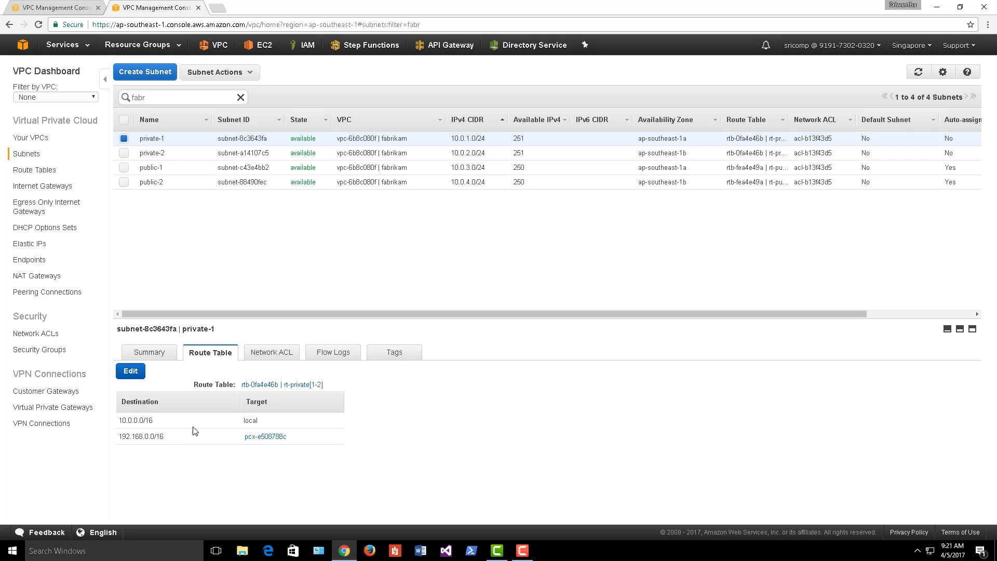
left_click_drag(121, 422, 187, 434)
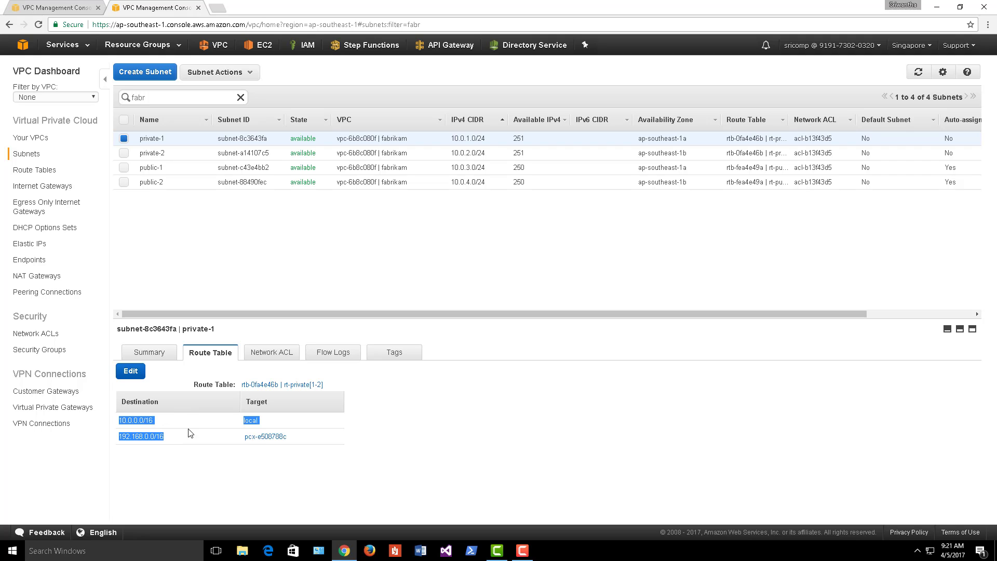
left_click(190, 157)
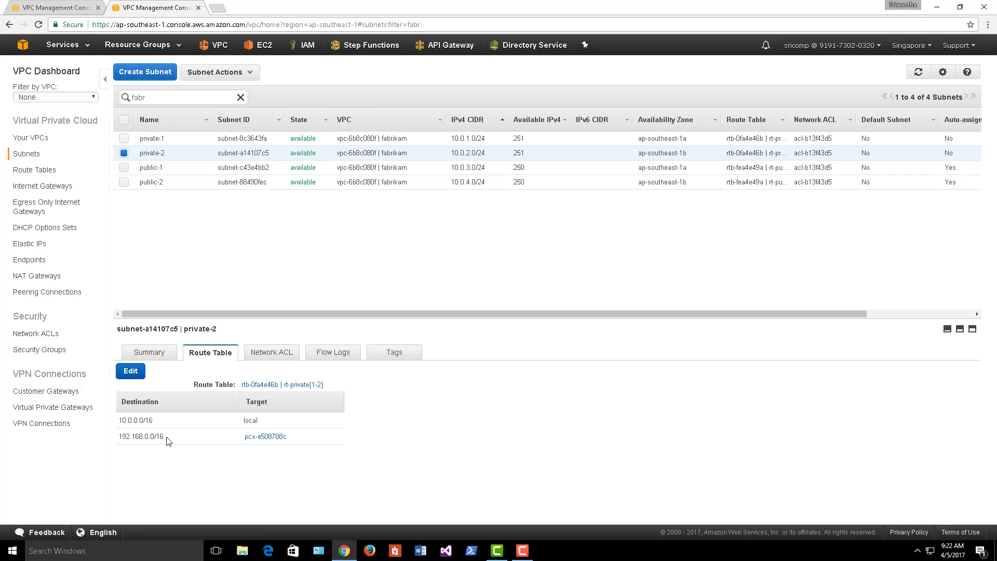
left_click_drag(166, 439, 119, 438)
left_click_drag(156, 422, 119, 424)
left_click(185, 171)
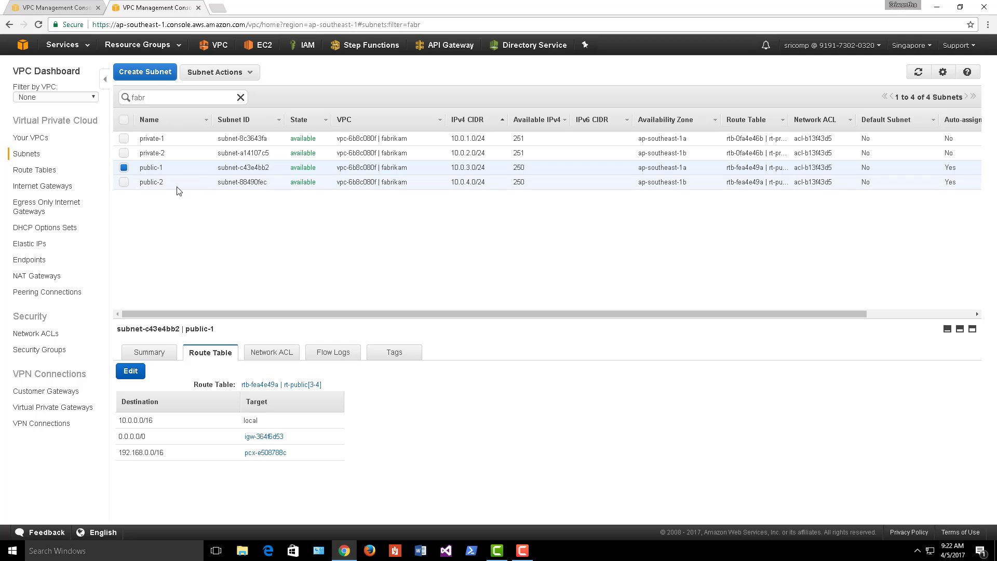
left_click(177, 184)
- Go to Directory Service and start setting up a Microsoft AD directory
left_click(167, 140)
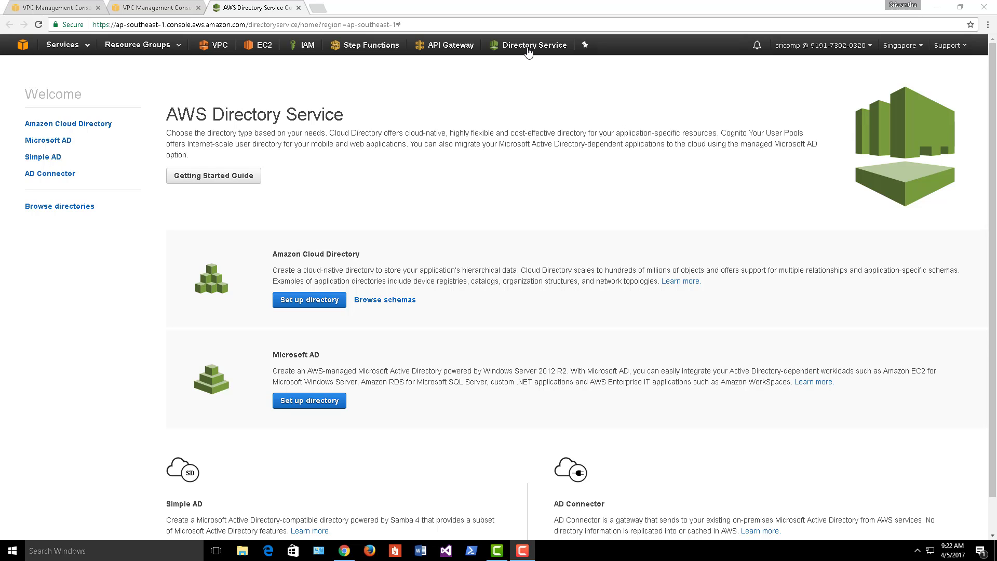
left_click(555, 47)
scroll(412, 272, "down", 1)
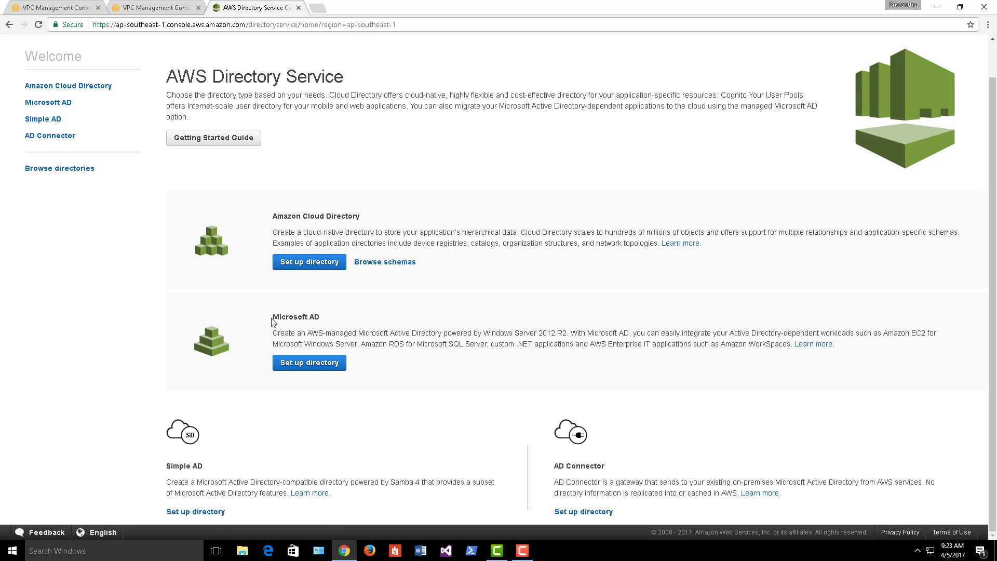
triple_click(289, 320)
left_click(336, 363)
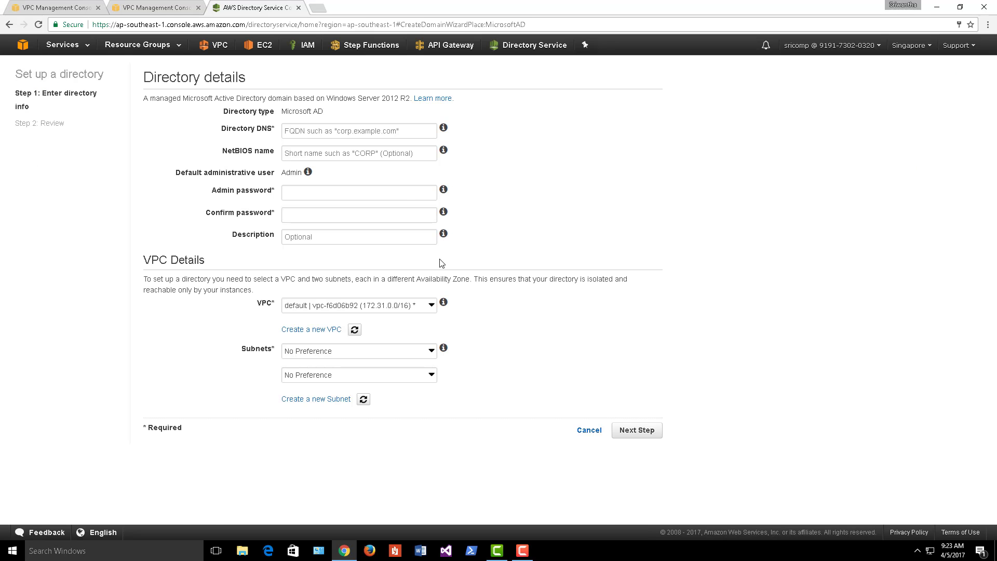
- Enter DNS name fabrikam.com, NetBIOS name fabrikam, the admin password, and description 'domain for fabrikam.com'
left_click(332, 132)
type("fabr")
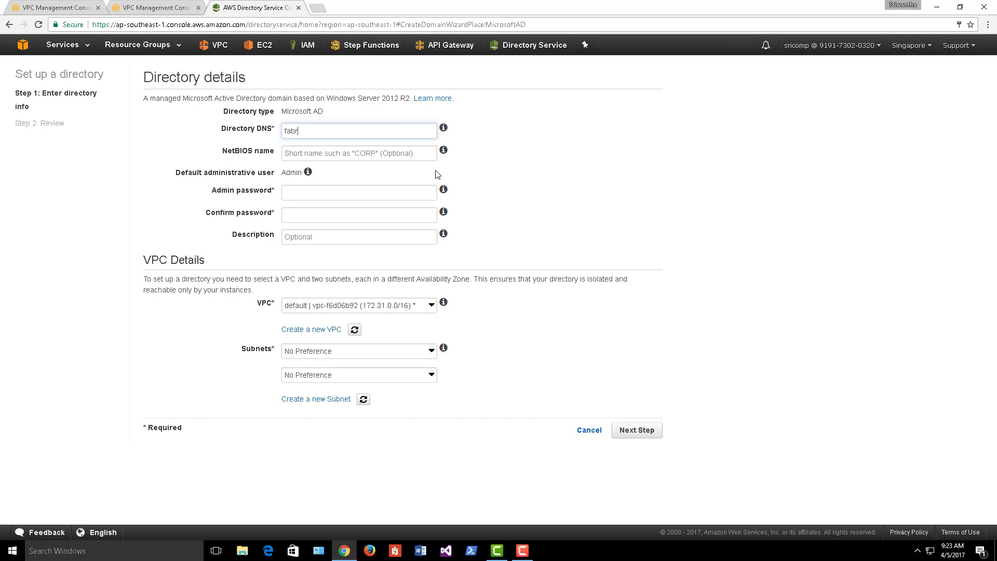
type("ikam")
key("Tab")
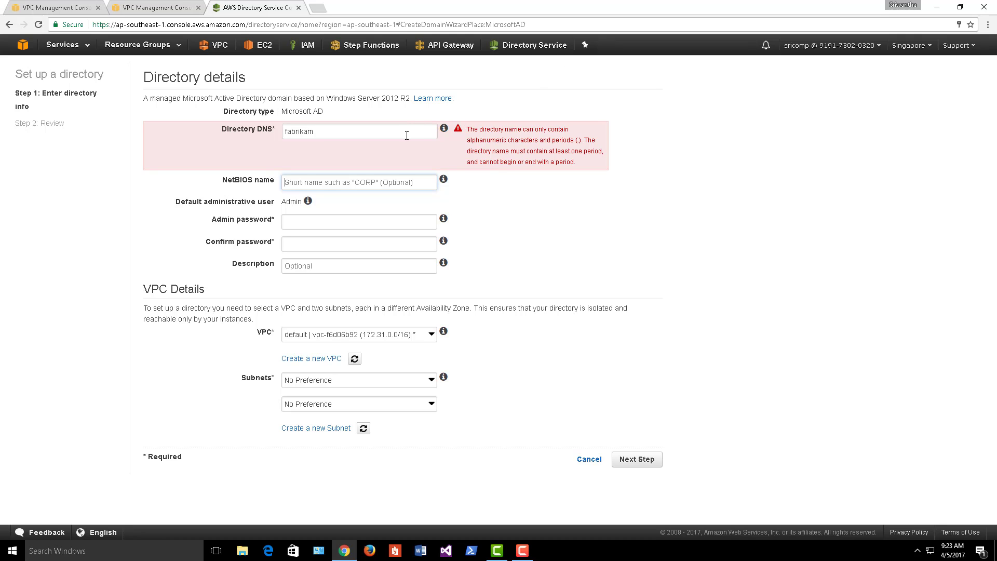
left_click(406, 136)
type(".com")
key("Tab")
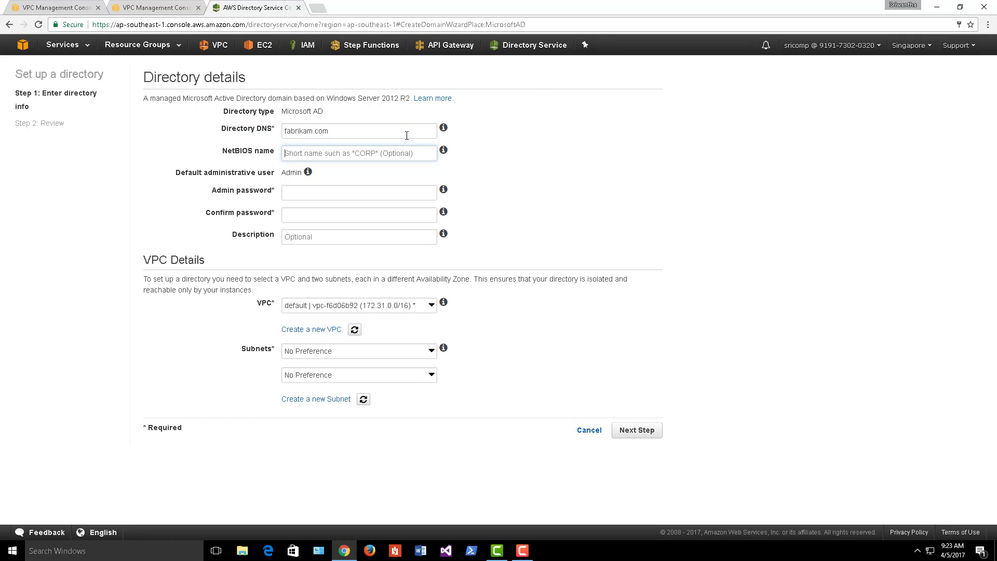
type("fabrikam")
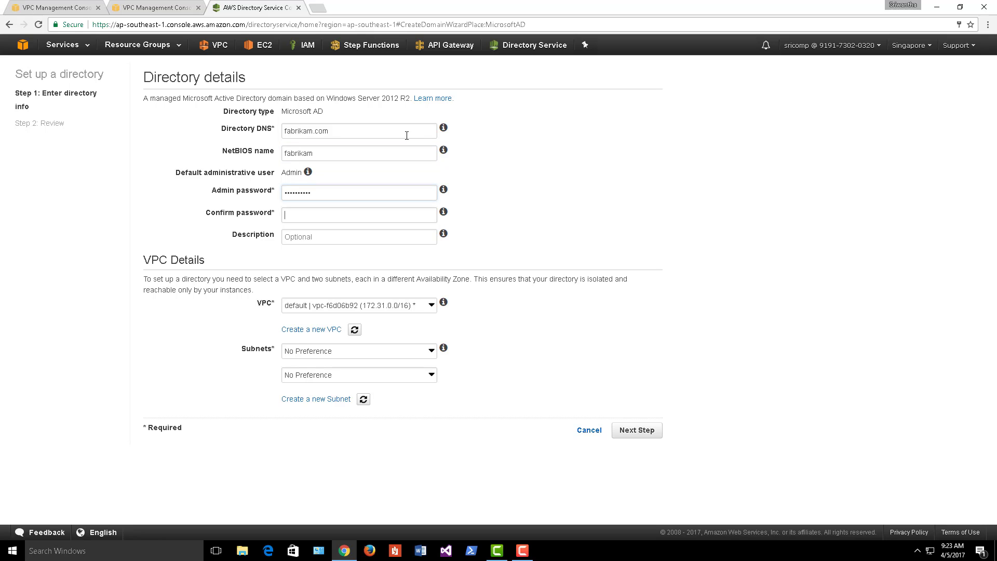
type("Passwo")
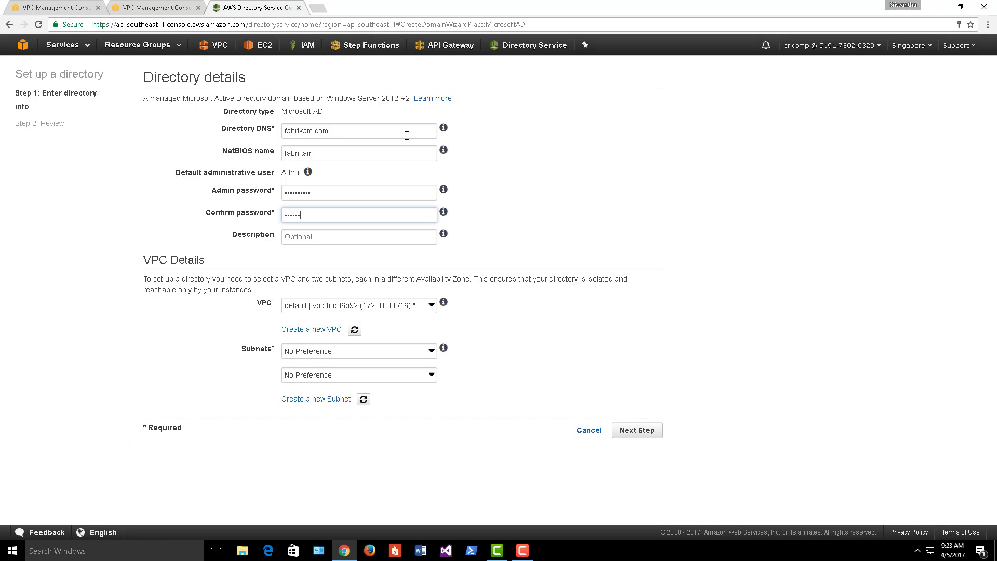
type("rd123")
left_click(378, 237)
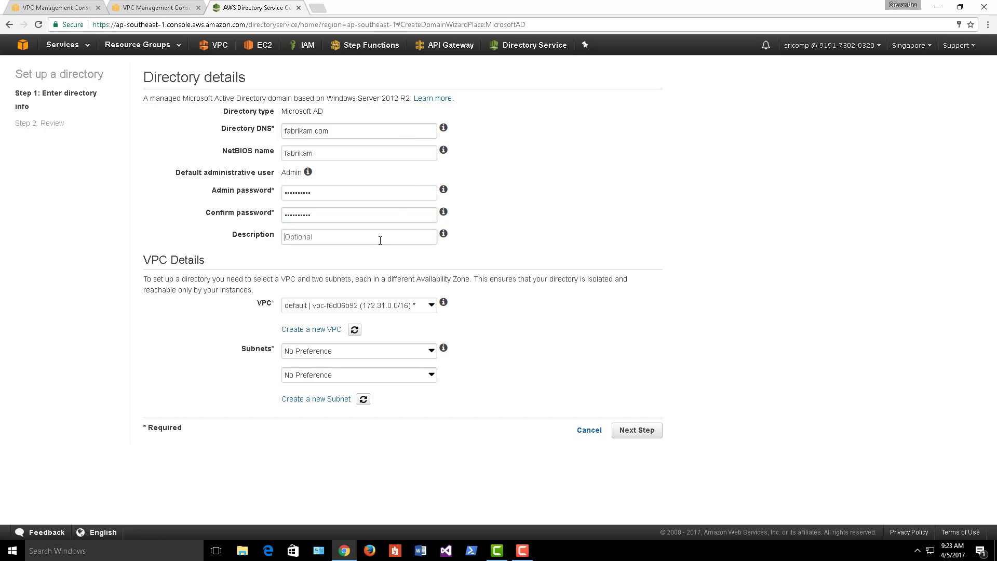
type("do")
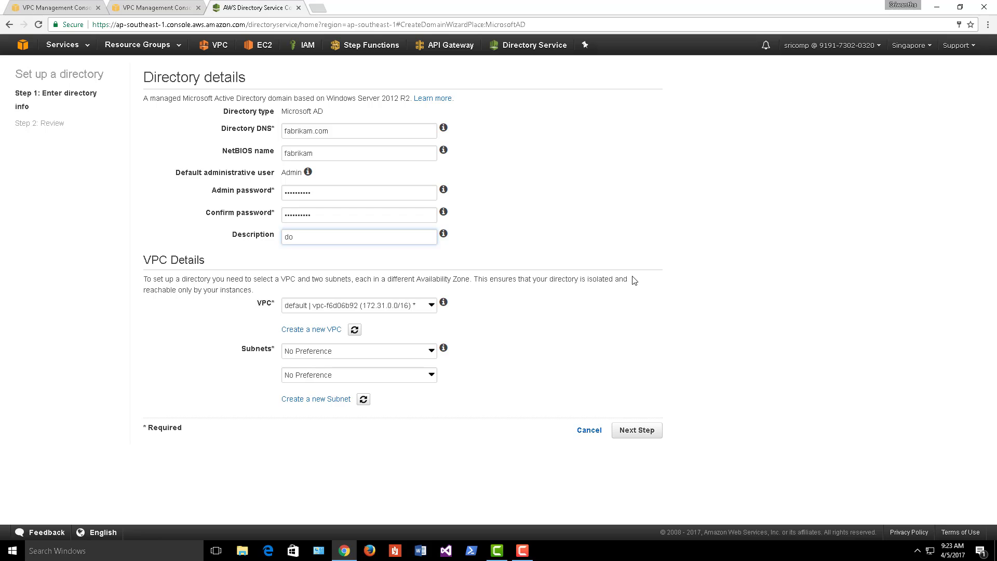
type("main for fabrikam.com")
- Place the directory in the fabrikam VPC on subnets private-1 and private-2, then proceed to review
left_click(422, 311)
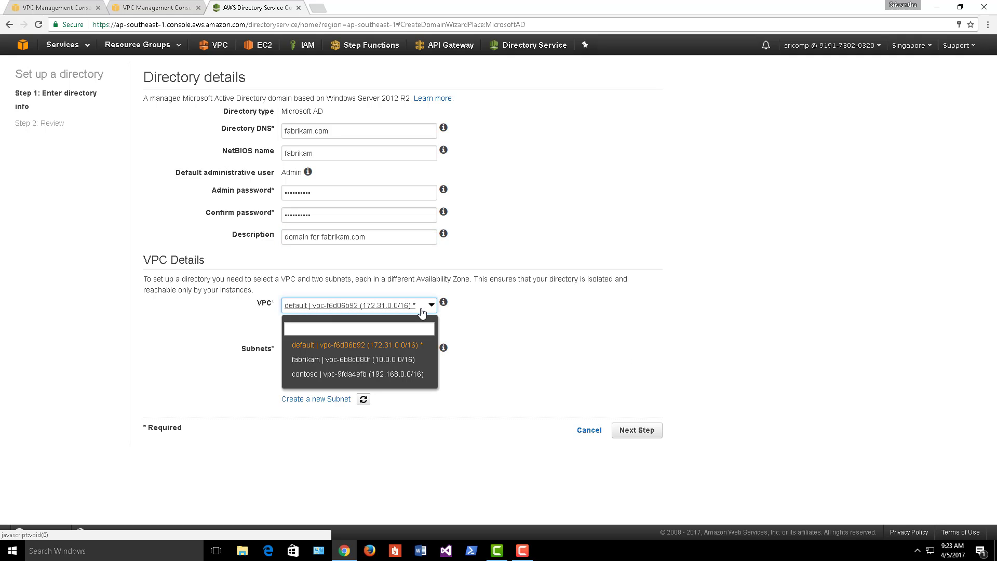
left_click(415, 360)
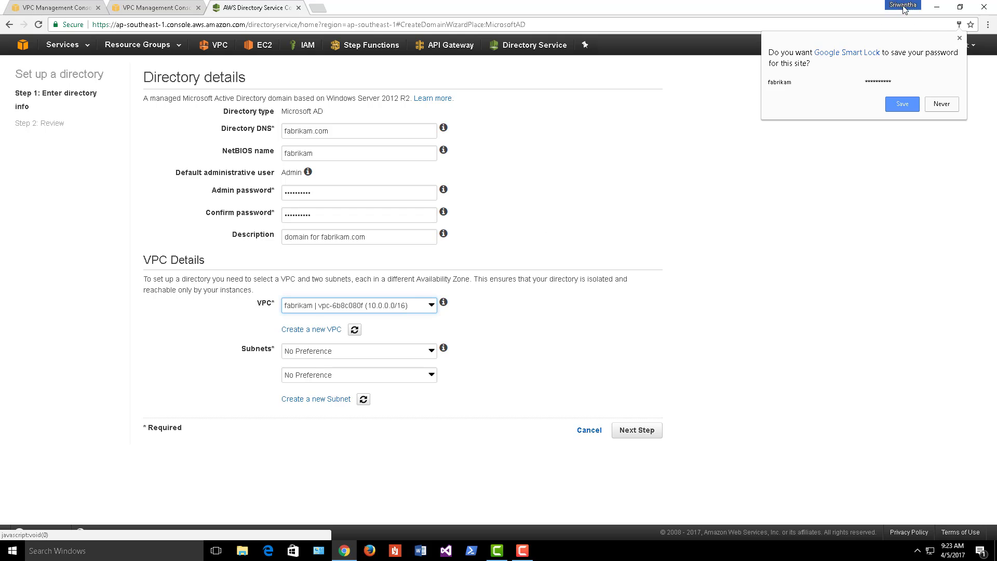
left_click(959, 38)
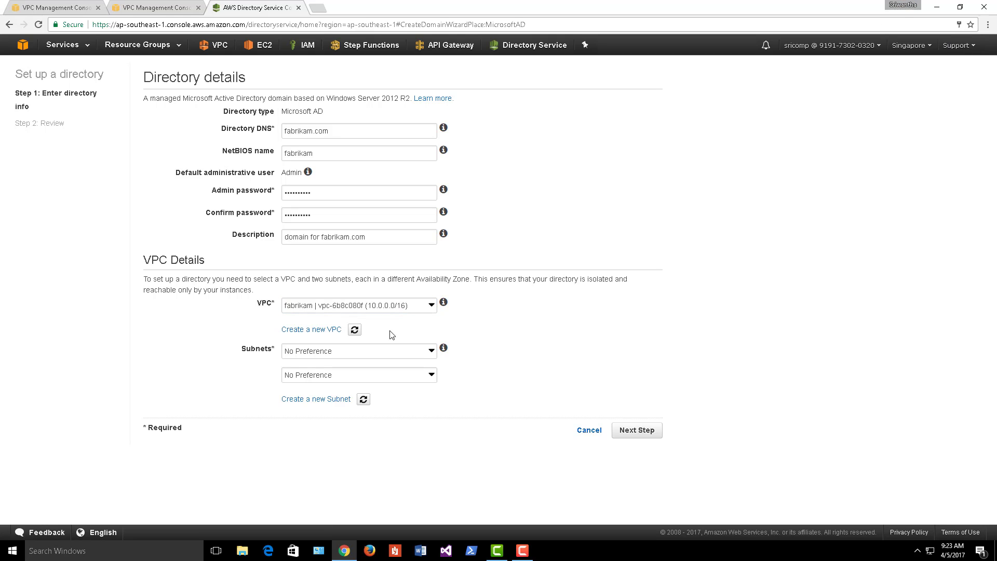
left_click(414, 355)
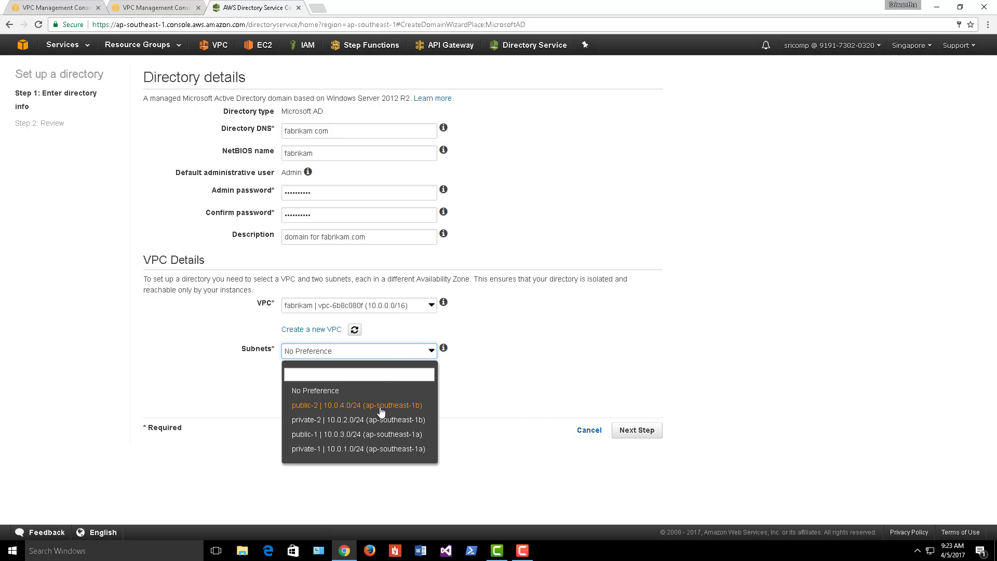
left_click(371, 449)
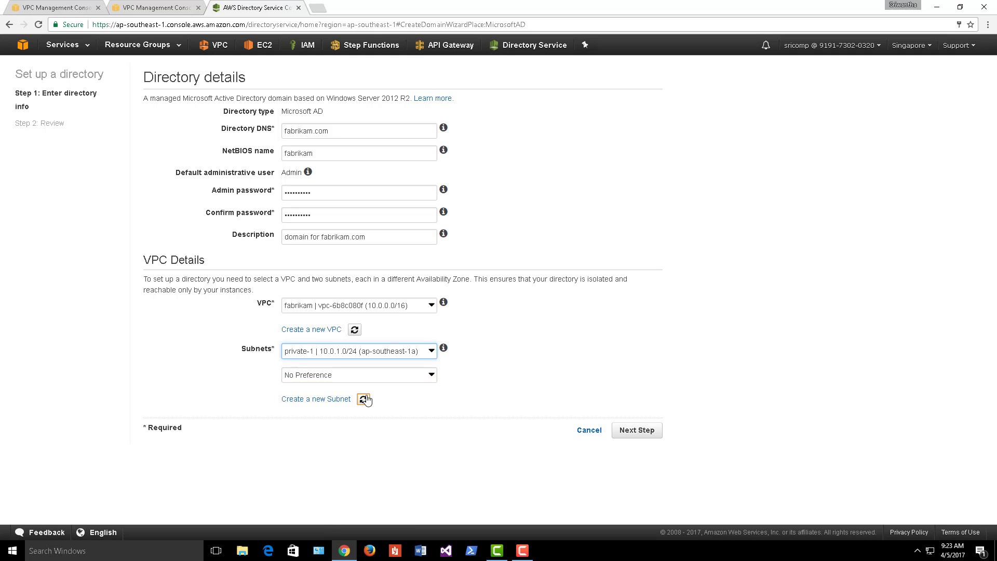
left_click(369, 377)
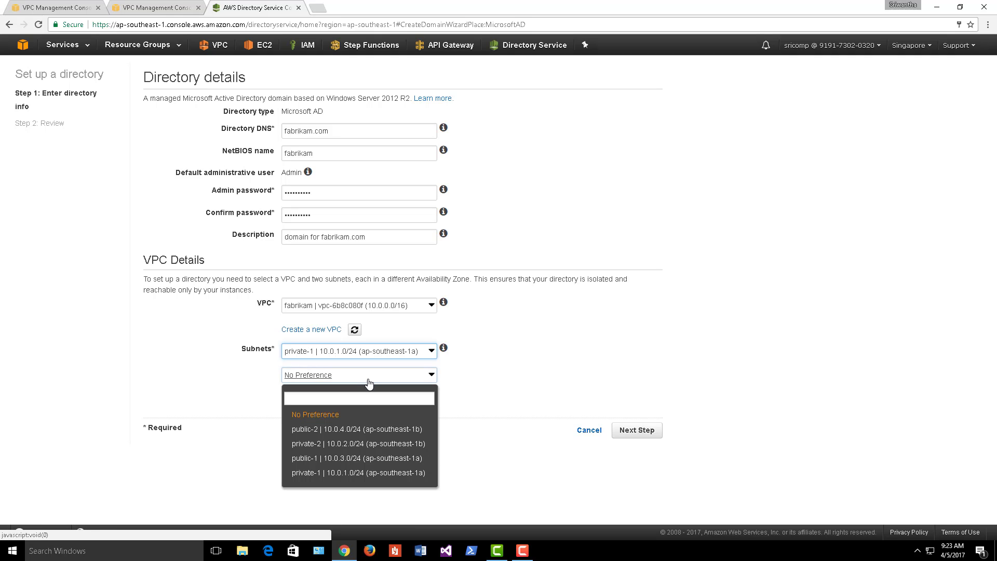
left_click(346, 445)
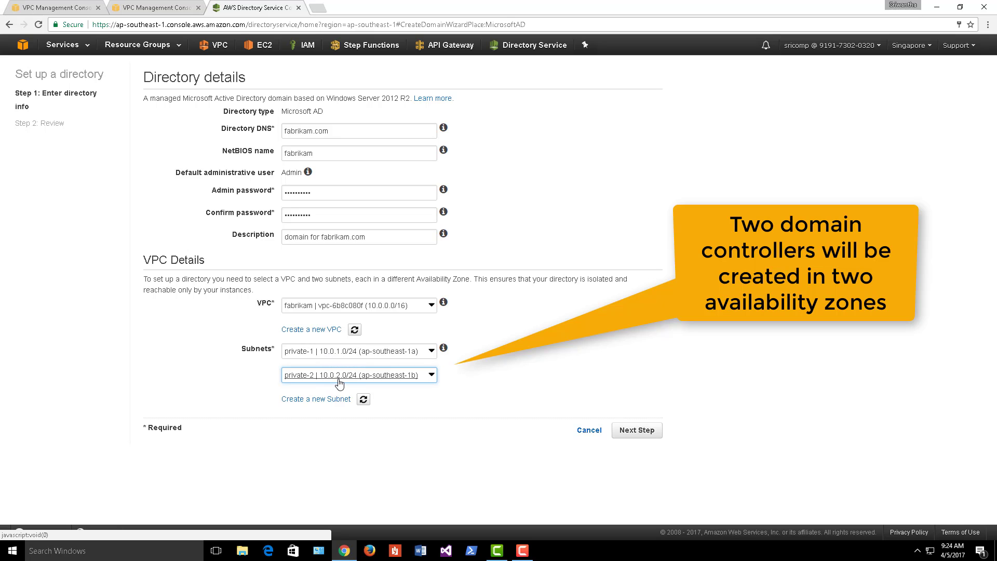
left_click(632, 436)
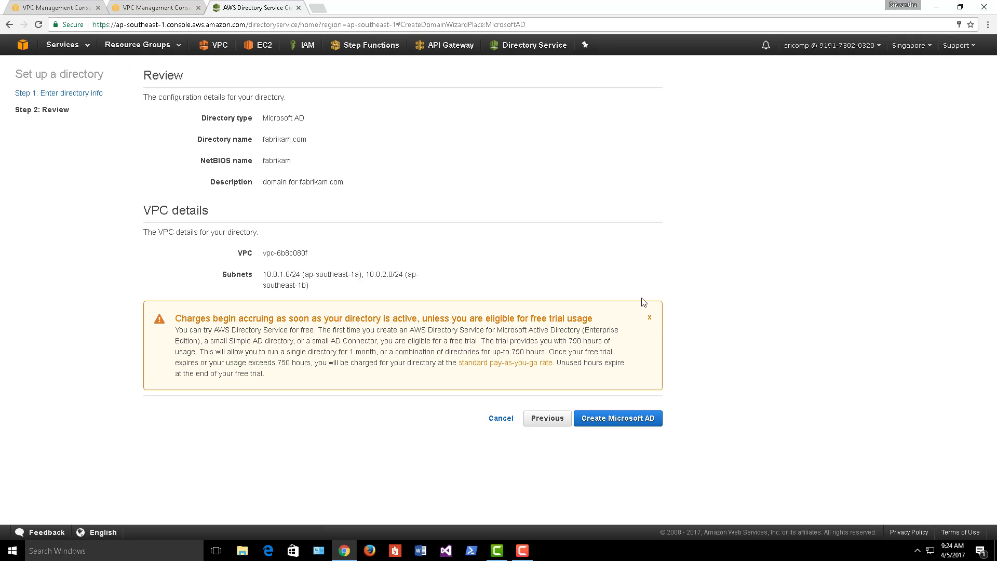
- Submit creation of the fabrikam.com Microsoft AD directory
left_click(632, 421)
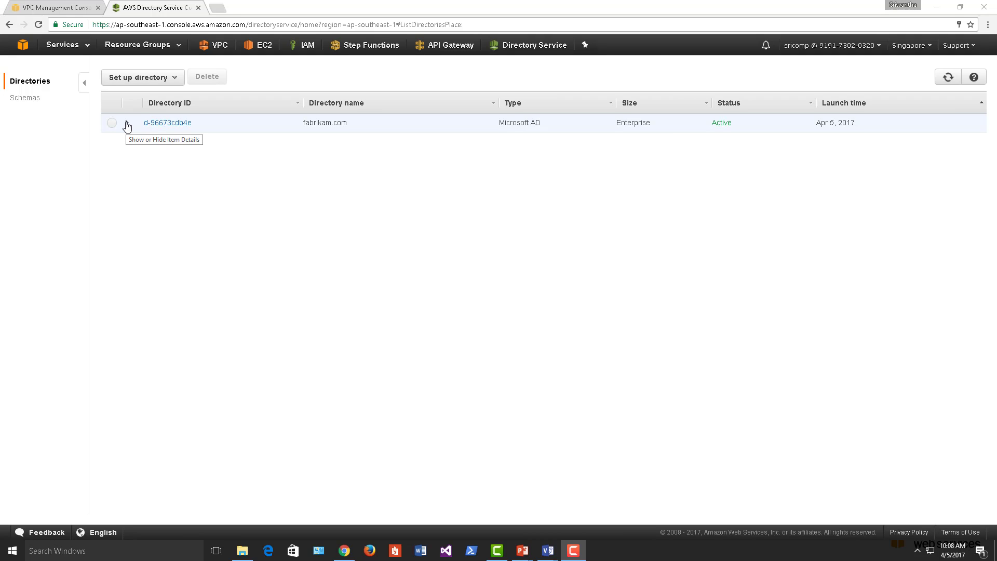
- Open the fabrikam.com details page and copy its directory ID d-96673cdb4e
left_click(127, 124)
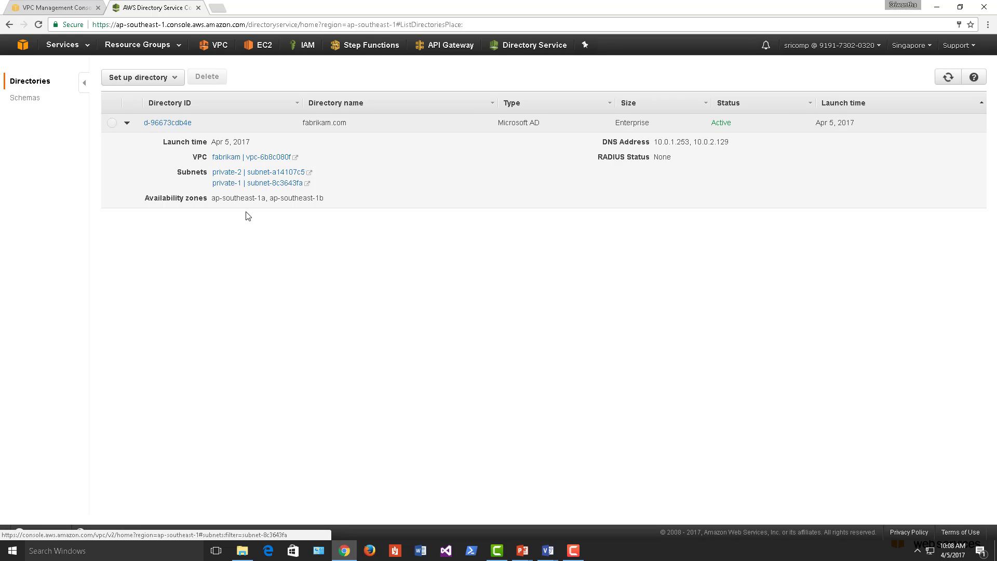
left_click(152, 123)
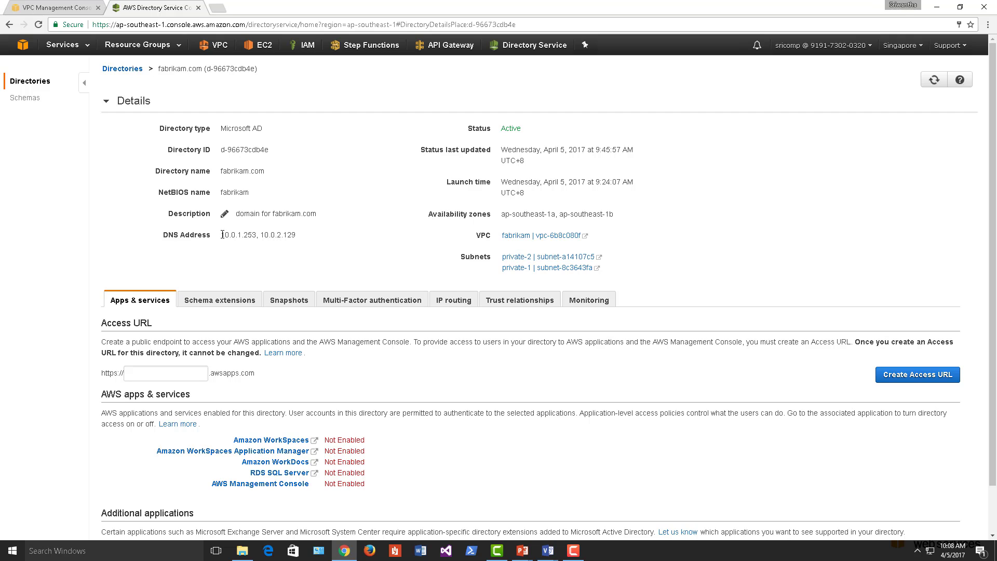
left_click_drag(222, 234, 301, 238)
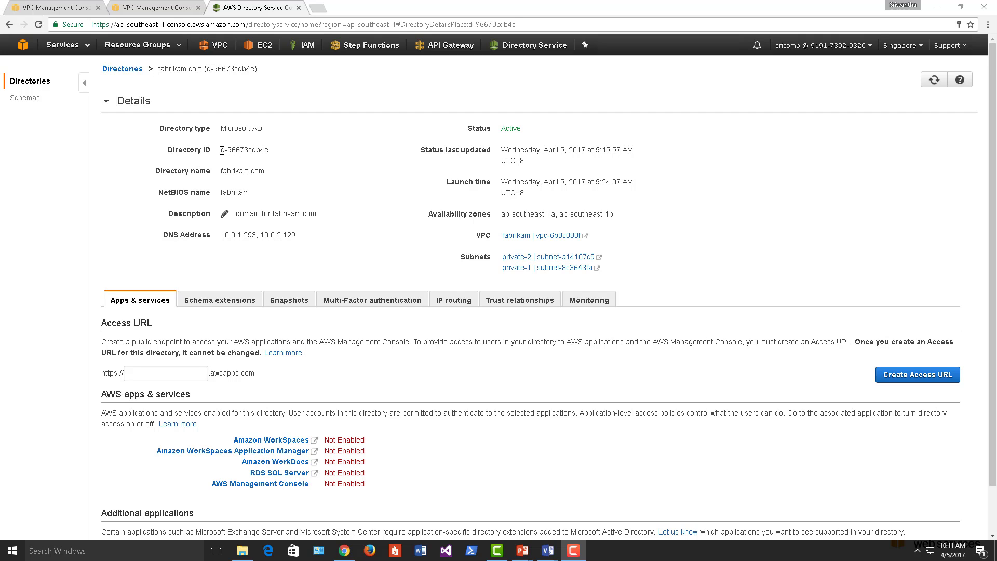
left_click_drag(221, 150, 272, 153)
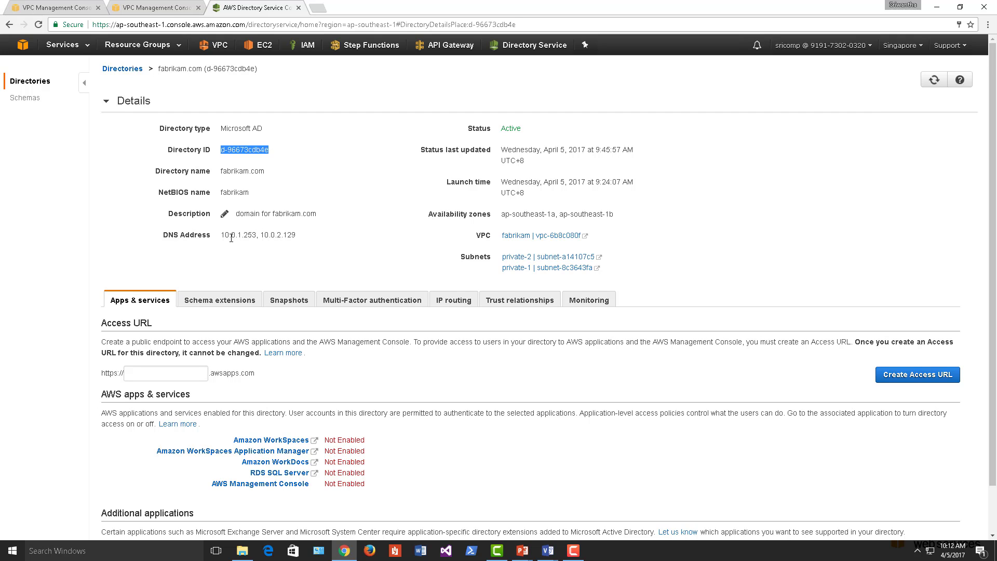
mouse_move(222, 235)
left_mouse_down()
mouse_move(256, 235)
mouse_move(219, 235)
left_mouse_up()
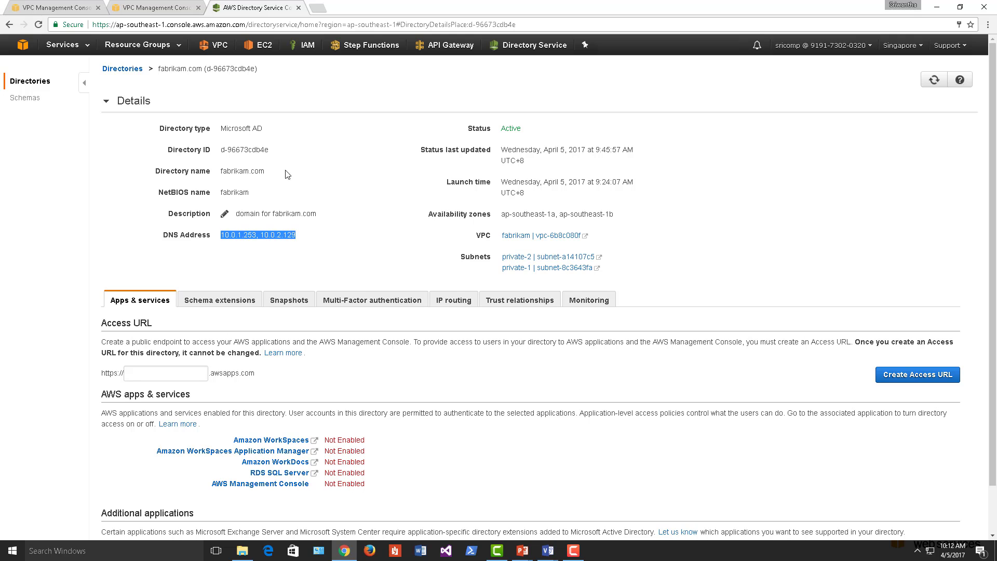
left_click_drag(271, 149, 220, 150)
right_click(232, 151)
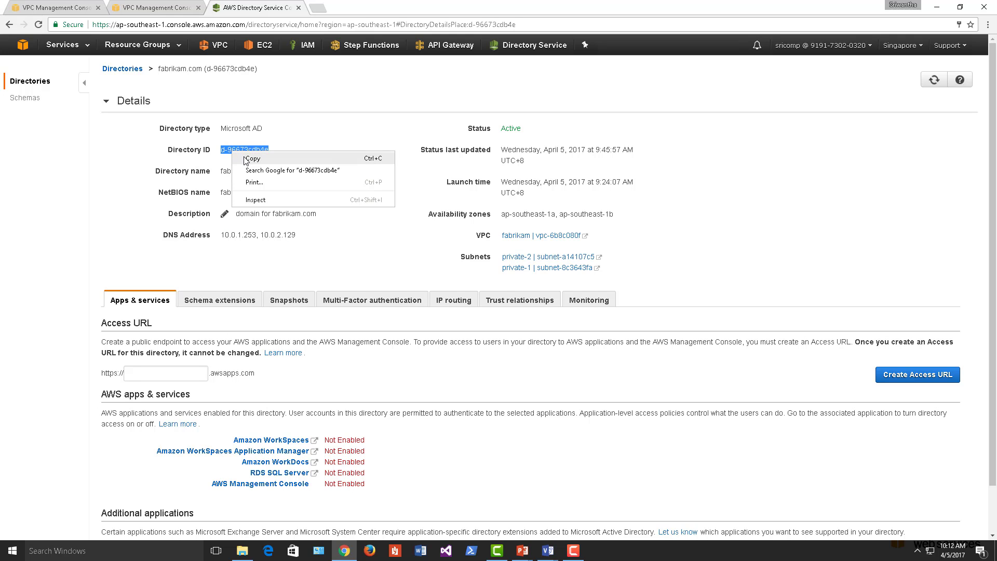
left_click(244, 156)
- Open the EC2 console in a new browser tab and switch to it
right_click(268, 46)
left_click(278, 53)
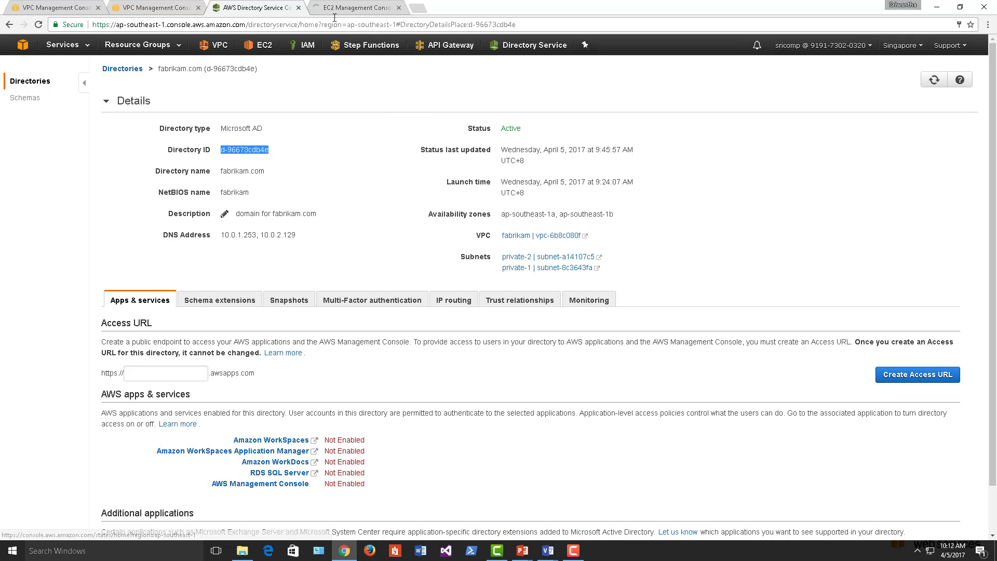
key("ctrl+Tab")
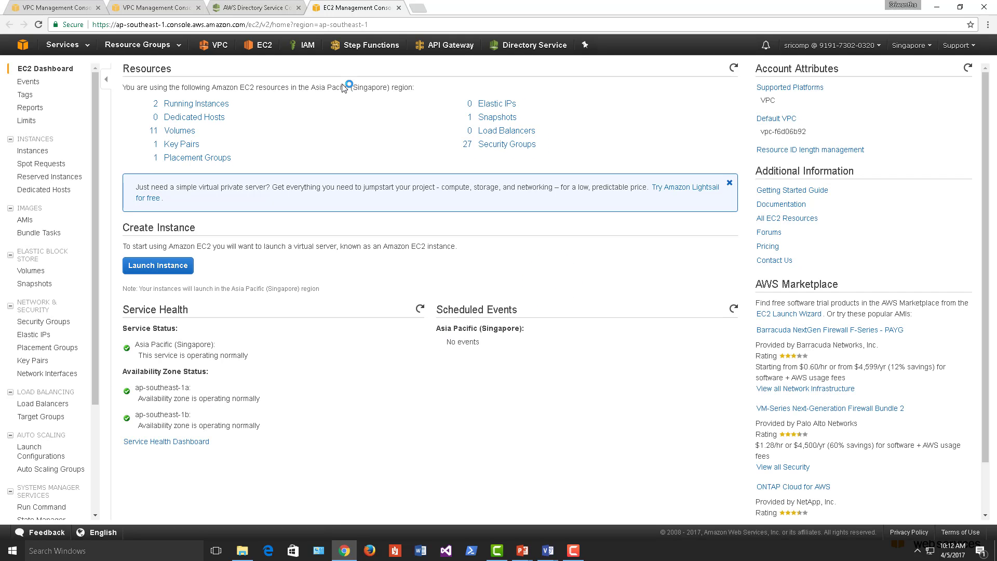
- Filter the EC2 security groups by the directory ID d-96673cdb4e
left_click(58, 323)
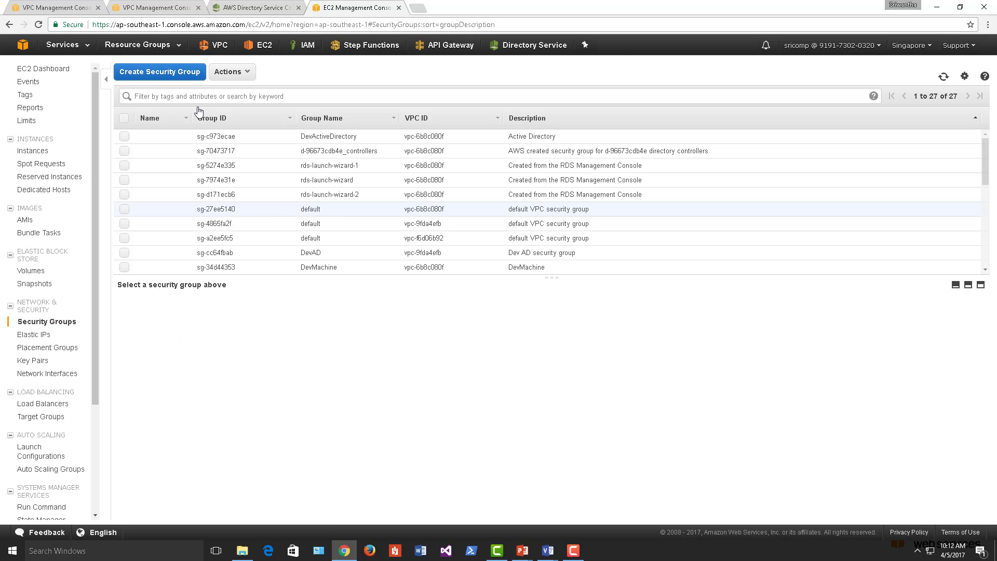
left_click(186, 96)
key("ctrl+v")
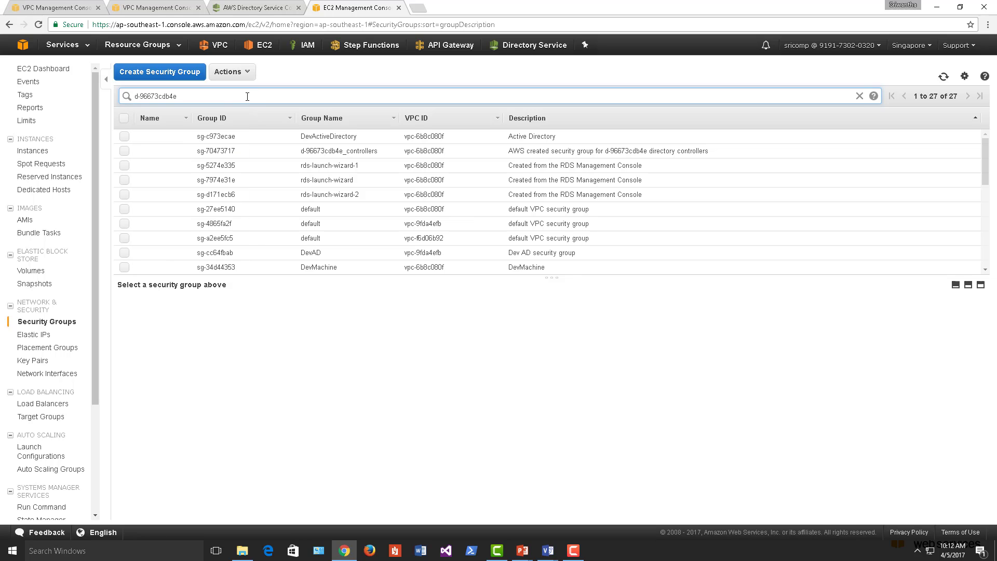
key("Return")
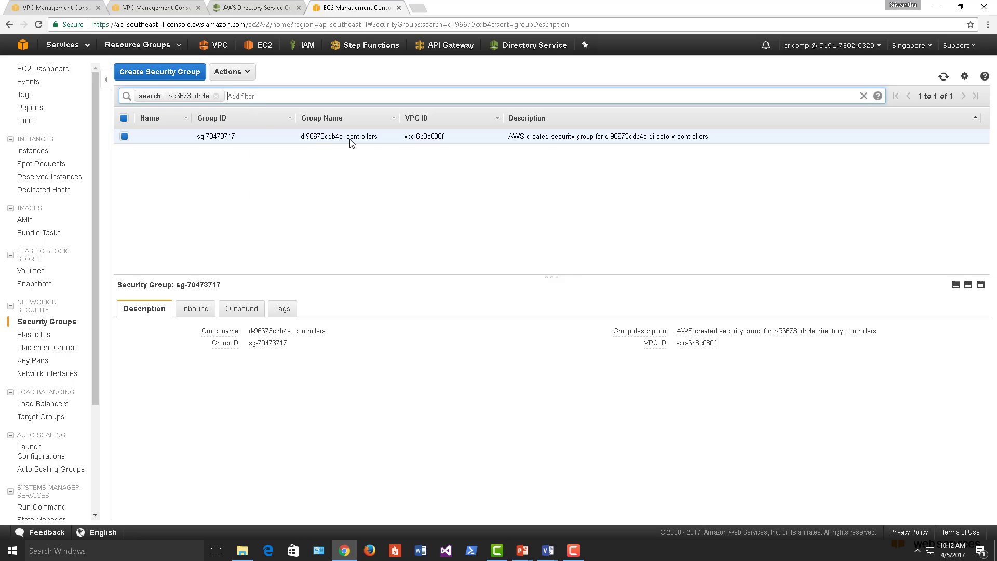
left_click(375, 137)
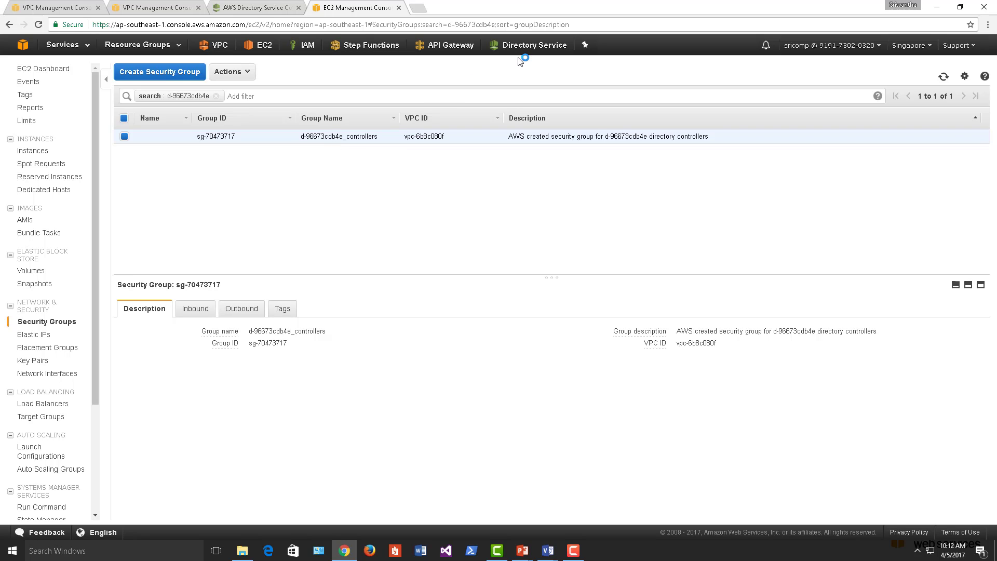
left_click(531, 54)
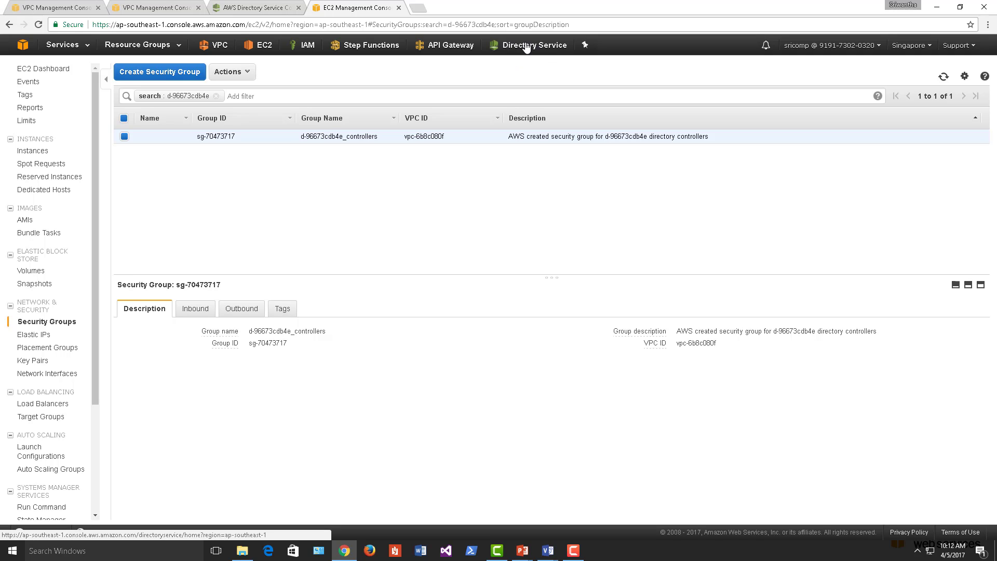
- Show the controllers group's inbound rules and locate the 10.0.0.0/16 source range
left_click(195, 309)
scroll(318, 359, "down", 1)
scroll(319, 357, "down", 3)
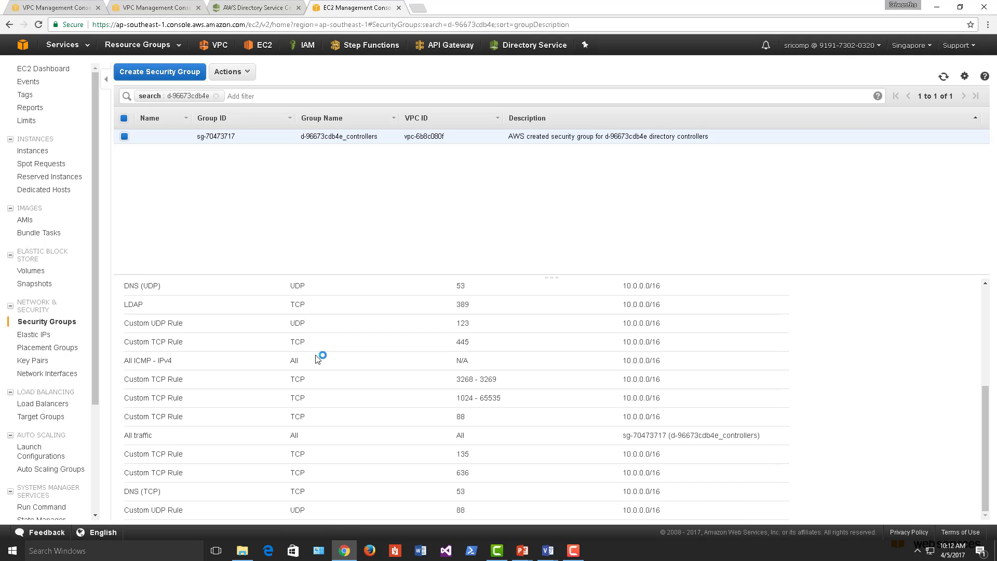
scroll(321, 356, "up", 4)
scroll(372, 392, "down", 4)
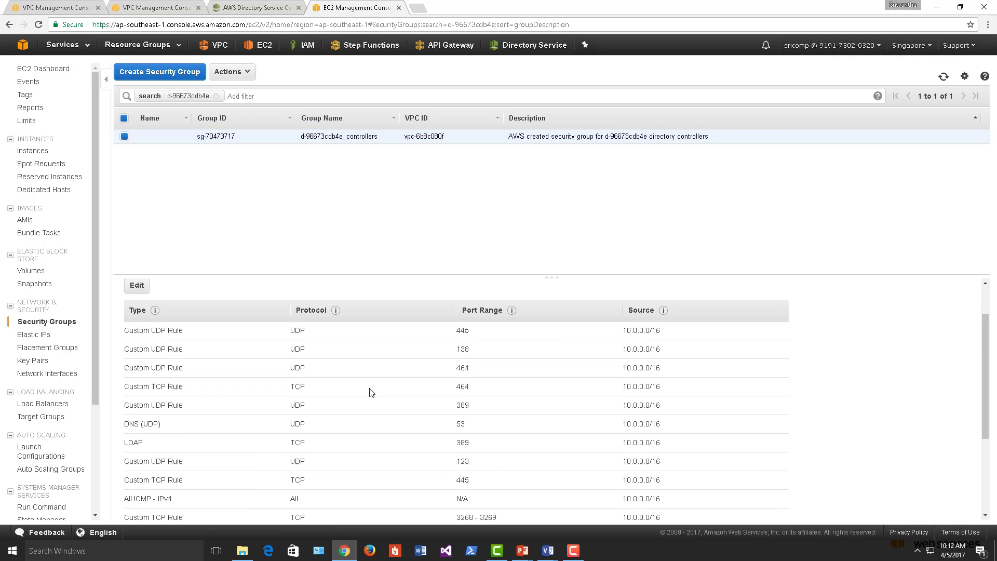
scroll(598, 428, "up", 4)
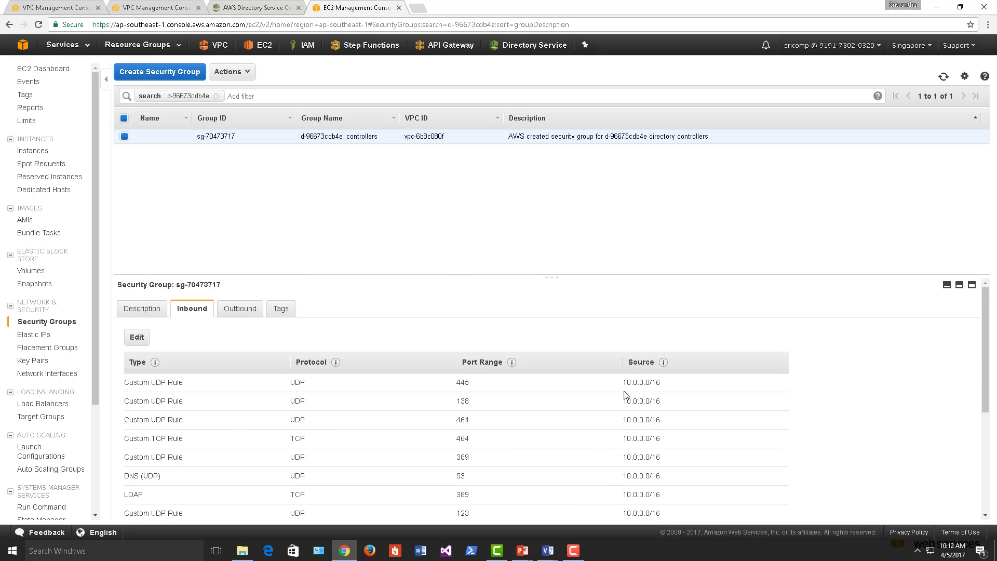
left_click_drag(625, 382, 660, 421)
scroll(655, 438, "down", 3)
scroll(514, 403, "down", 1)
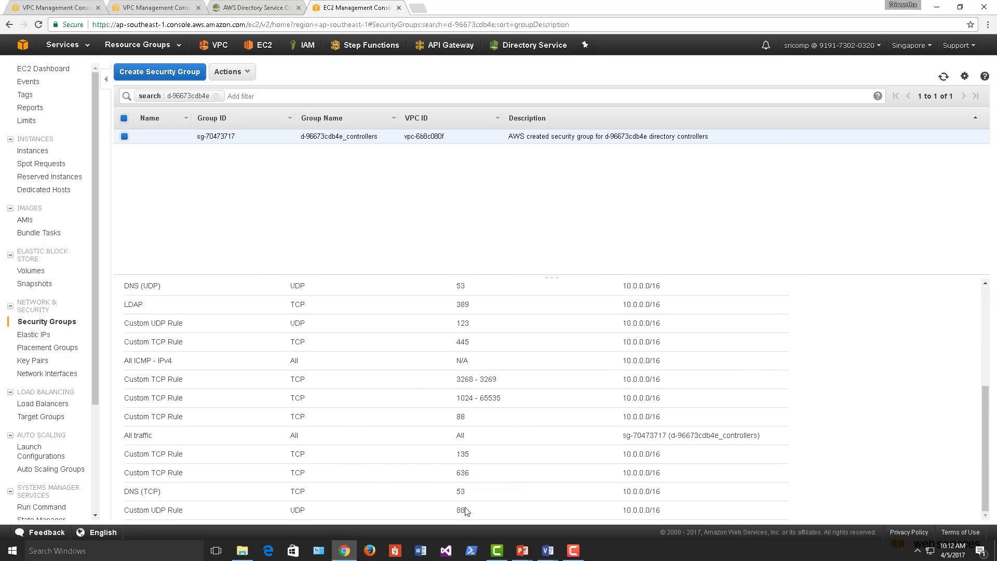
scroll(476, 305, "up", 2)
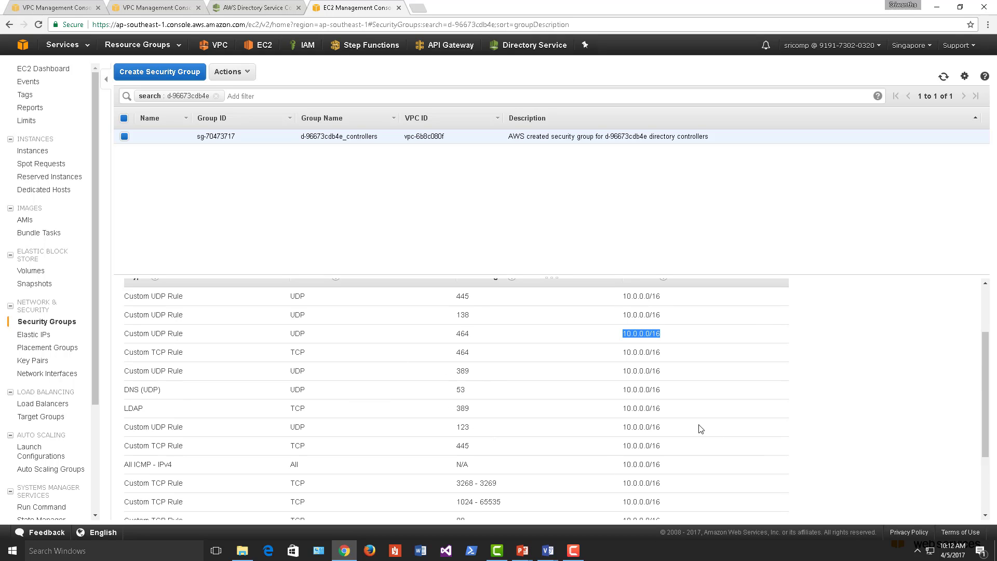
scroll(662, 429, "up", 2)
scroll(643, 423, "down", 4)
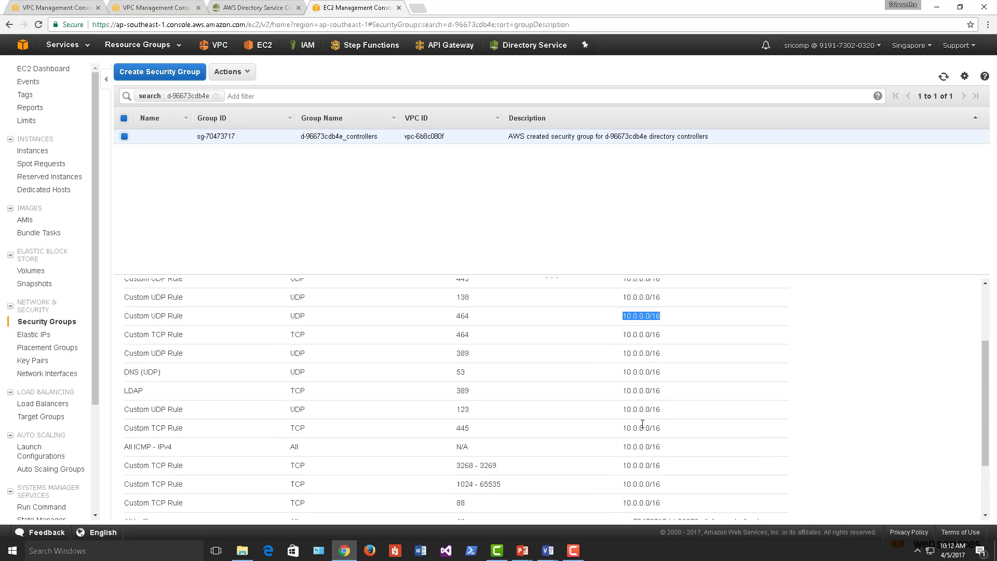
scroll(643, 424, "up", 4)
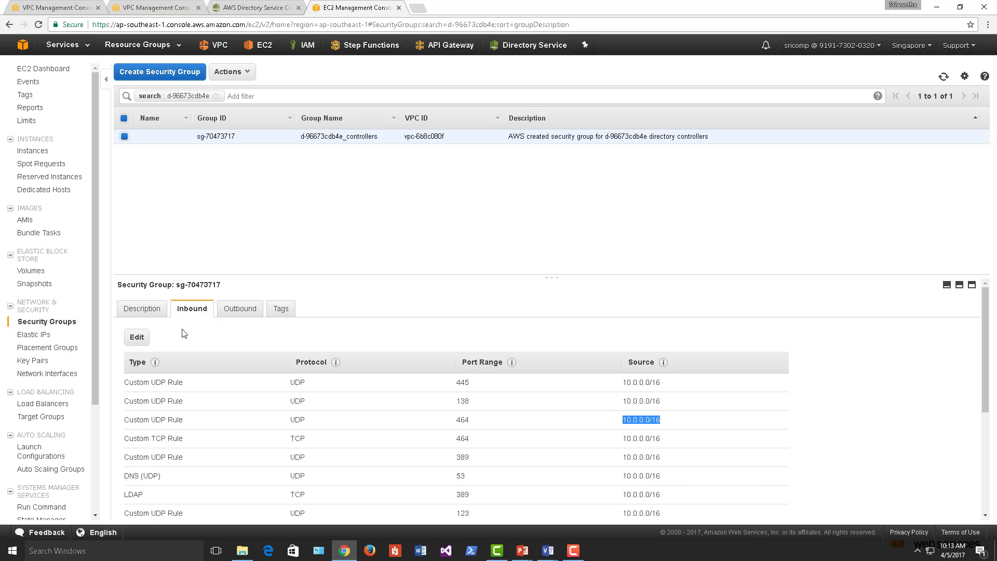
- Add an All traffic inbound rule with source 10.0.0.0/16
left_click(136, 337)
scroll(379, 332, "down", 2)
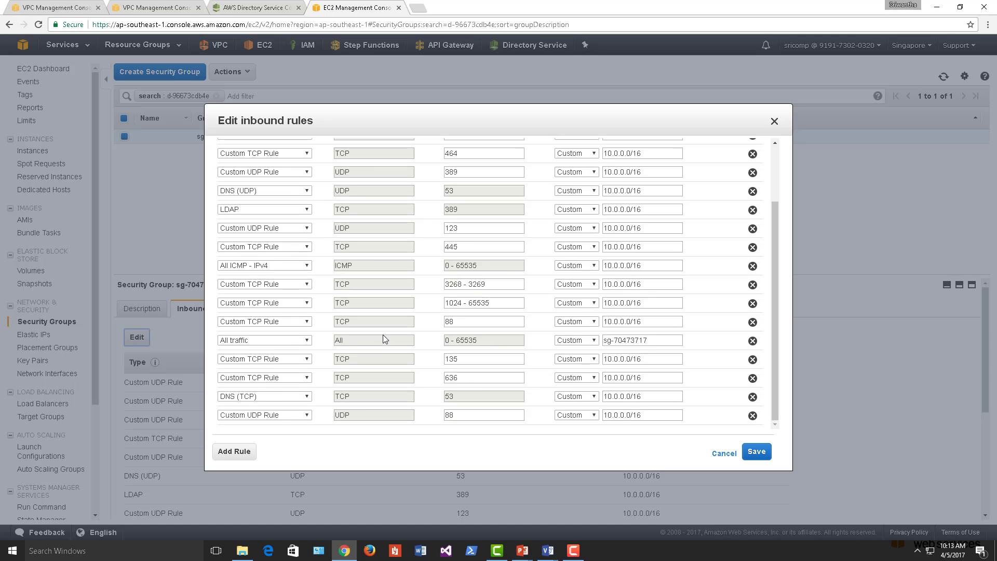
left_click(250, 455)
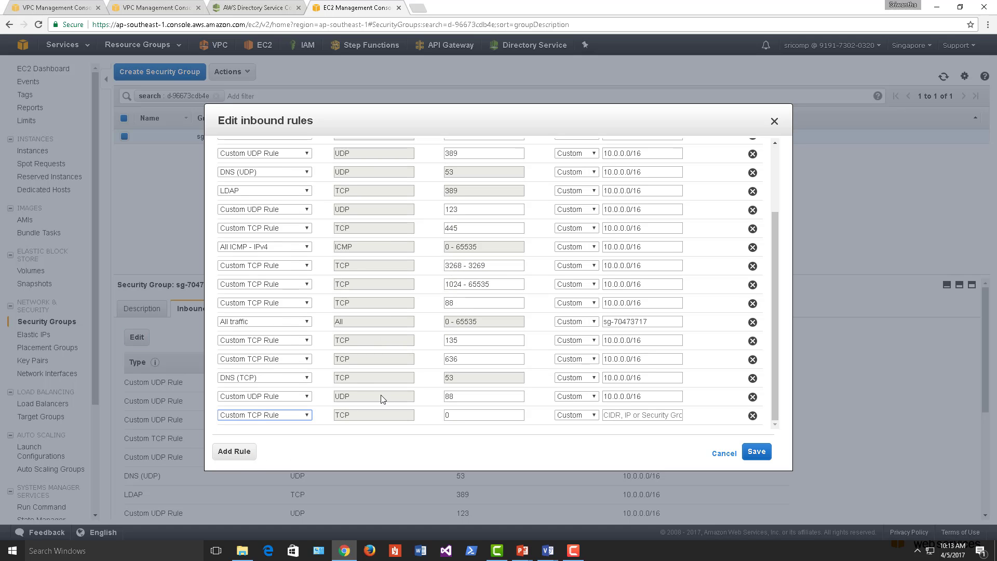
left_click(306, 416)
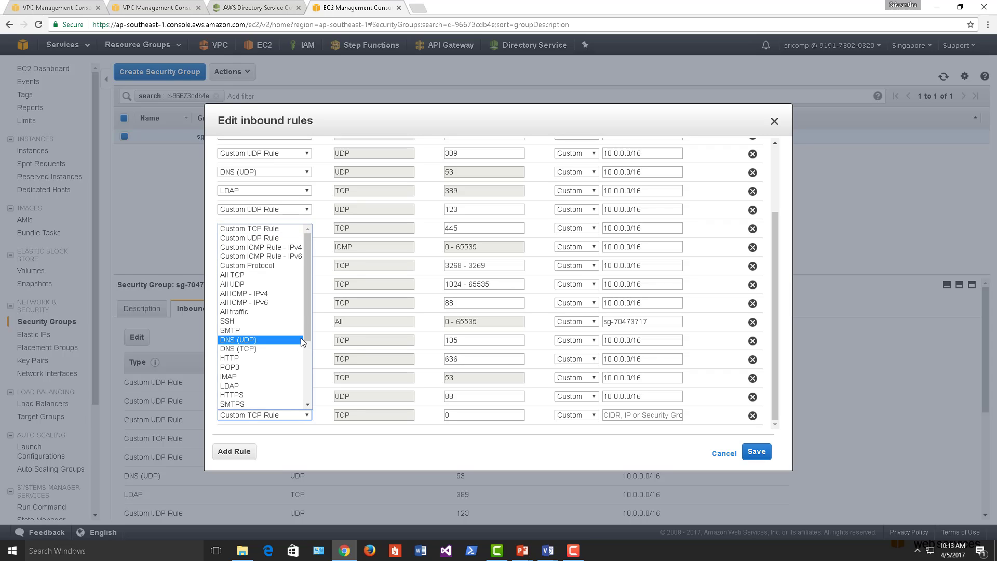
left_click(275, 312)
left_click(645, 414)
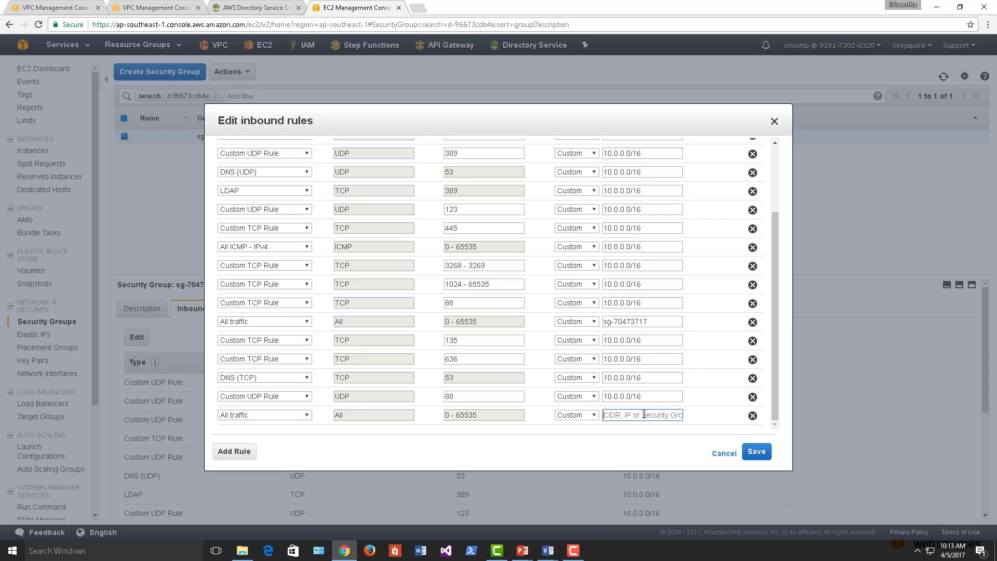
triple_click(649, 396)
key("ctrl+c")
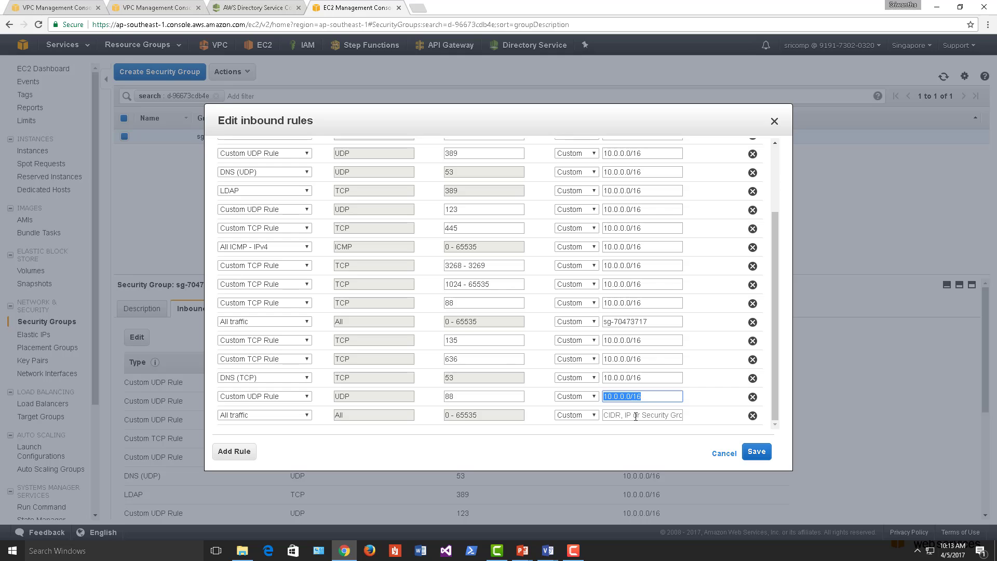
left_click(636, 416)
key("ctrl+v")
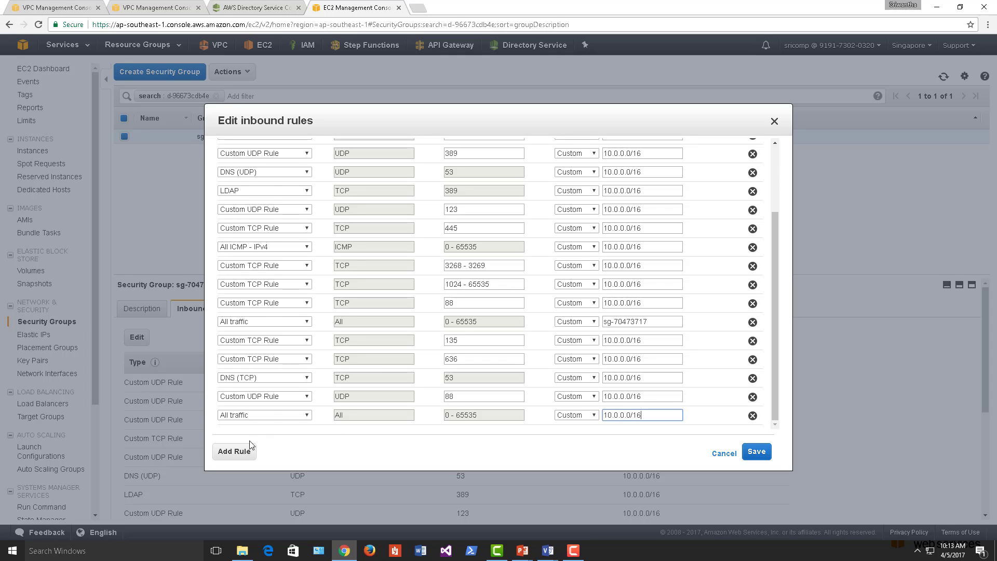
- Add another All traffic inbound rule from 192.168.0.0/16 and save the rules
left_click(251, 446)
left_click(267, 418)
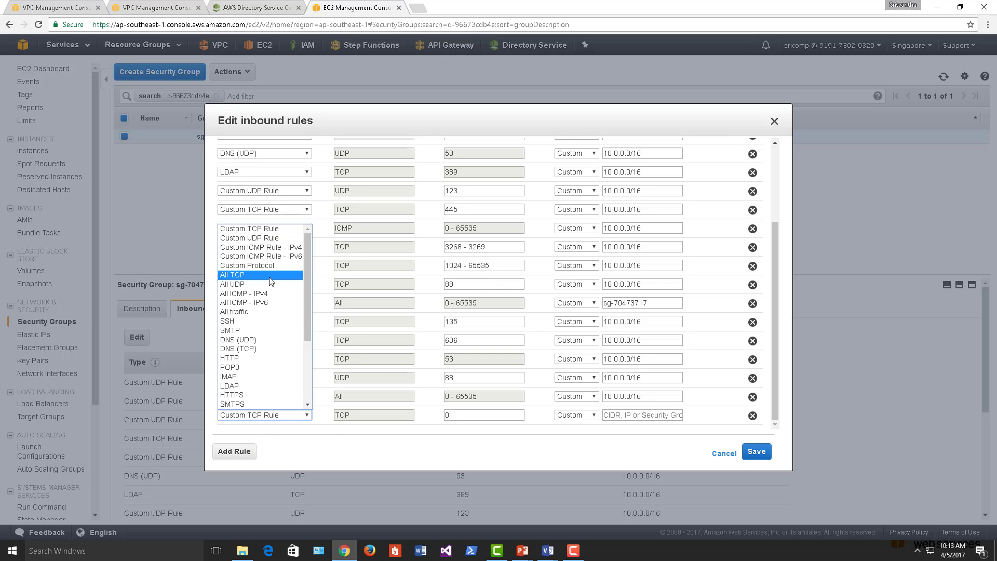
left_click(270, 312)
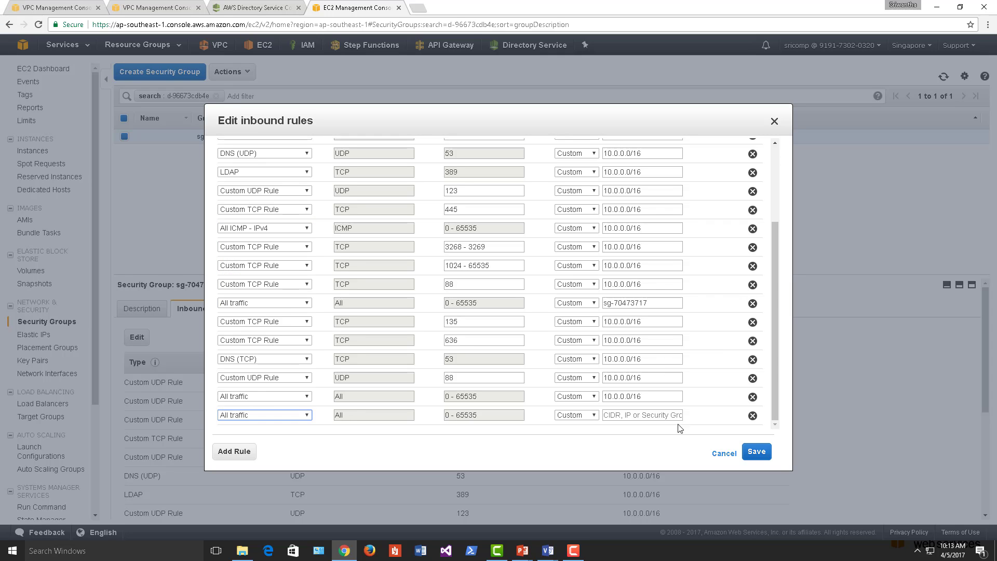
left_click(644, 416)
type("192")
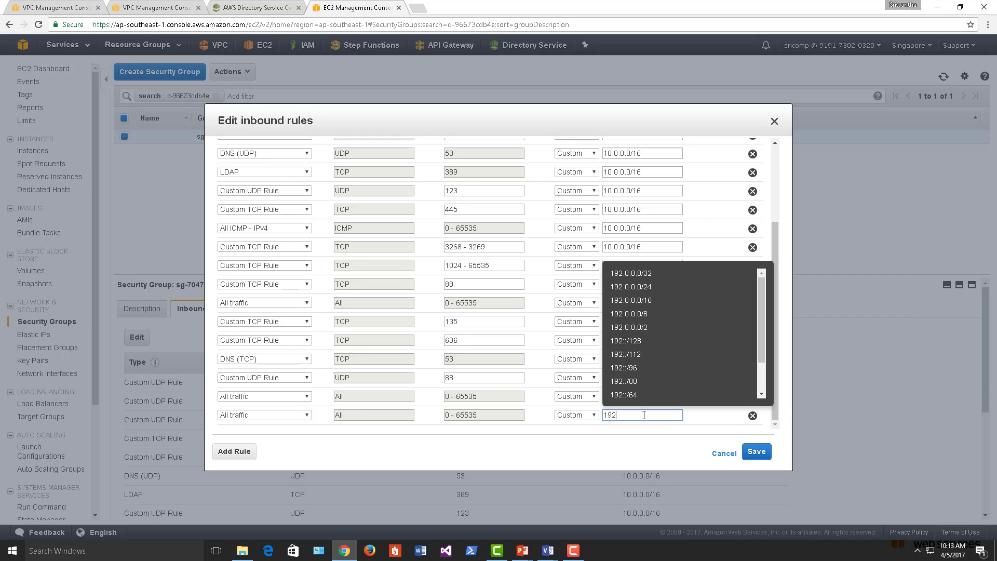
type(".")
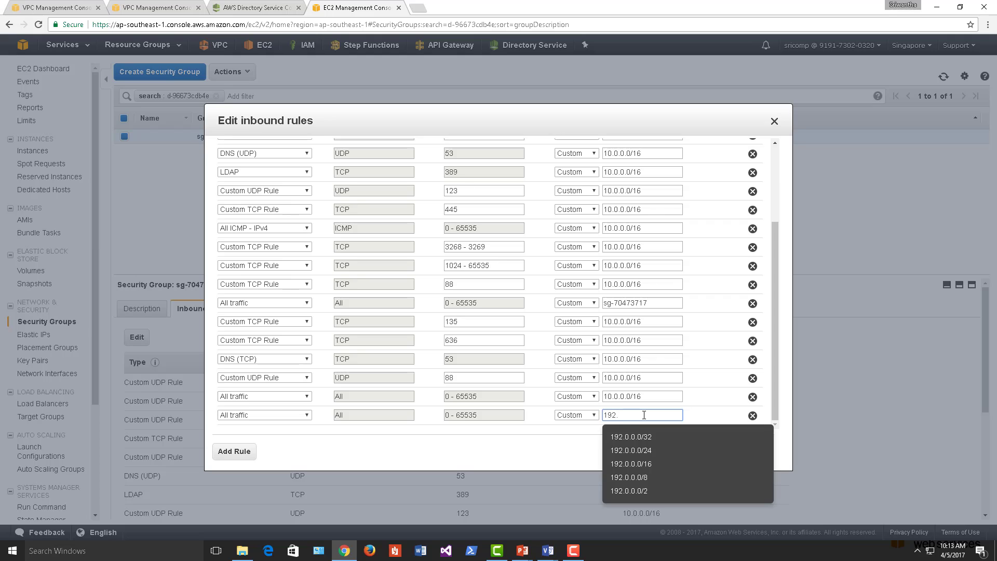
type("168.")
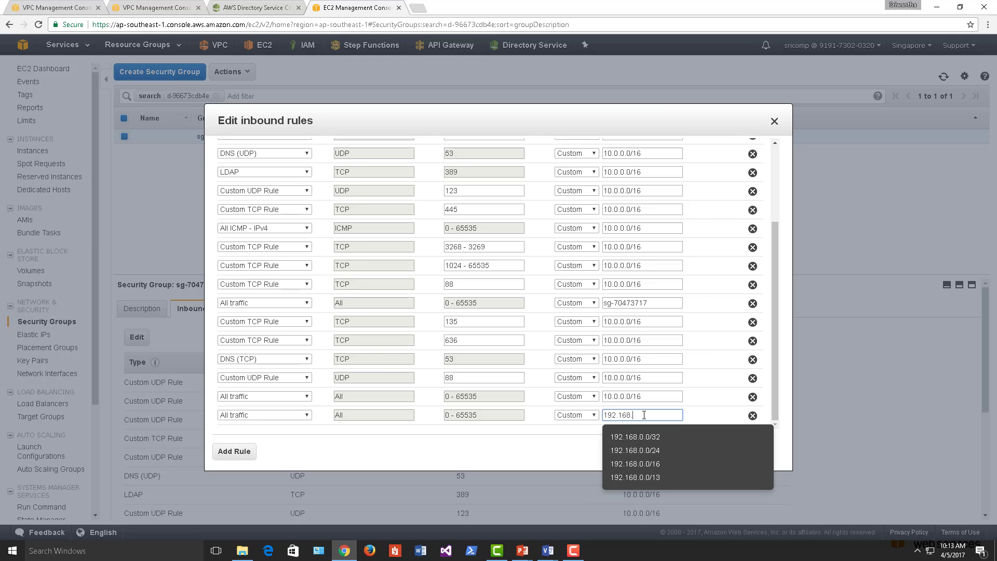
type("0.0/16")
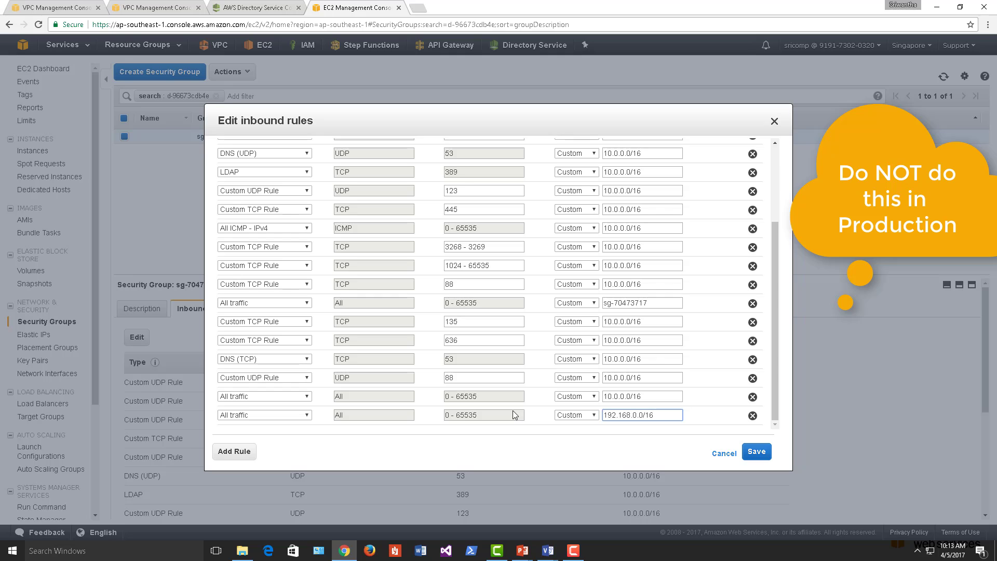
scroll(508, 377, "up", 1)
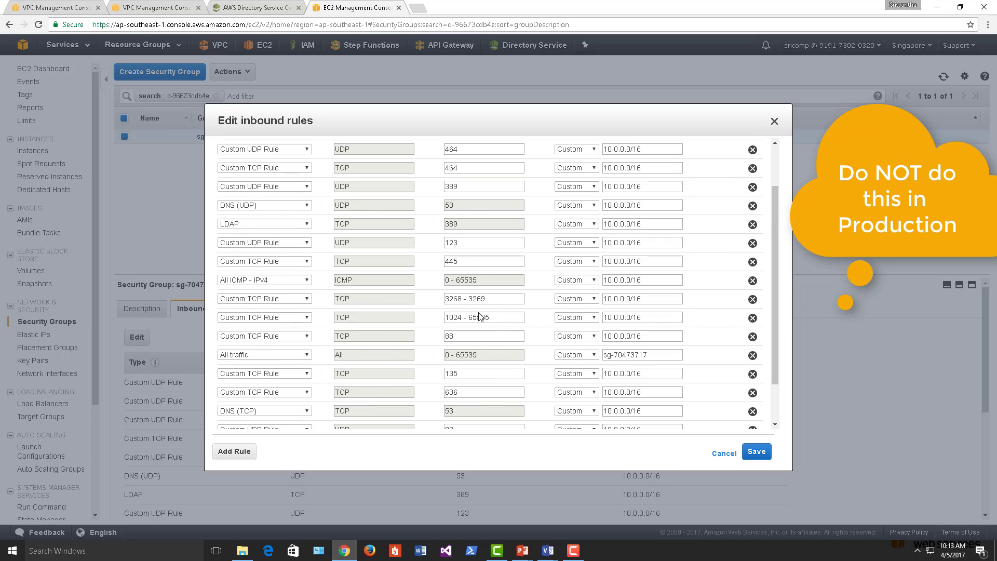
scroll(450, 319, "down", 1)
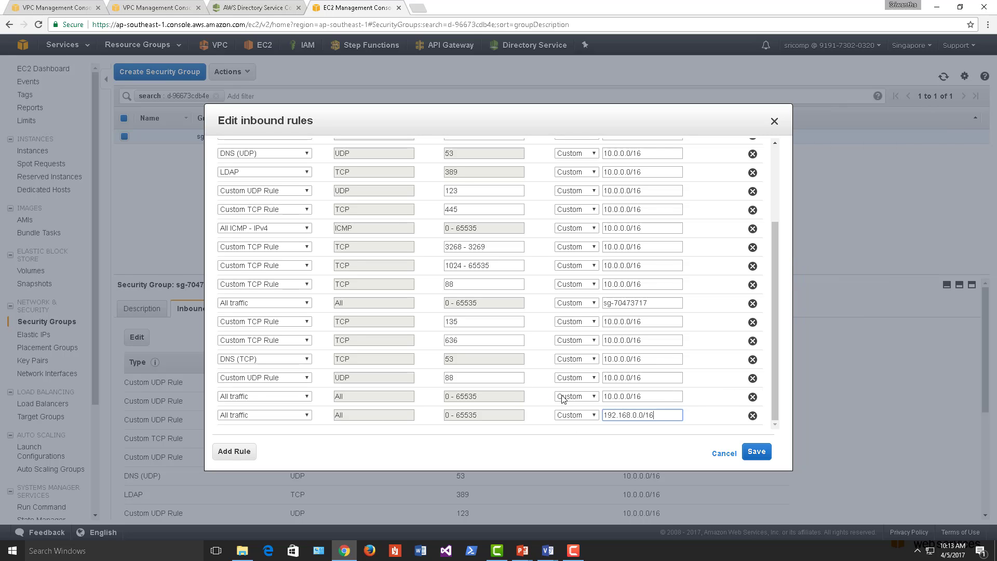
left_click(761, 455)
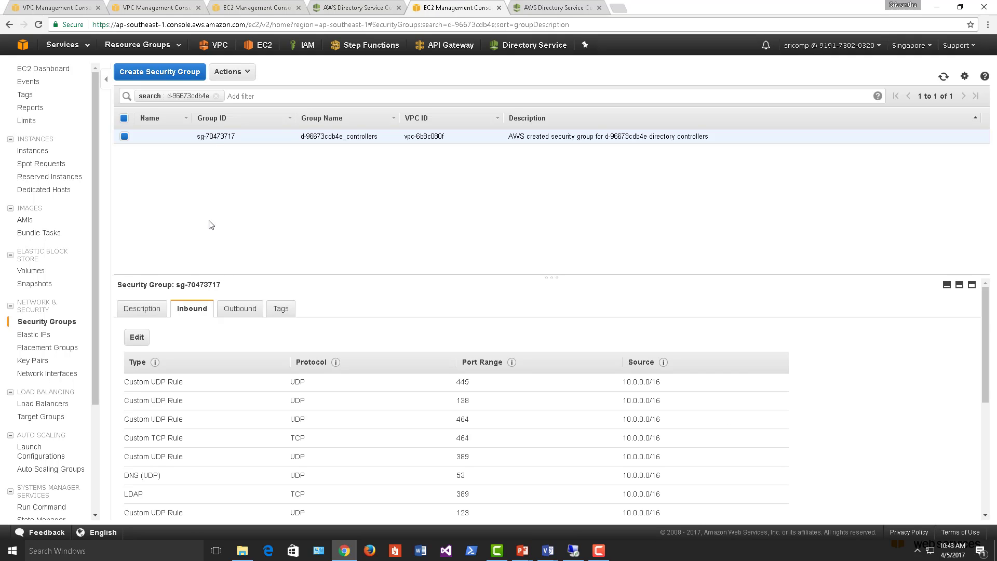
- Show sg-70473717's outbound rules, holding one All traffic rule to itself
scroll(314, 473, "down", 4)
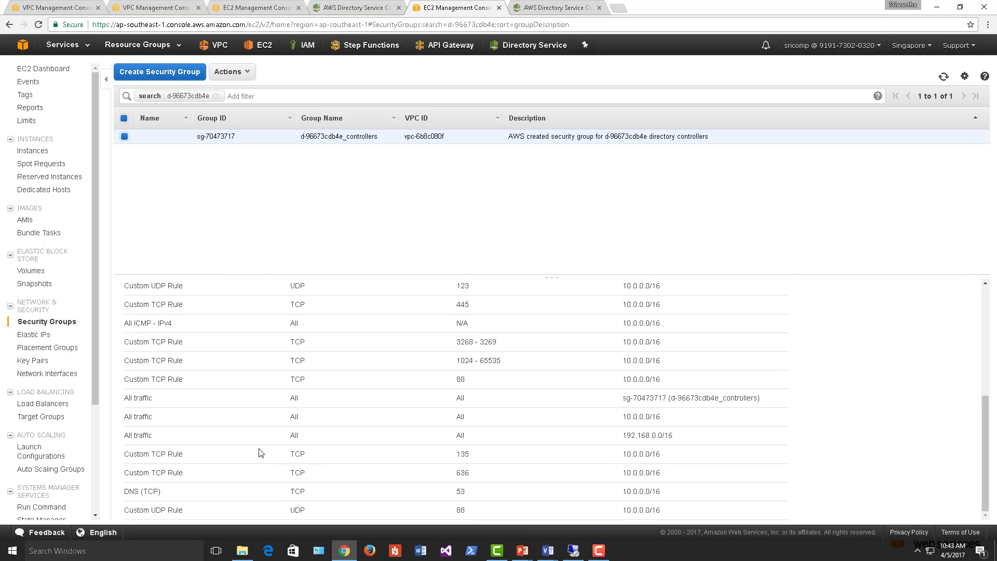
scroll(261, 452, "up", 5)
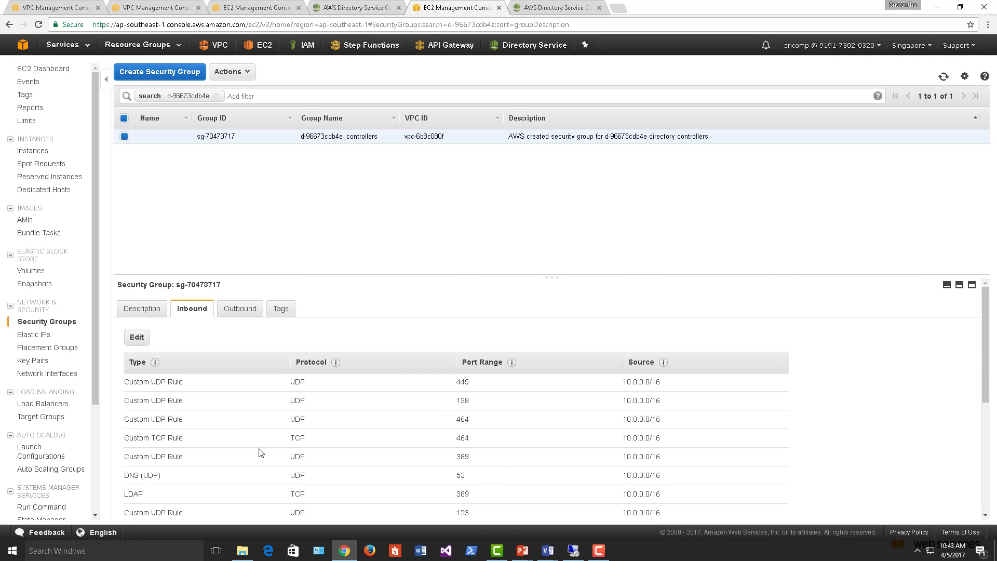
left_click(248, 310)
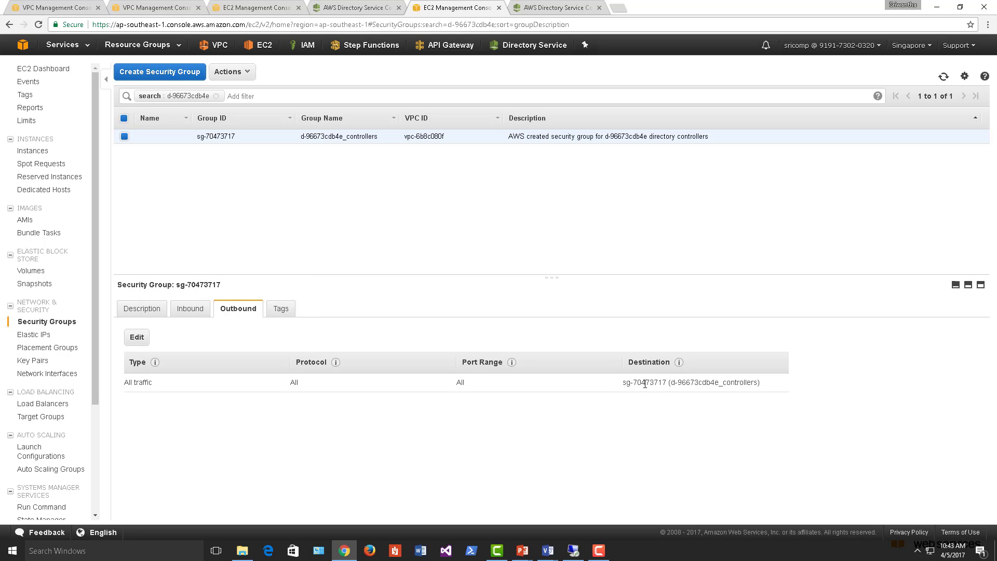
left_click_drag(645, 385, 761, 383)
left_click(691, 435)
left_click_drag(623, 384, 805, 388)
left_click(671, 400)
- Add an All traffic outbound rule to destination 0.0.0.0/0 and save it
left_click(136, 339)
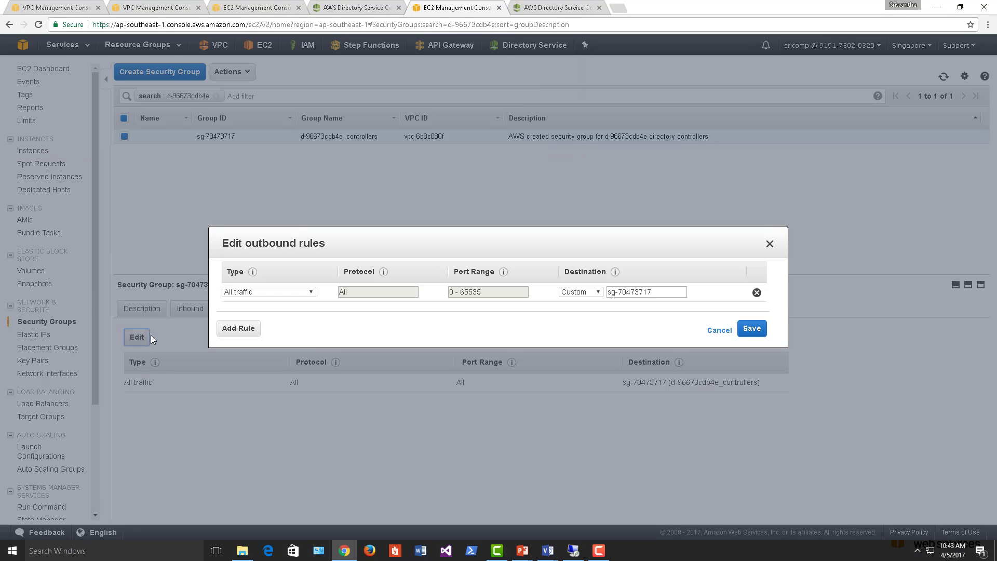
left_click(238, 328)
left_click(312, 311)
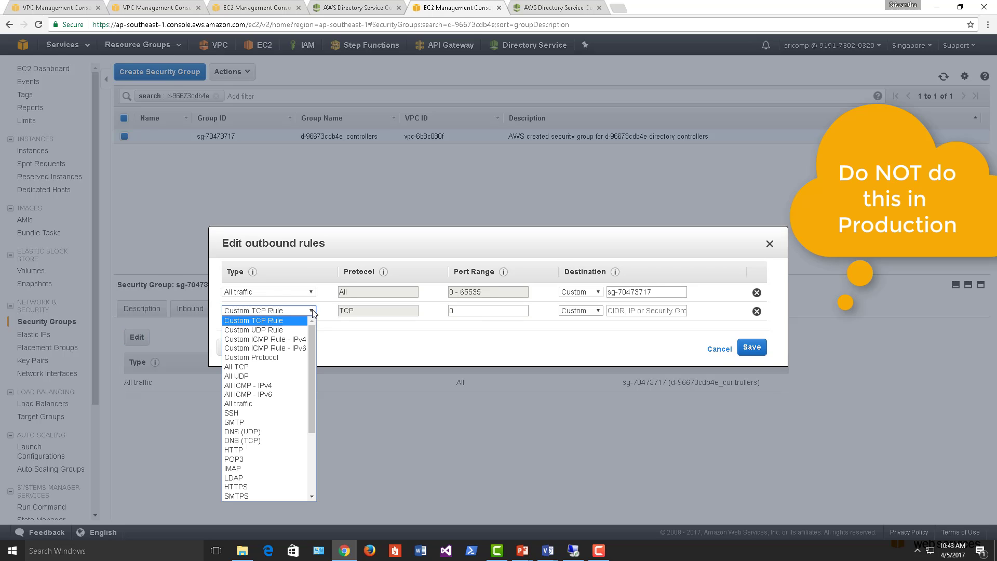
left_click(280, 404)
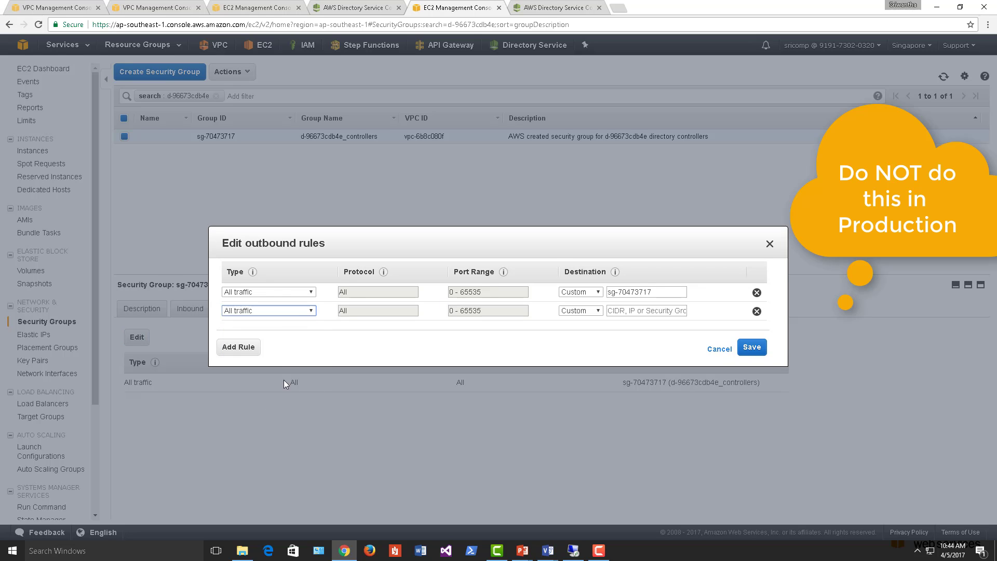
left_click(635, 311)
type("0")
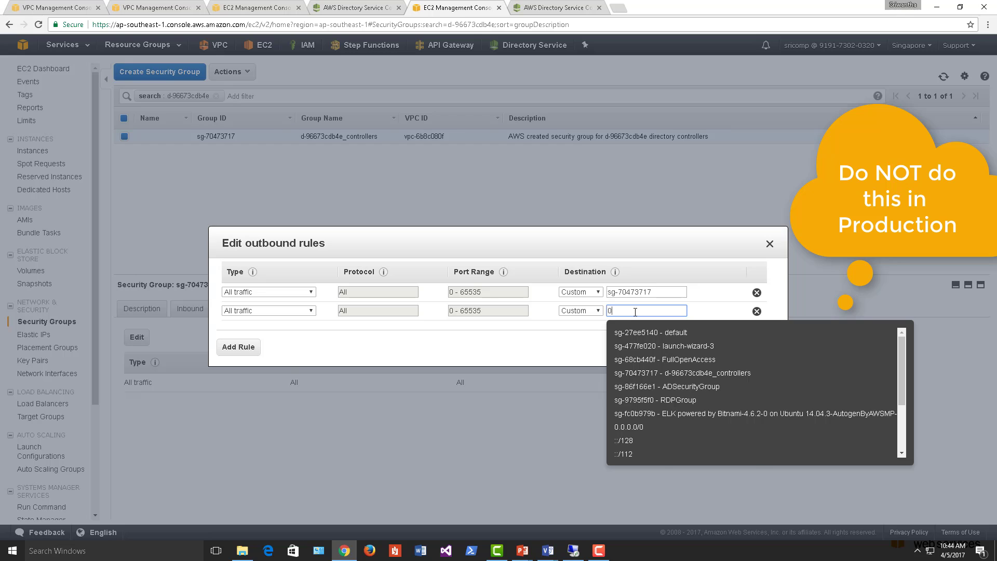
type(".0")
left_click(635, 333)
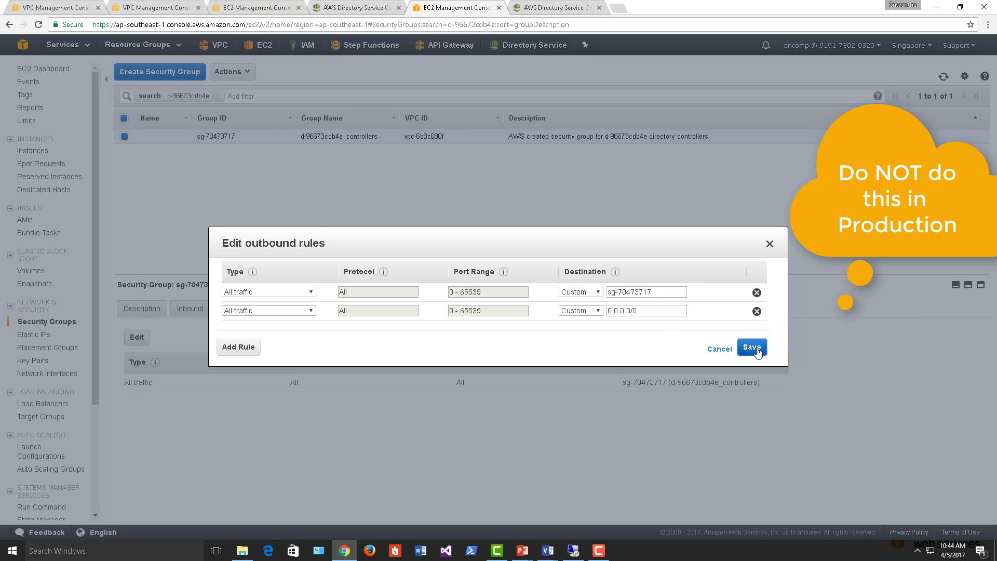
left_click(752, 347)
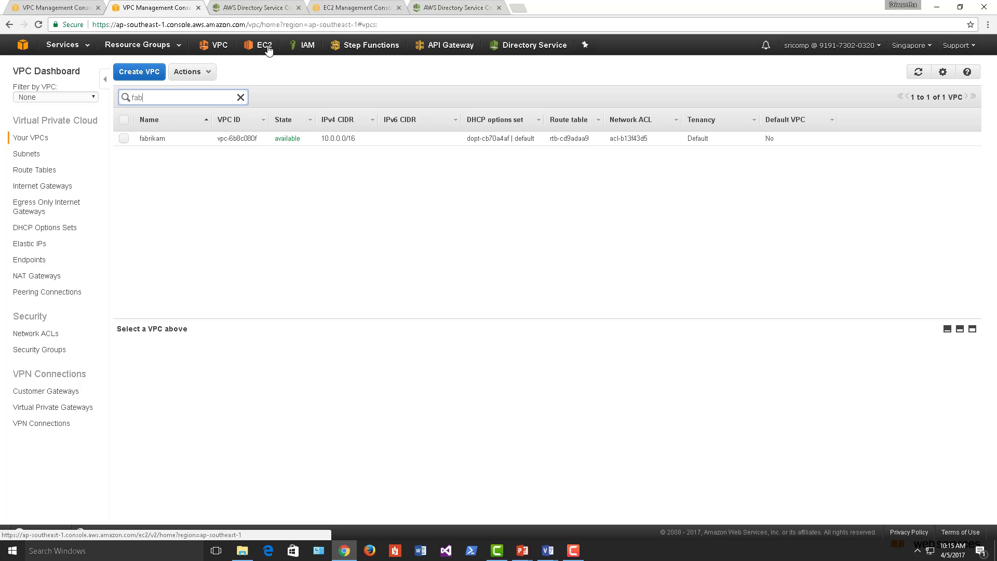
right_click(267, 48)
- In a new EC2 tab, start launching a Windows Server 2016 Base instance of type t2.large
left_click(291, 52)
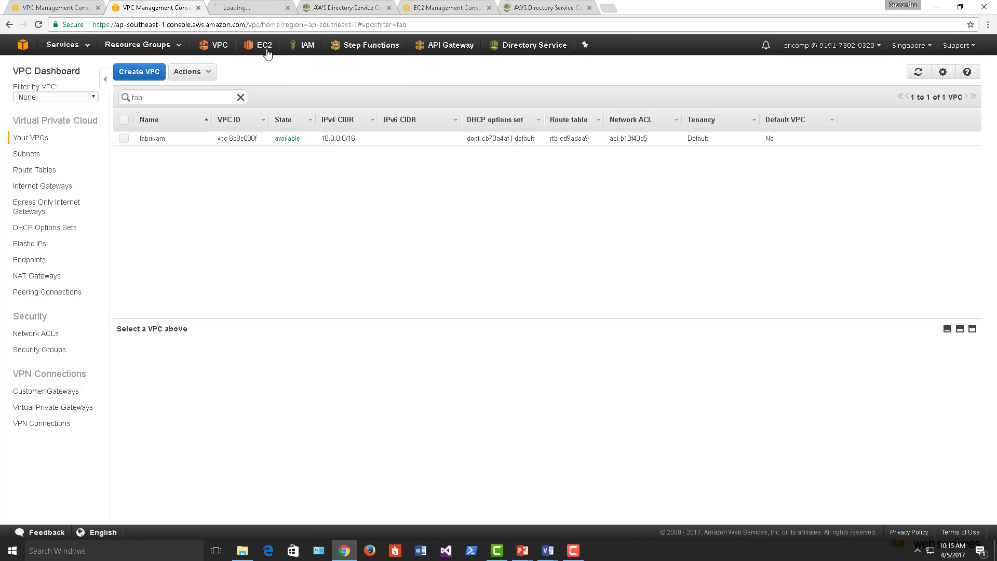
left_click(260, 4)
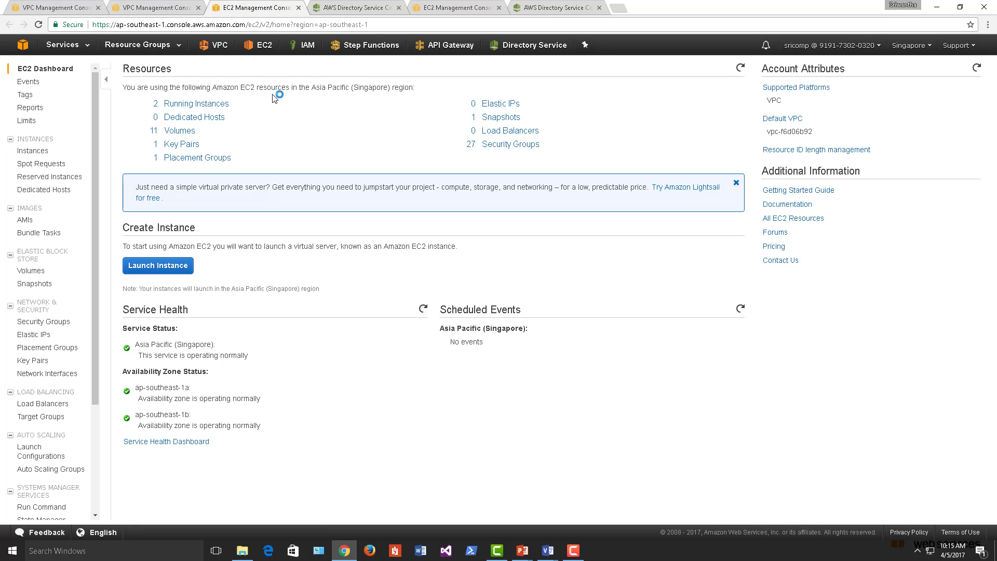
left_click(197, 105)
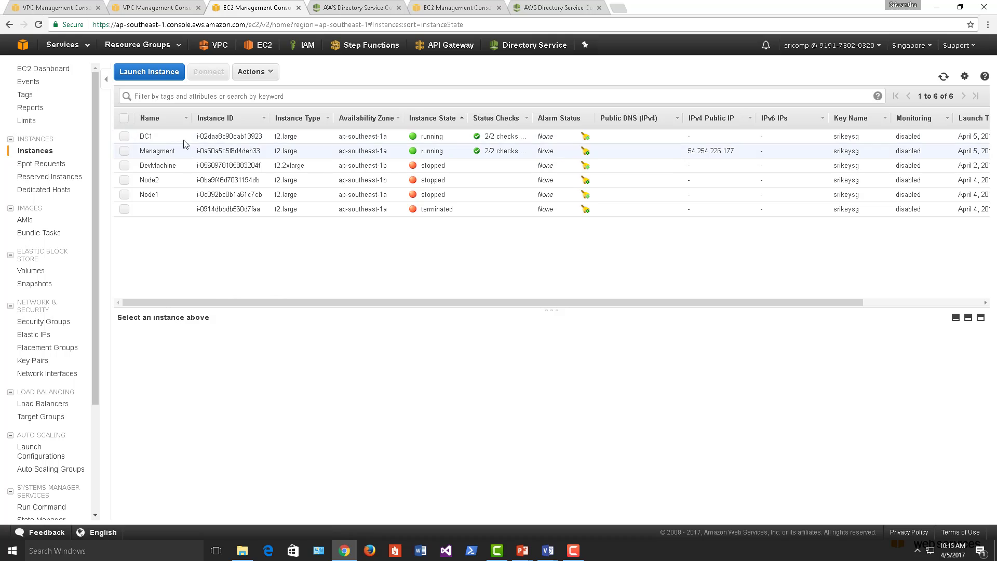
left_click(165, 74)
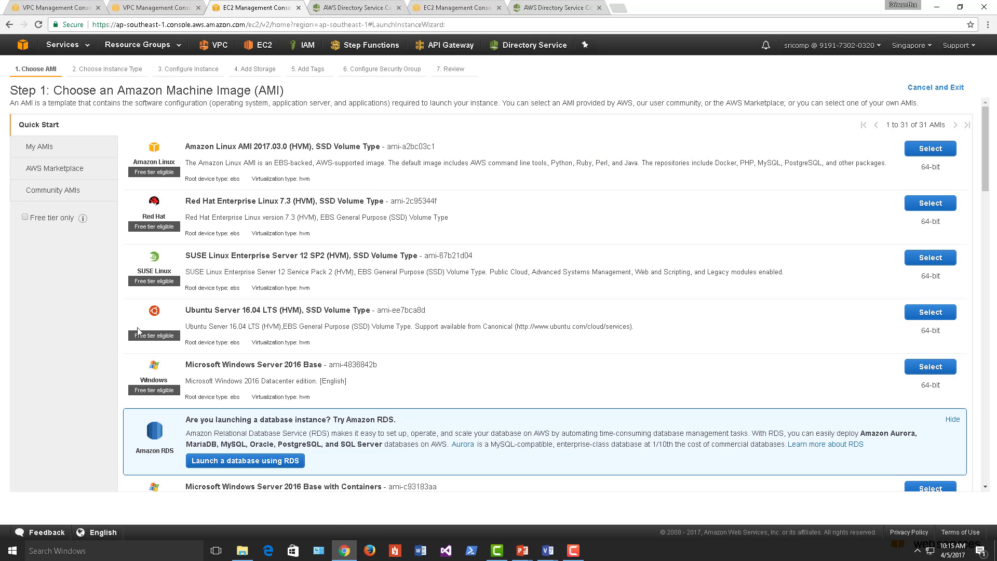
left_click(923, 369)
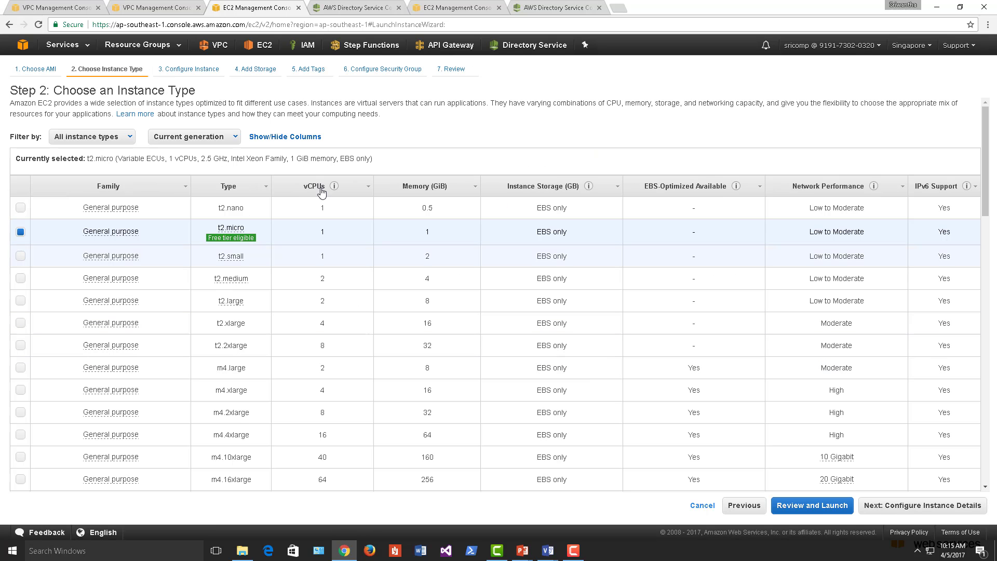
left_click(21, 300)
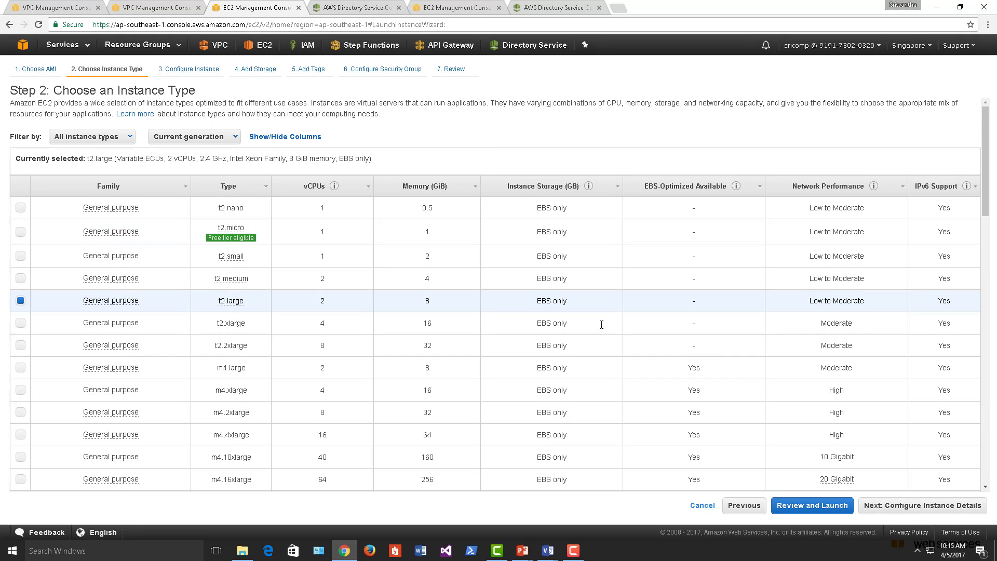
left_click(900, 507)
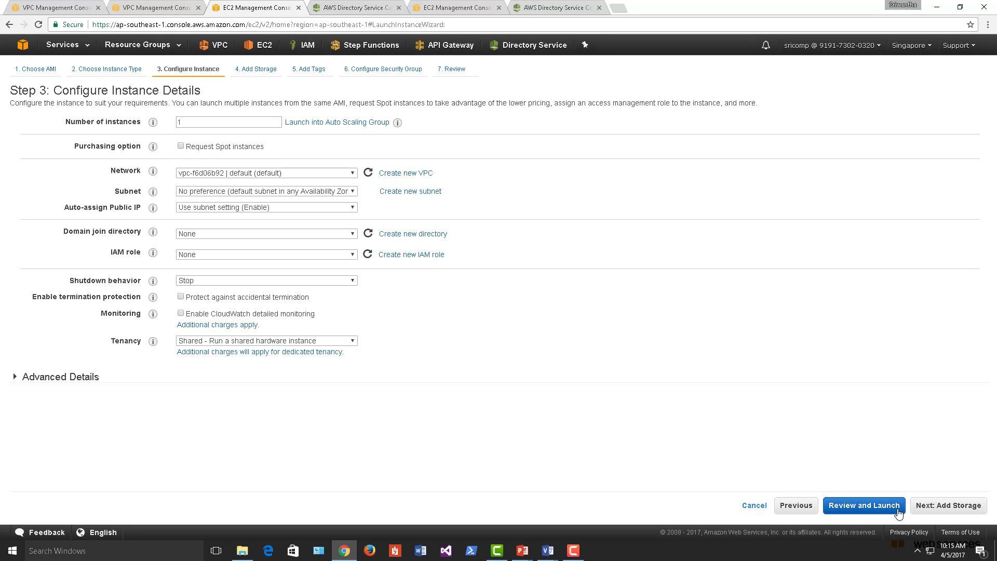
- Place the instance in the fabrikam VPC's public-1 subnet with no domain join, advancing to security groups
left_click(281, 173)
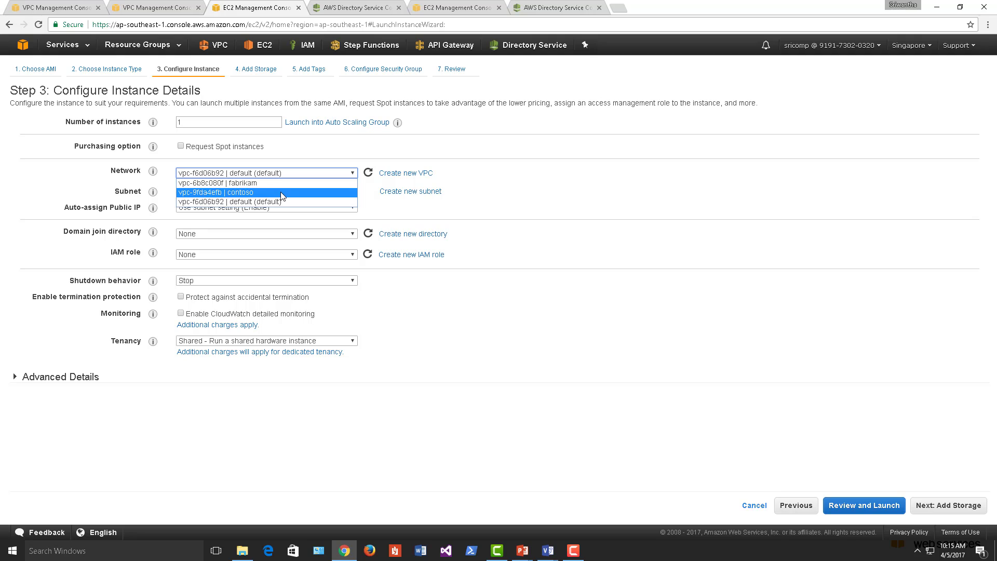
left_click(281, 183)
left_click(277, 192)
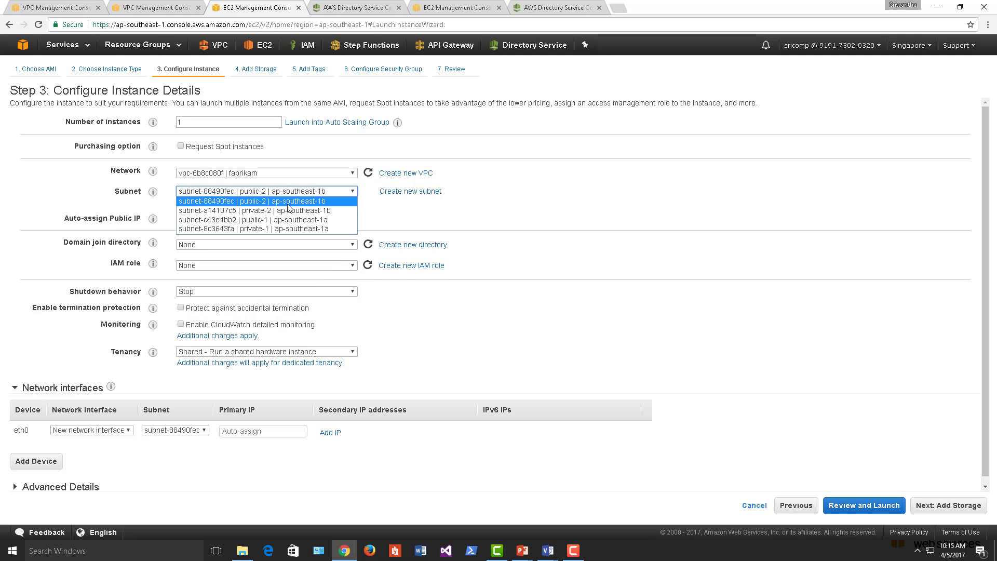
left_click(284, 223)
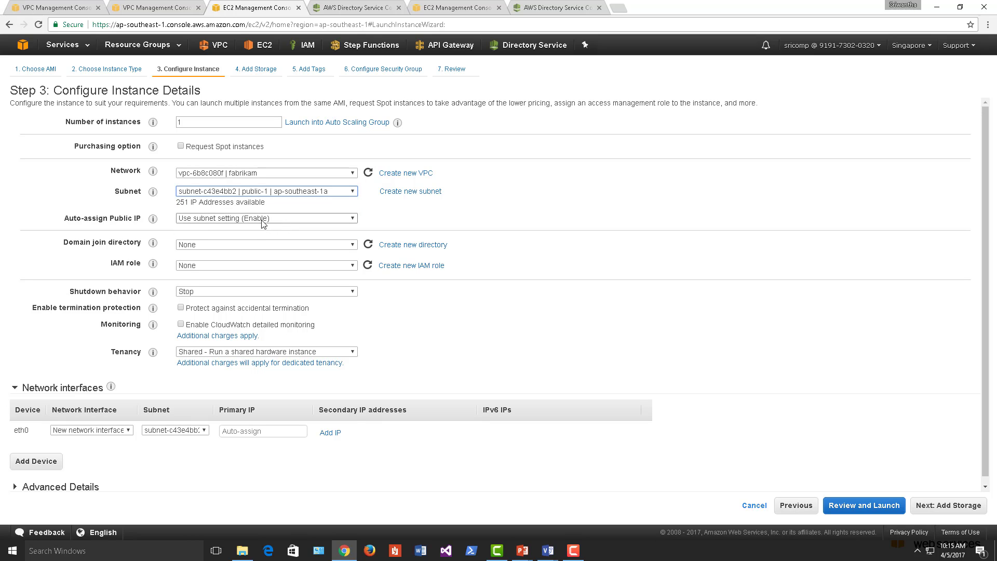
left_click(262, 223)
left_click(260, 220)
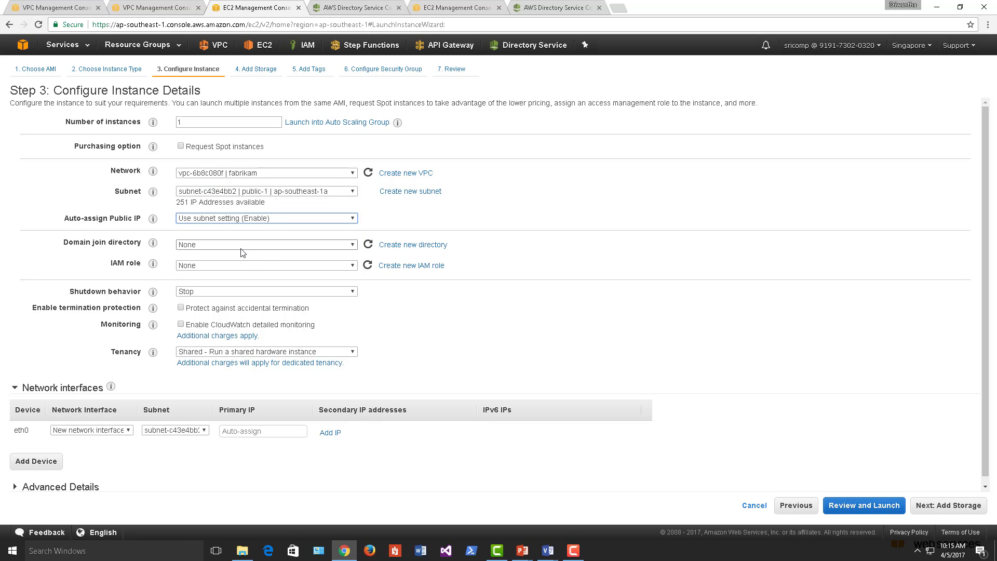
left_click(242, 249)
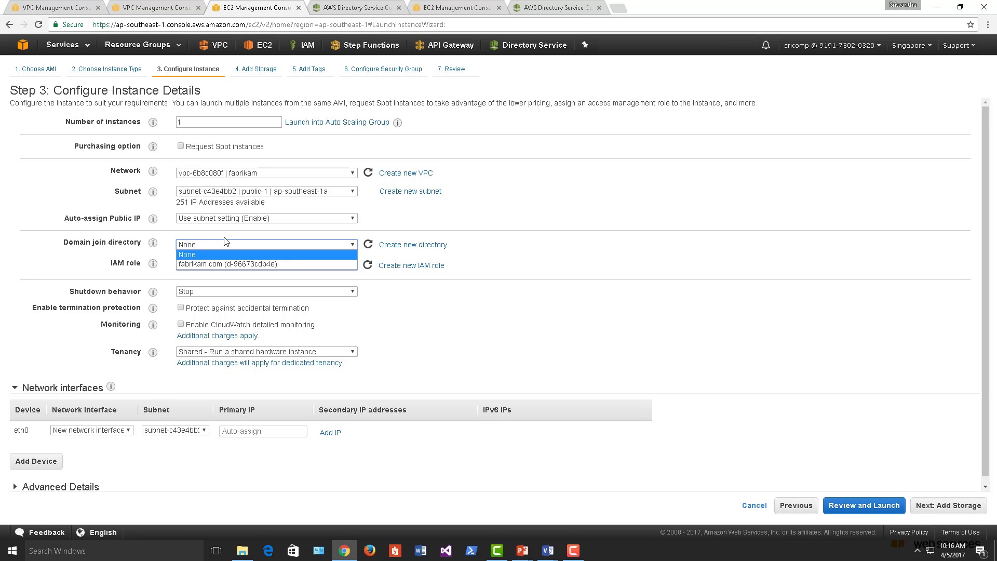
left_click(200, 256)
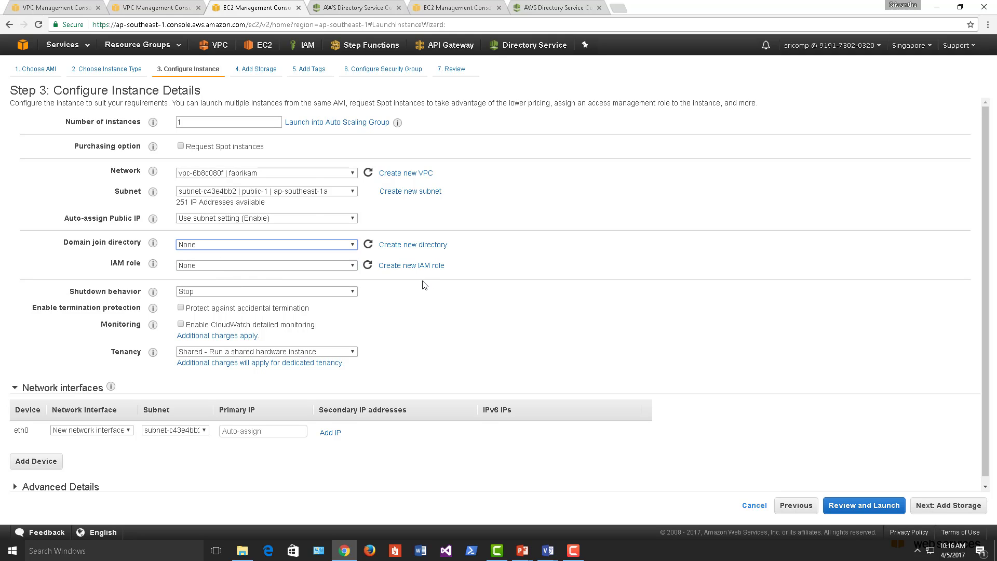
left_click(924, 506)
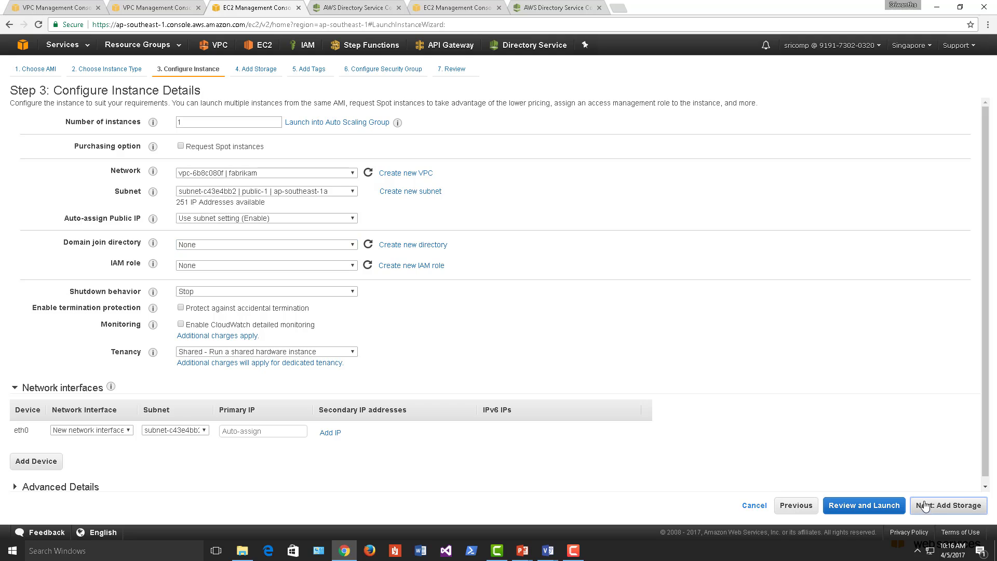
left_click(953, 506)
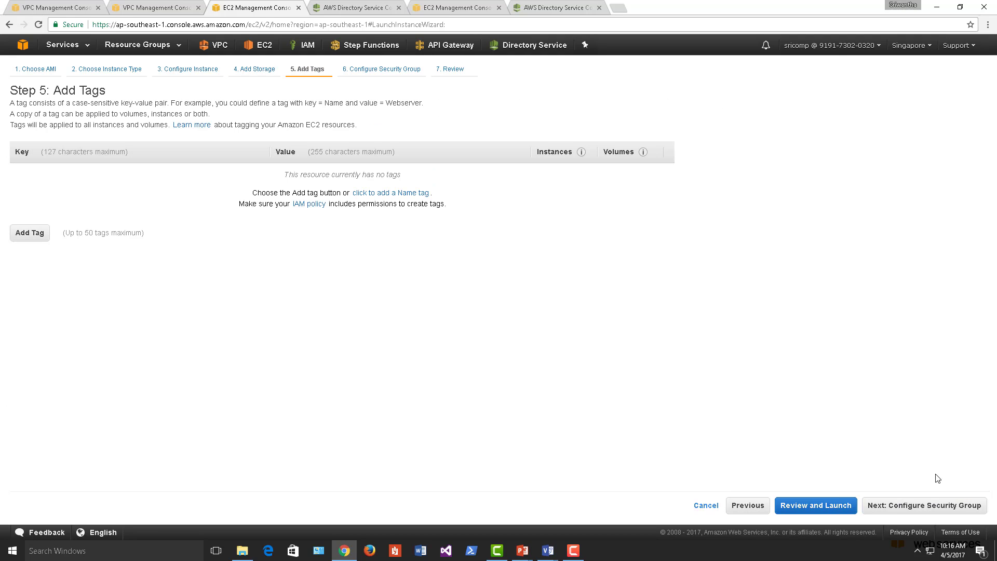
left_click(954, 505)
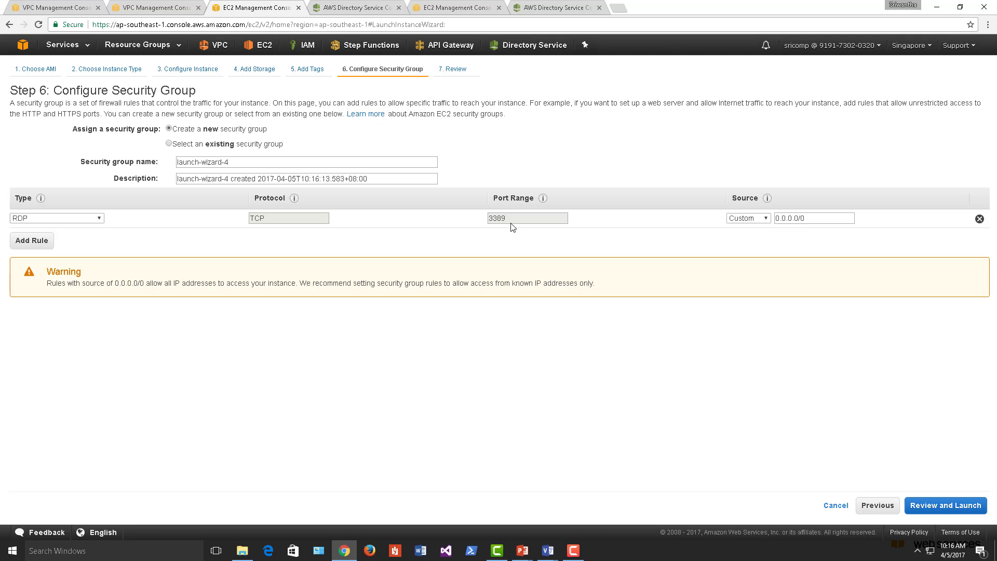
- Use the existing DevMachine security group, checking its RDP rule open to 0.0.0.0/0
left_click(189, 145)
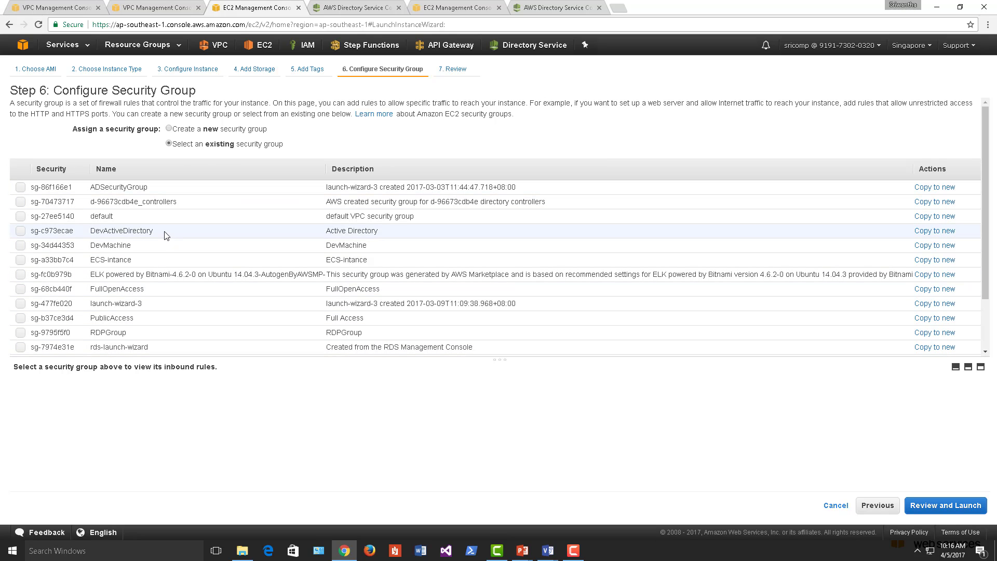
left_click(38, 246)
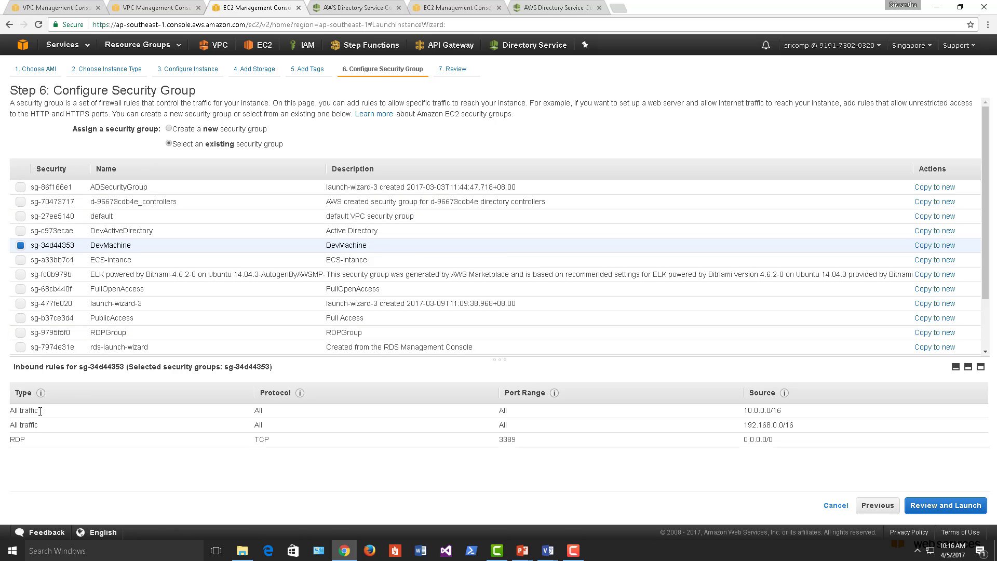
left_click_drag(774, 440, 30, 438)
left_click(289, 445)
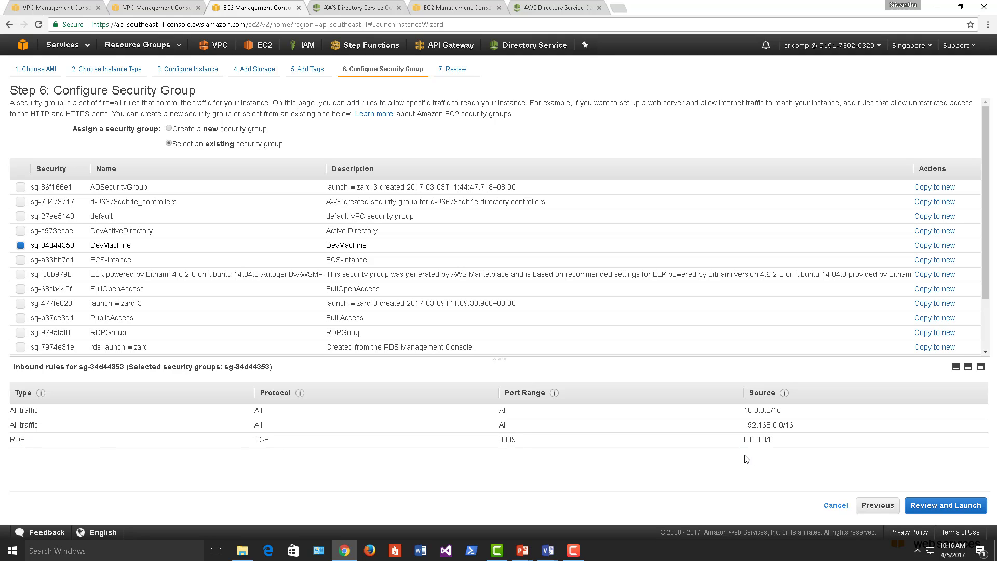
left_click_drag(782, 442, 738, 446)
- Review and launch the instance with the existing key pair, acknowledging the private key file
left_click(945, 506)
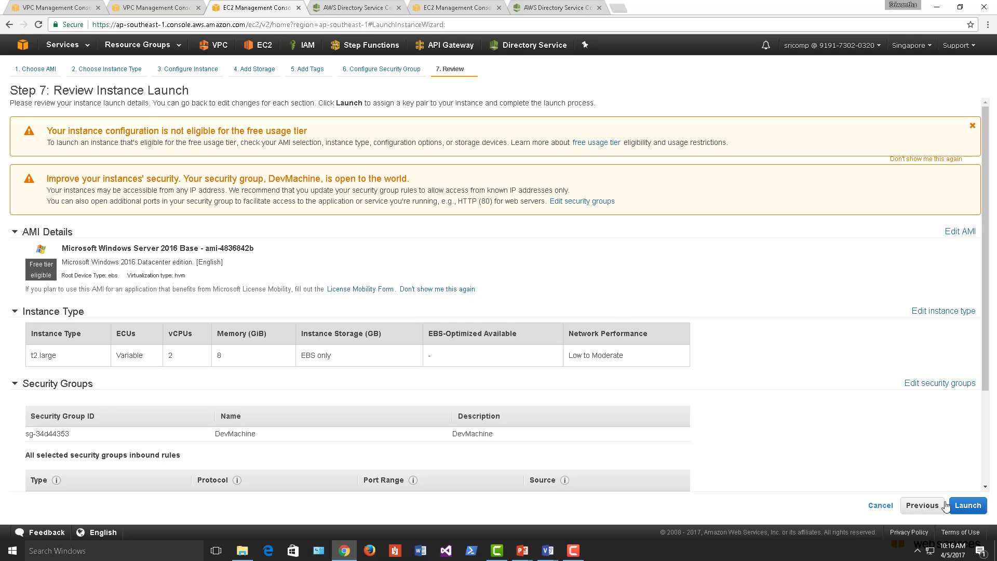
left_click(946, 506)
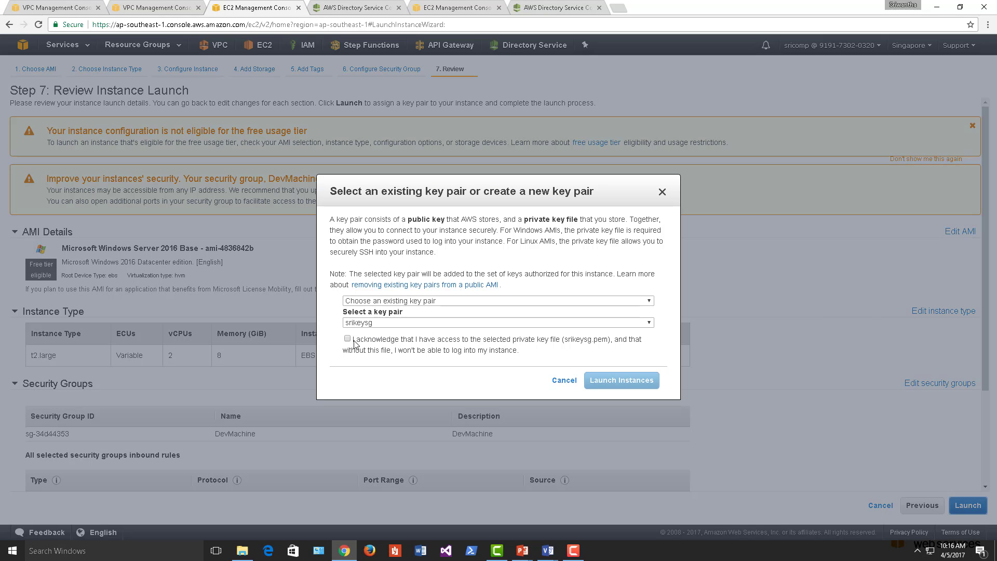
left_click(354, 343)
left_click(634, 385)
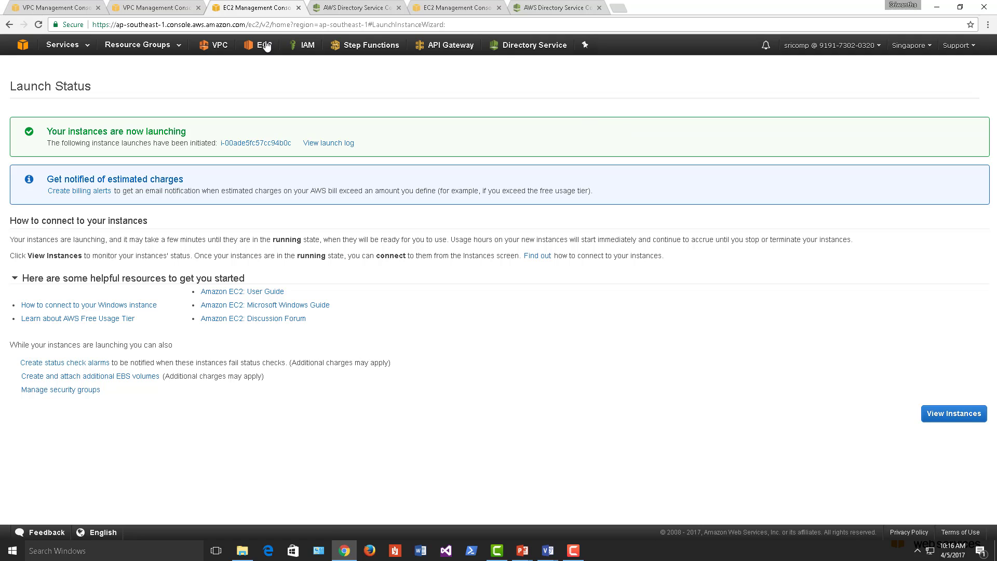
left_click(262, 45)
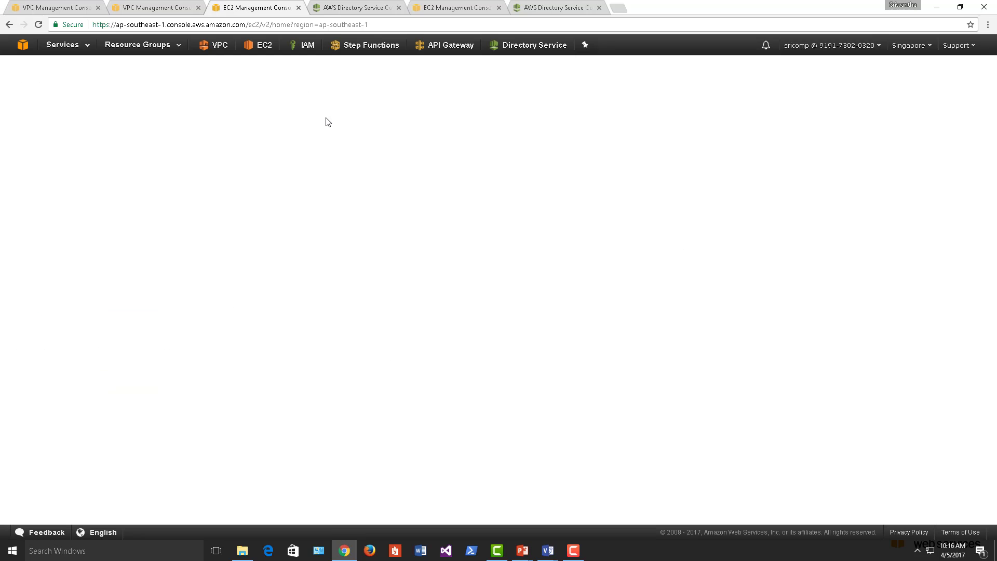
- Download the Remote Desktop file for the client1 instance from the EC2 Instances list
left_click(201, 106)
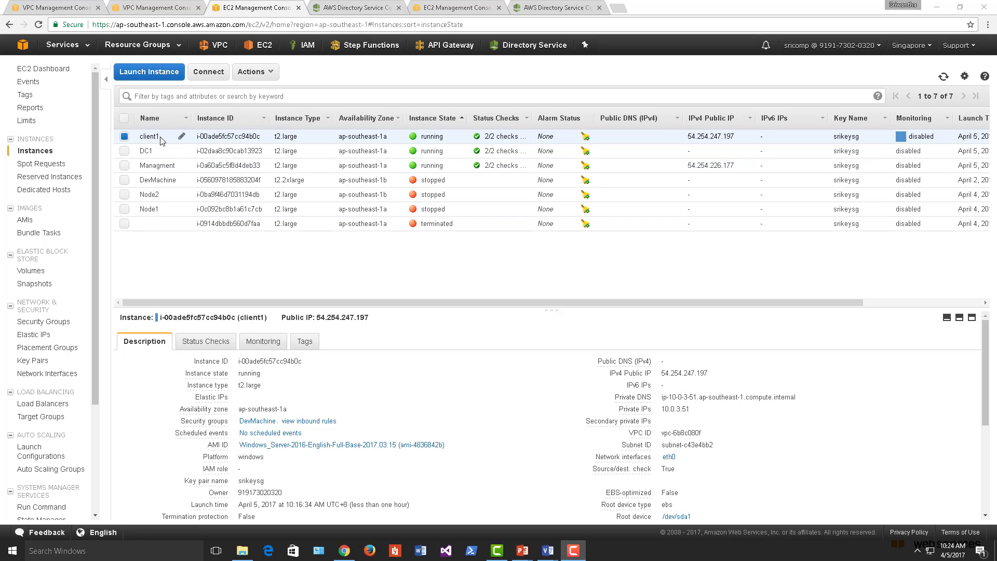
right_click(171, 137)
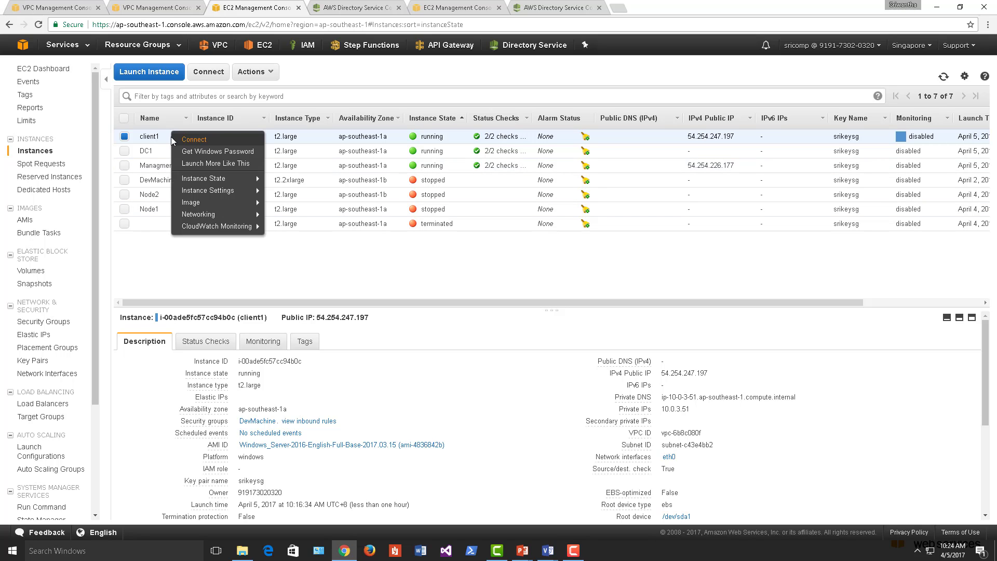
left_click(199, 141)
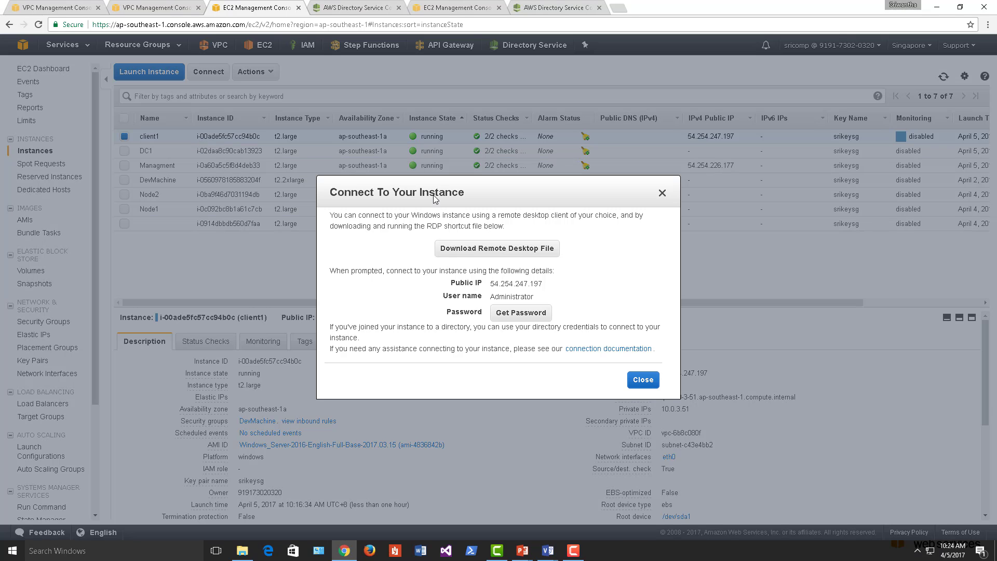
left_click(456, 251)
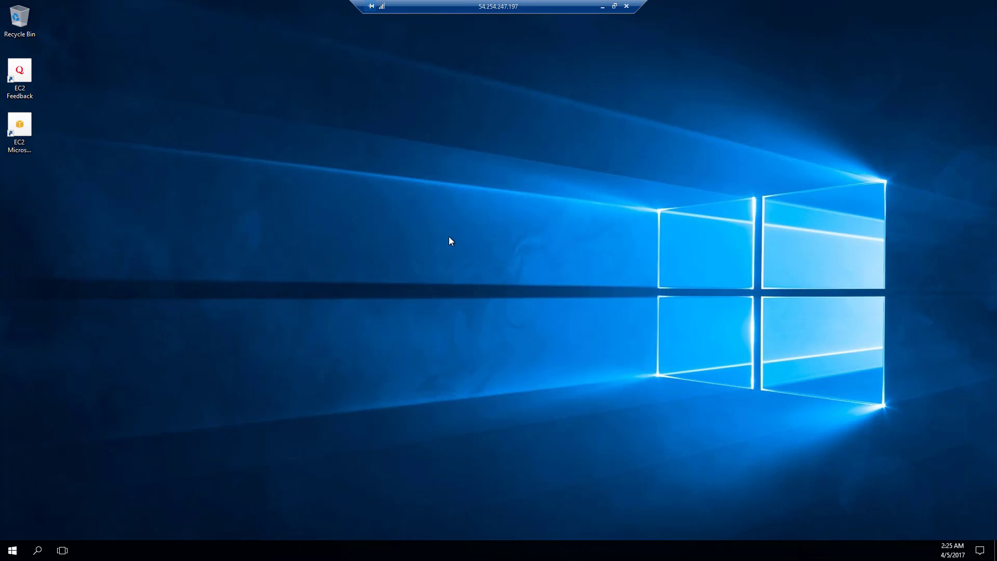
- Launch Command Prompt on the remote client through Windows search
left_click(38, 551)
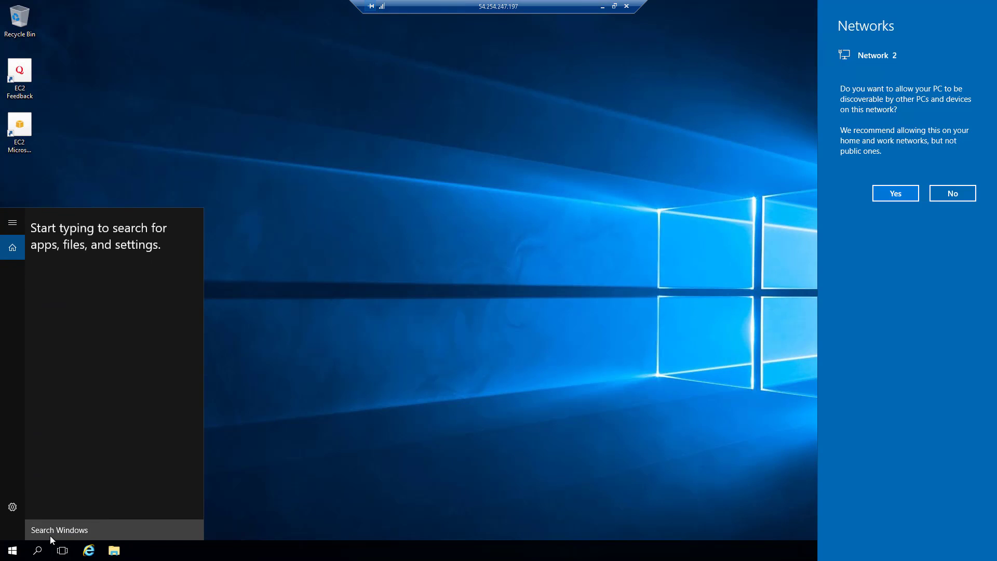
left_click(52, 532)
type("c")
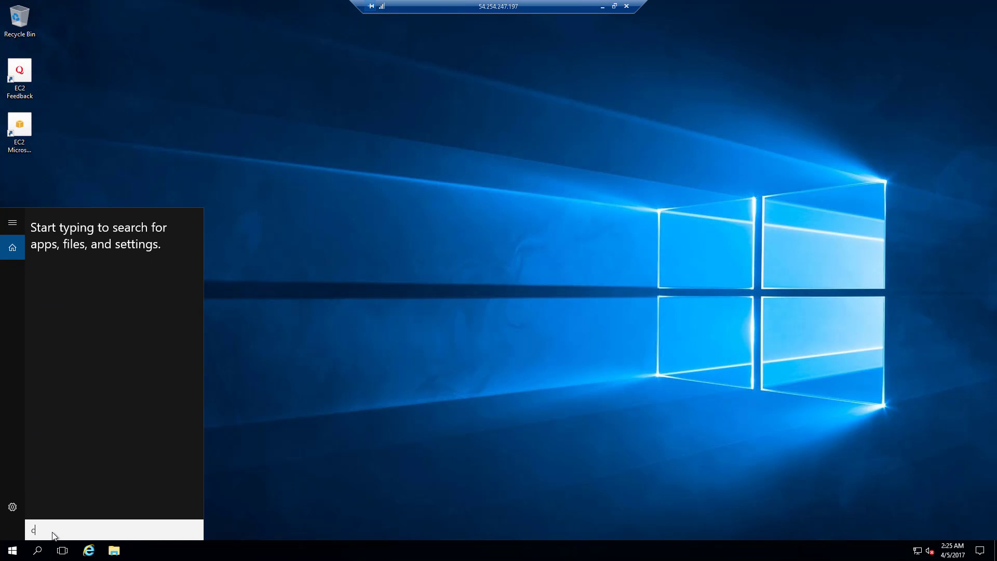
type("md")
key("Return")
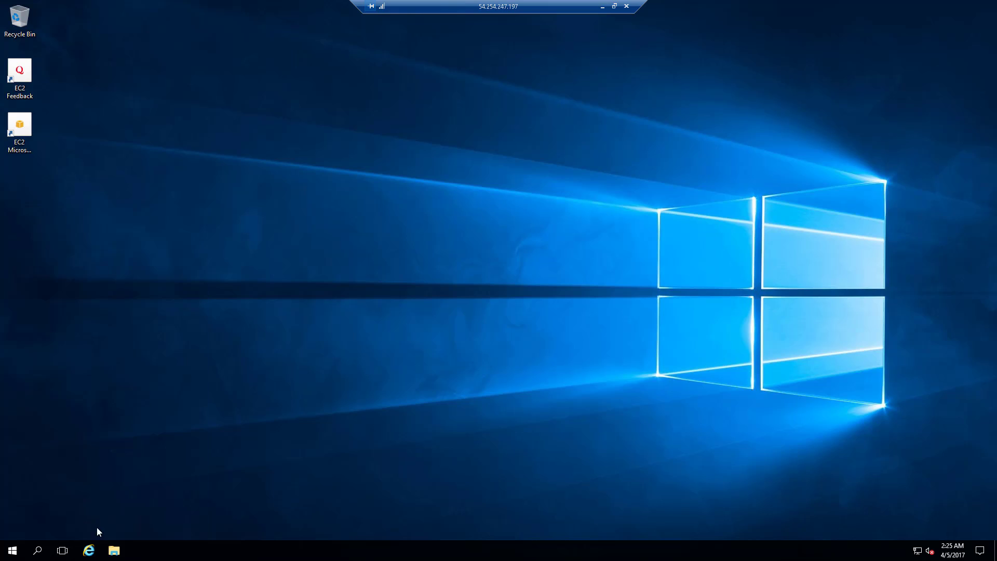
- Copy the directory's DNS addresses 10.0.1.253 and 10.0.2.129 from the fabrikam.com Directory Service page
left_click(602, 6)
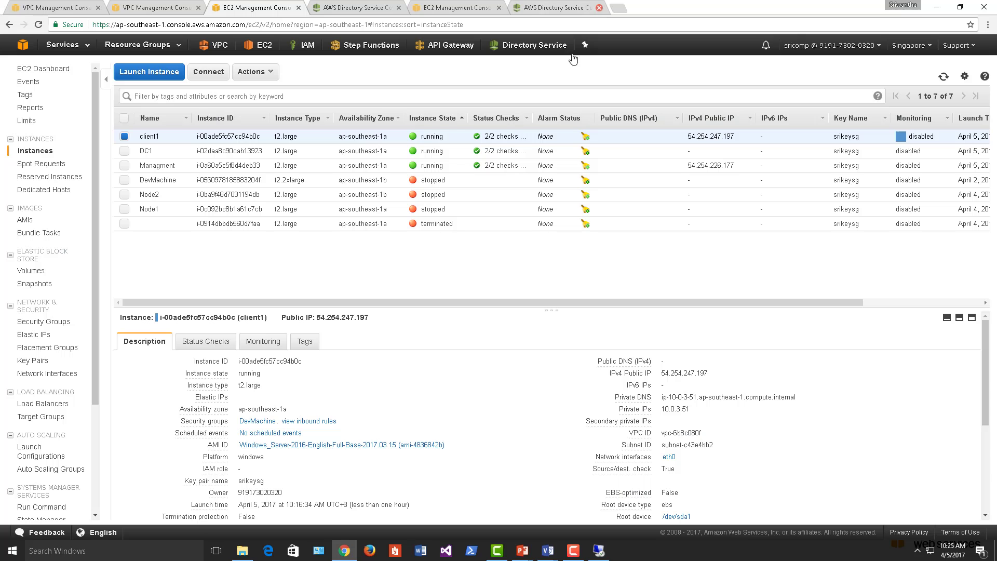
left_click(559, 7)
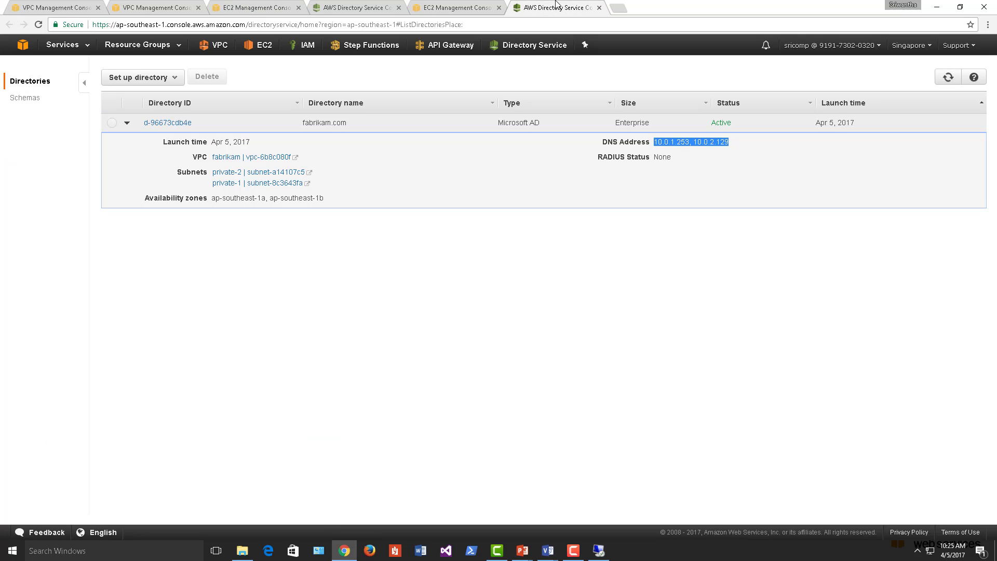
right_click(692, 145)
left_click(710, 152)
left_click(599, 550)
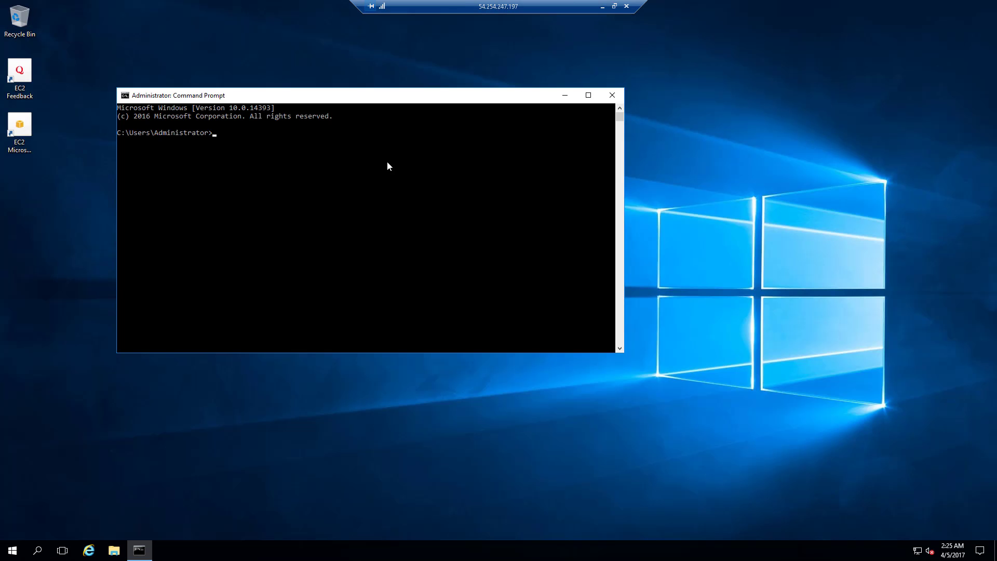
- Ping 10.0.1.253 from the client's command prompt
type("ping")
type("10.0.1.253, 10.0.2.253")
key("BackSpace")
key("BackSpace")
key("BackSpace")
key("BackSpace")
key("BackSpace")
key("BackSpace")
key("BackSpace")
key("BackSpace")
key("BackSpace")
key("BackSpace")
key("BackSpace")
key("BackSpace")
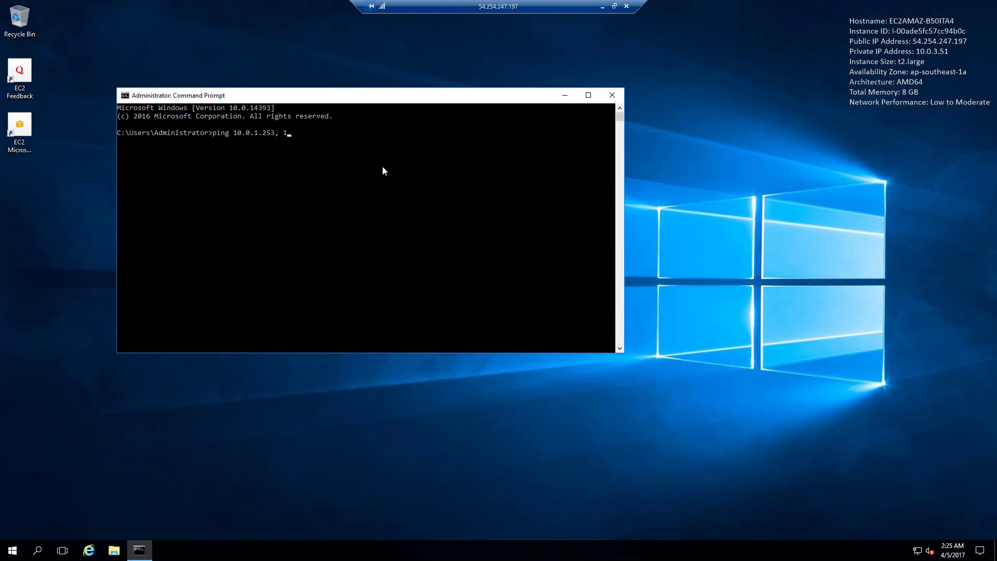
key("Return")
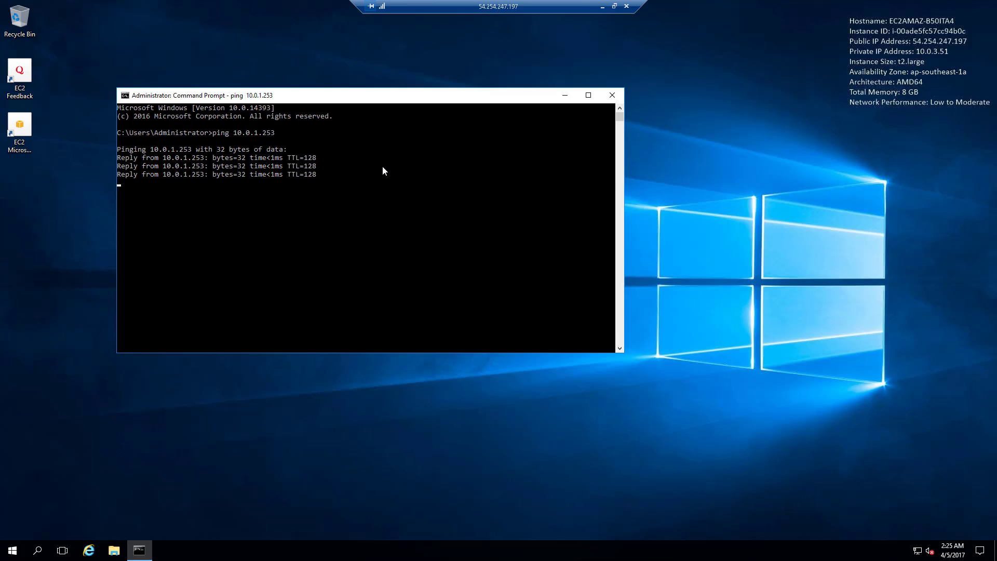
- Ping the second DNS address 10.0.2.129 and confirm it replies
type("pin")
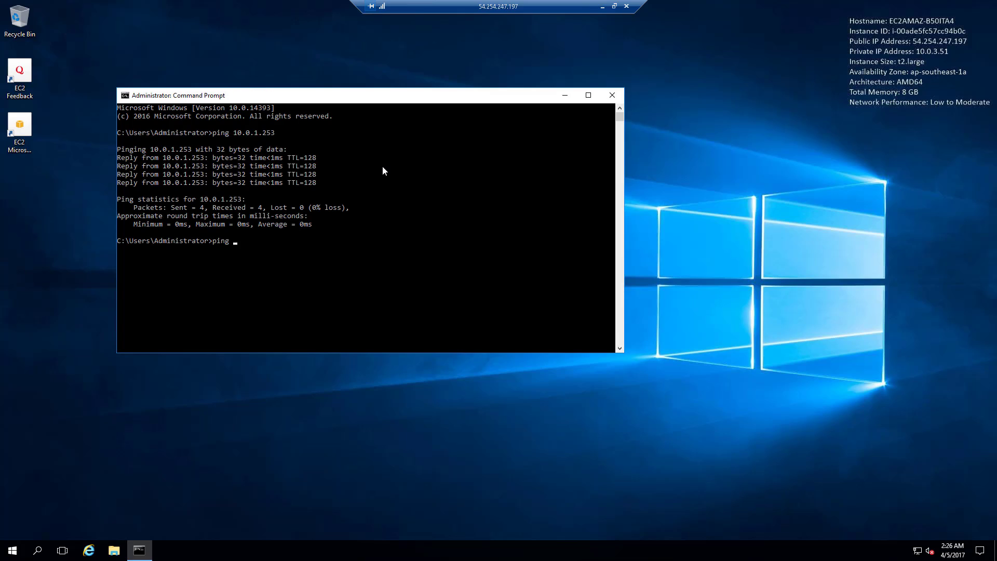
type("g")
type("10.0.1.253, 10.0.2.129")
key("Left")
key("Left")
key("Left")
key("Left")
key("Left")
key("Left")
key("Left")
key("Left")
key("Left")
key("Left")
key("BackSpace")
key("BackSpace")
key("BackSpace")
key("BackSpace")
key("BackSpace")
key("BackSpace")
key("BackSpace")
key("BackSpace")
key("BackSpace")
key("BackSpace")
key("BackSpace")
key("BackSpace")
key("Right")
key("Return")
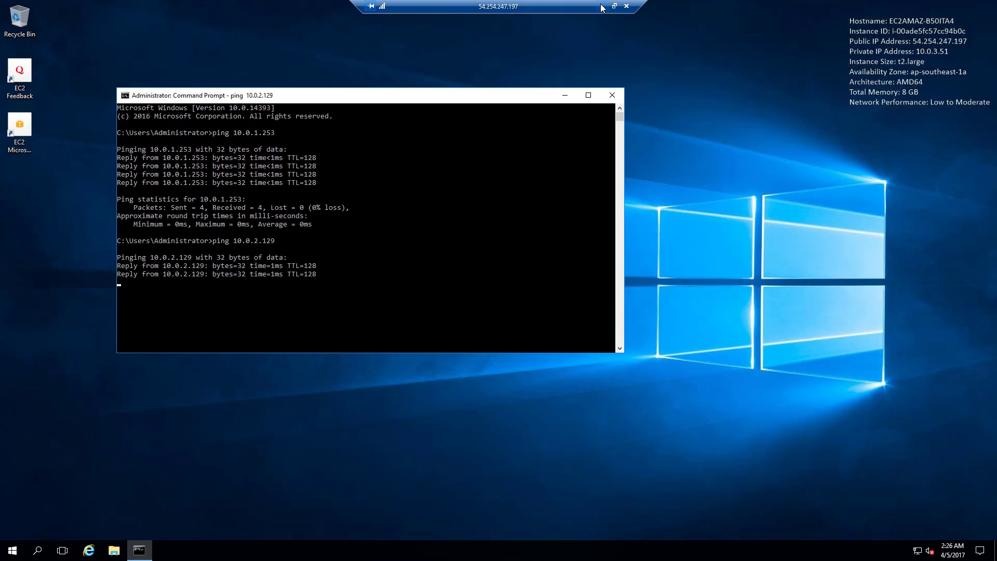
left_click(602, 7)
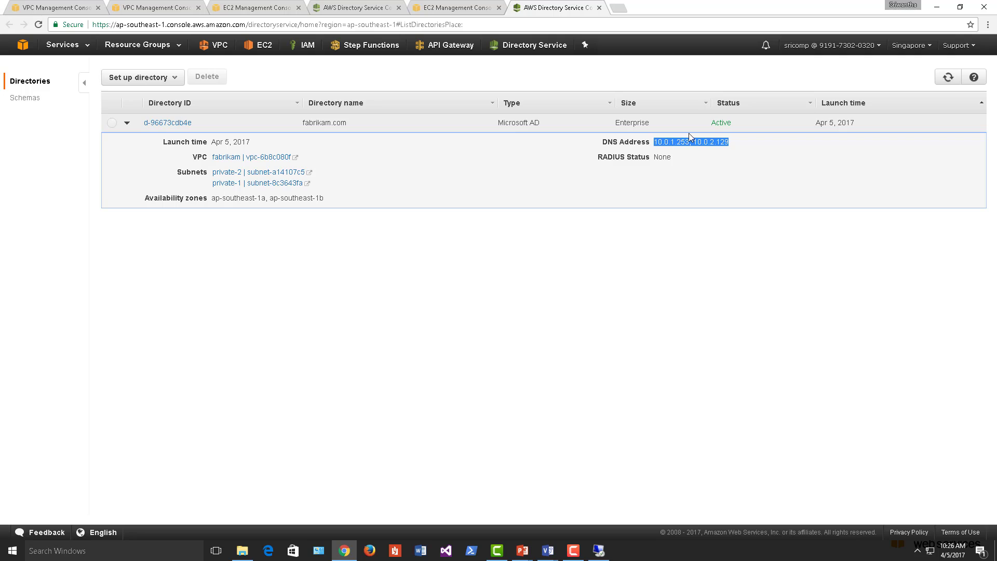
left_click(651, 142)
left_click(603, 552)
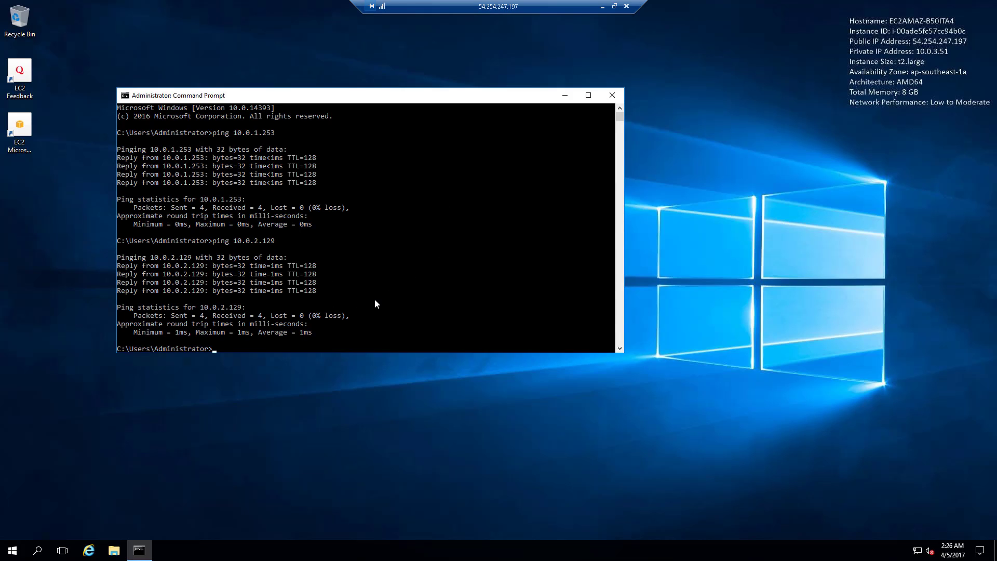
- Clear the console and run ipconfig /all, highlighting the current DNS server 10.0.0.2
type("cls")
key("Return")
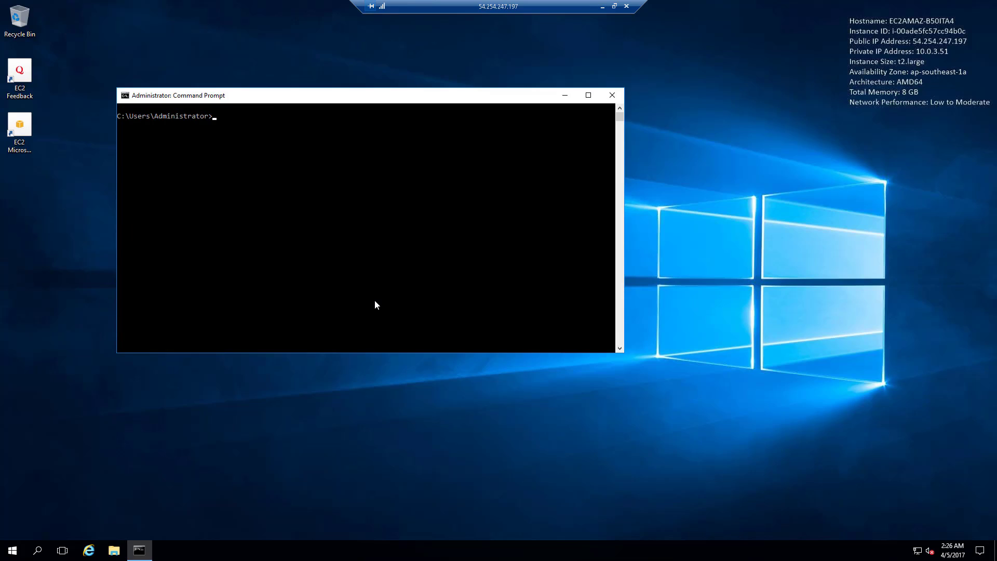
type("ipconfig /all")
key("Return")
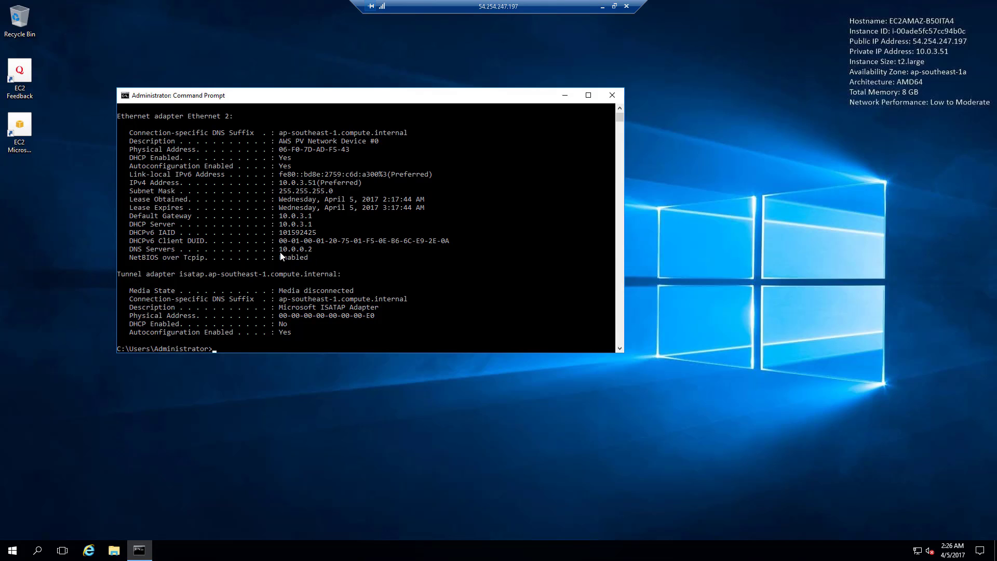
left_click_drag(280, 250, 313, 253)
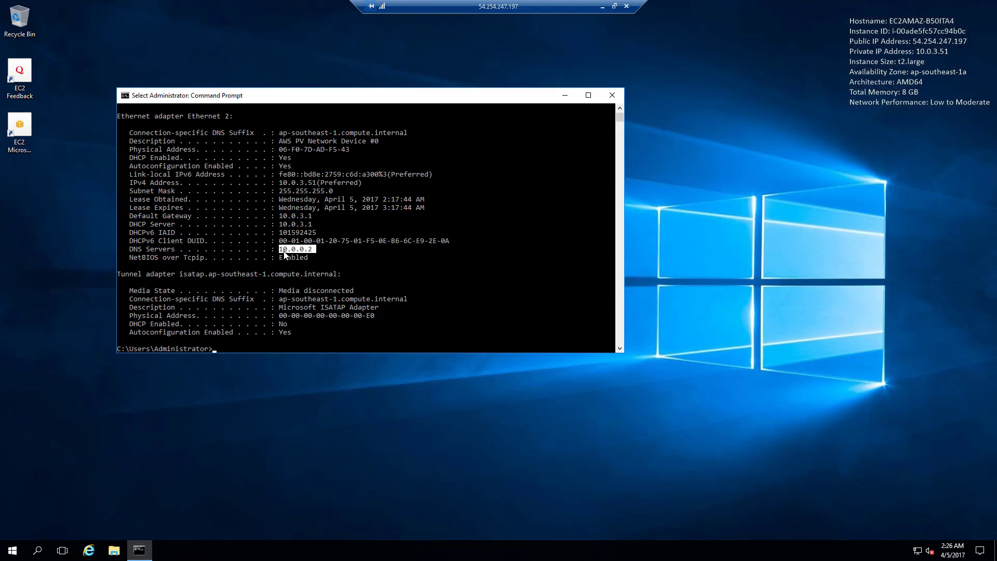
left_click(602, 6)
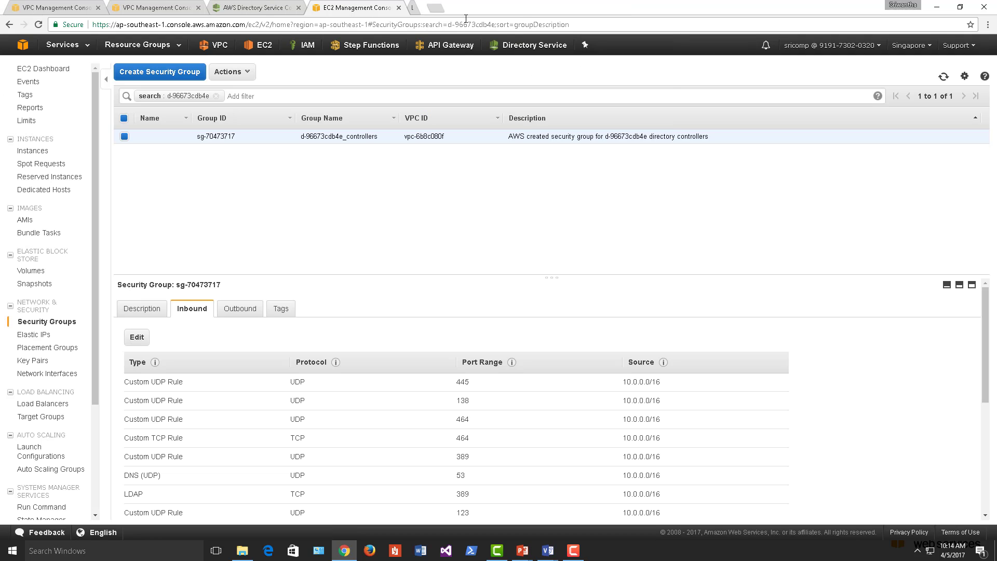
- Select and copy the DNS address values 10.0.1.253, 10.0.2.129 from the fabrikam.com directory details
left_click(428, 4)
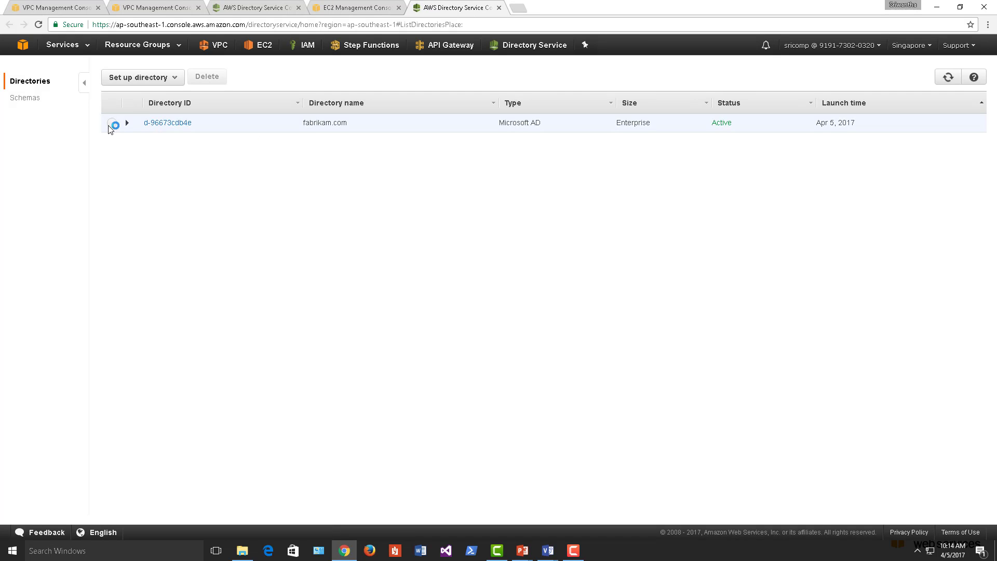
left_click(127, 124)
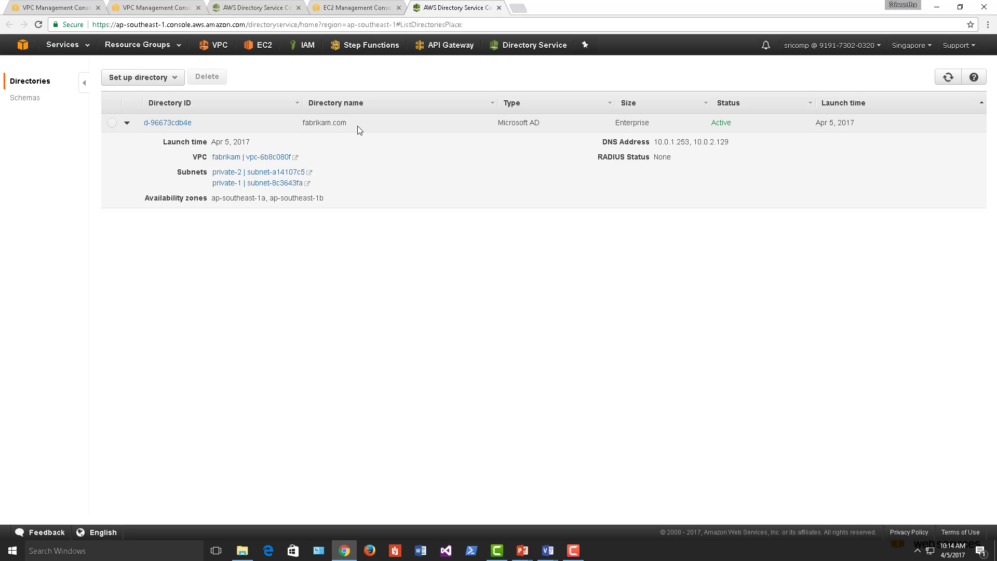
left_click(657, 146)
left_click_drag(656, 144, 743, 142)
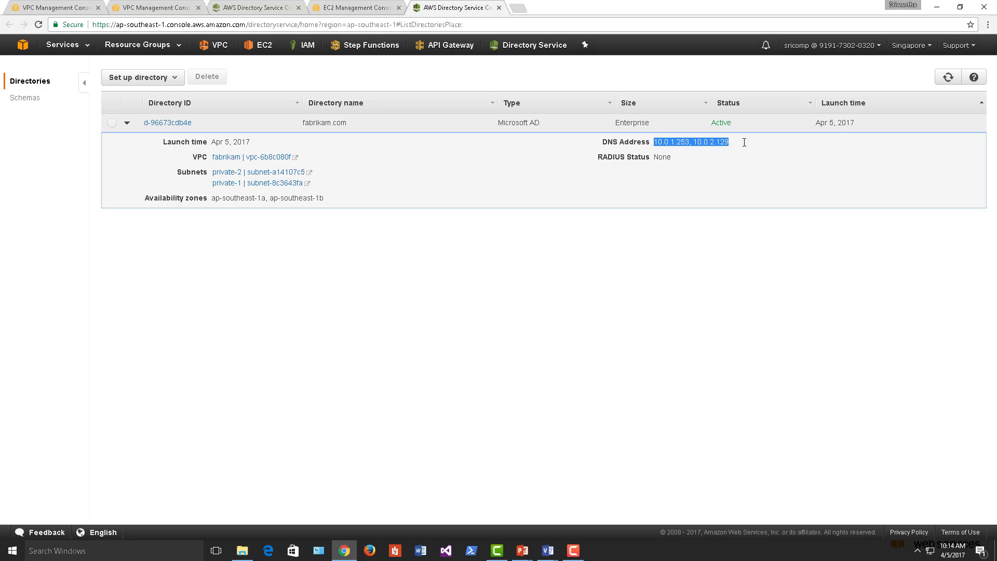
right_click(710, 143)
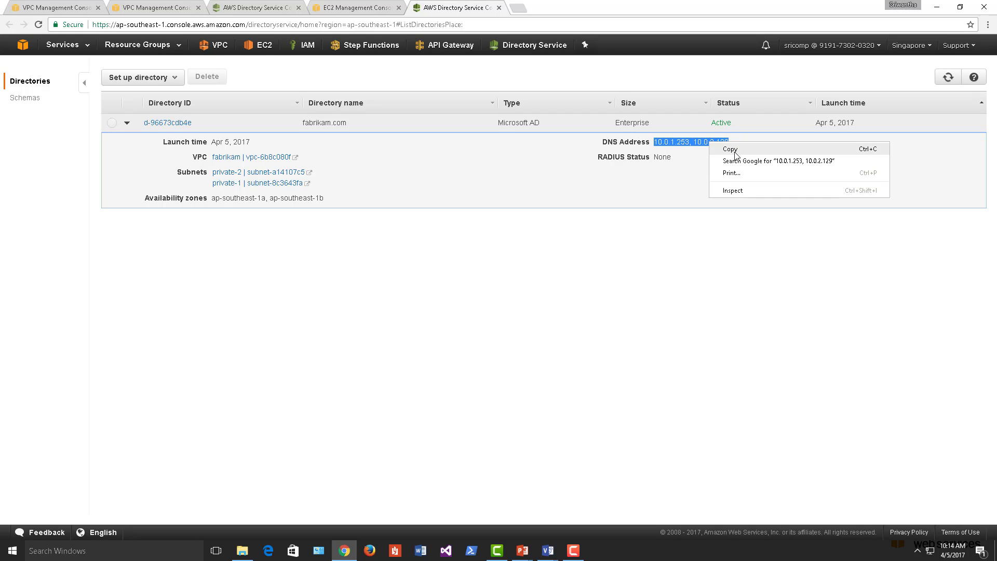
left_click(736, 150)
left_click(353, 9)
left_click(57, 7)
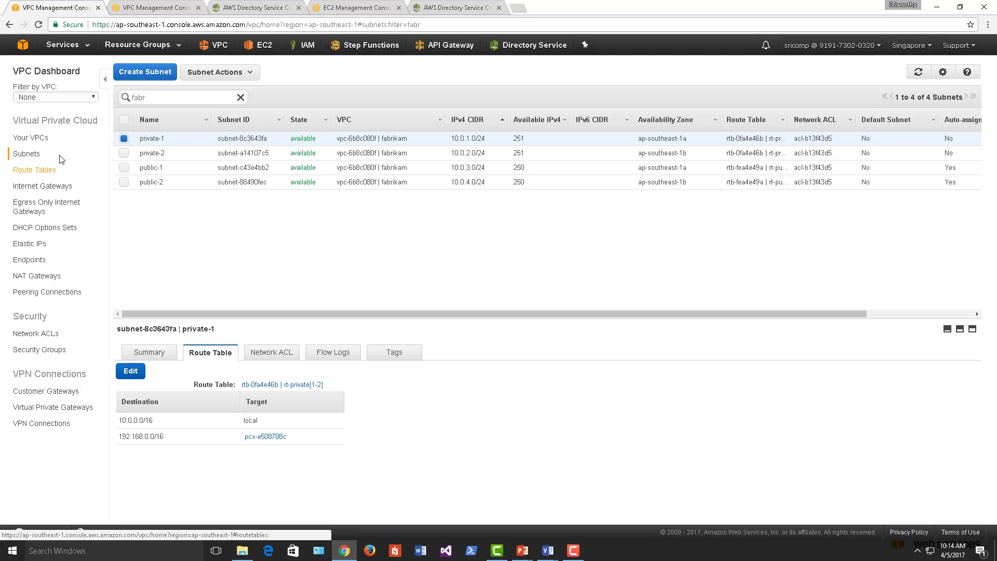
- Open DHCP Options Sets from the second VPC Management tab's sidebar
left_click(159, 6)
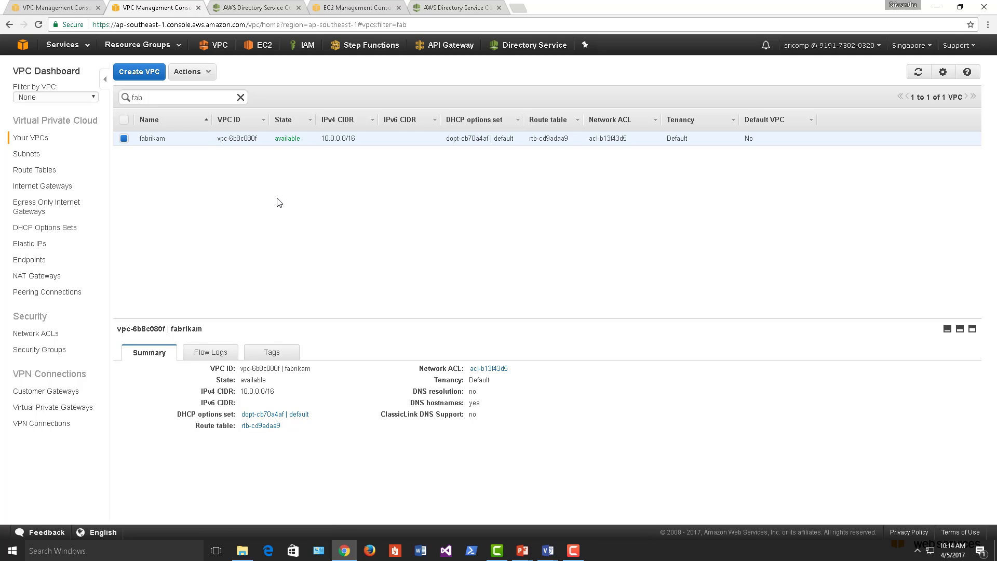
left_click(50, 229)
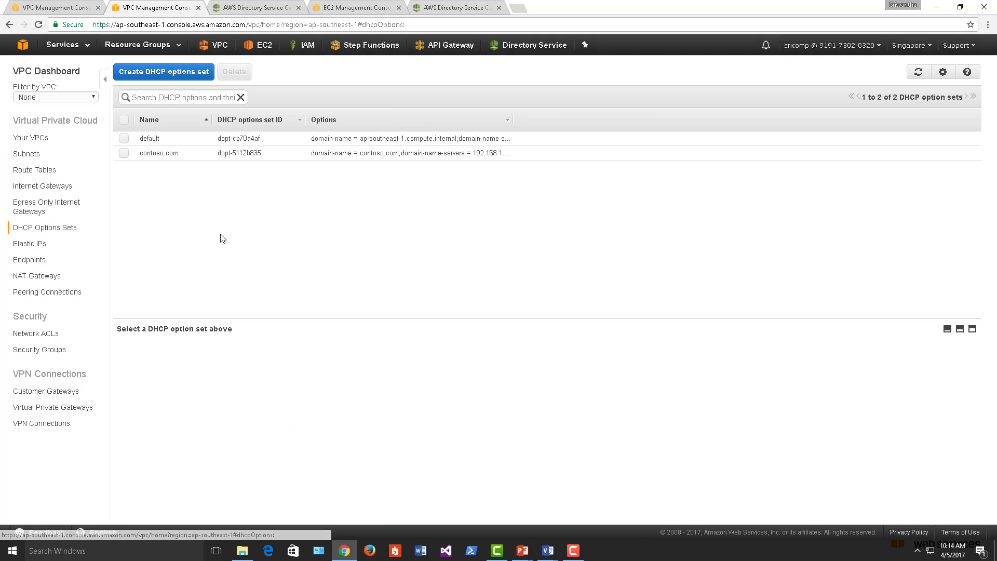
- Start a DHCP options set named fabrikam with domain fabrikam.com and the pasted DNS servers
left_click(162, 75)
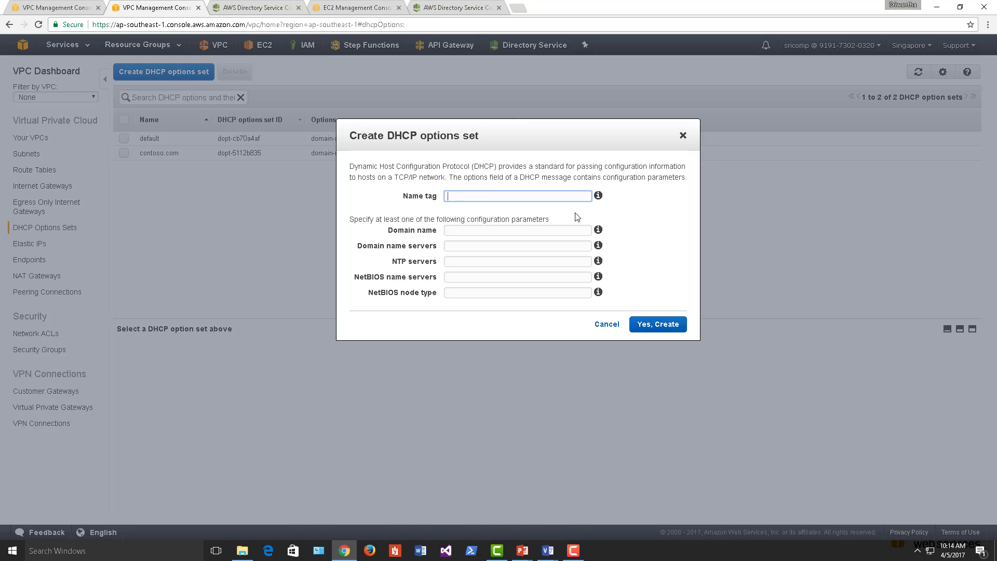
type("fabrikam")
key("Tab")
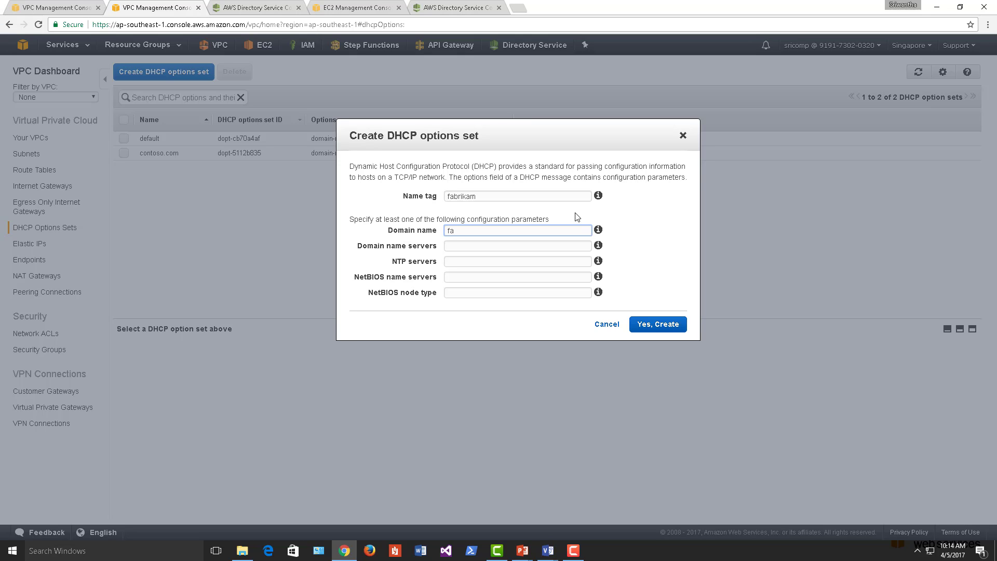
type("fabrikam.com")
key("Tab")
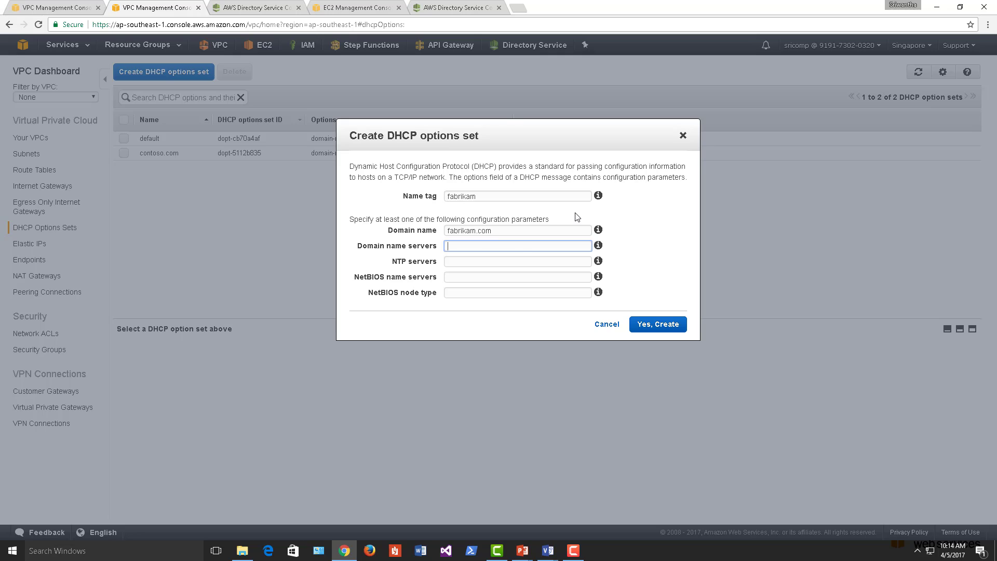
key("ctrl+v")
- Use 10.0.1.253, 10.0.2.129 as NTP and NetBIOS name servers and create the set
left_click(503, 263)
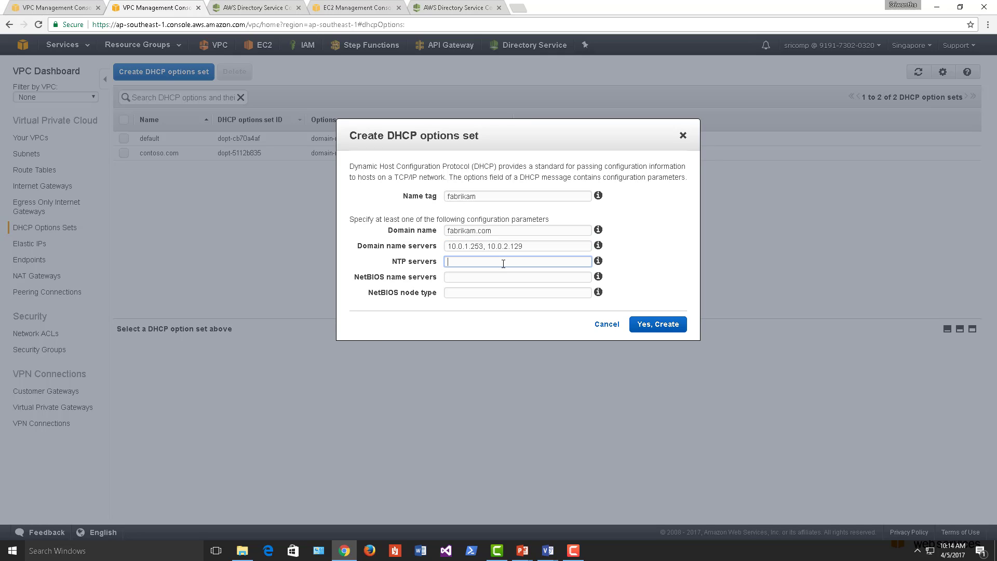
double_click(480, 245)
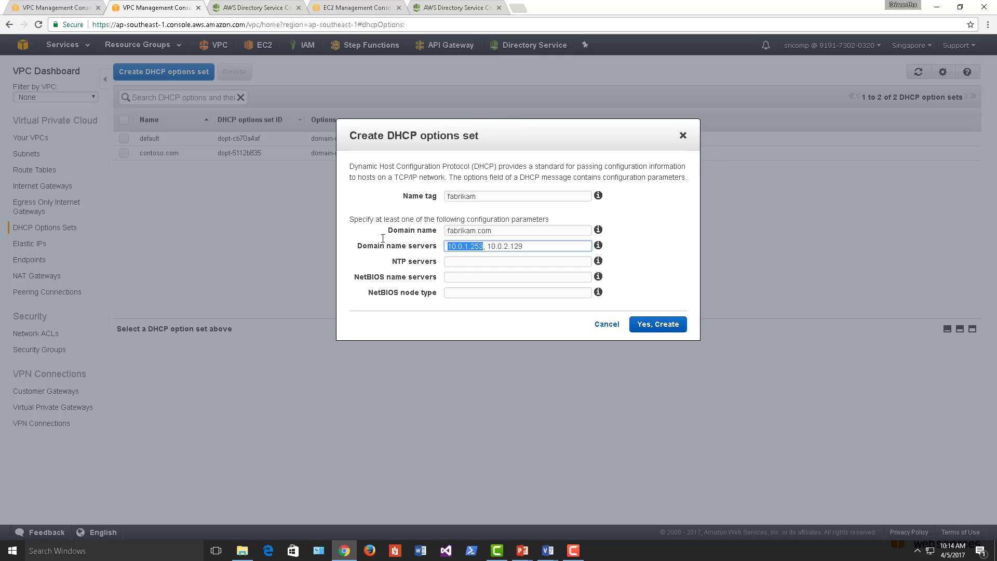
left_click(457, 259)
triple_click(476, 248)
left_click(469, 261)
key("ctrl+v")
left_click(464, 277)
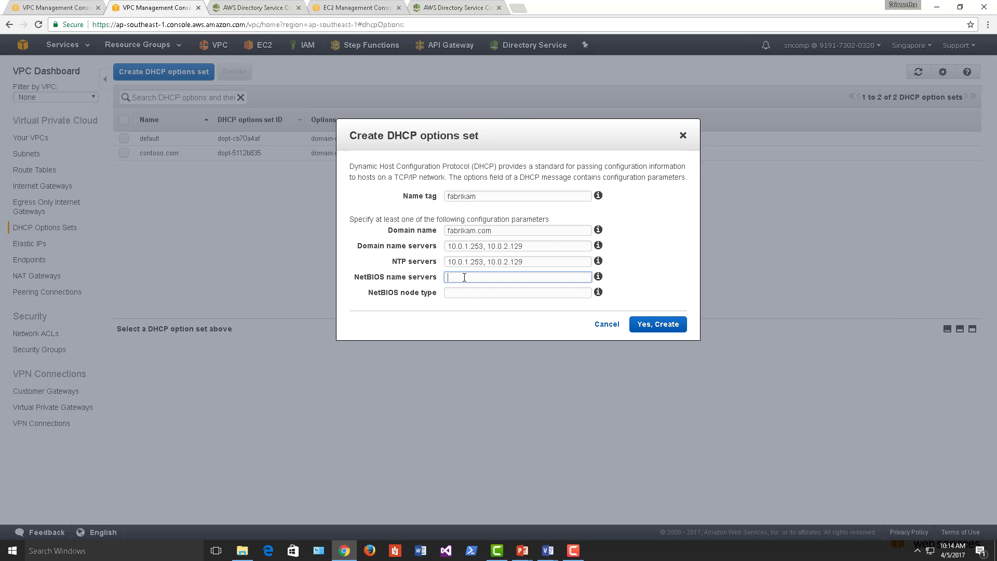
key("ctrl+v")
left_click(472, 293)
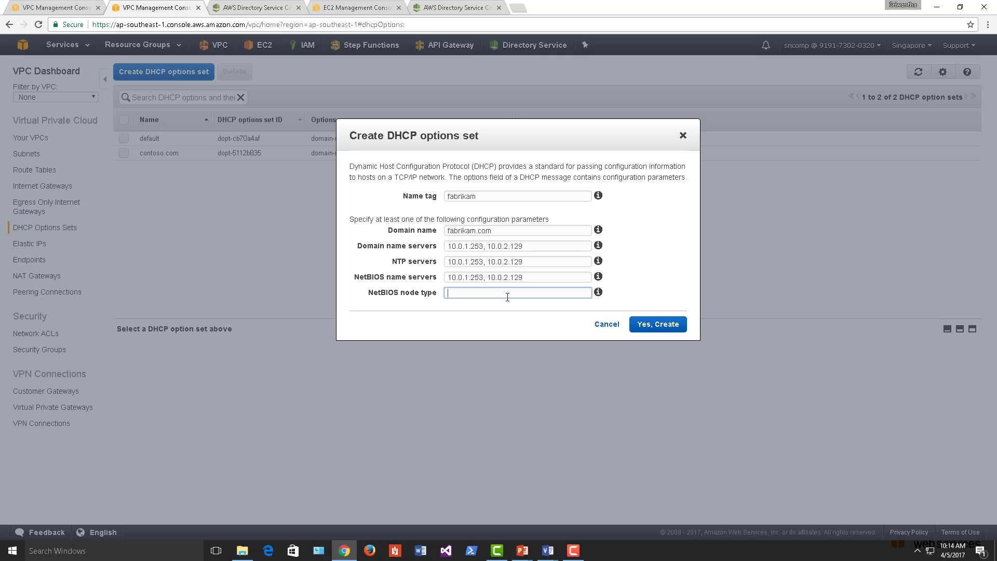
left_click(662, 327)
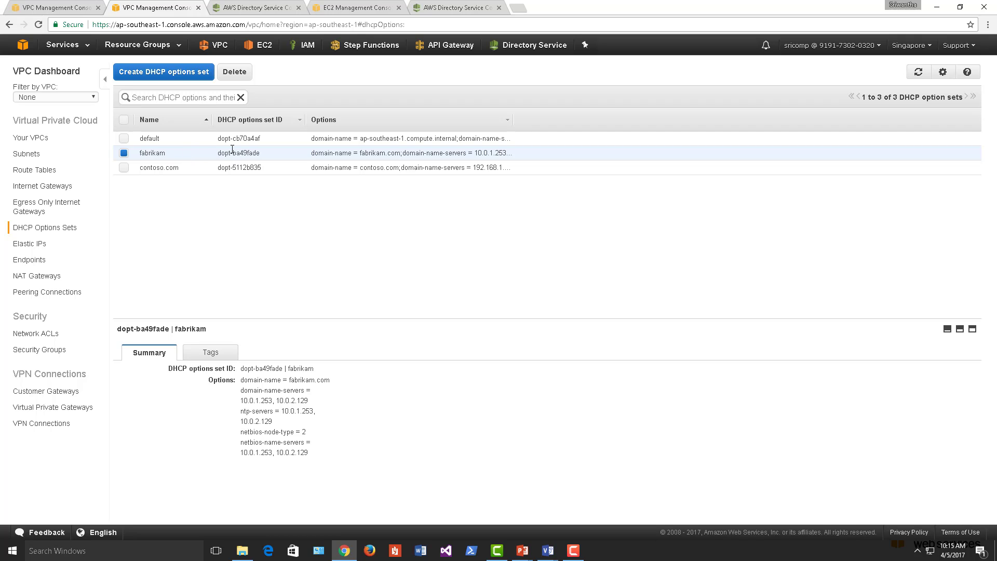
- Filter the Your VPCs list with 'fab' to show the fabrikam VPC
left_click(219, 46)
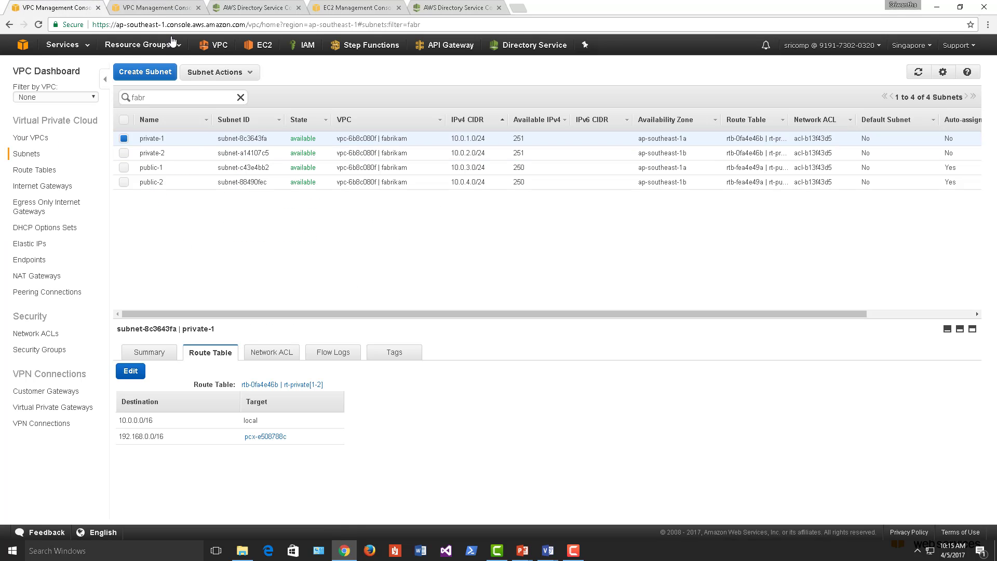
left_click(156, 7)
left_click(140, 173)
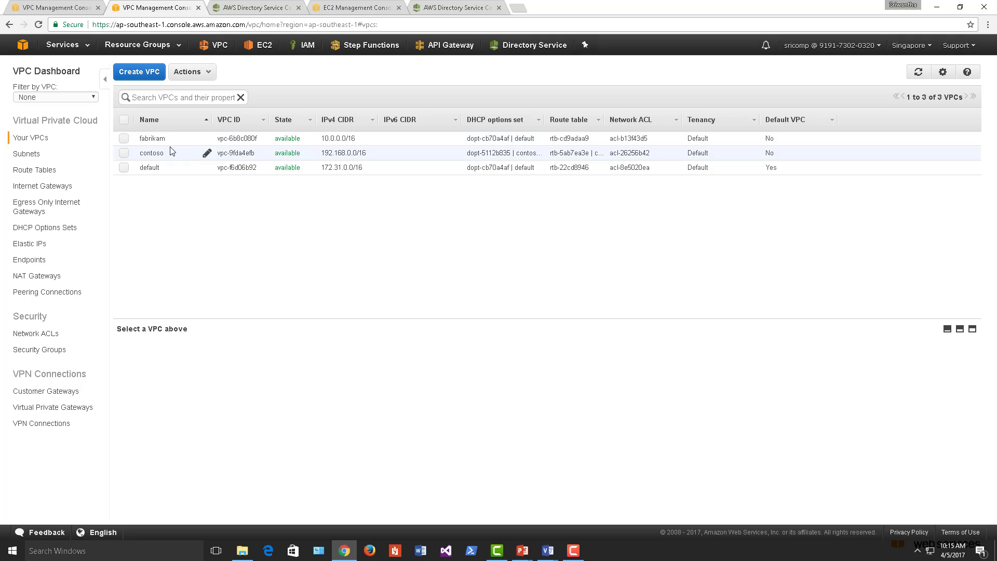
left_click(182, 97)
type("fab")
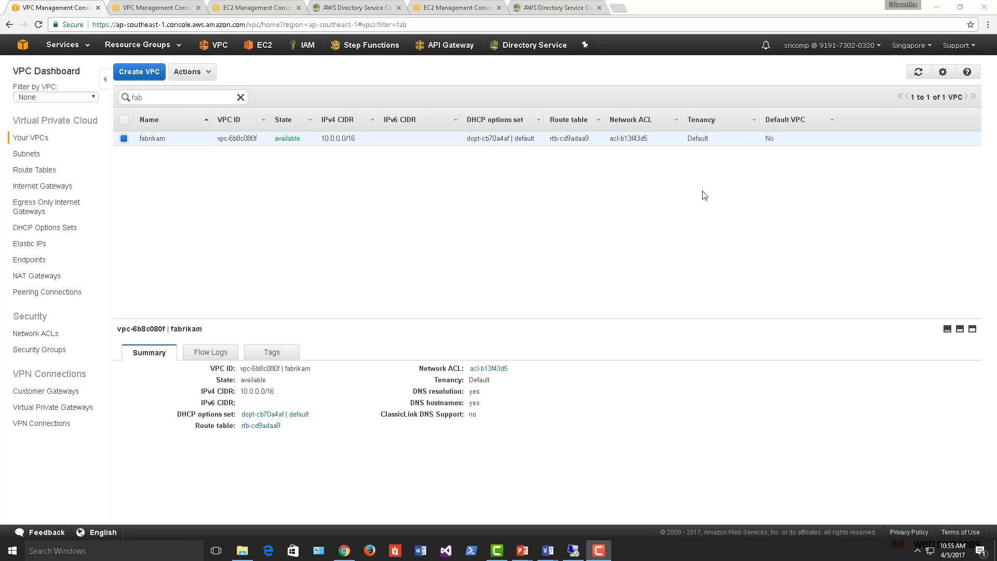
- Associate the fabrikam DHCP options set with the fabrikam VPC
right_click(167, 138)
key("Escape")
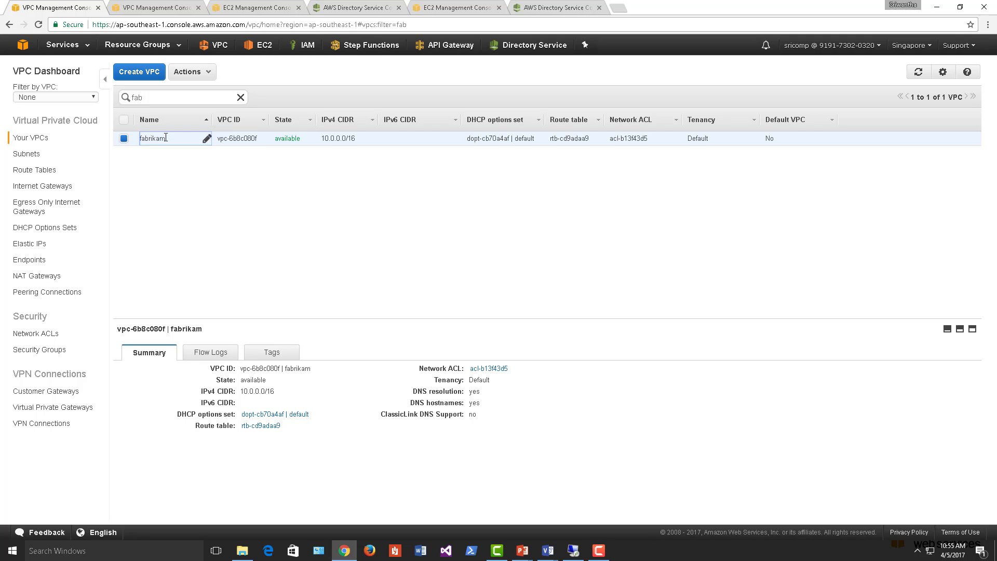
right_click(166, 138)
key("Escape")
right_click(226, 142)
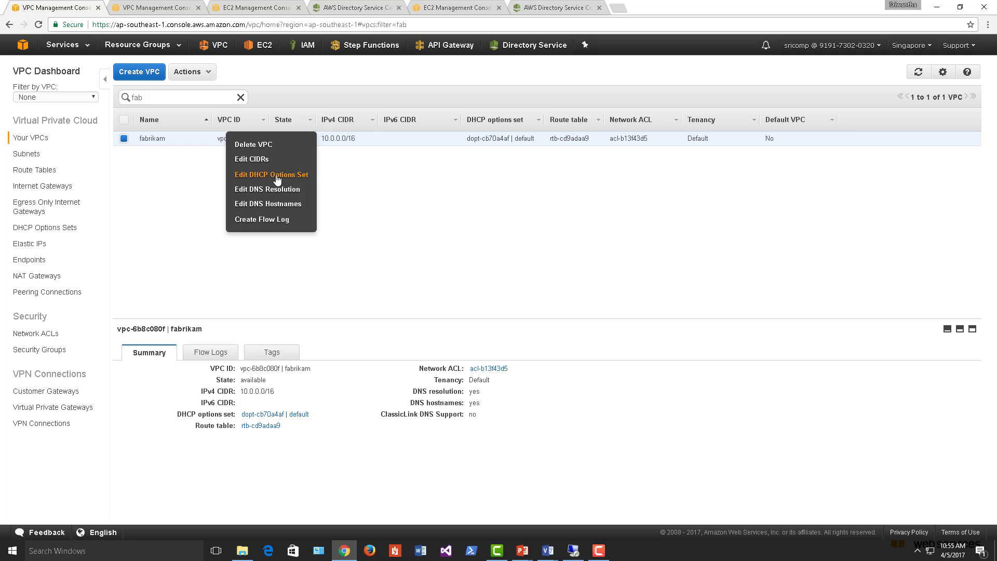
key("Escape")
right_click(246, 158)
left_click(260, 175)
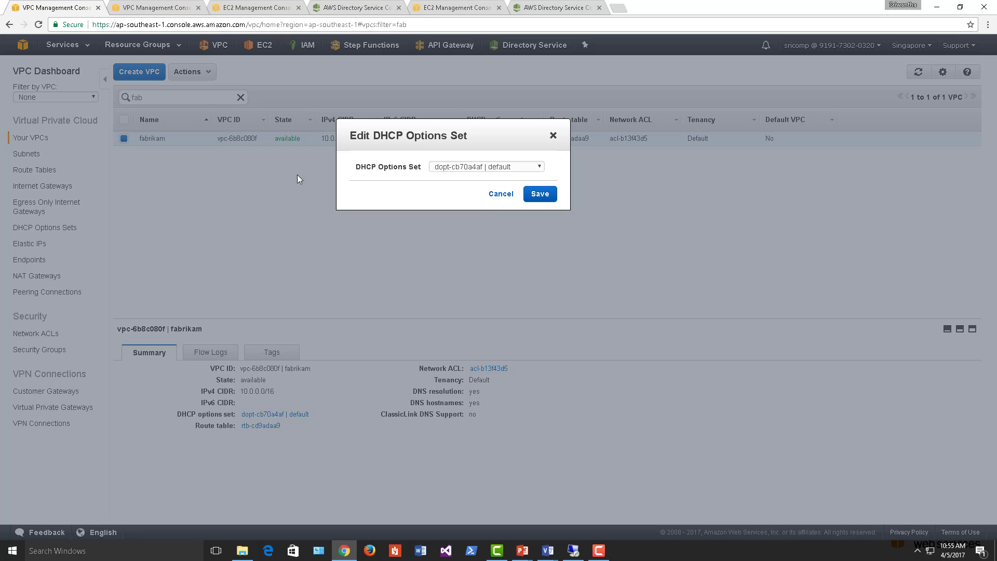
left_click(511, 166)
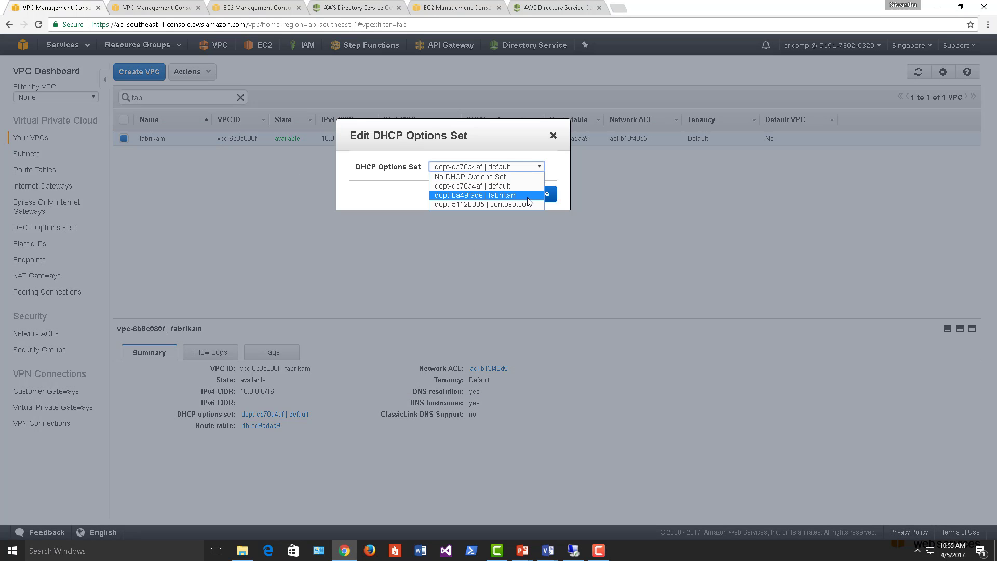
left_click(528, 196)
left_click(540, 195)
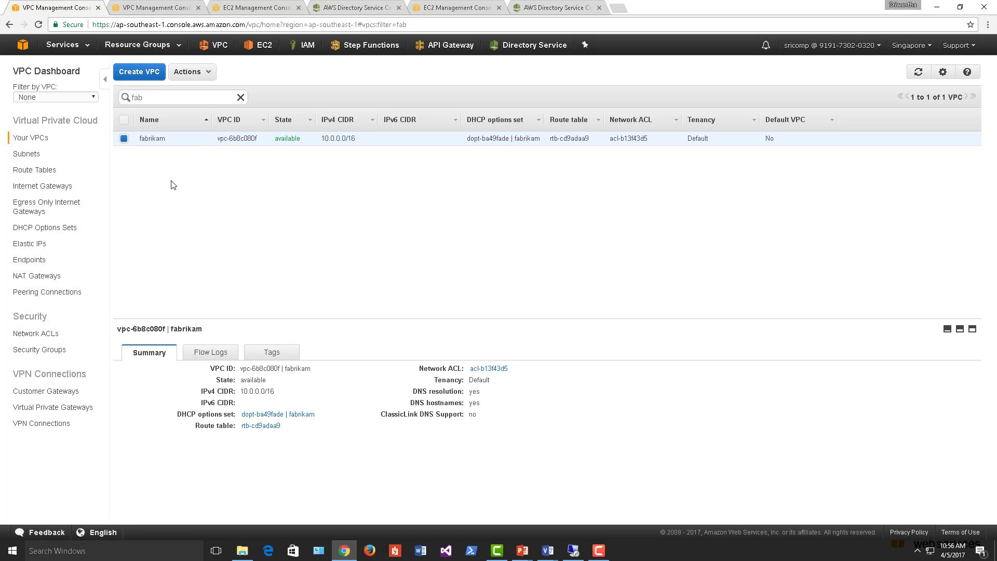
- Set the fabrikam VPC's DNS resolution to No and save
left_click(203, 72)
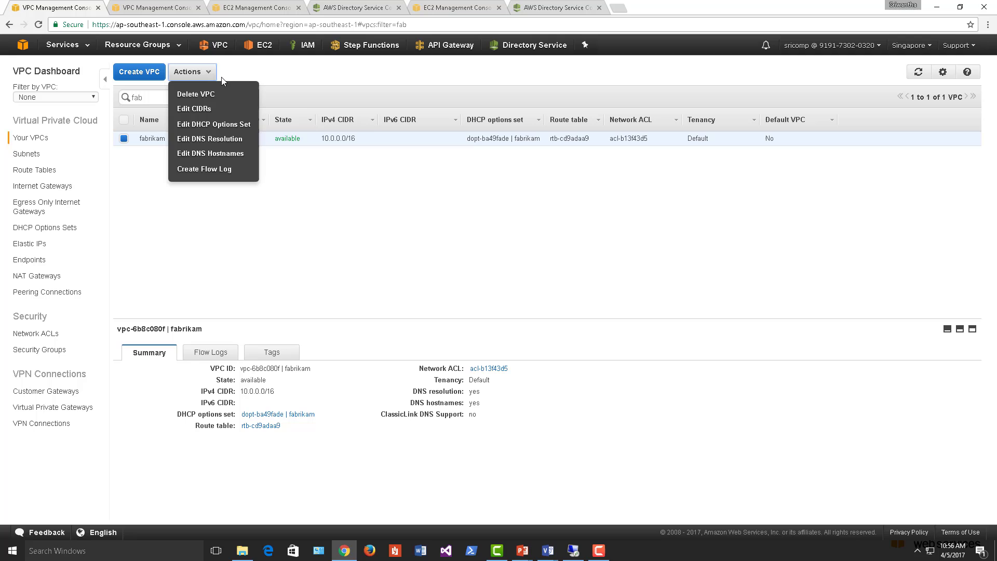
left_click(227, 140)
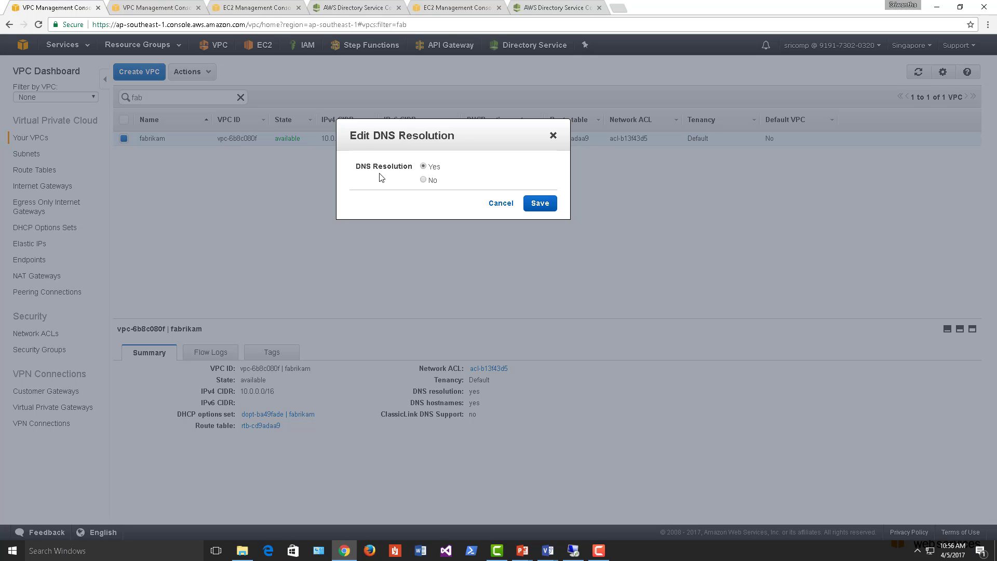
left_click(426, 180)
left_click(540, 203)
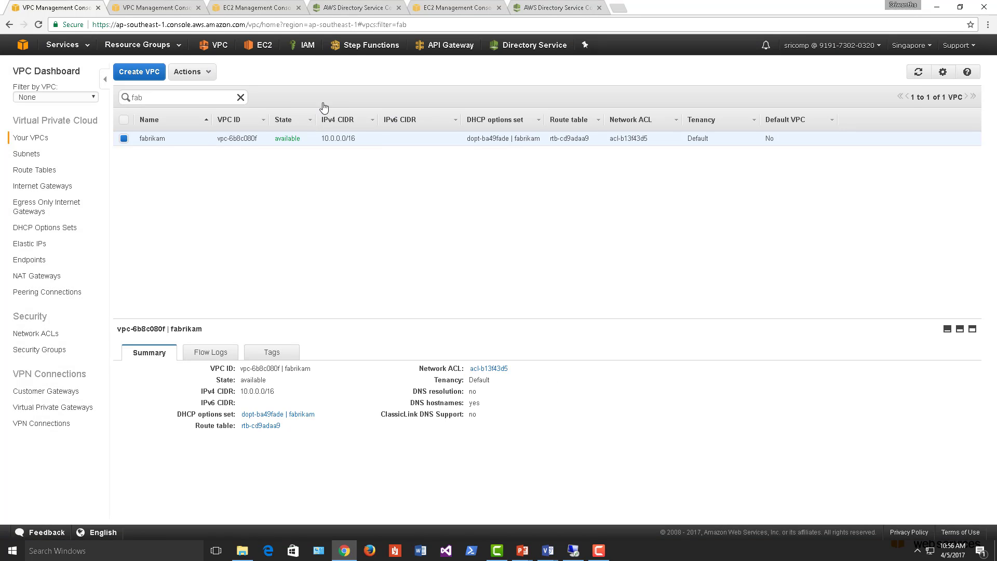
left_click(573, 551)
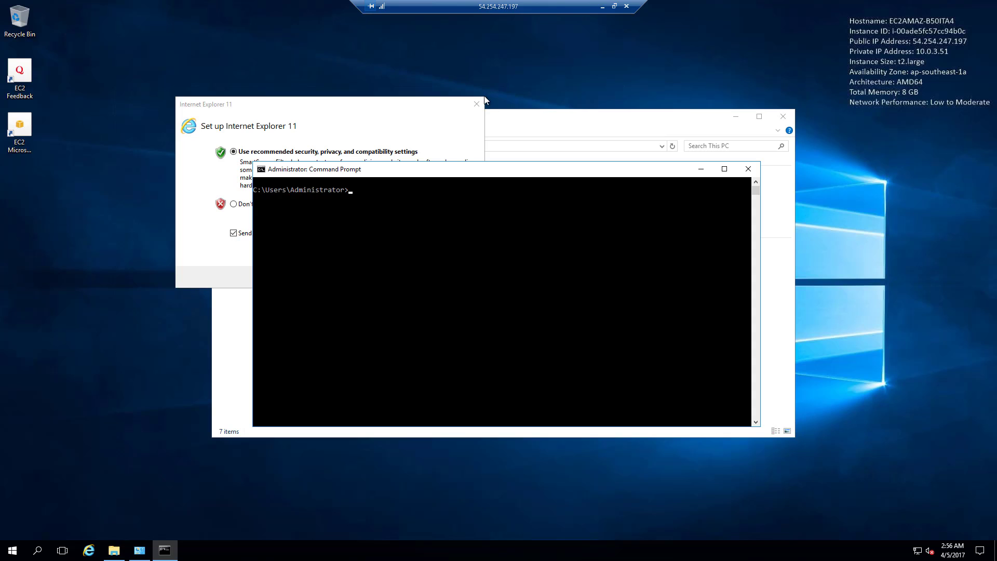
- Dismiss the Internet Explorer prompt, then flush the DNS cache with ipconfig /flushdns and clear the console
left_click(477, 104)
left_click(432, 229)
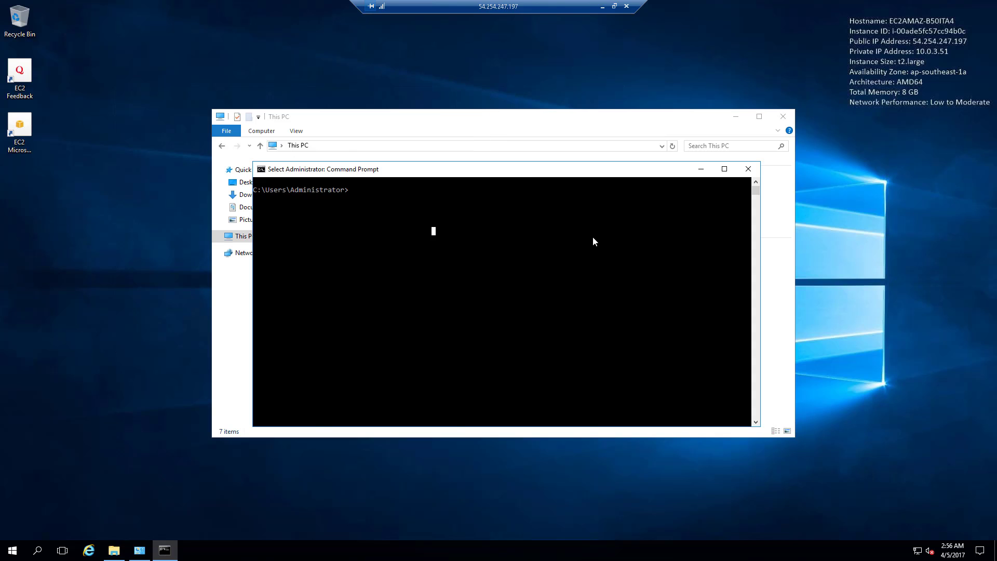
left_click(736, 115)
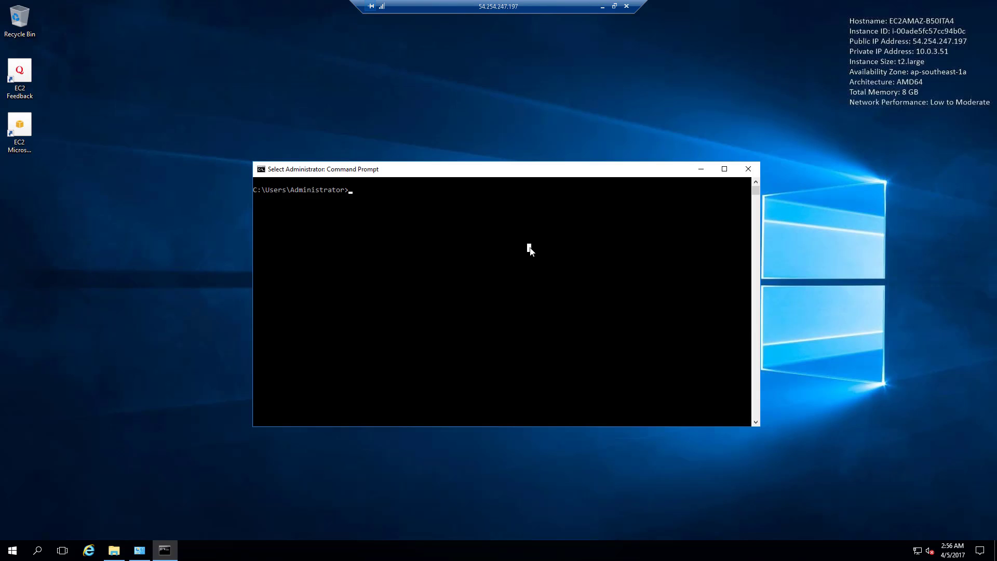
type("ipconfig /flushdns")
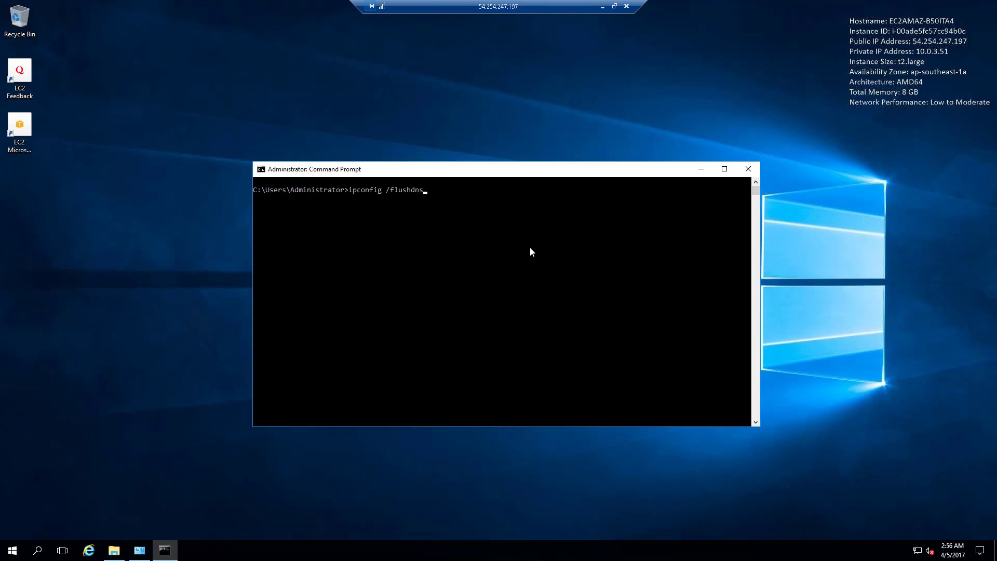
key("Return")
type("cls")
key("Return")
- Run ipconfig /all and highlight the DNS servers 10.0.1.253 and 10.0.2.129
type("ipcofig /all")
key("Return")
type("i")
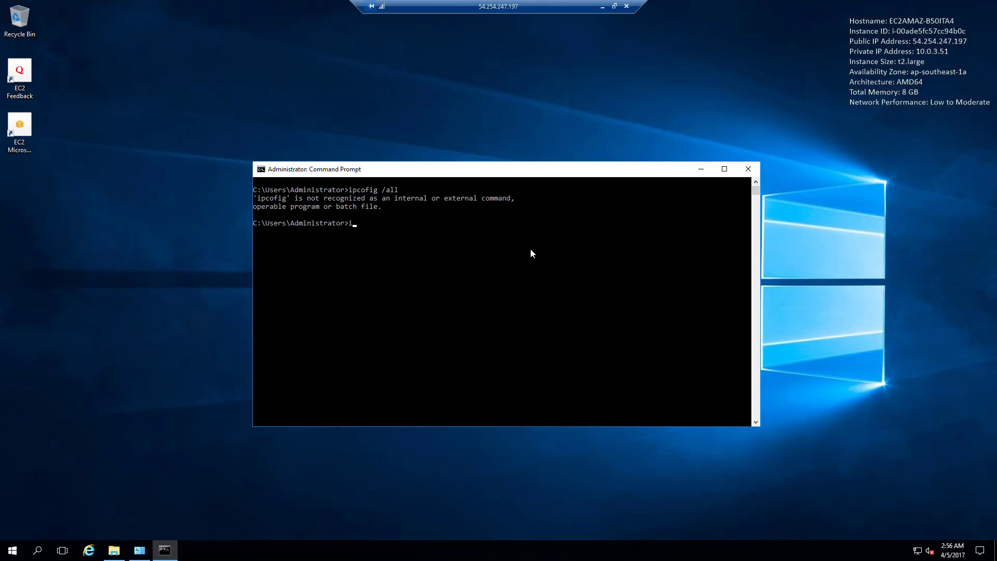
type("pconfig /all")
key("Return")
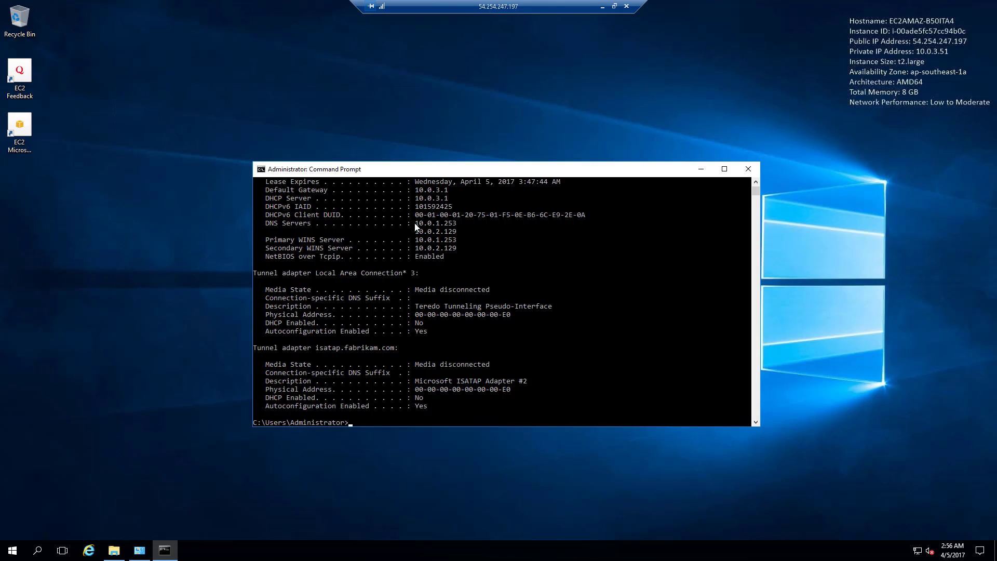
left_click_drag(414, 223, 465, 234)
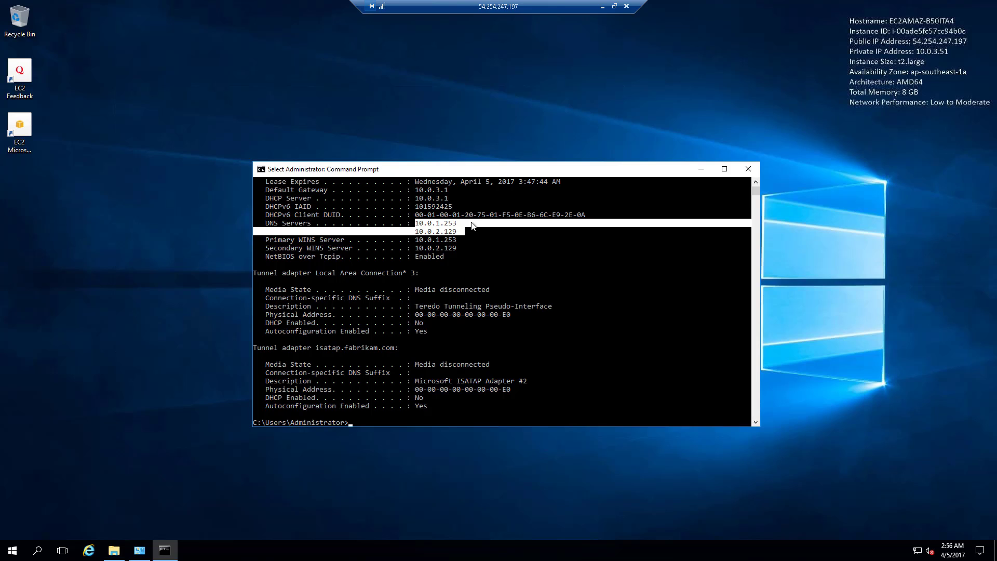
- Move the console window up and re-highlight the two DNS server entries
left_click_drag(481, 171, 473, 159)
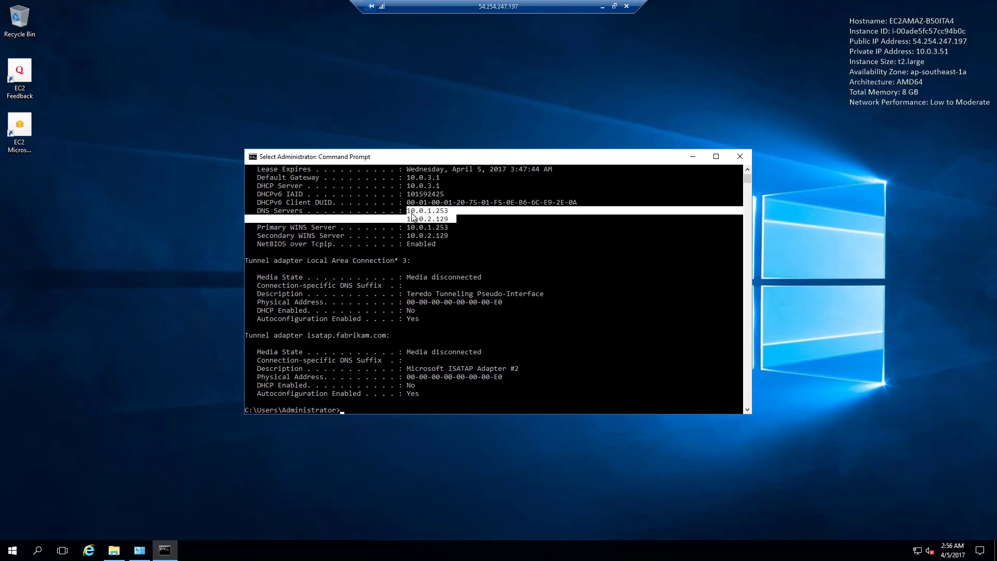
left_click(413, 213)
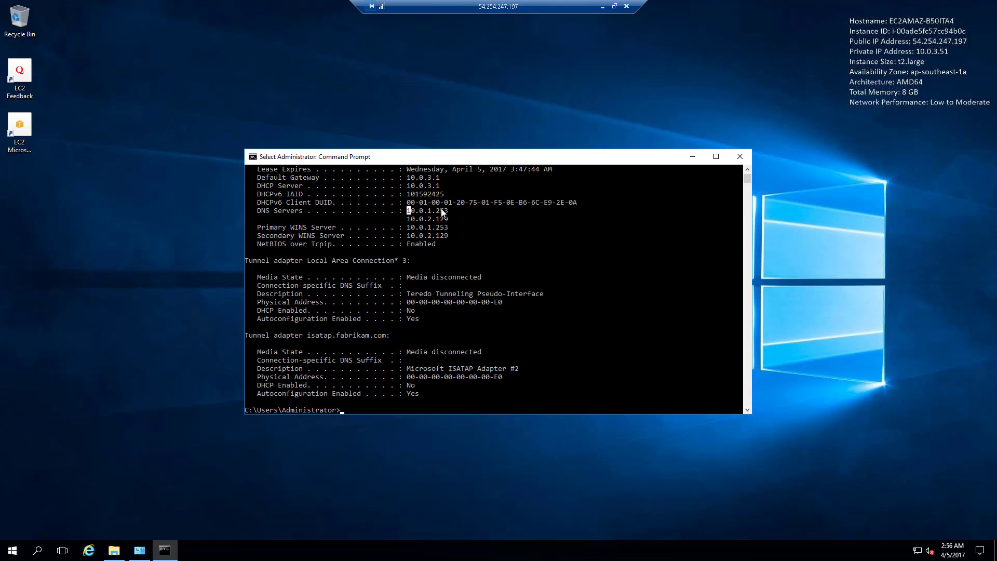
left_click_drag(408, 212, 459, 222)
left_click(411, 213)
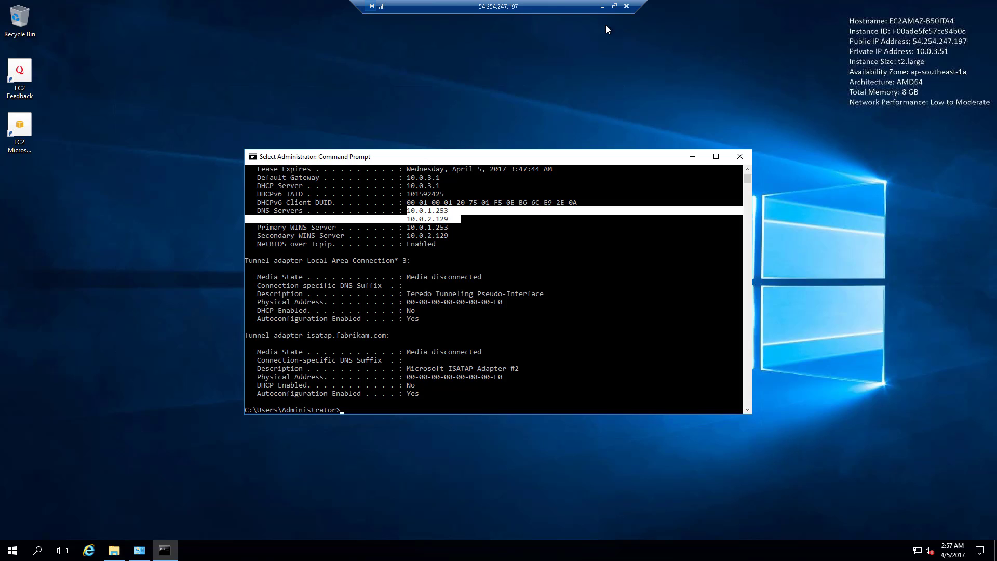
left_click_drag(483, 155, 475, 134)
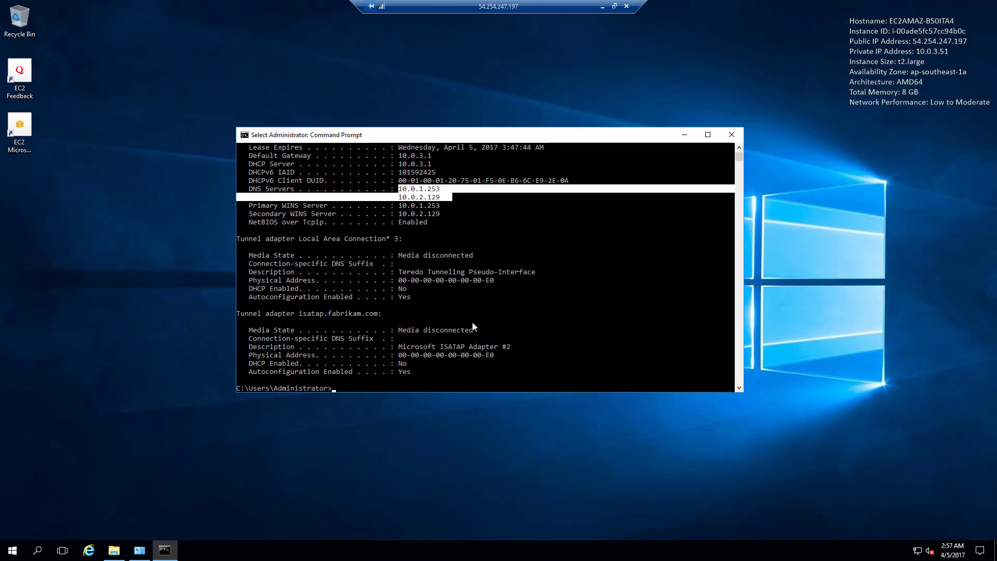
left_click(465, 303)
left_click(430, 198)
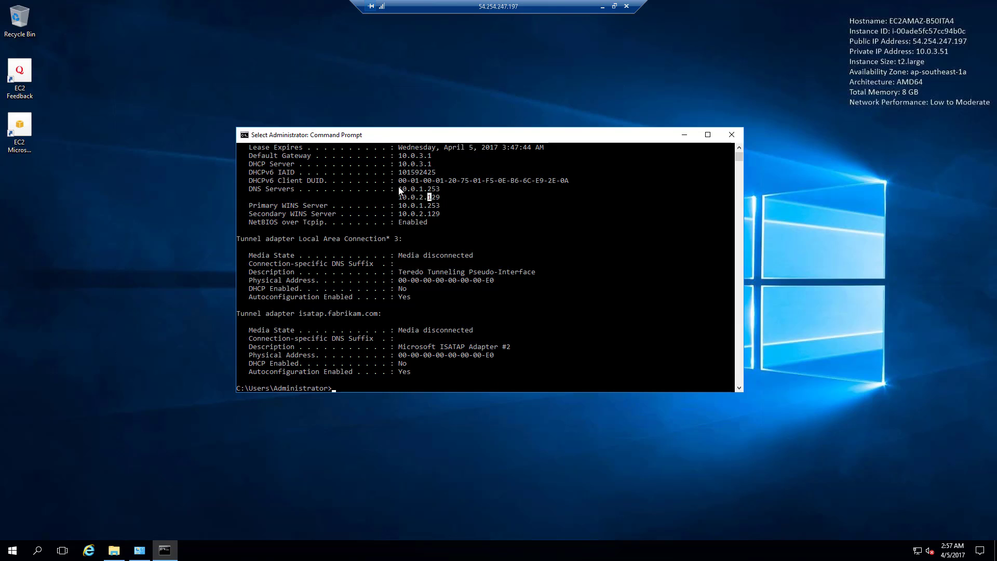
left_click_drag(398, 187, 443, 199)
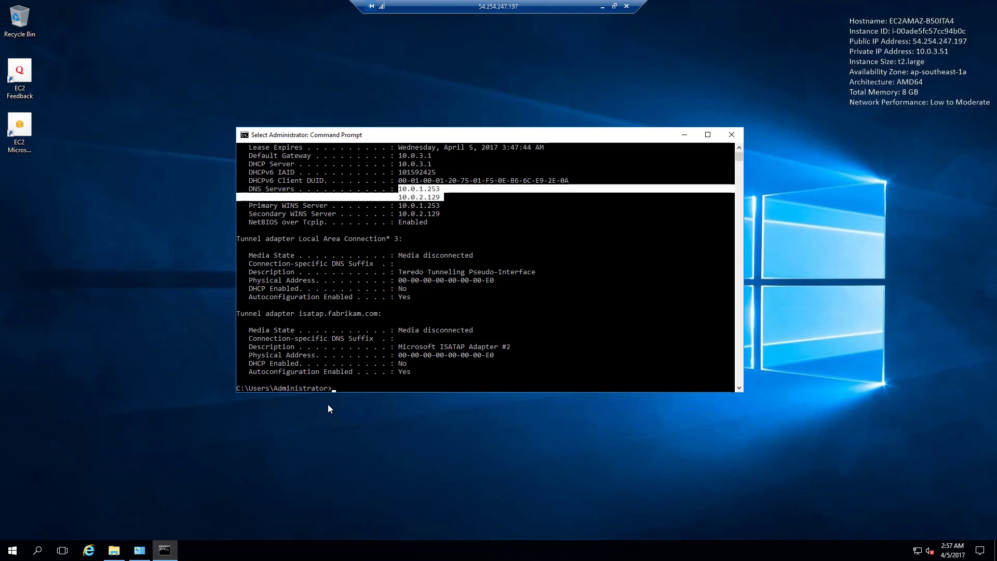
left_click(348, 388)
- Ping fabrikam.com and get four replies from 10.0.1.253 with 0% loss
key("Escape")
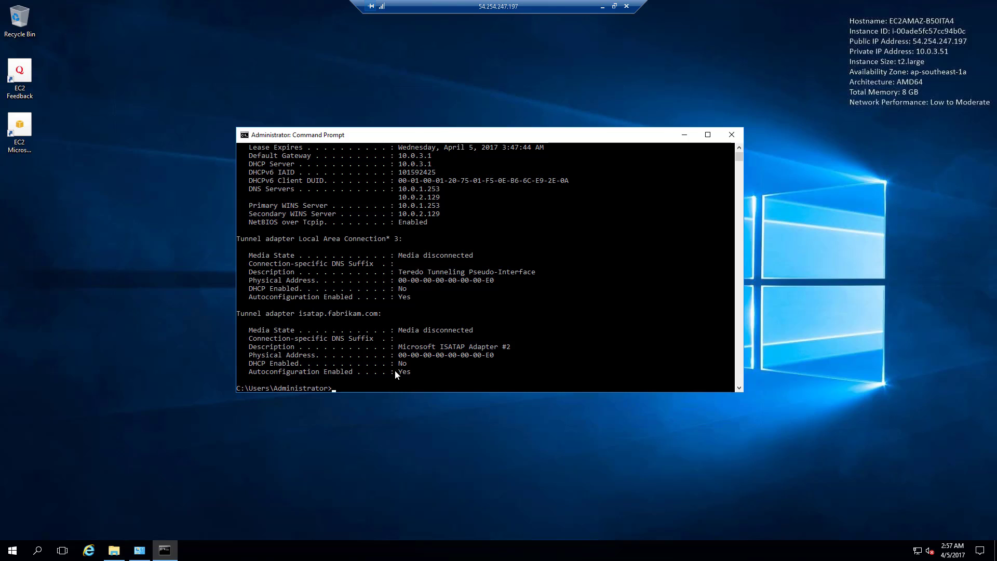
type("ping ")
type("fam")
type("rikam.com")
key("Return")
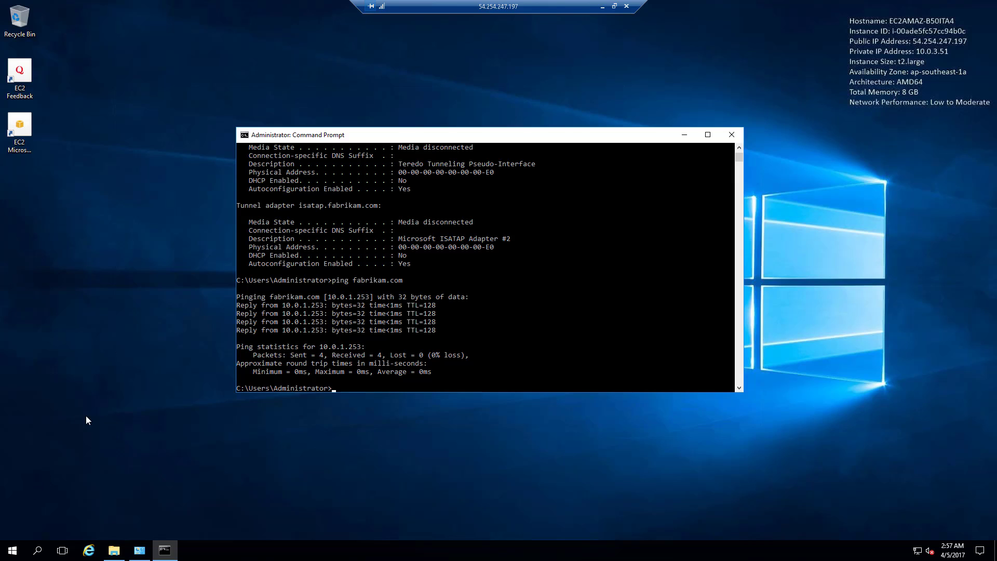
- Open the Computer Name change dialog via This PC's system properties
left_click(114, 550)
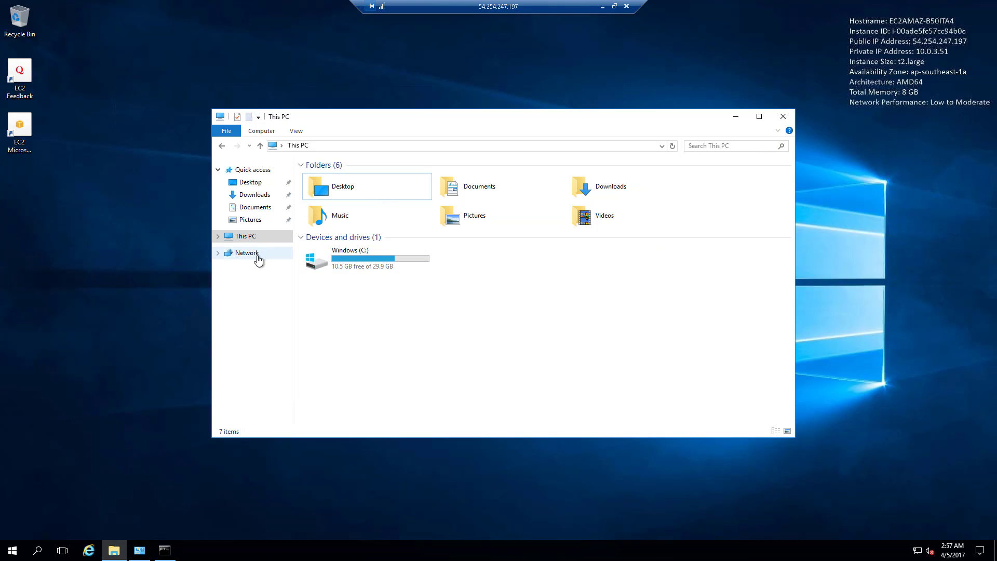
right_click(254, 237)
left_click(323, 378)
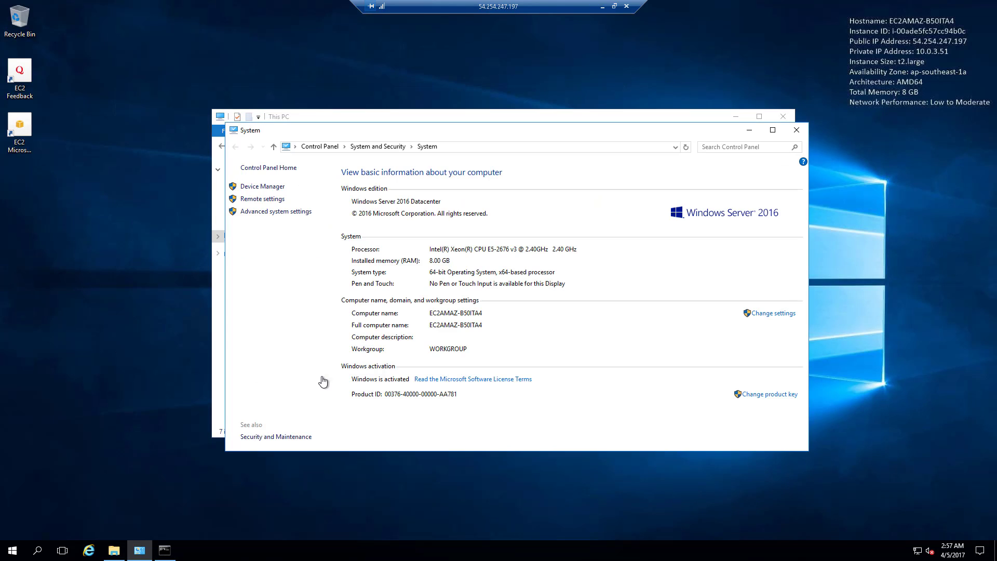
left_click(276, 212)
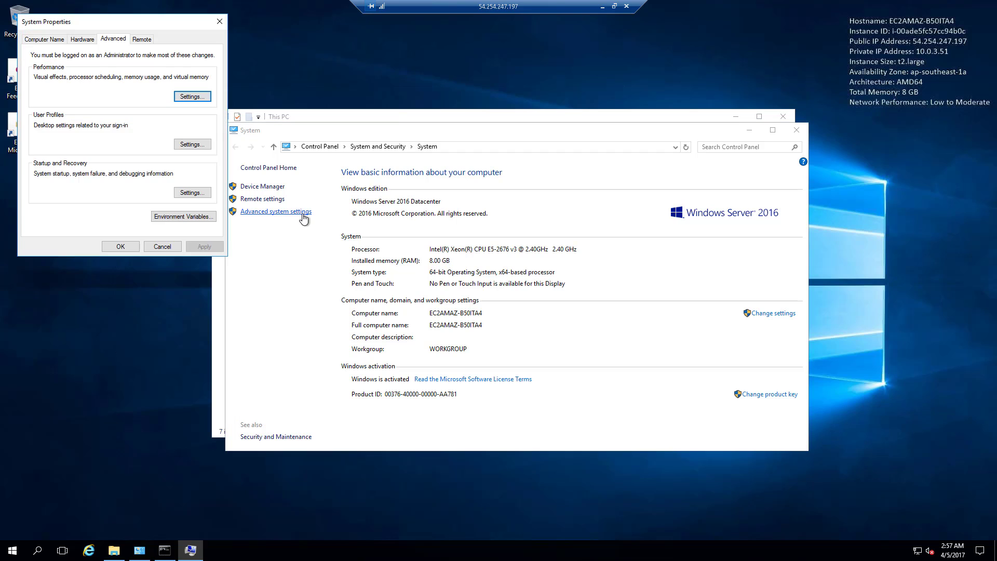
left_click(56, 40)
left_click(193, 140)
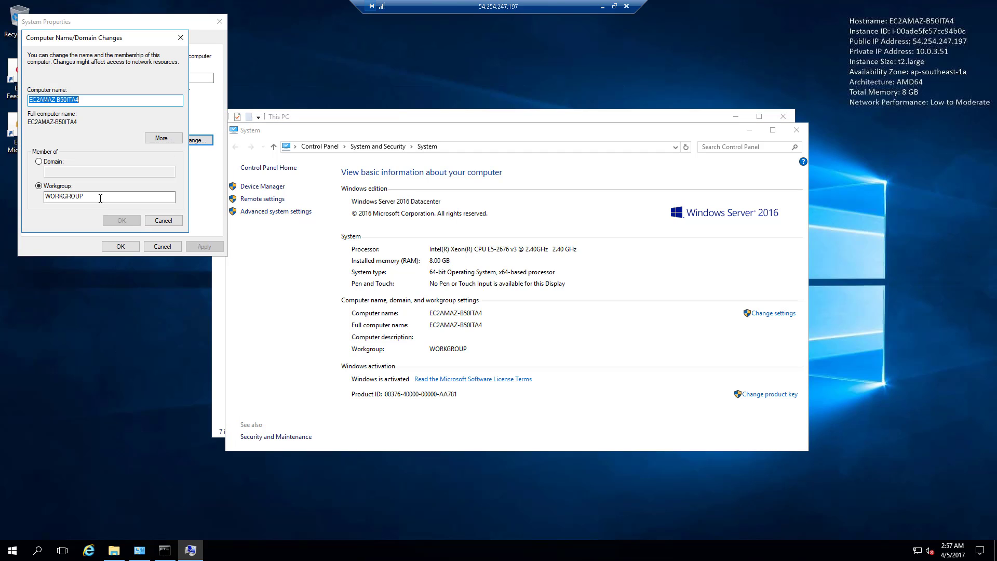
- Set the computer name to Client1 and membership to domain fabrikam.com, then confirm
left_click(105, 197)
key("shift+Tab")
key("shift+Tab")
key("shift+Tab")
type("Cl")
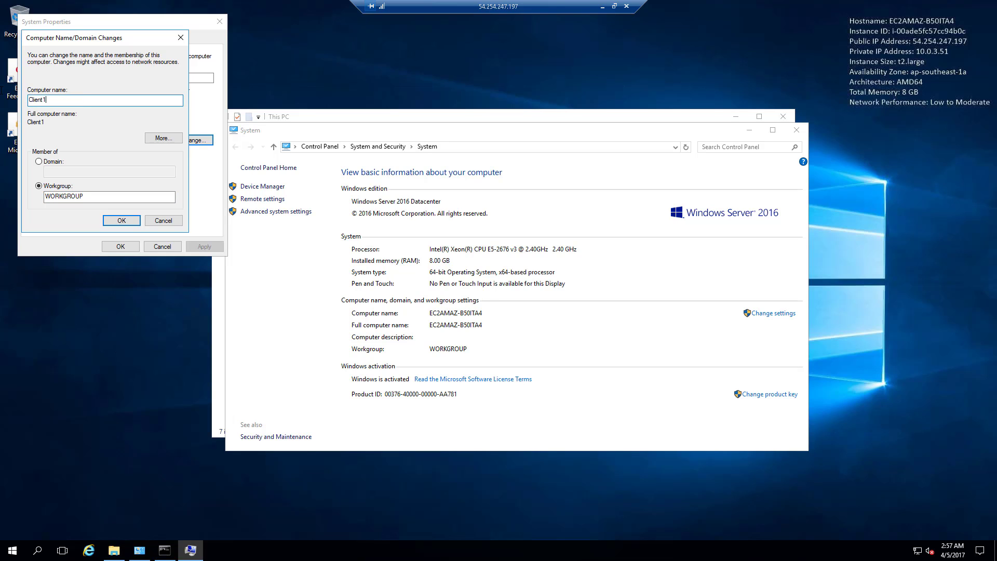
left_click(66, 161)
left_click(72, 173)
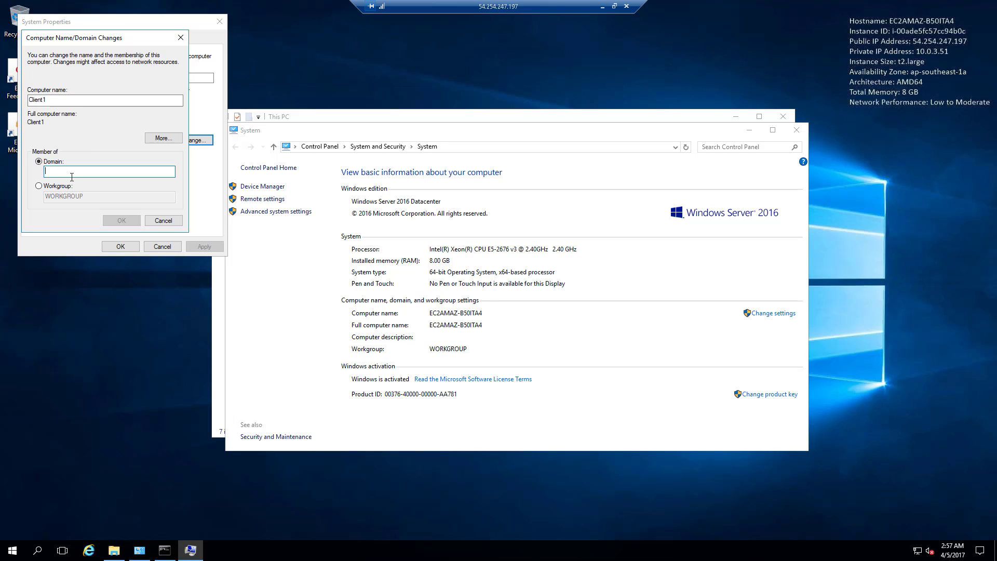
type("fabri")
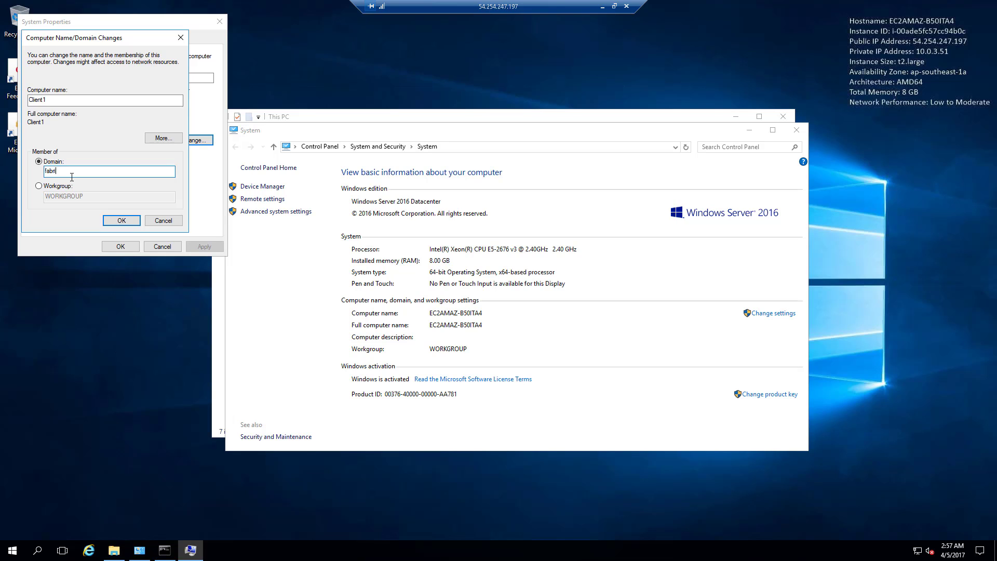
type("kam.com")
left_click(122, 220)
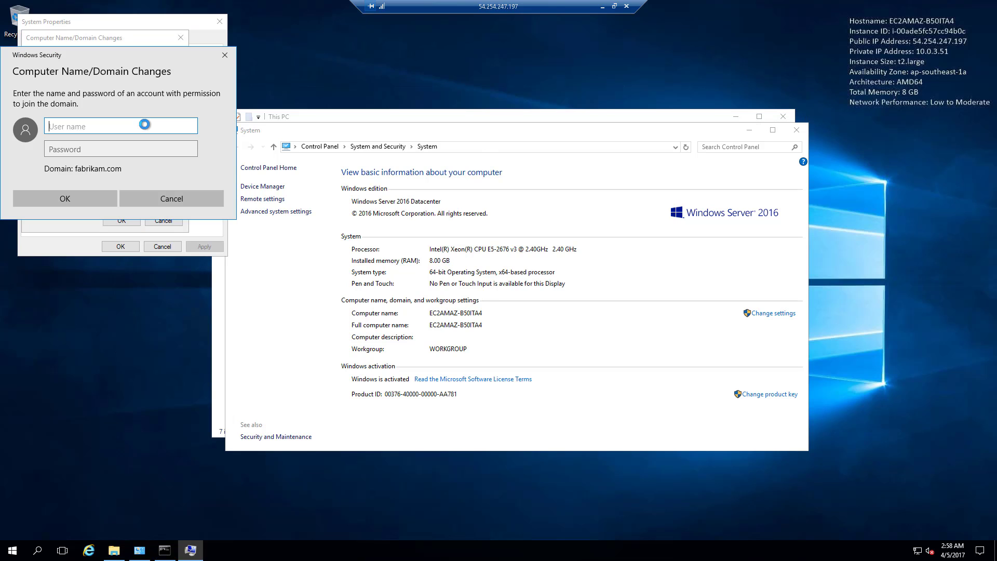
- Enter the fabrikam.com domain admin credentials and acknowledge the welcome and restart messages
left_click_drag(162, 60, 433, 63)
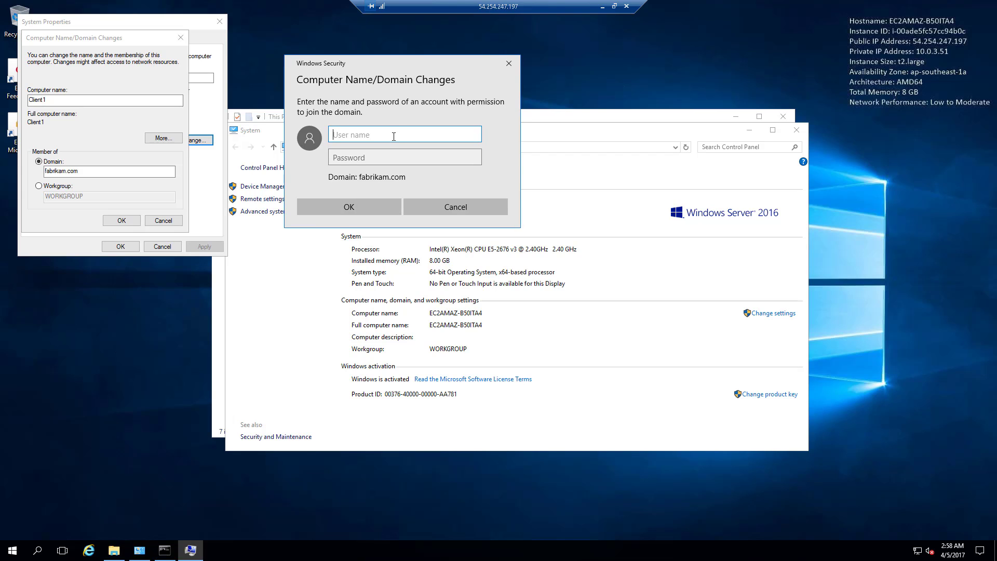
type("fabrikam.com\\Admin")
key("Tab")
type("P")
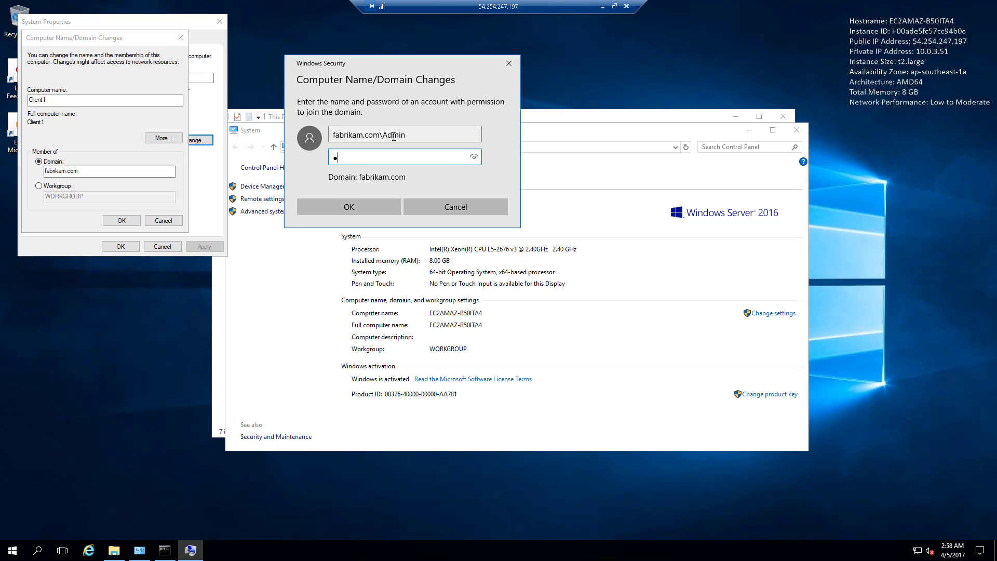
type("a$$w0rd12")
left_click(375, 208)
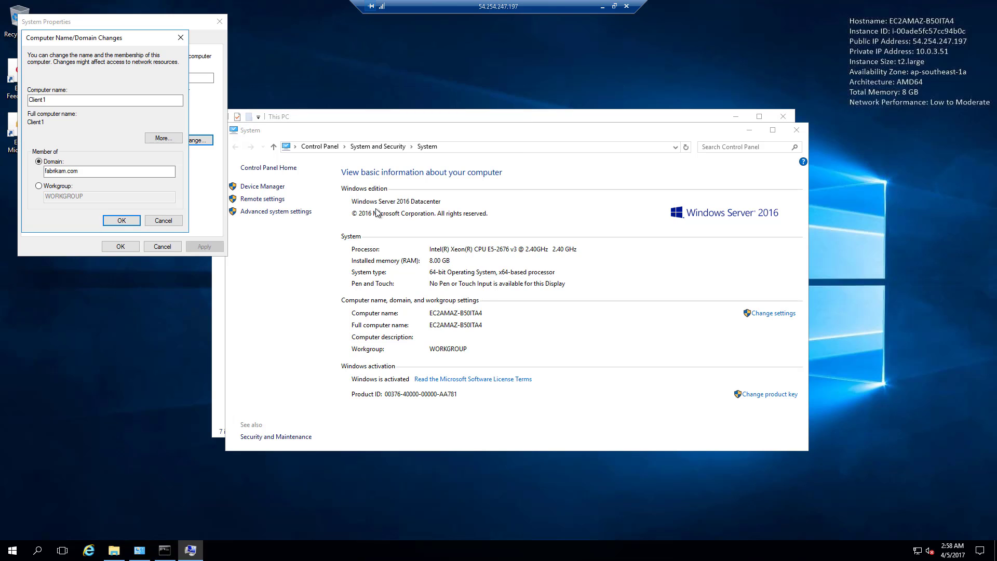
left_click(544, 315)
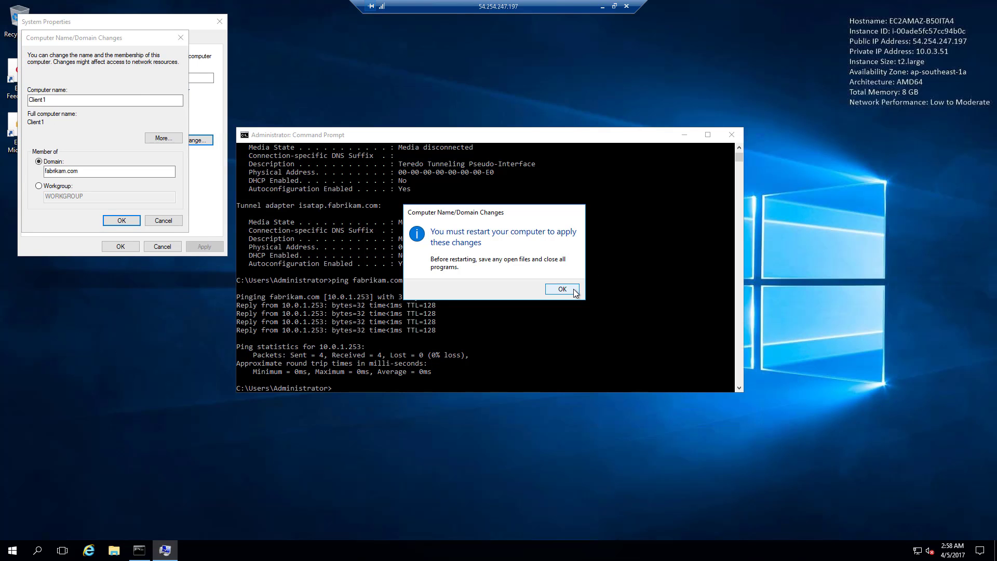
left_click(571, 289)
left_click(732, 134)
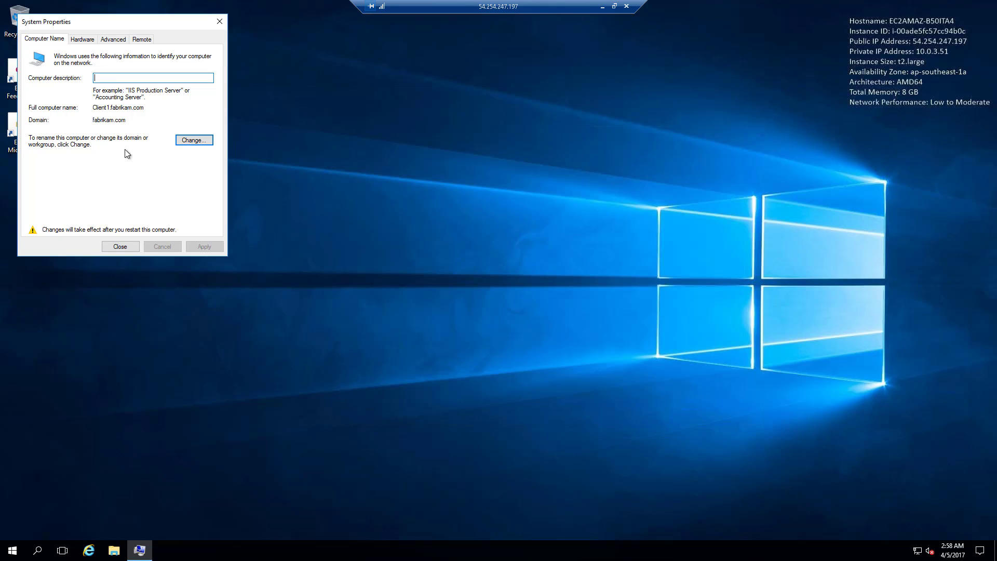
left_click(115, 247)
- Restart Client1 and put the domain admin account in the Remote Desktop user name
left_click(498, 285)
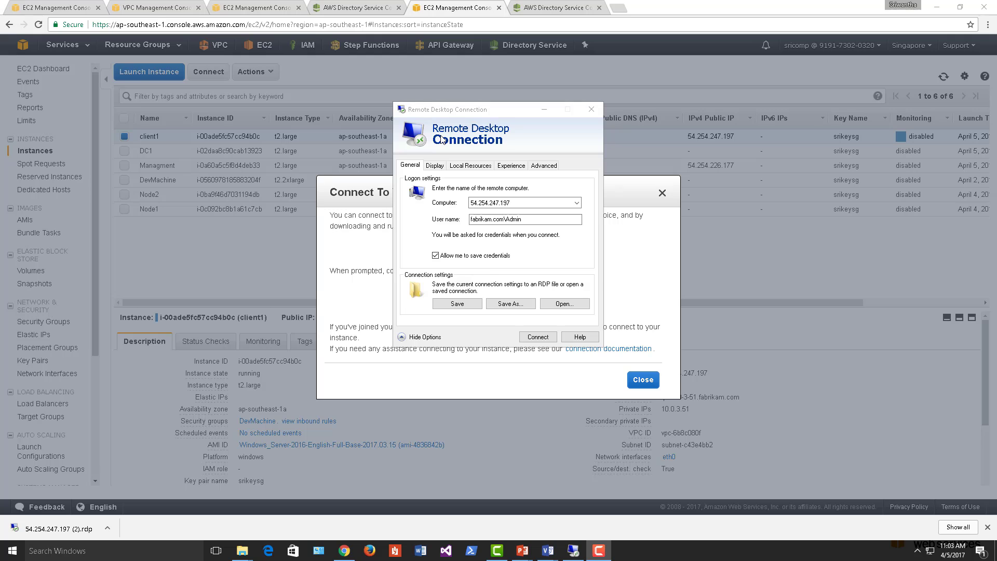
left_click(540, 219)
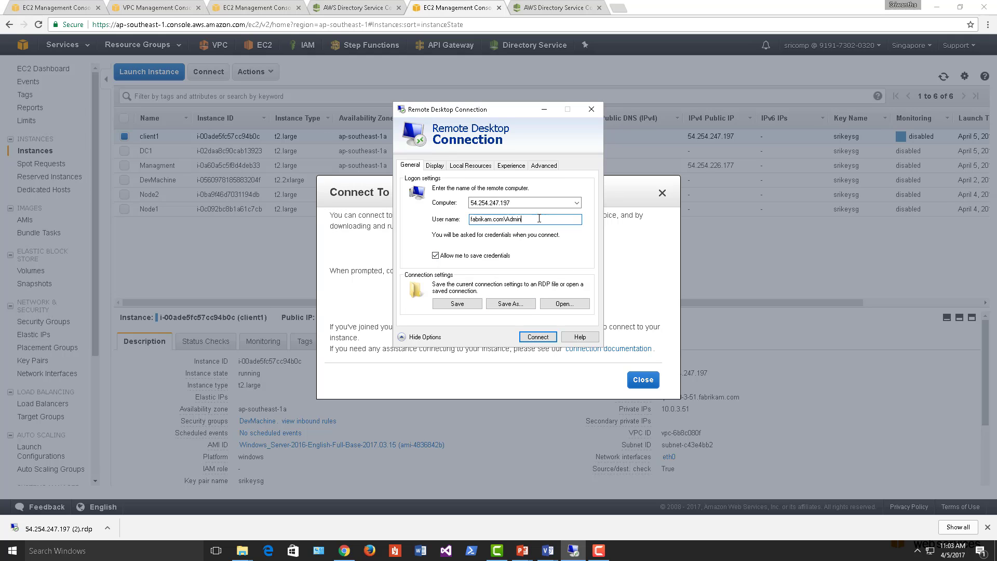
double_click(539, 219)
left_click(541, 219)
- Reconnect to 54.254.247.197 with the admin password, accepting the publisher and certificate warnings
left_click(538, 337)
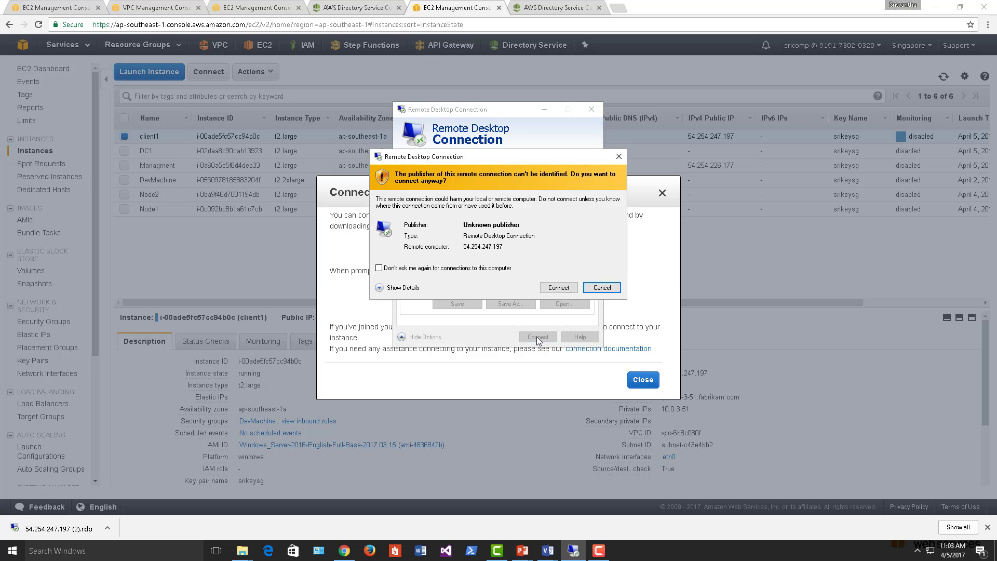
left_click(559, 287)
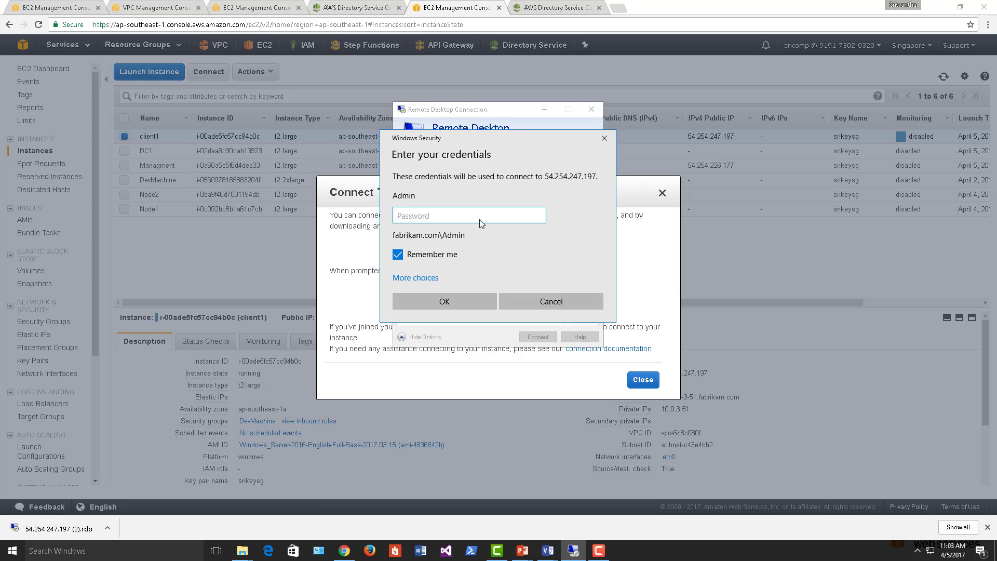
type("**********")
left_click(448, 304)
left_click(532, 316)
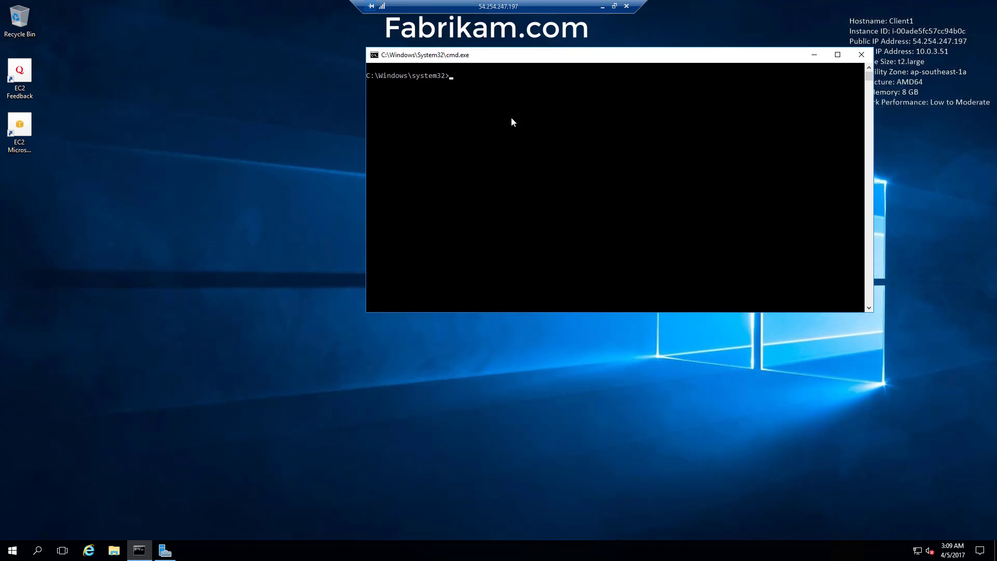
- Run whoami in the Command Prompt and highlight 'fabrikam' in the output
right_click(717, 58)
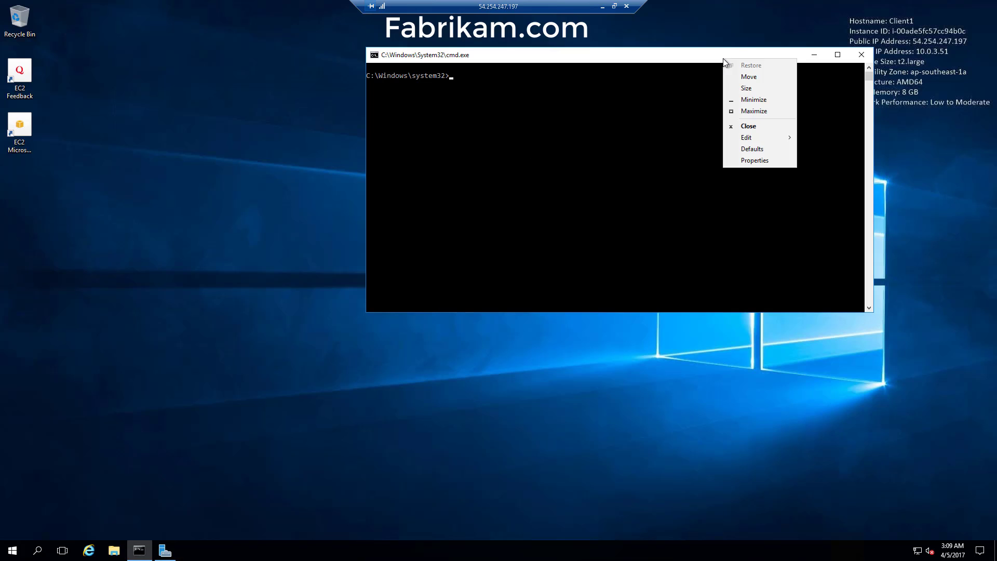
mouse_move(759, 138)
left_click(815, 135)
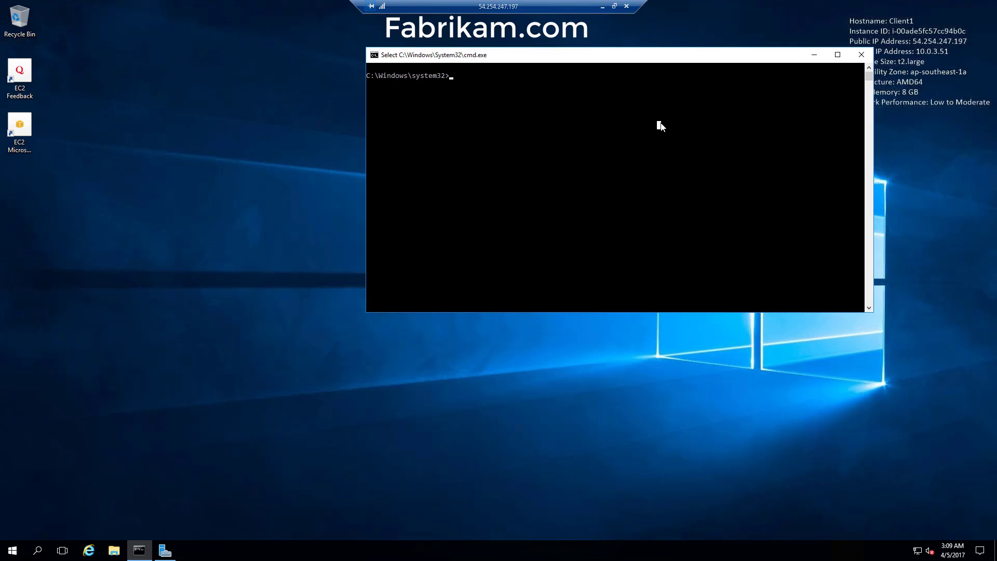
key("Escape")
type("whoami")
key("Return")
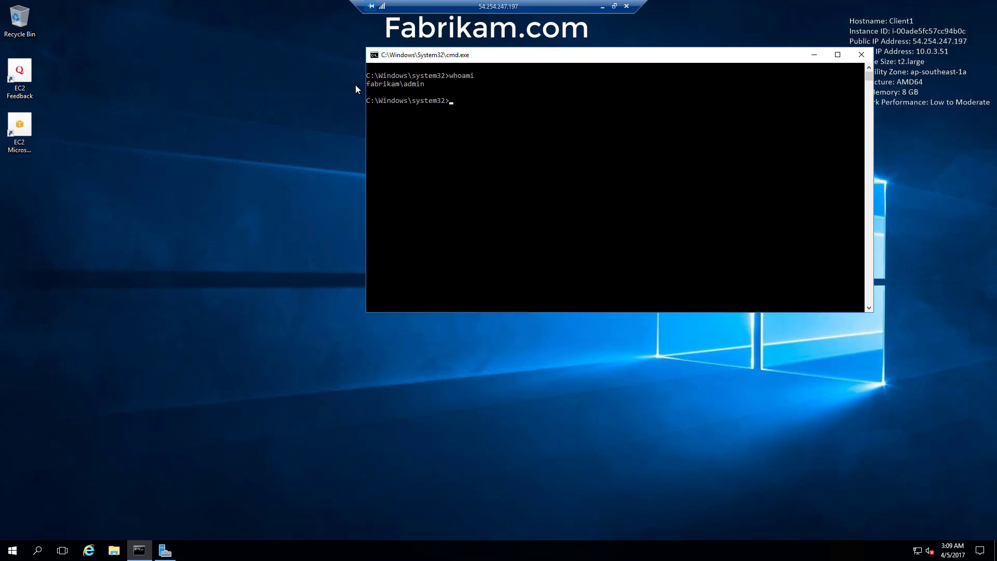
left_click_drag(368, 86, 390, 87)
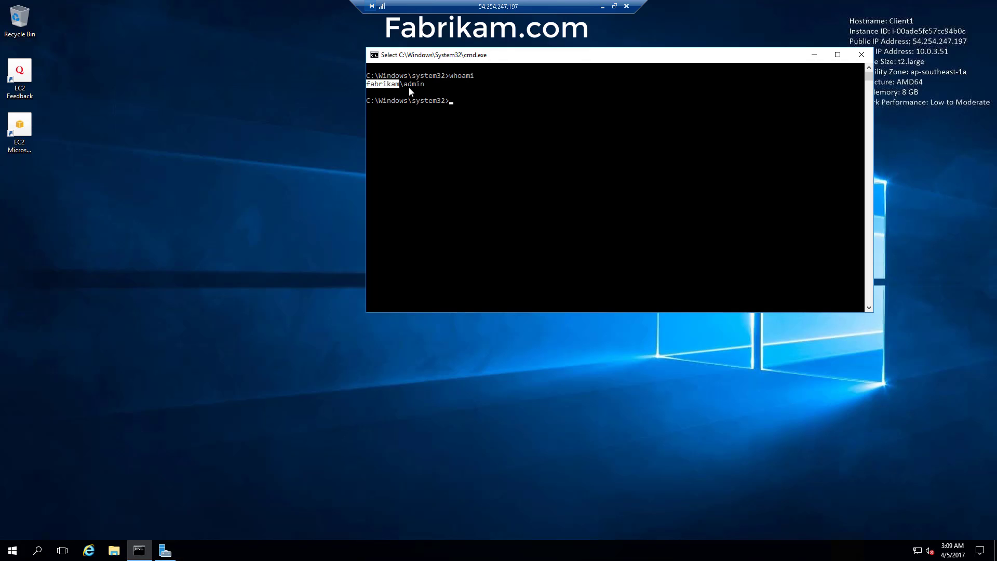
left_click(533, 157)
- Start Add Roles and Features with a role-based installation on Client1, skipping to Features
left_click(164, 551)
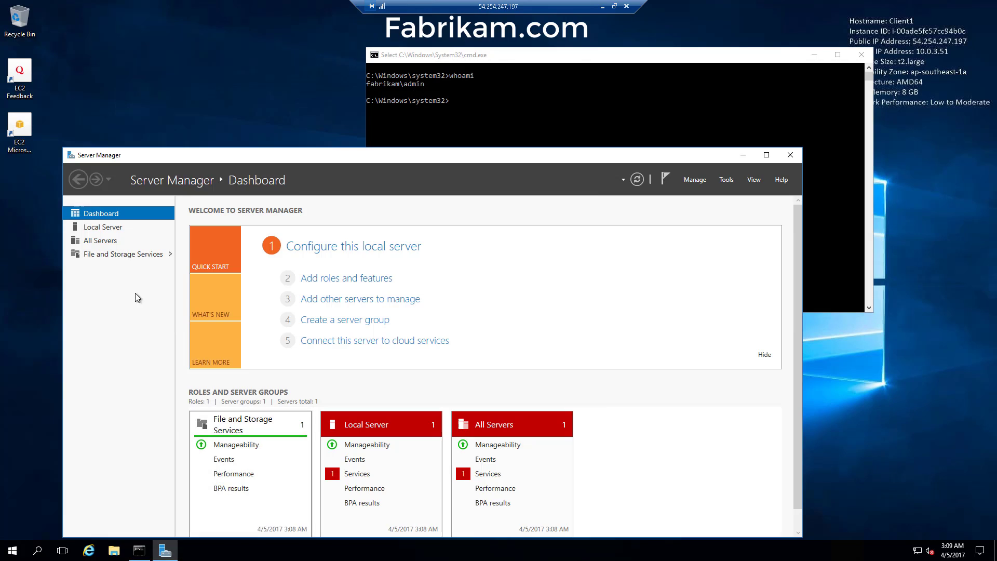
left_click(696, 179)
left_click(711, 196)
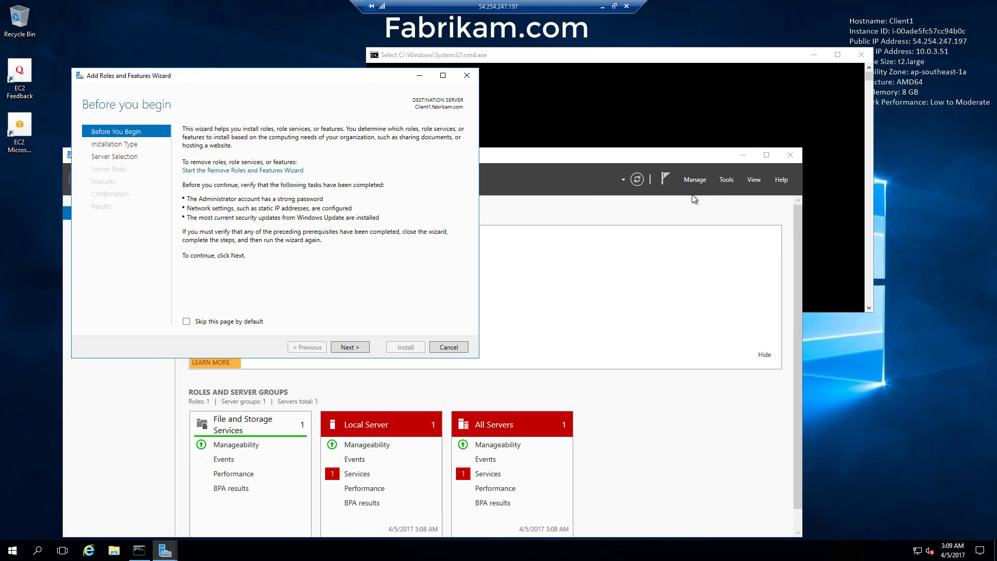
left_click(351, 348)
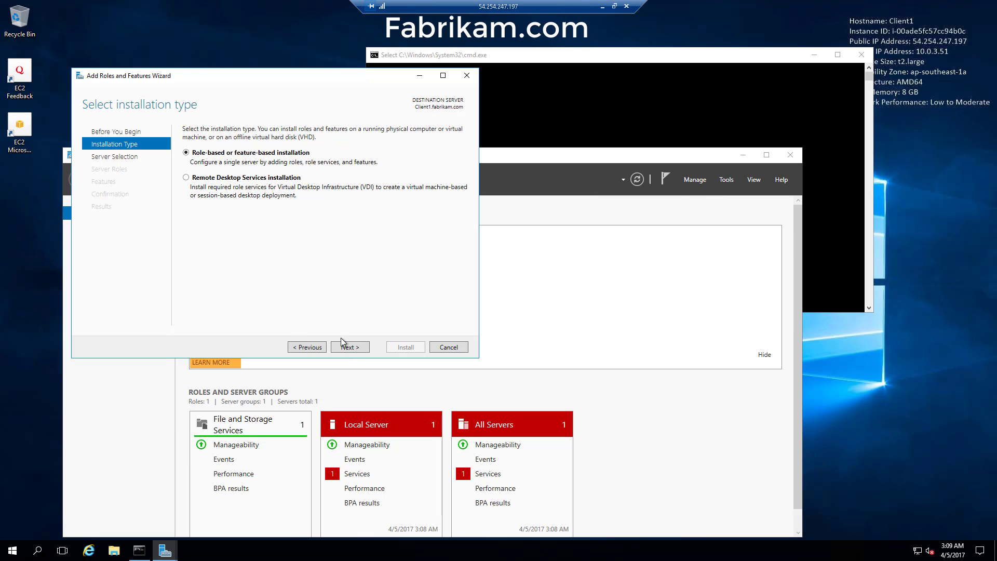
left_click(342, 348)
left_click(347, 348)
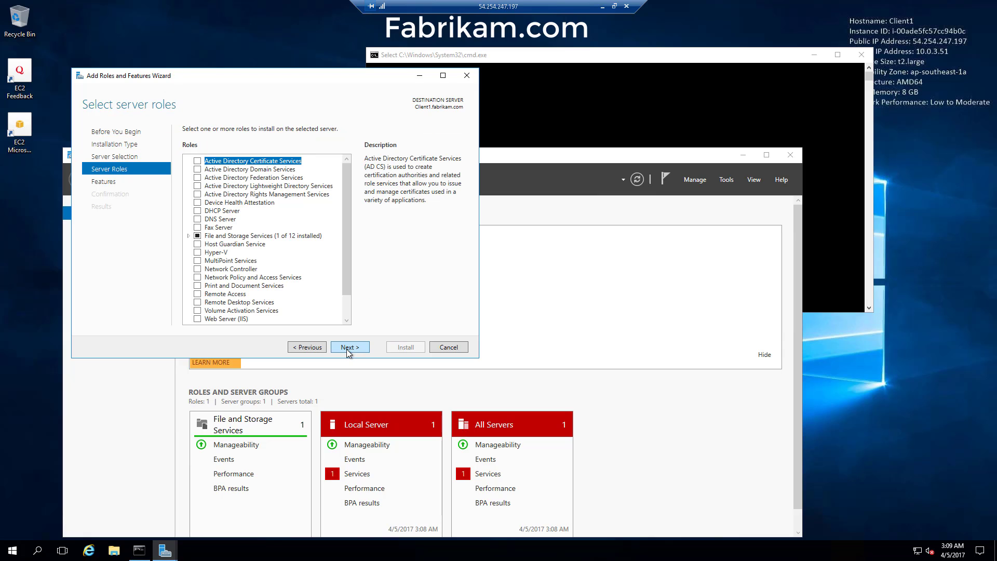
left_click(348, 347)
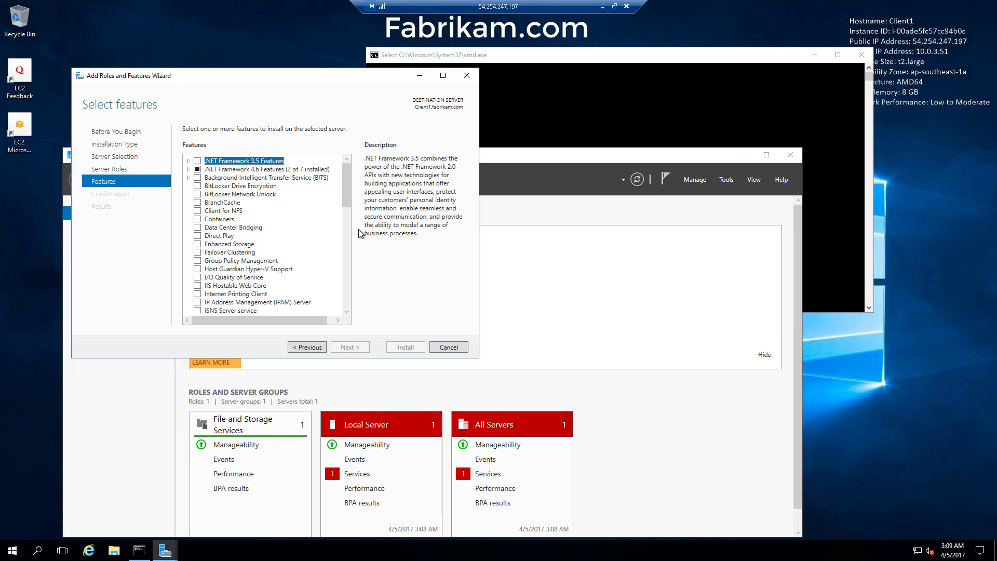
- Check AD DS and AD LDS Tools and DNS Server Tools under Role Administration Tools, then install
left_click_drag(347, 211, 354, 240)
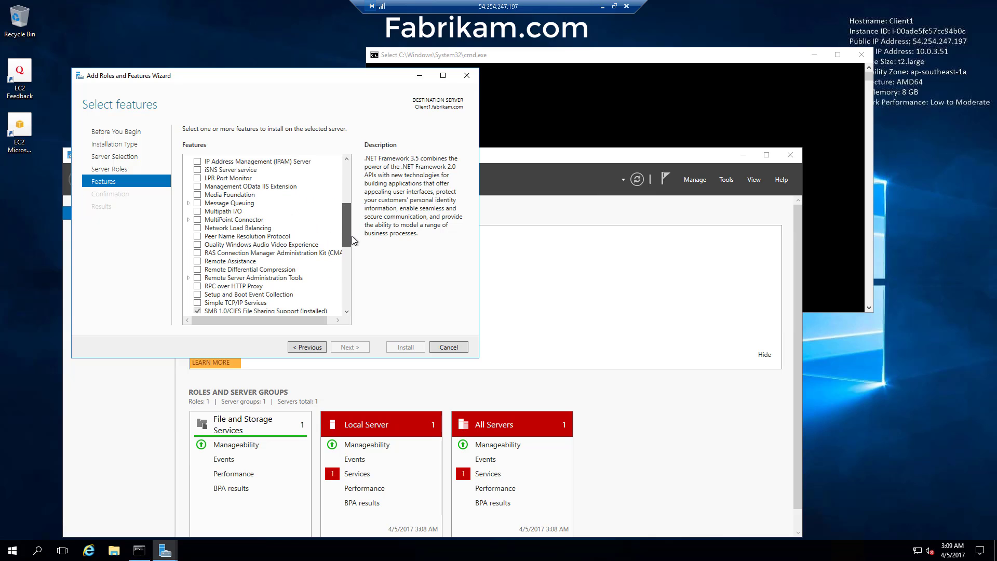
left_click(189, 278)
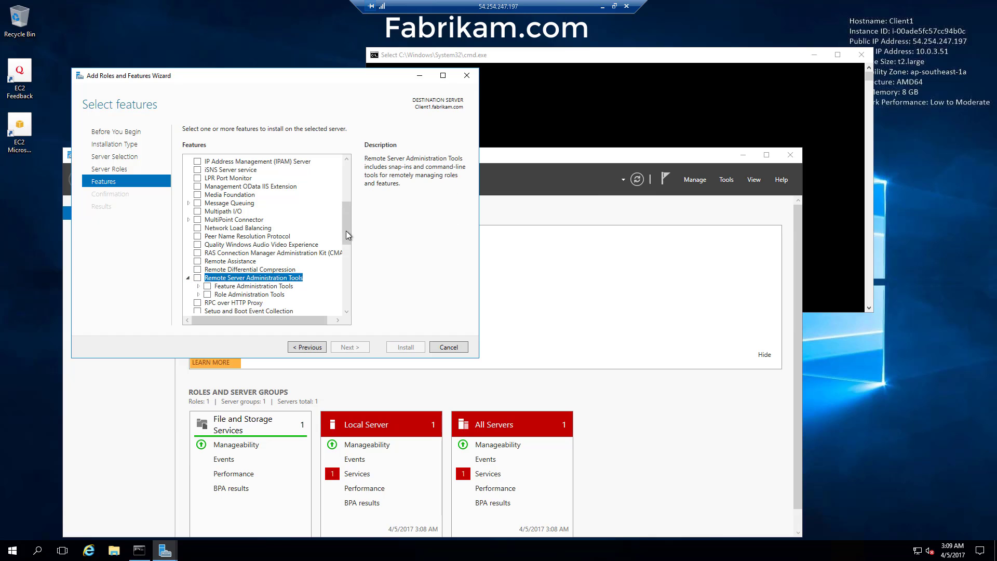
scroll(348, 235, "down", 4)
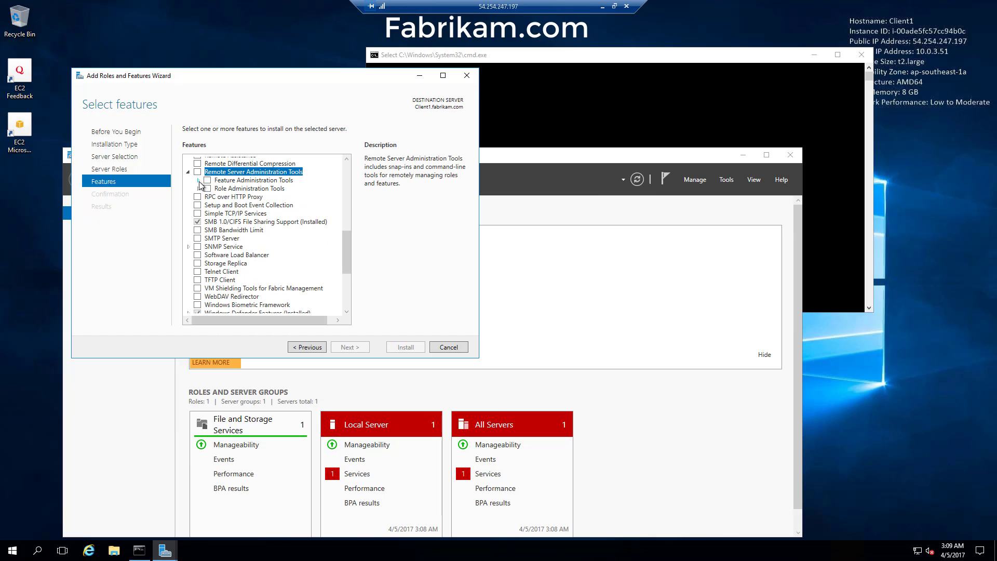
left_click(198, 180)
left_click(200, 281)
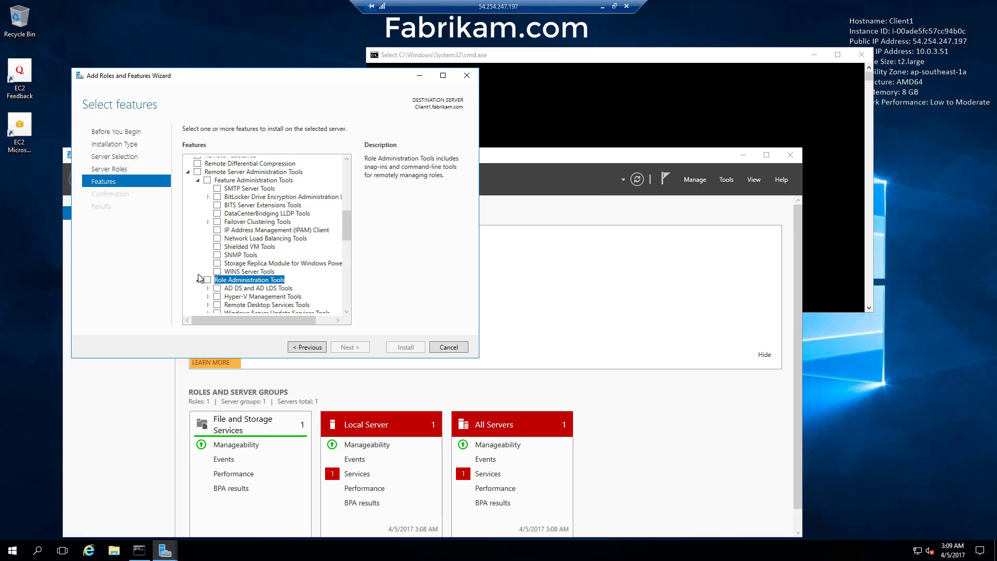
left_click(217, 239)
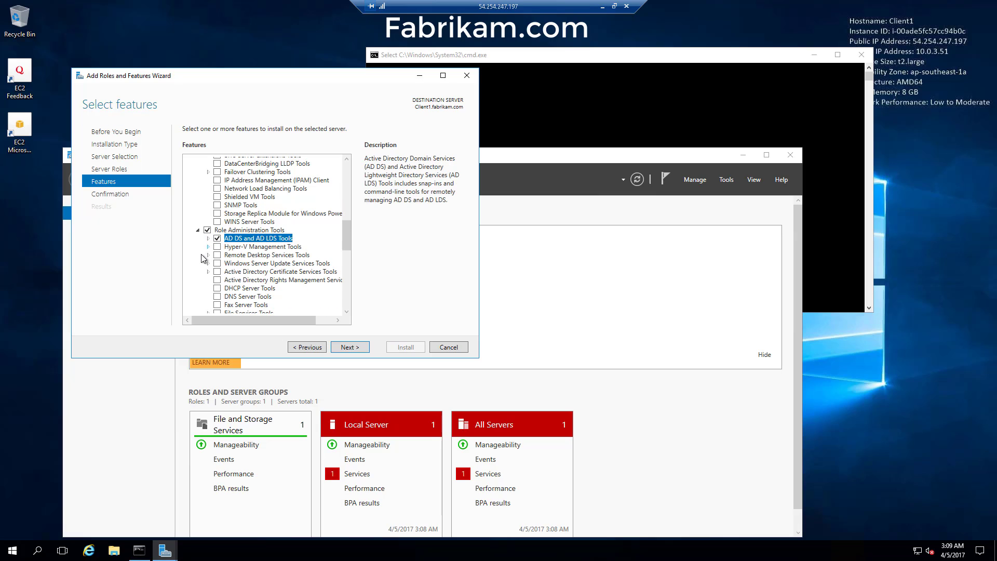
left_click(216, 297)
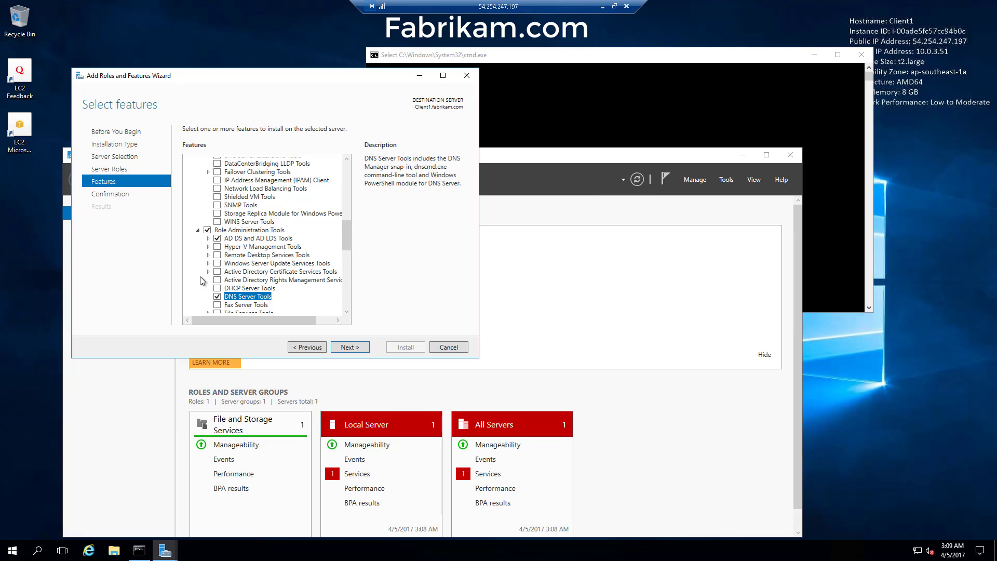
scroll(203, 282, "down", 1)
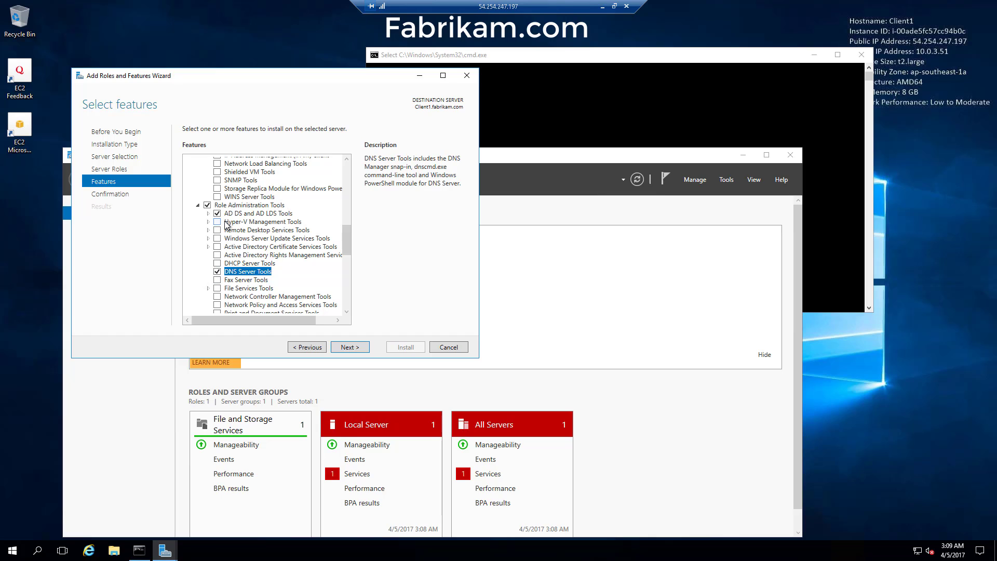
left_click(209, 214)
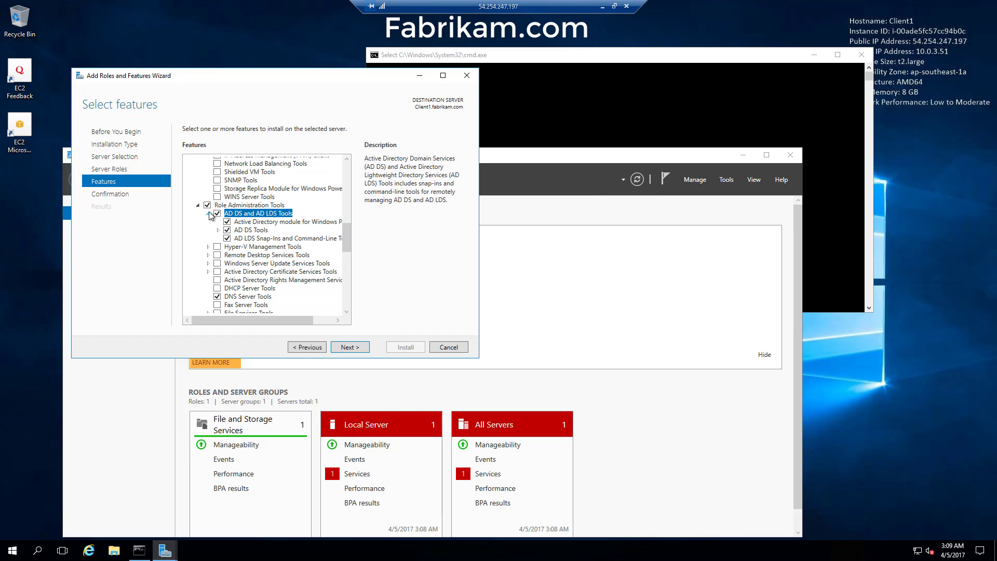
left_click(209, 214)
scroll(347, 249, "down", 2)
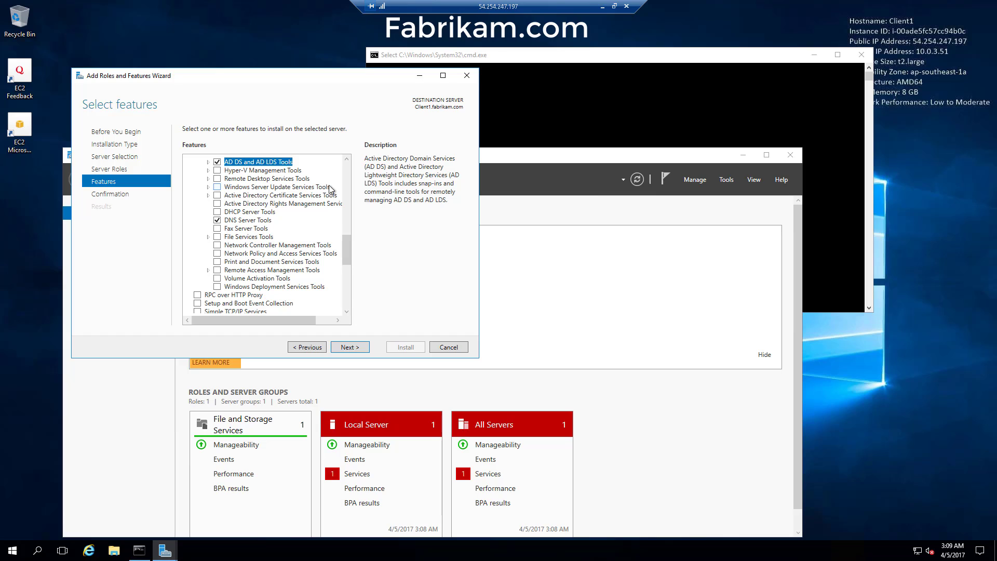
left_click(350, 348)
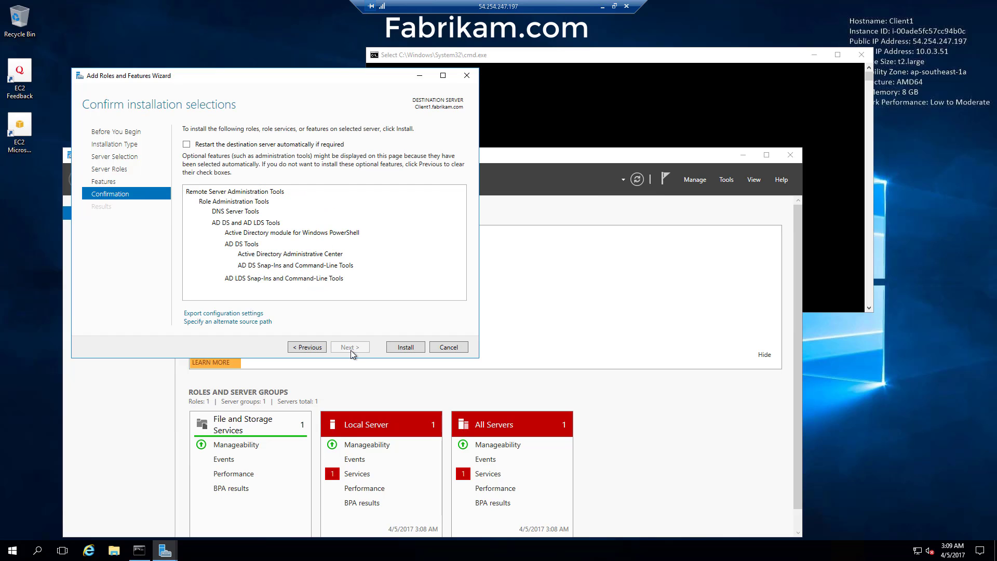
left_click(407, 348)
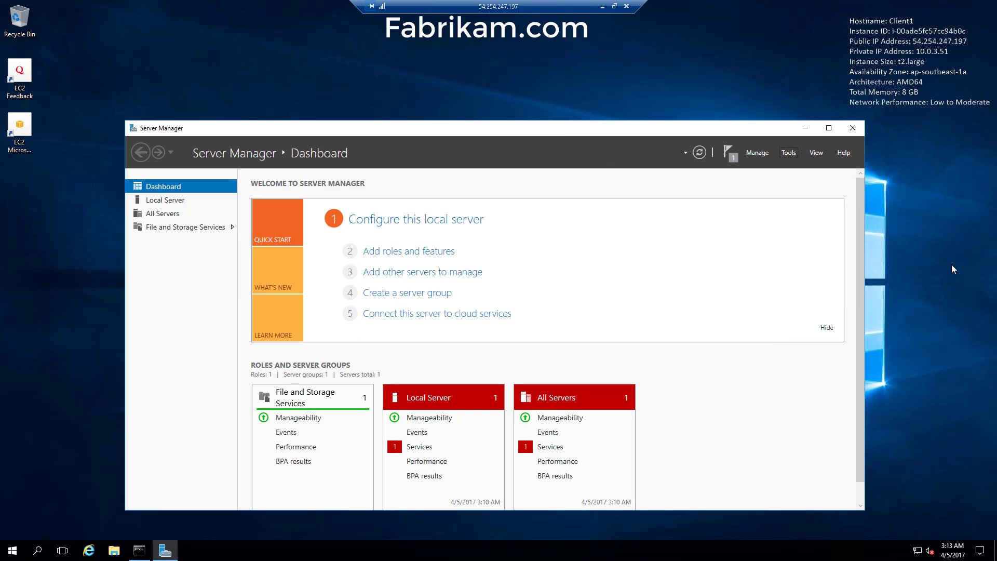
- Launch Active Directory Users and Computers, find CLIENT1 under fabrikam Computers, then show fabrikam Users
left_click(790, 152)
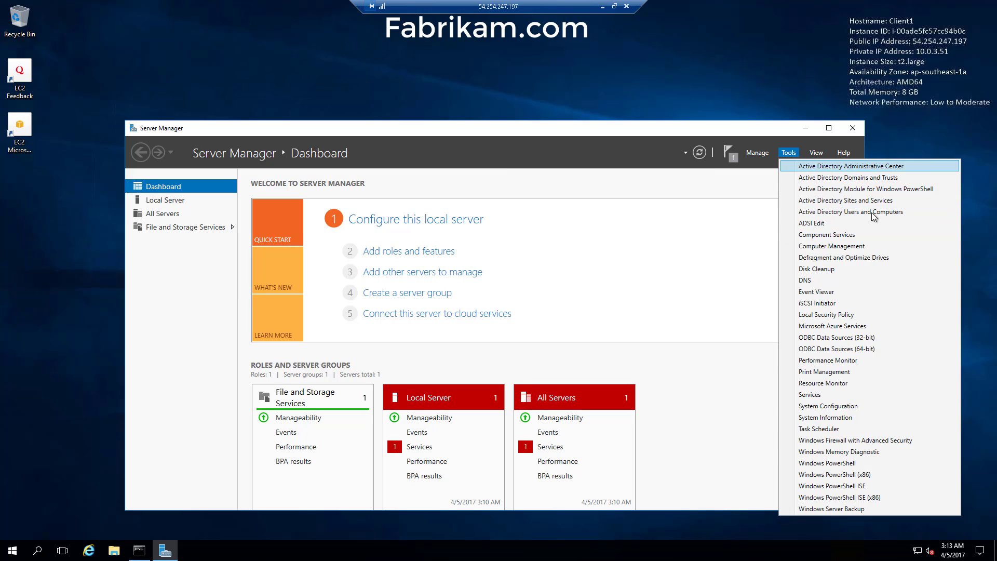
left_click(843, 213)
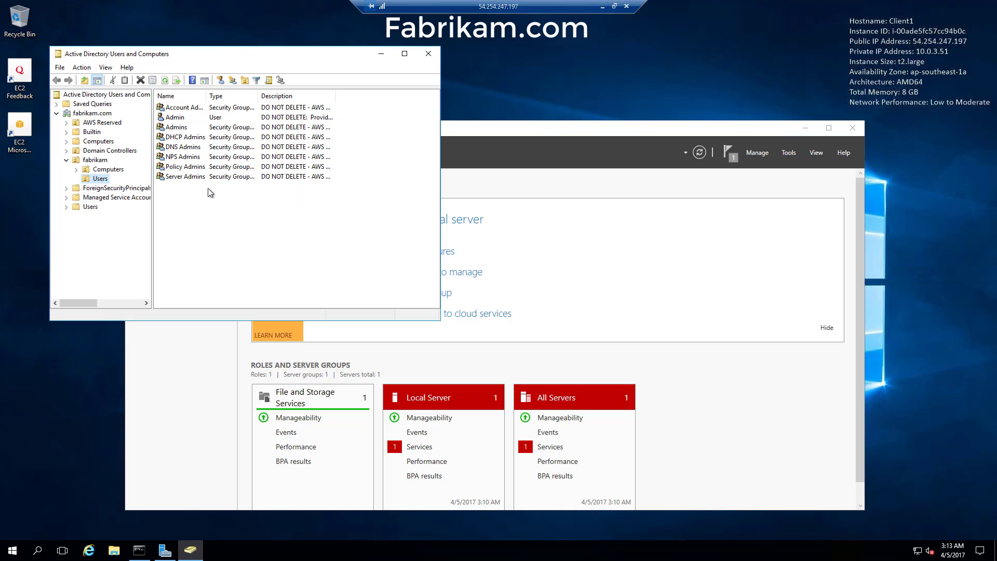
left_click(92, 113)
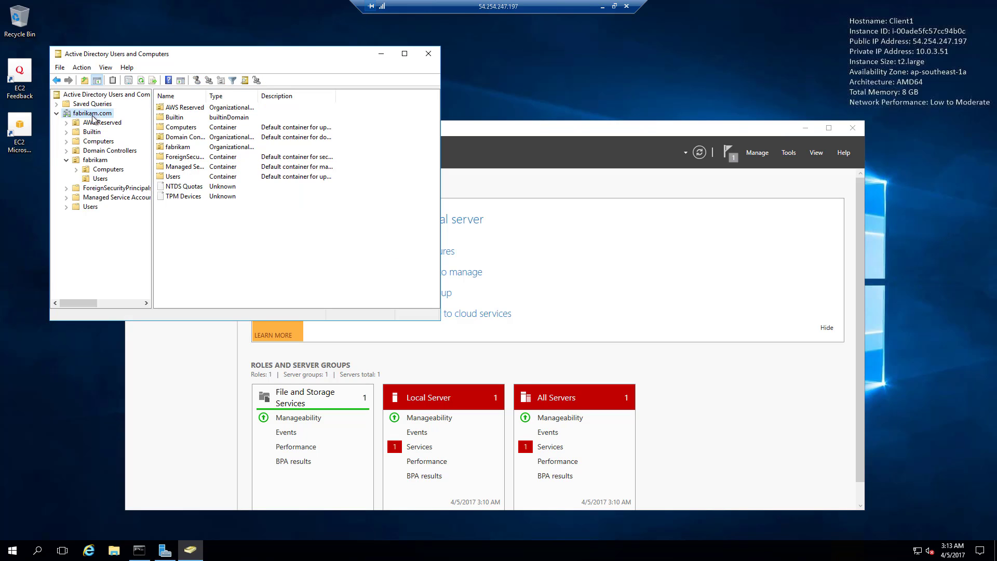
left_click(99, 179)
left_click(104, 170)
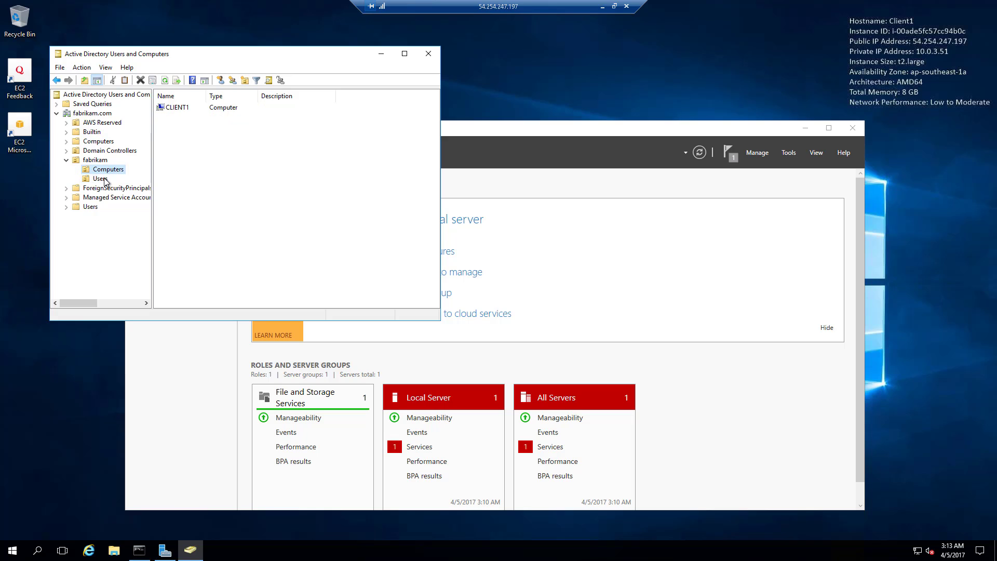
left_click(102, 178)
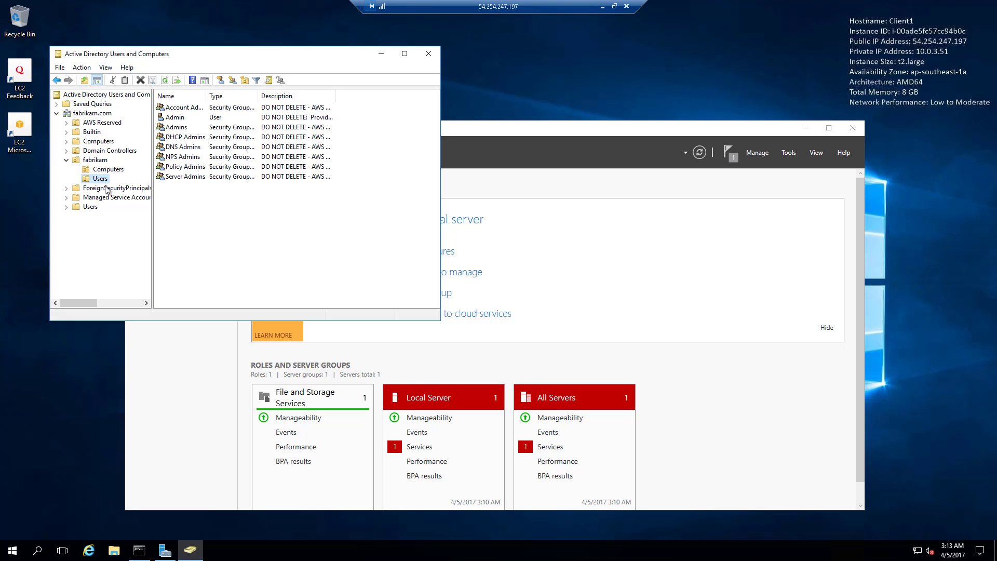
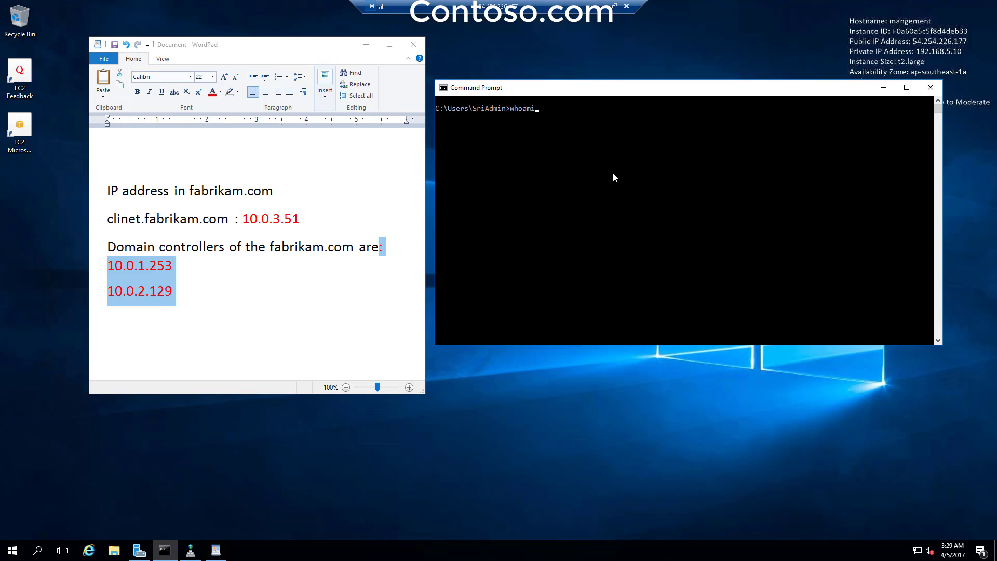
- Run whoami, then ping the first fabrikam domain controller at 10.0.1.253
key("Return")
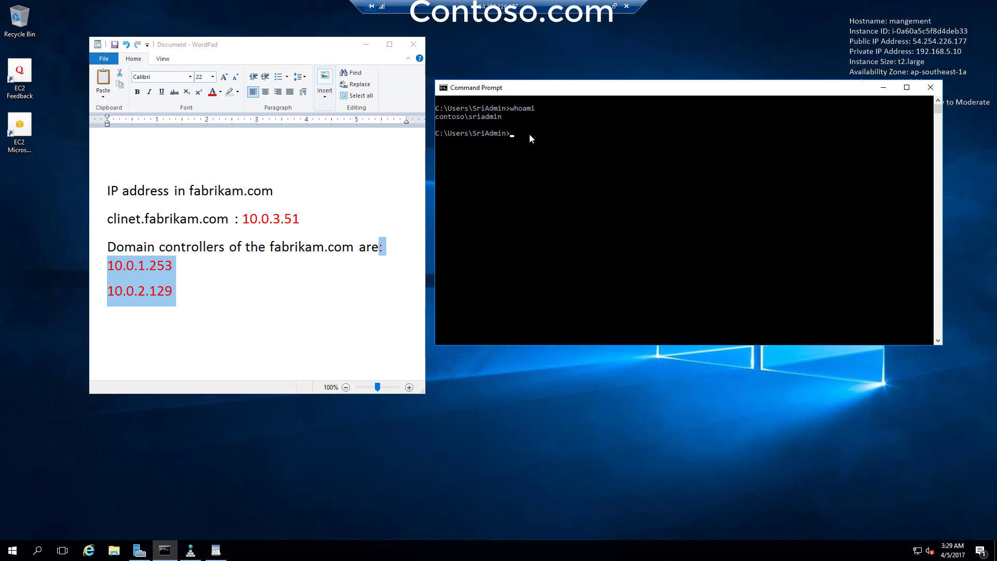
left_click(179, 309)
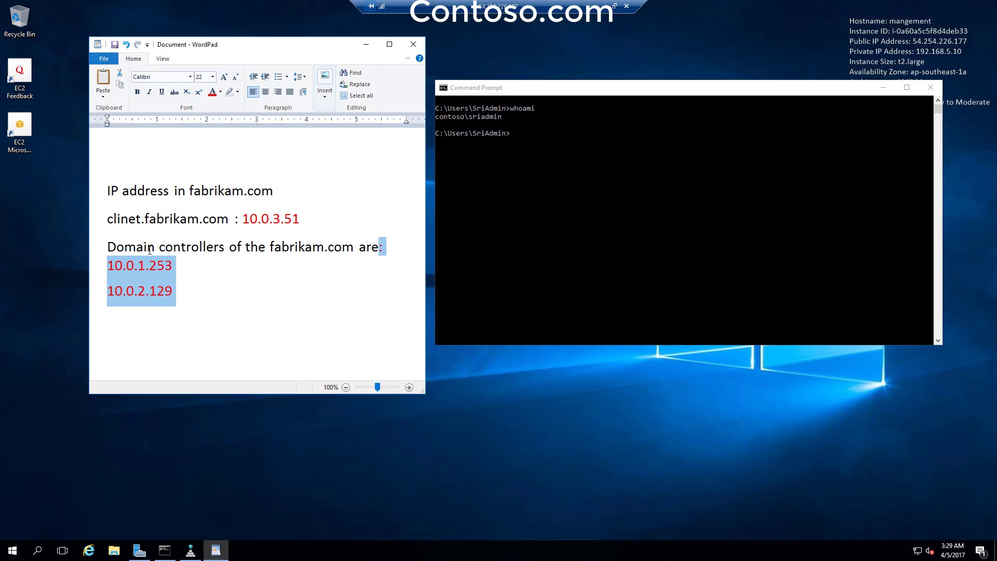
left_click_drag(173, 265, 107, 266)
key("ctrl+c")
left_click(630, 149)
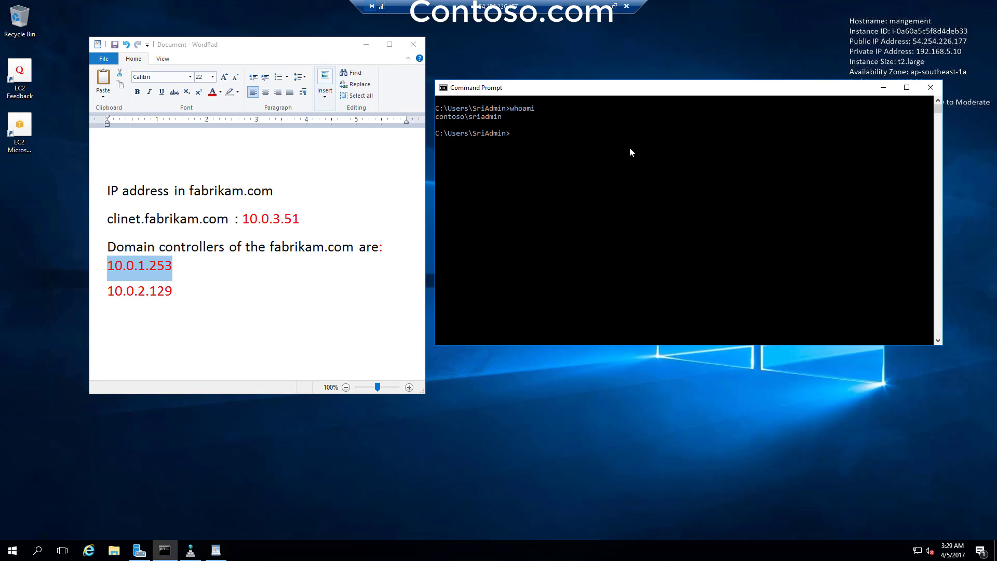
type("ping")
key("ctrl+v")
key("Return")
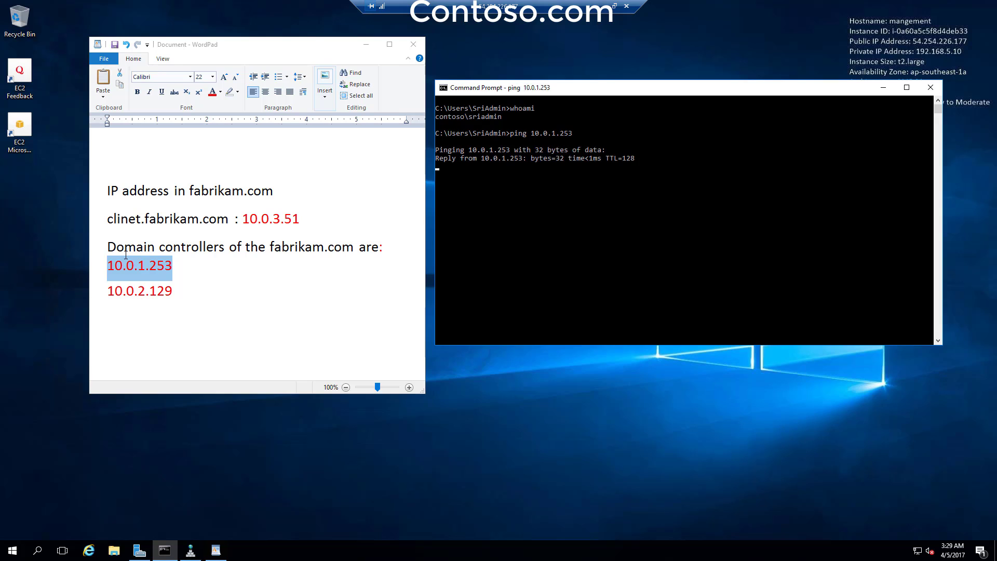
- Ping the second domain controller at 10.0.2.129, then clear the console with cls
left_click(177, 291)
left_click_drag(176, 291, 106, 291)
key("ctrl+c")
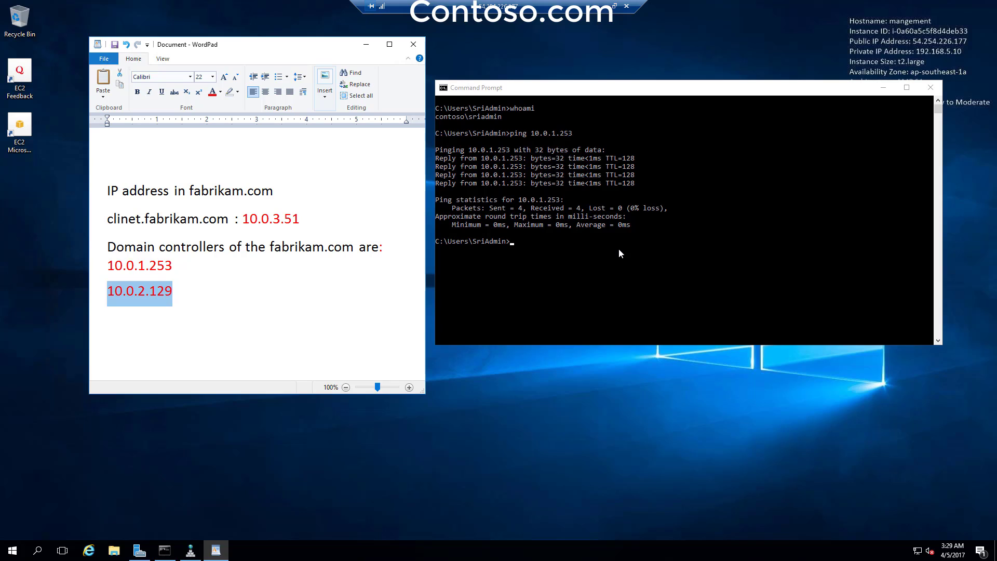
type("ping")
key("BackSpace")
key("BackSpace")
key("BackSpace")
key("BackSpace")
key("BackSpace")
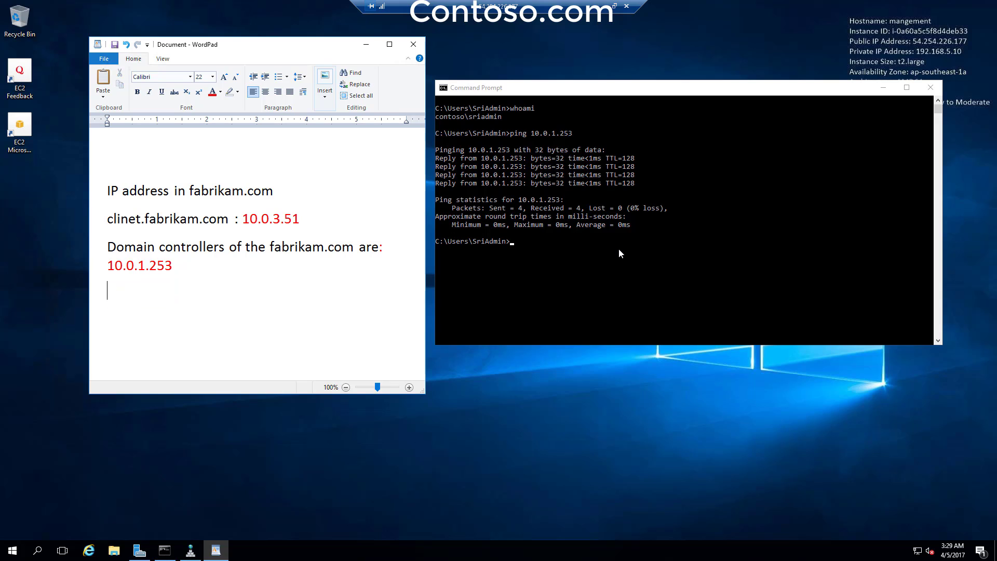
left_click(620, 249)
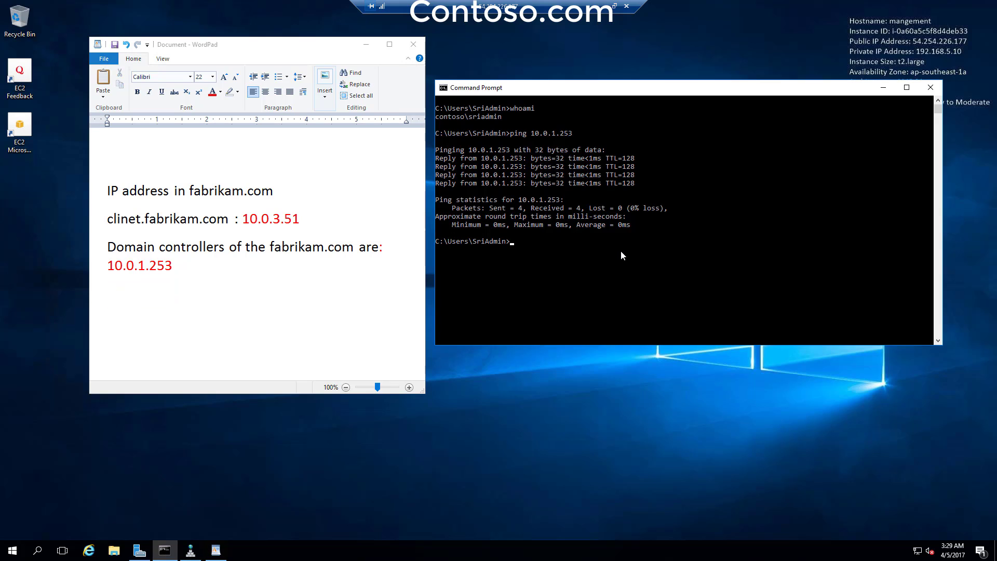
type("ping 10.0.2.129")
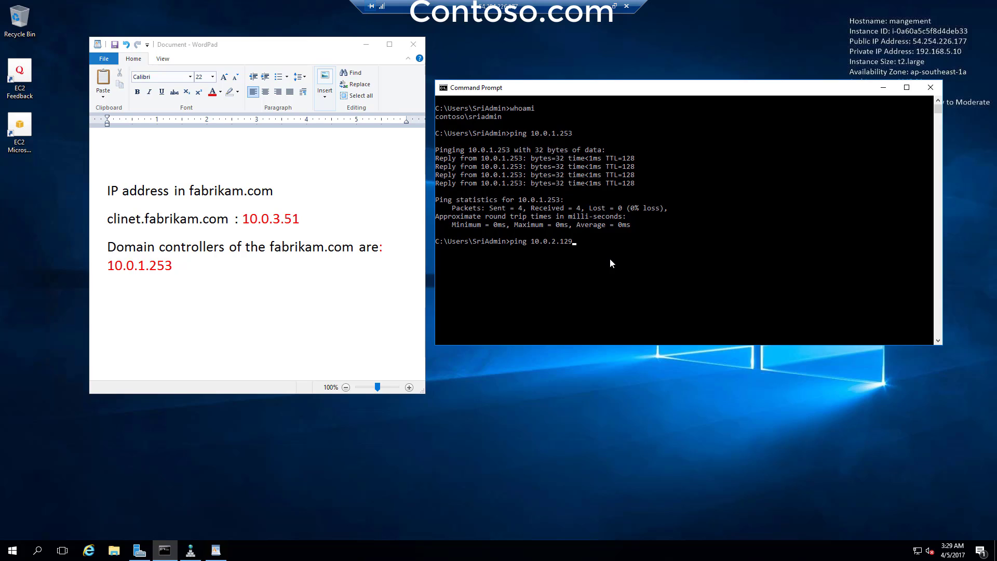
key("Return")
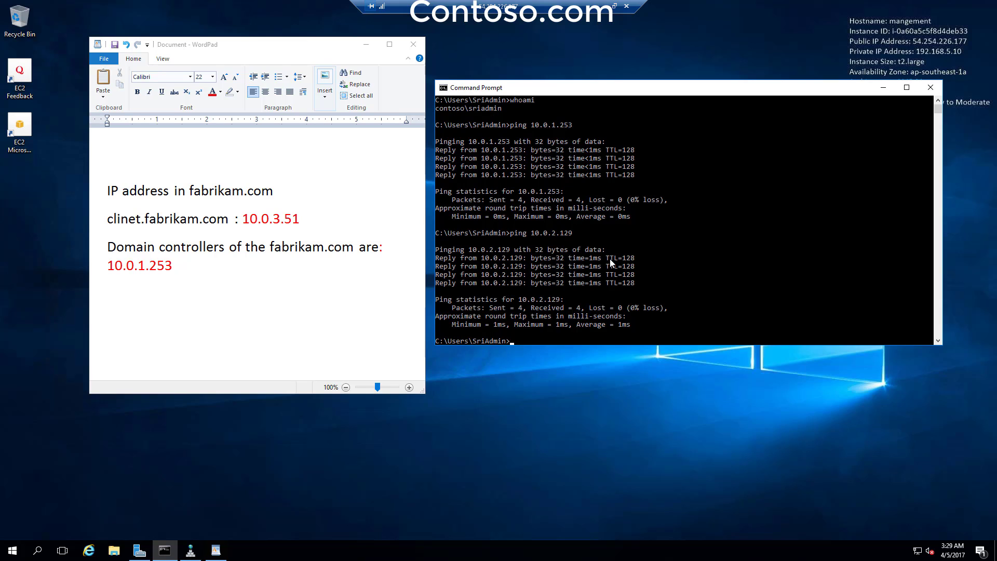
type("cls")
key("Return")
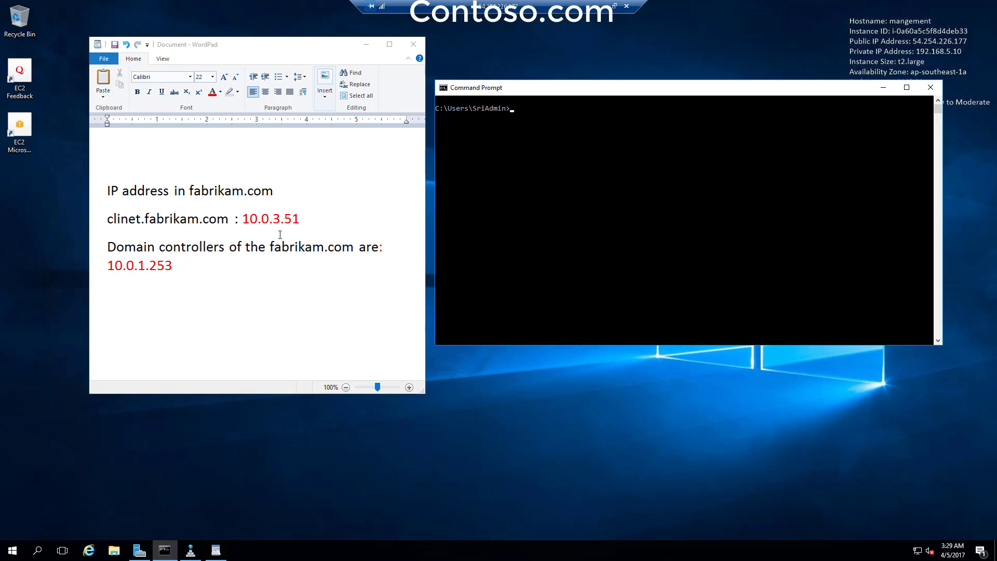
- Restore the 10.0.2.129 line in the notes and copy the client address 10.0.3.51
left_click(278, 231)
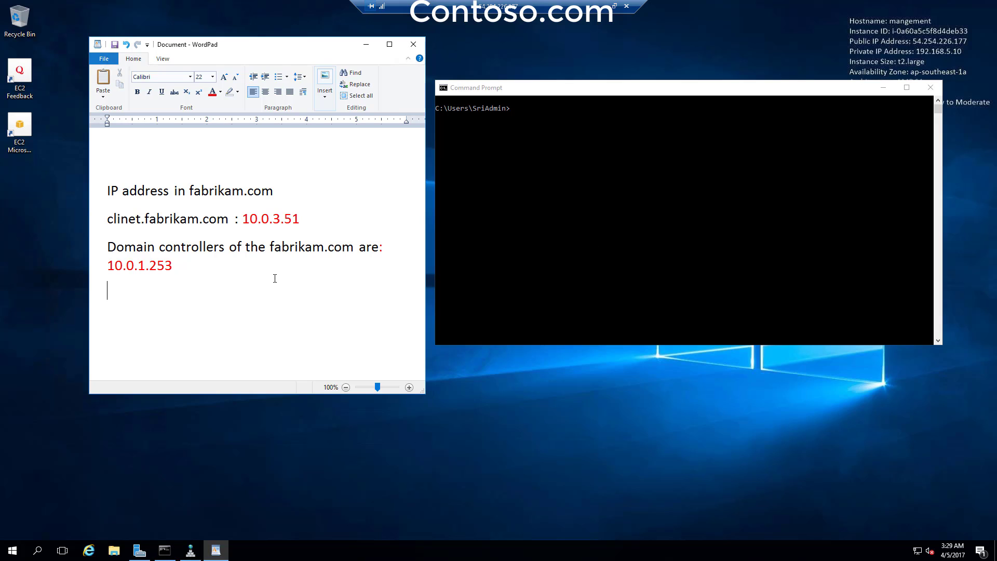
key("ctrl+v")
left_click_drag(242, 219, 326, 217)
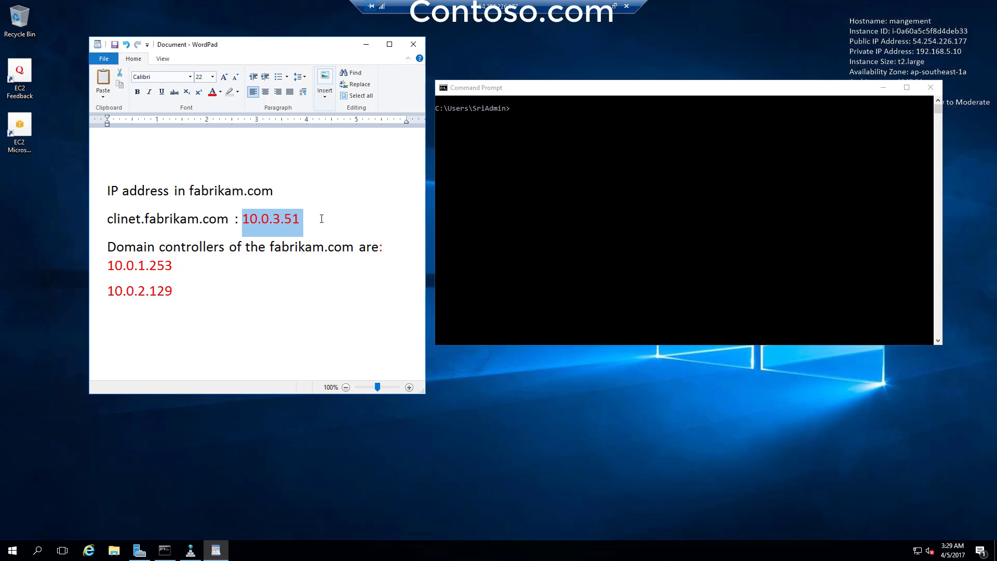
right_click(285, 226)
left_click(304, 242)
- Ping the client 10.0.3.51, stop it after it times out, and clear the console
left_click(578, 140)
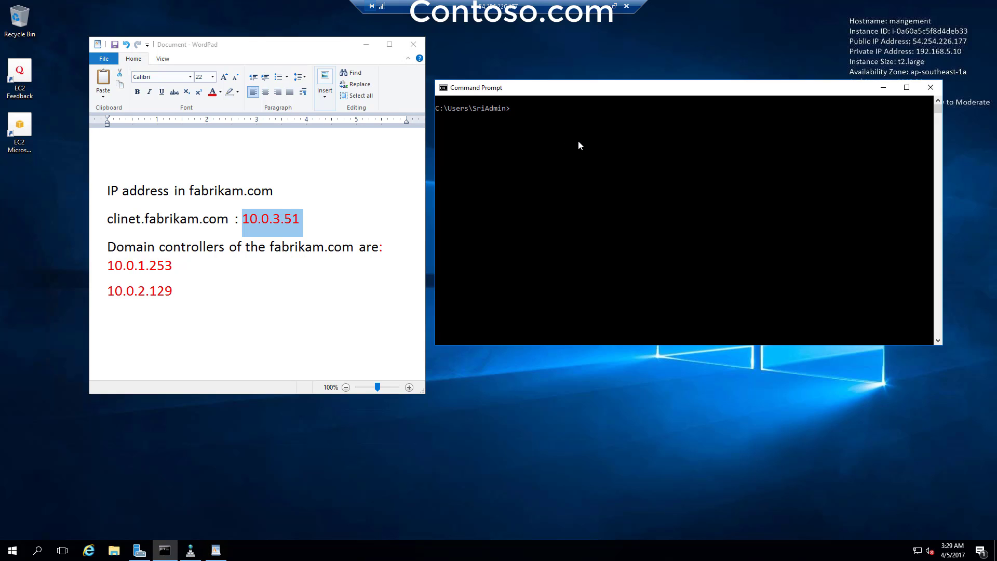
type("ping")
key("ctrl+v")
key("Return")
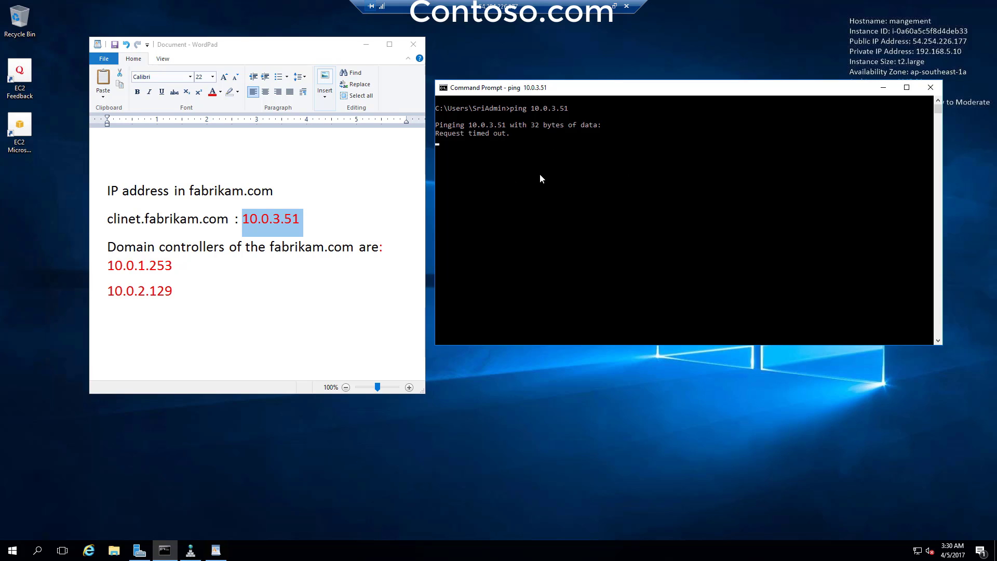
key("ctrl+c")
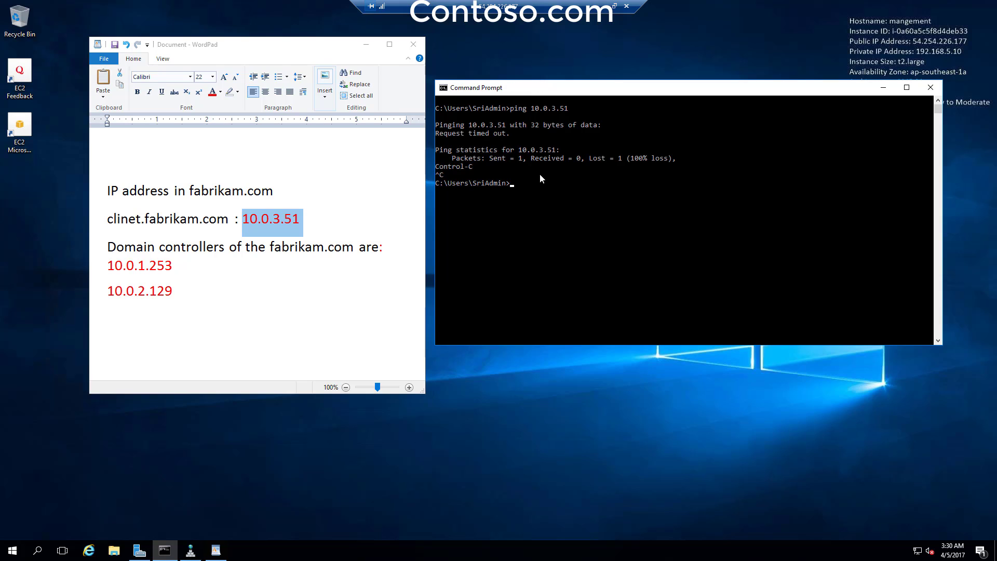
type("cls")
key("Return")
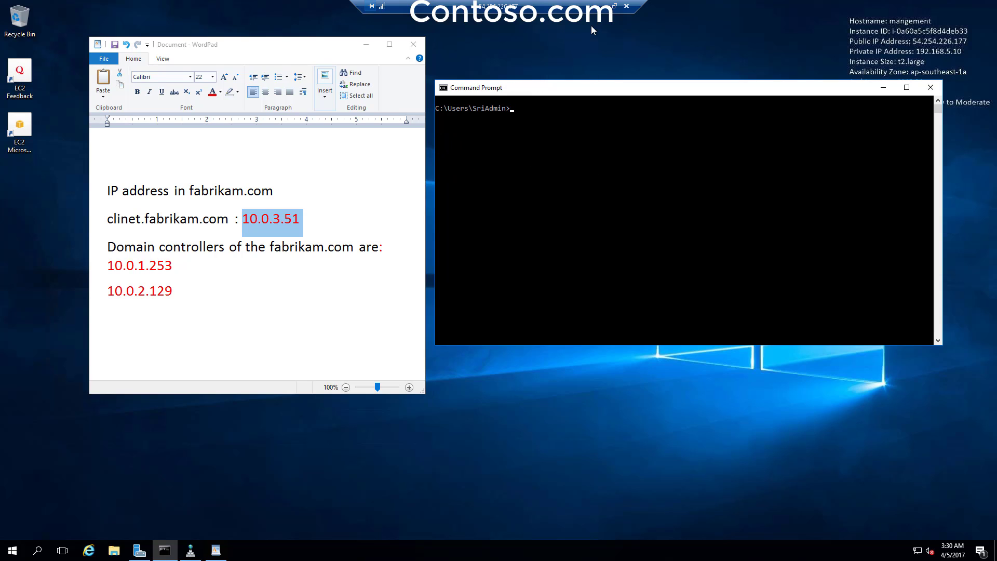
- Switch to the fabrikam client remote session and run whoami
left_click(602, 5)
mouse_move(573, 551)
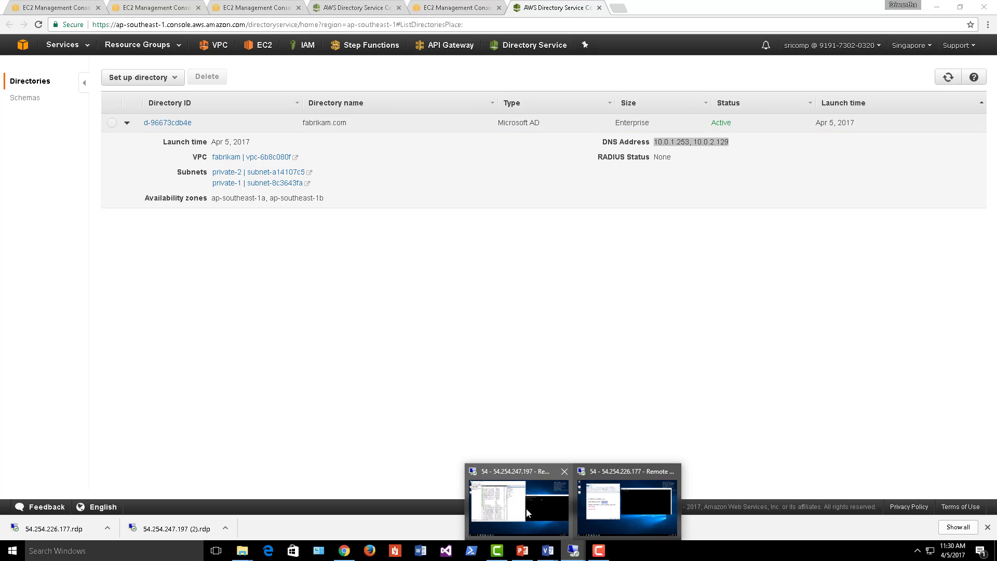
left_click(528, 512)
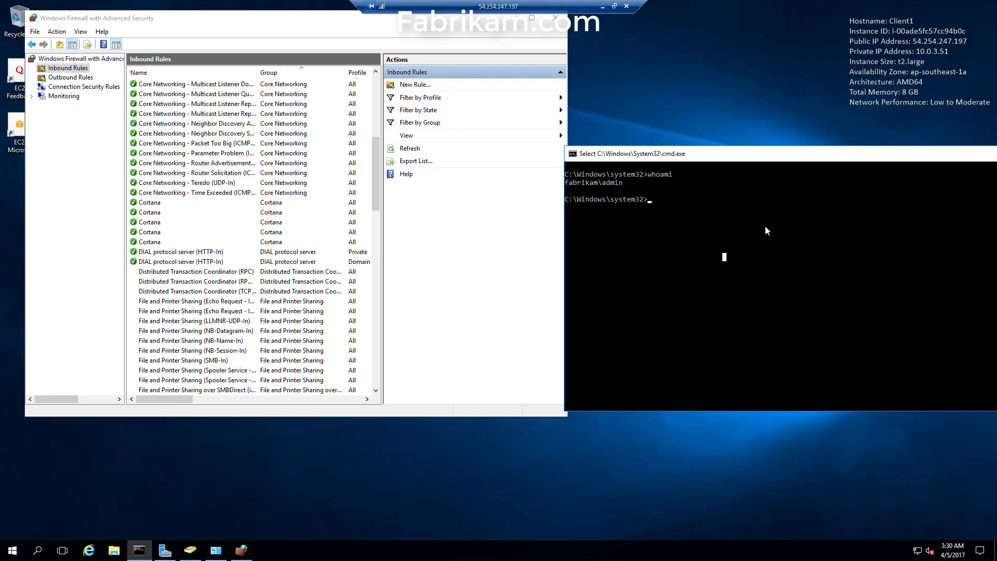
type("whoami")
key("Return")
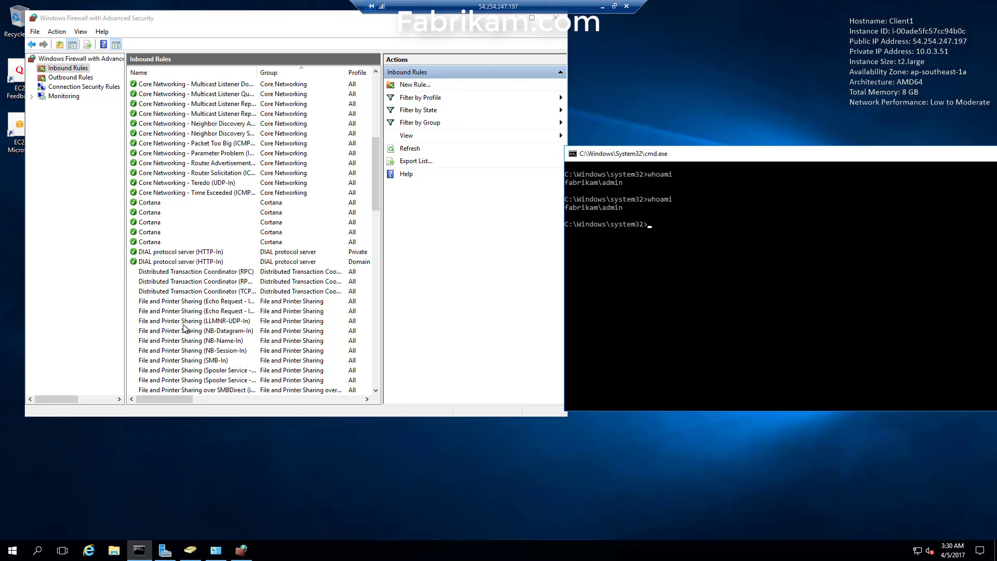
- Enable the inbound File and Printer Sharing Echo Request ICMPv4-In firewall rule
left_click(184, 301)
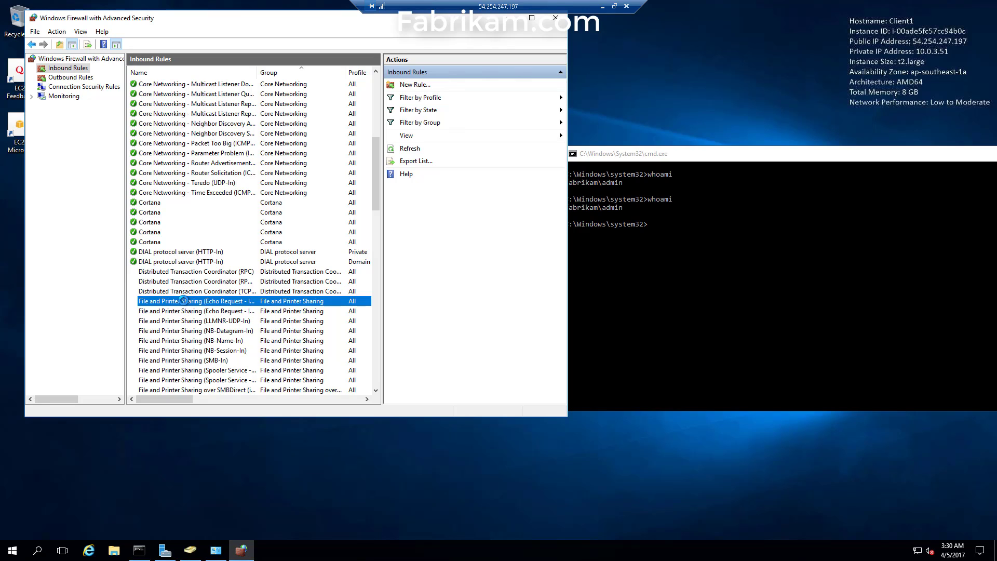
right_click(183, 302)
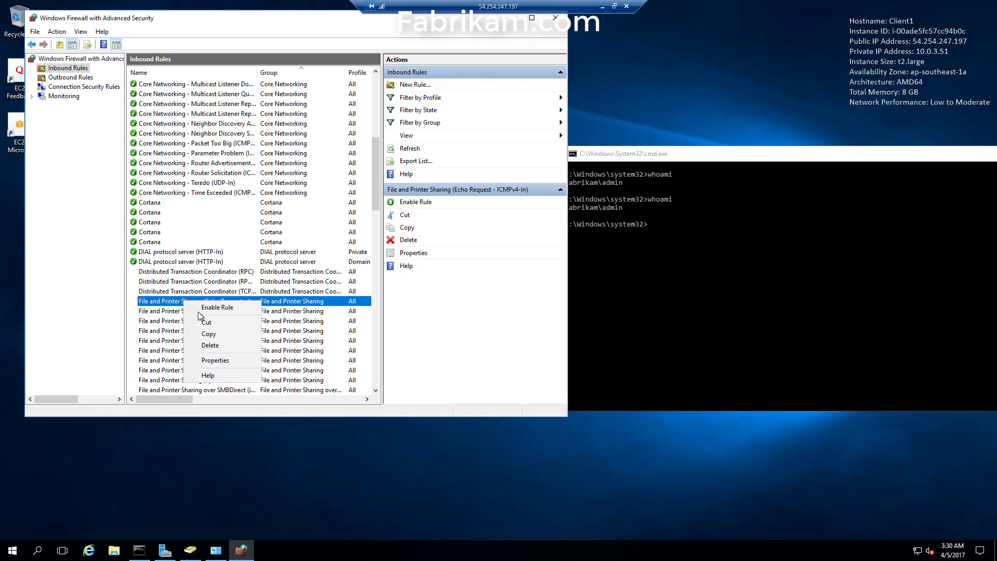
double_click(161, 304)
left_click(226, 198)
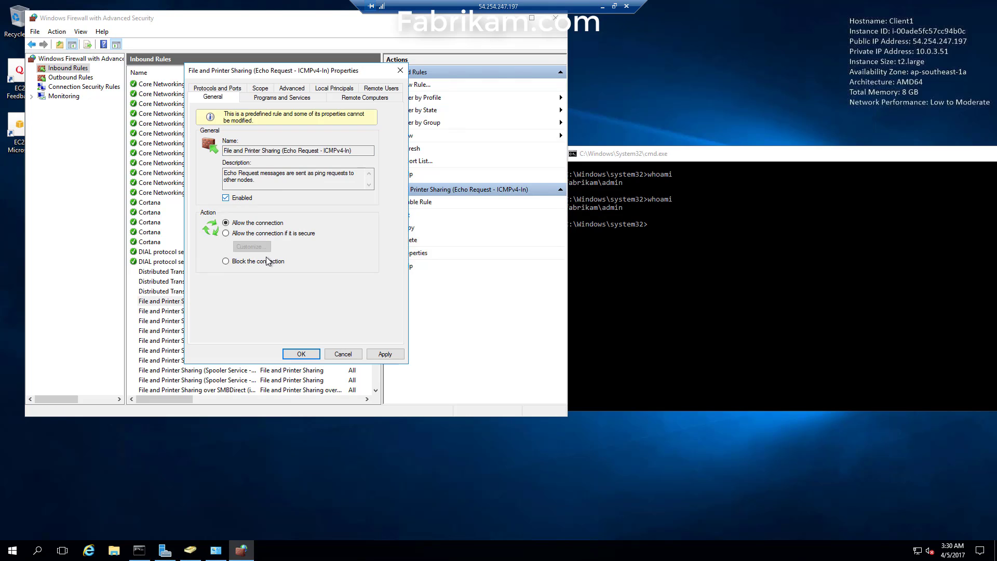
left_click(384, 354)
left_click(306, 358)
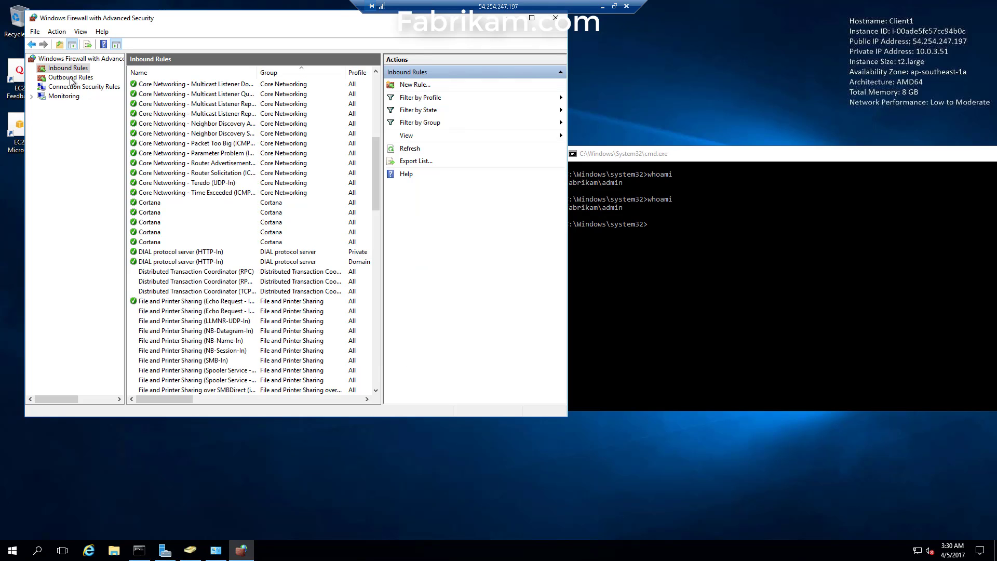
- Enable the outbound Echo Request ICMPv4-Out rule and leave the fabrikam session
left_click(70, 78)
left_click(181, 281)
scroll(180, 275, "down", 10)
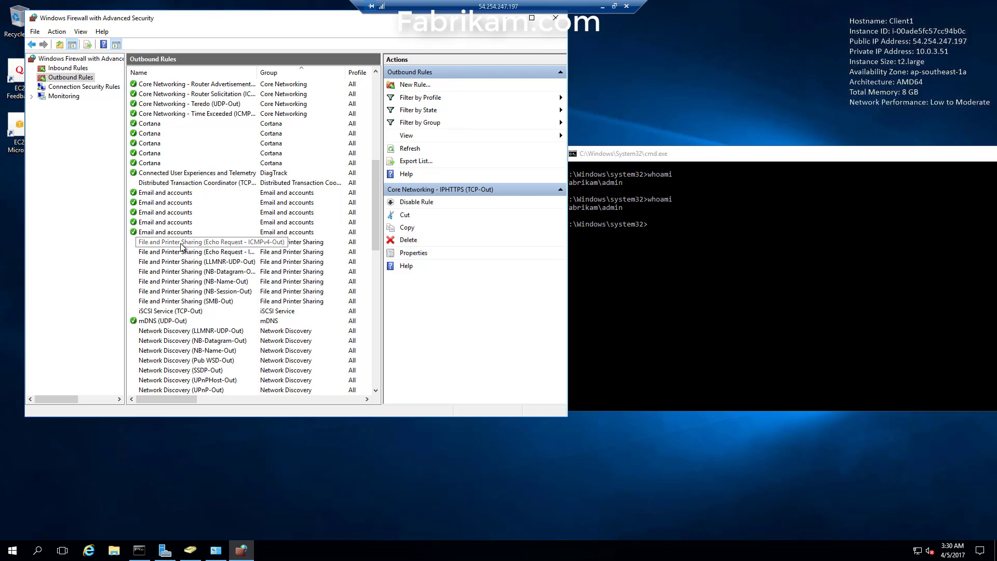
right_click(181, 245)
left_click(205, 250)
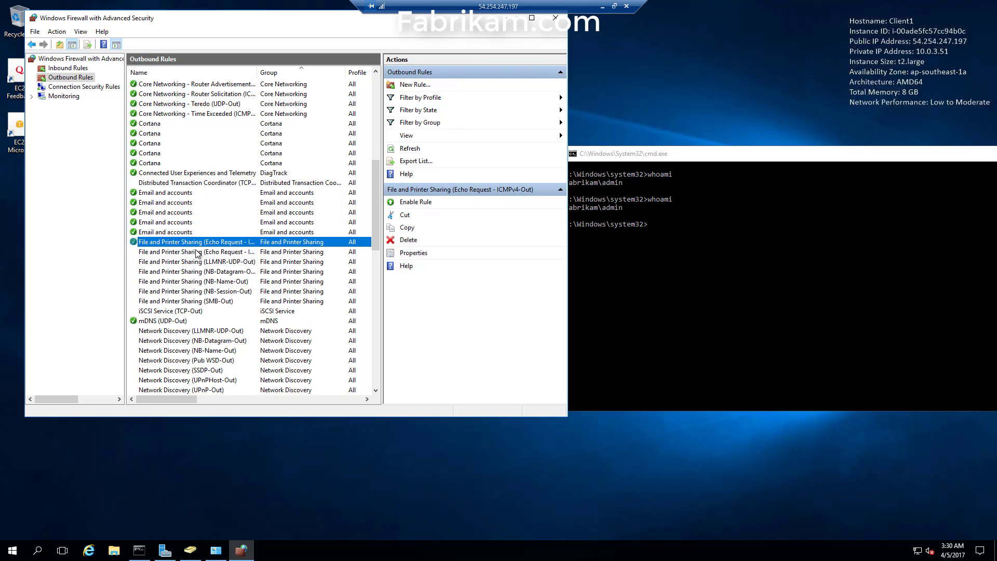
left_click(602, 7)
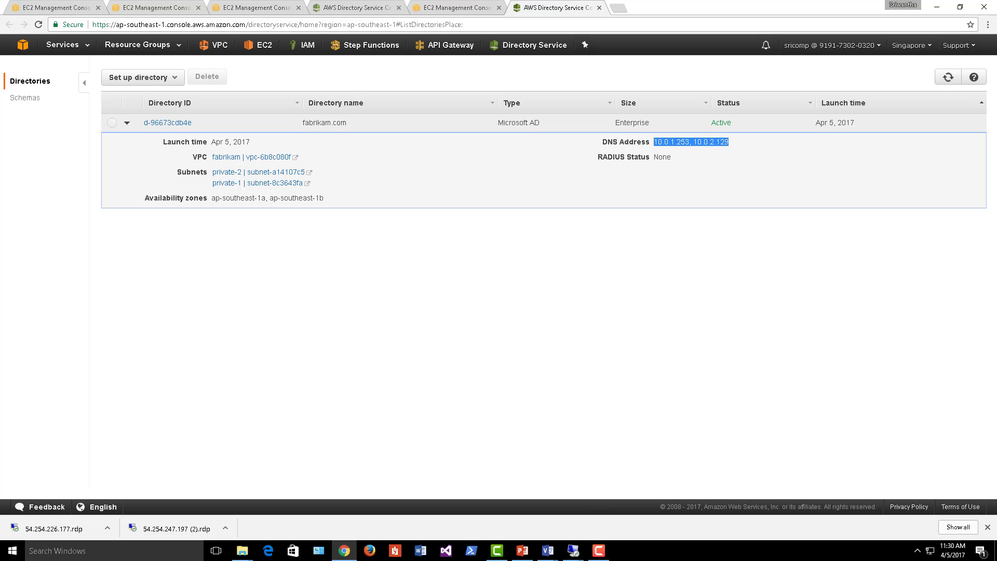
- Return to the contoso session and copy the client address 10.0.3.51 from the notes
mouse_move(573, 550)
left_click(639, 510)
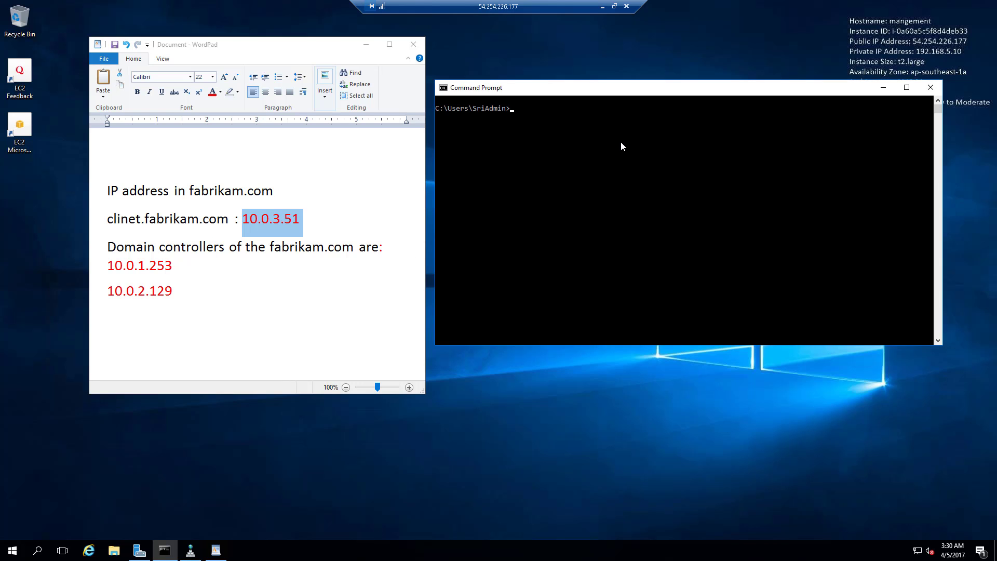
left_click(549, 133)
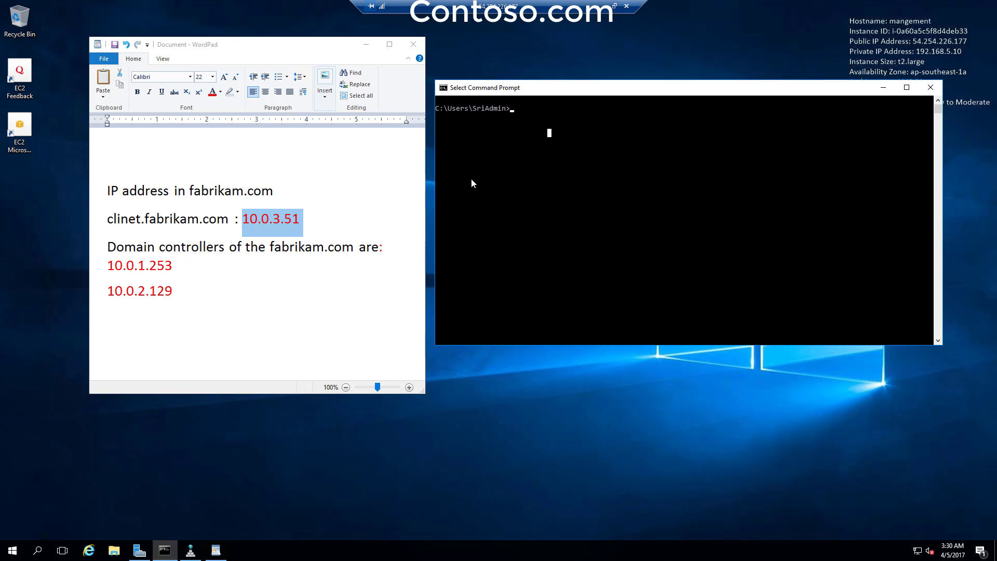
left_click(264, 223)
left_click_drag(245, 222, 295, 222)
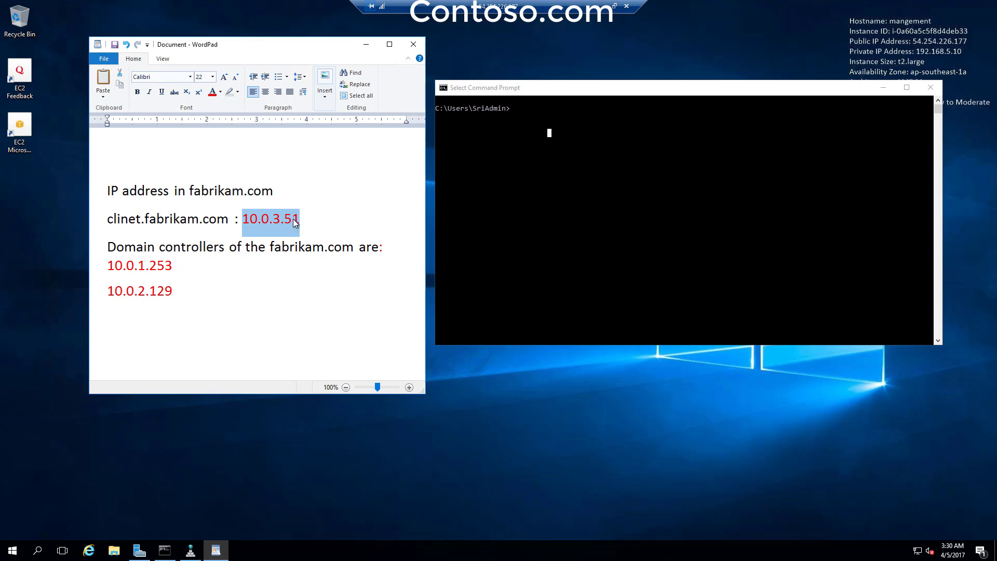
right_click(295, 222)
left_click(342, 234)
- Ping 10.0.3.51, now getting 4 of 4 replies, and open Server Manager's Tools list
left_click(575, 144)
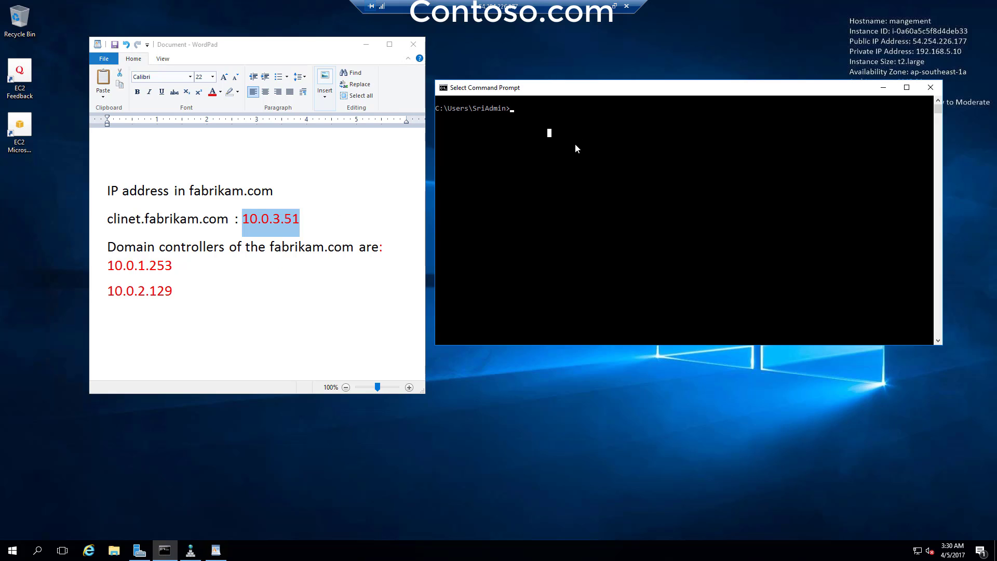
type("ping")
right_click(575, 143)
key("Return")
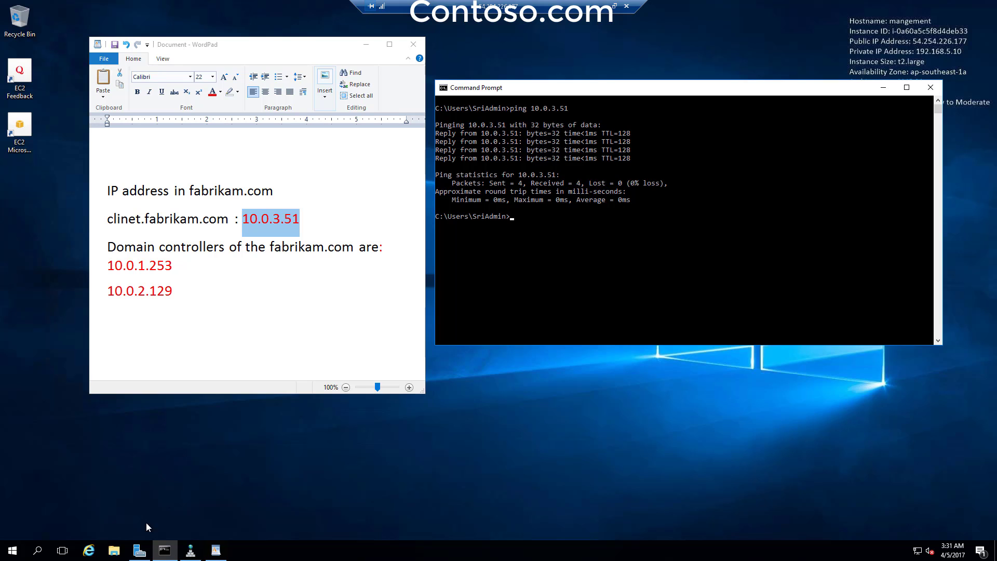
left_click(139, 551)
left_click(762, 127)
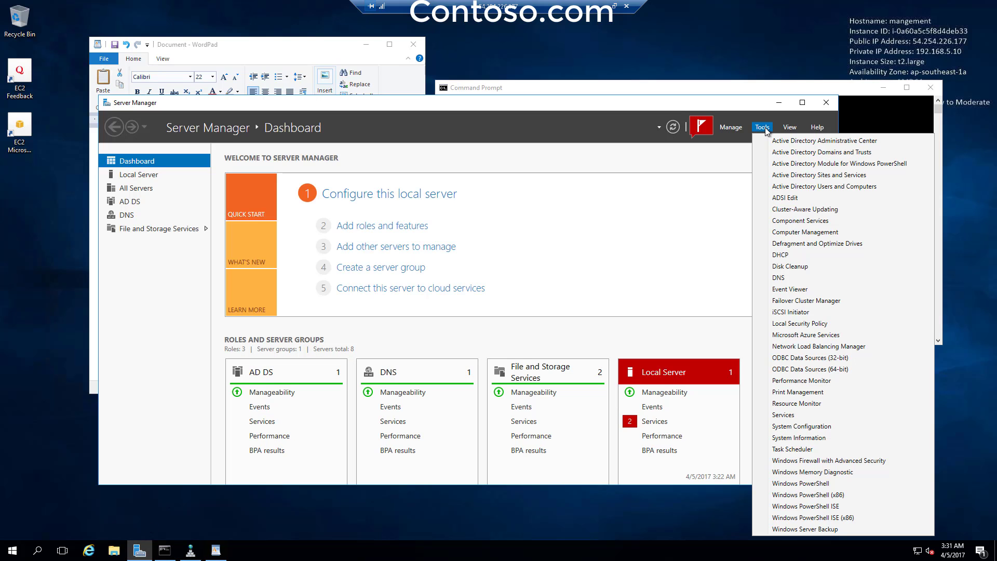
- Launch DNS Manager, minimize Server Manager, and move DNS Manager clear of the notes
left_click(779, 278)
left_click(779, 102)
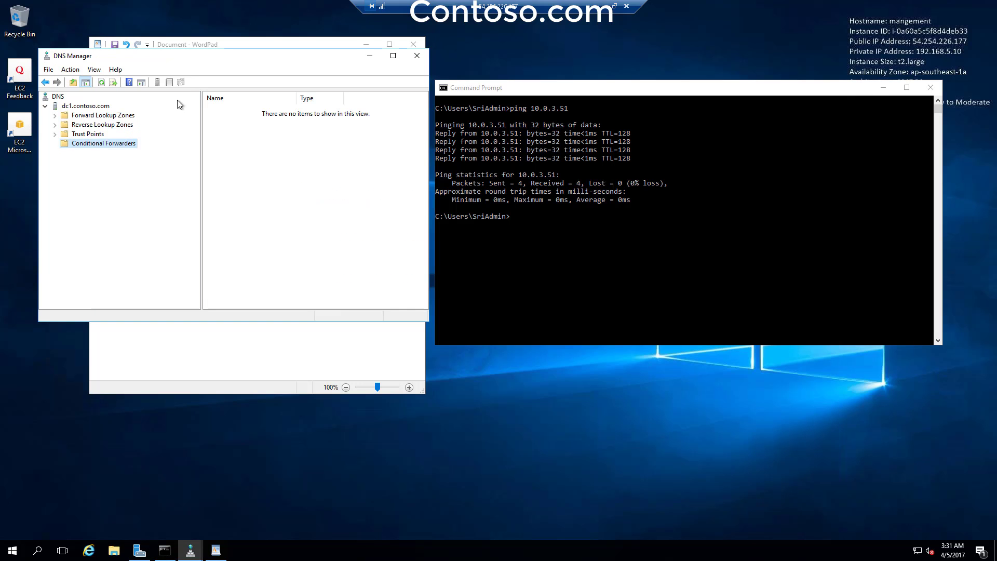
left_click_drag(195, 58, 640, 126)
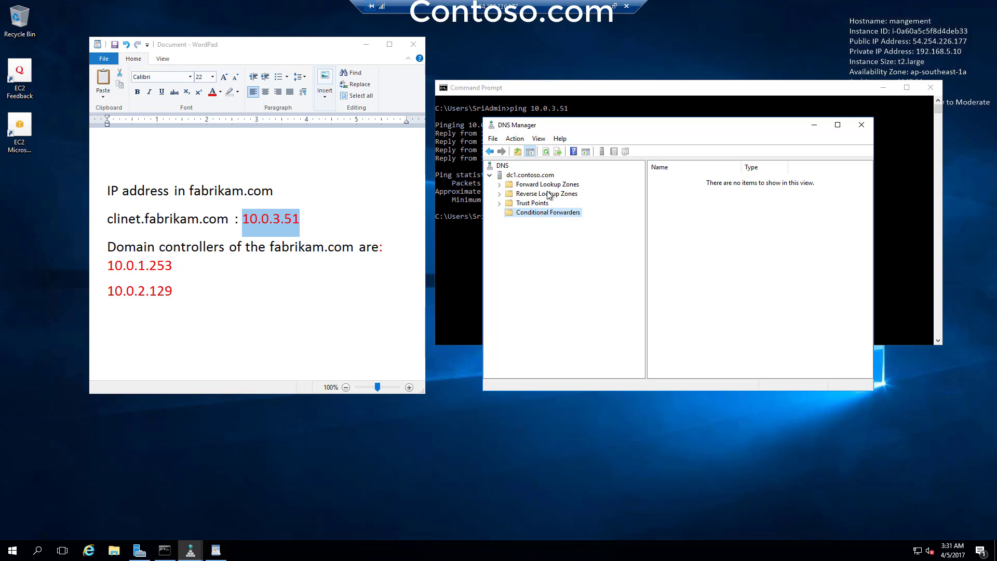
left_click_drag(596, 131, 566, 278)
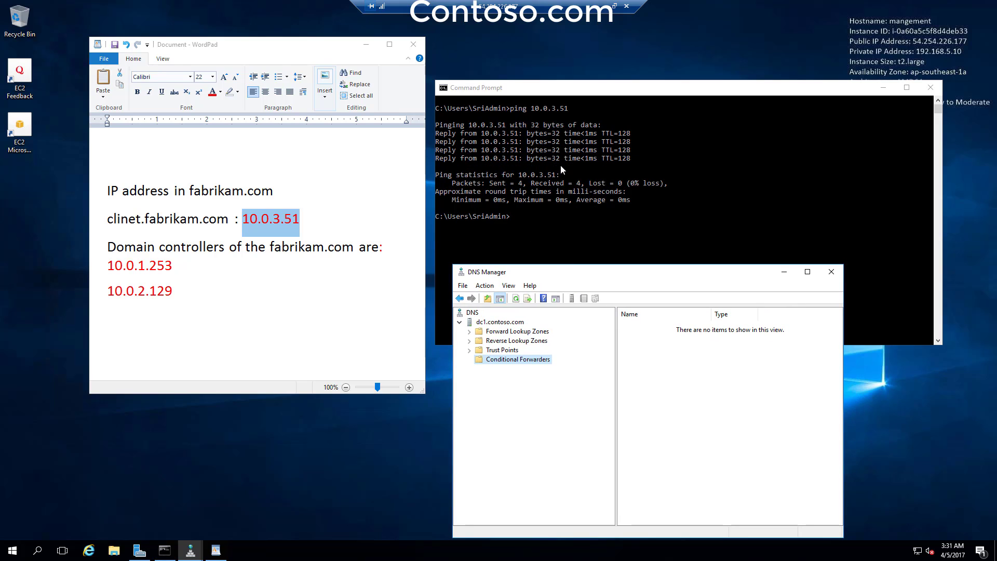
- Ping fabrikam.com, stop it when unanswered, and clear the console
left_click(520, 218)
left_click(574, 219)
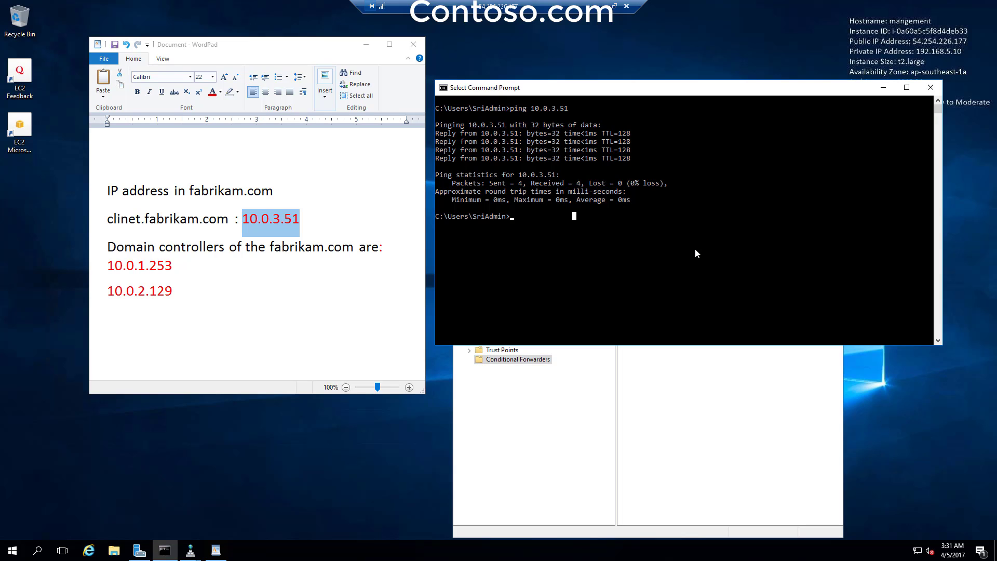
key("Escape")
type("ping fab")
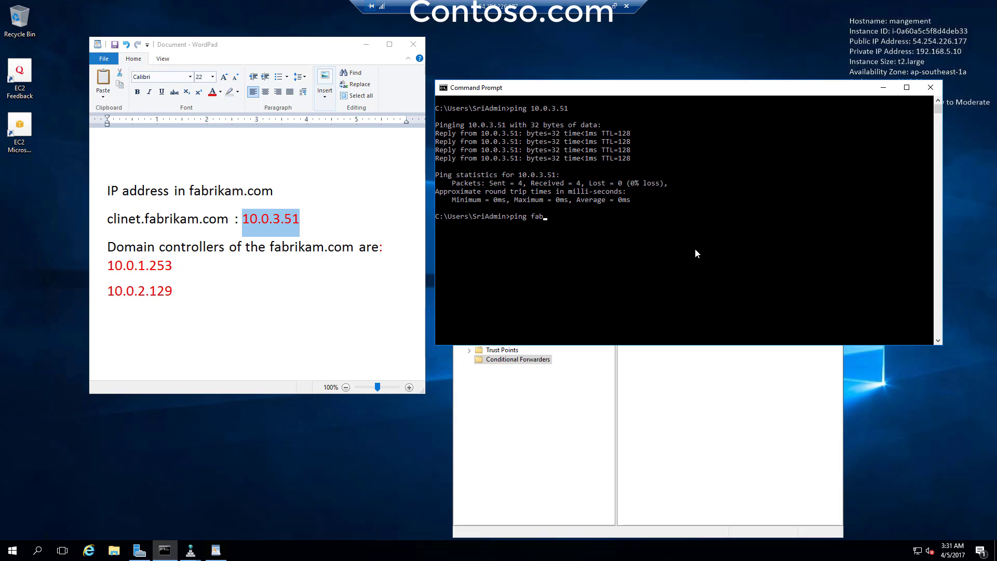
type("rikam.com")
key("Return")
key("ctrl+c")
type("cls")
key("Return")
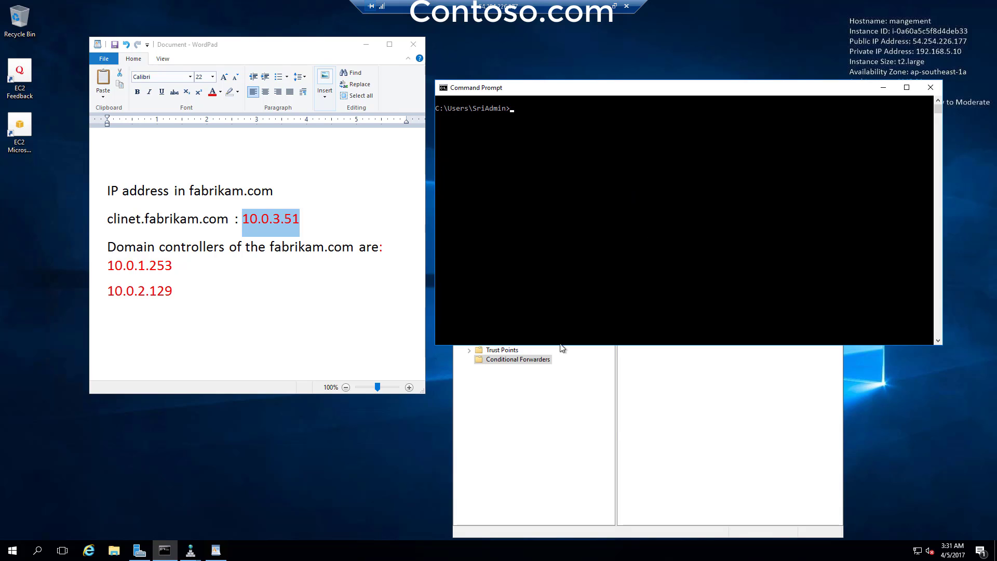
- Create a new conditional forwarder for fabrikam.com with master server 10.0.1.253
right_click(516, 361)
left_click(538, 369)
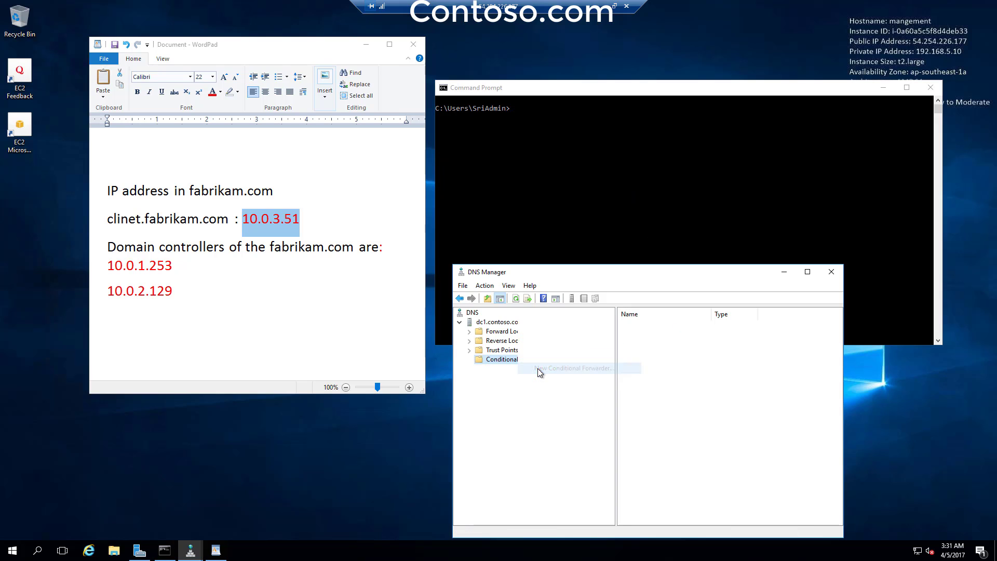
type("fa")
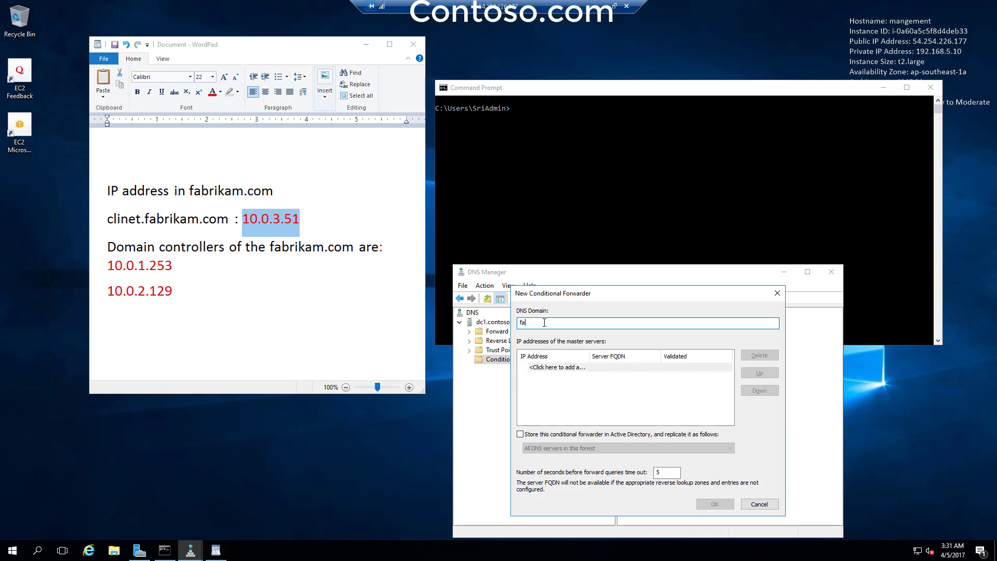
type("brikam.com")
left_click_drag(108, 266, 249, 280)
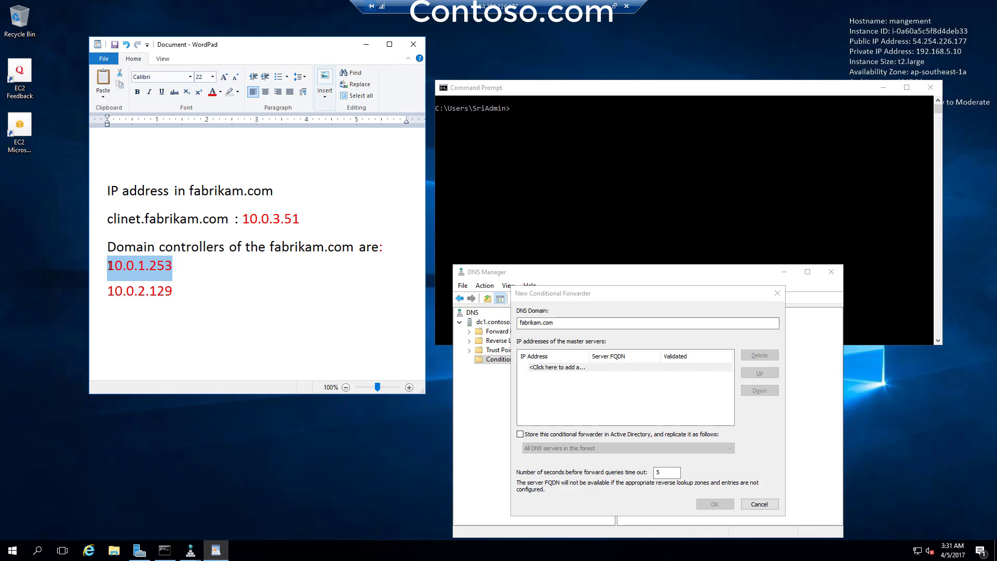
left_click(545, 368)
key("ctrl+v")
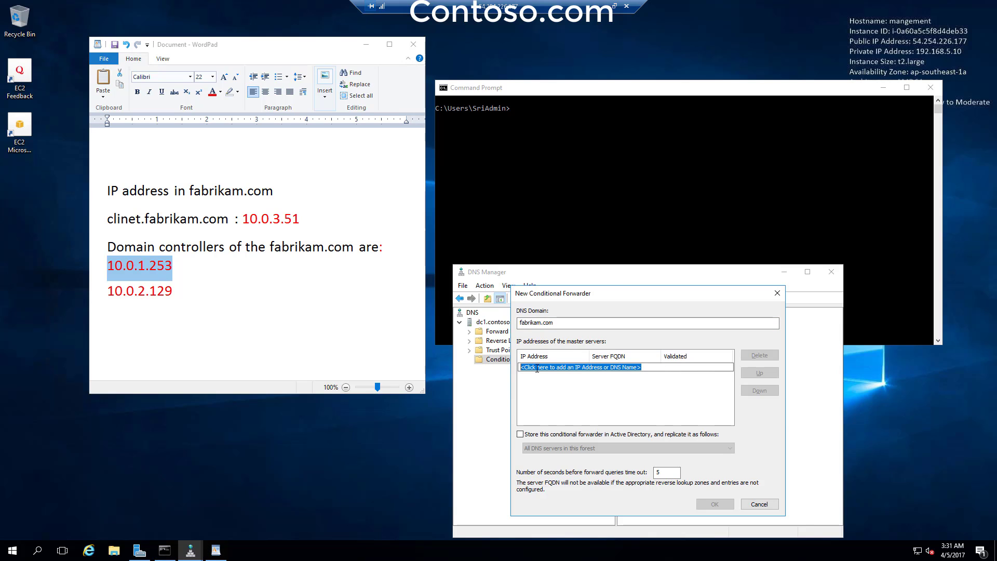
key("Return")
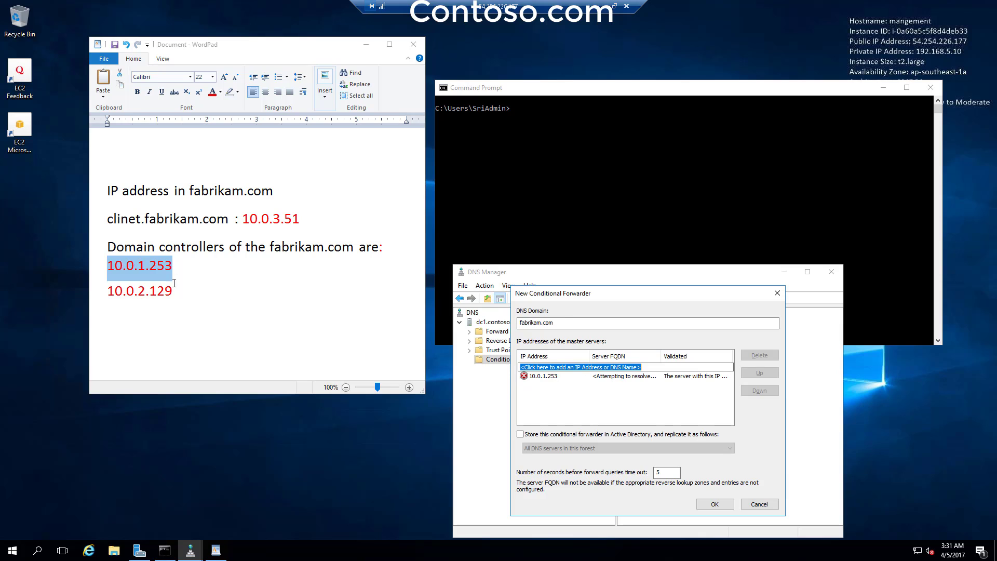
- Add 10.0.2.129 as the second master server and save the forwarder
left_click_drag(175, 291, 118, 292)
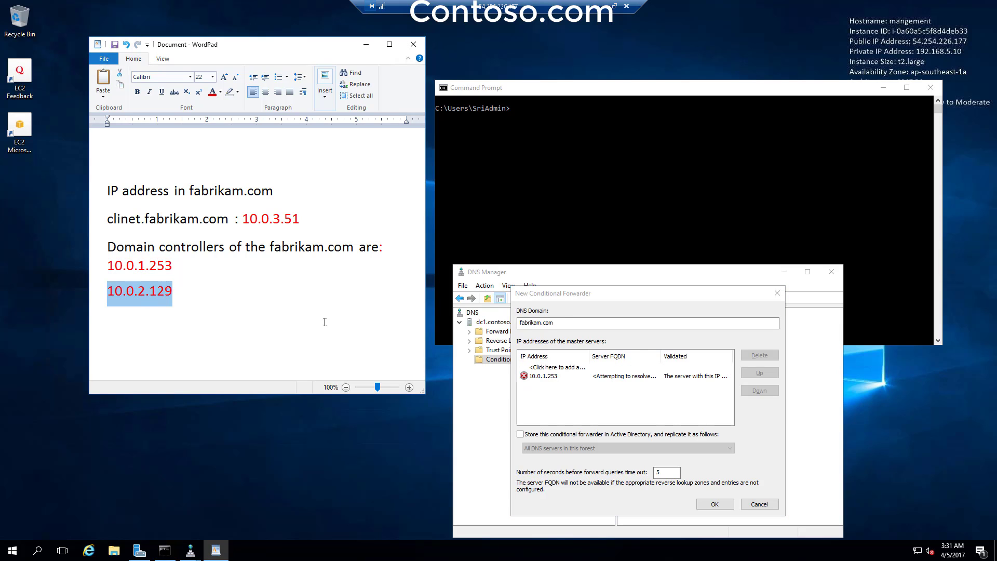
left_click(542, 367)
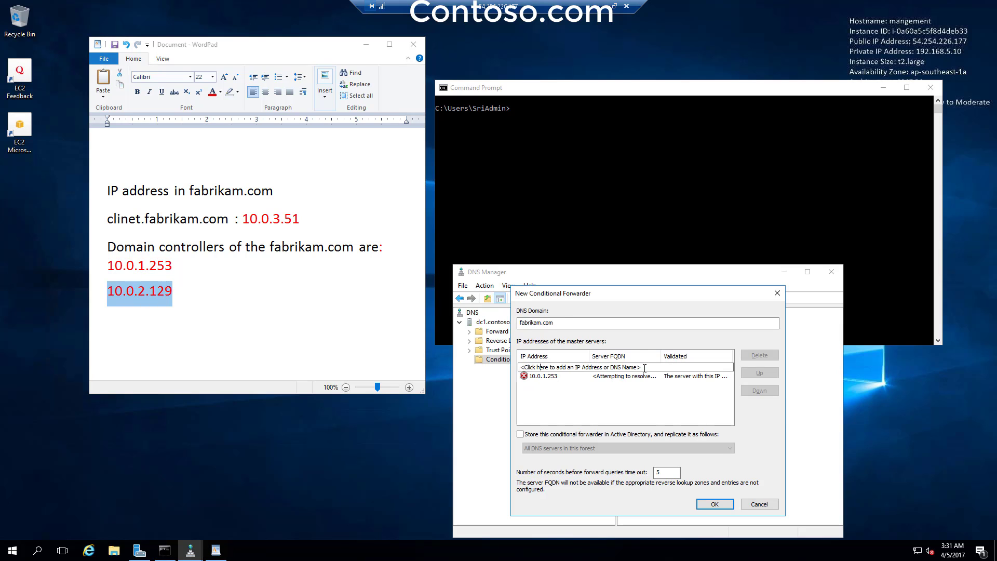
key("ctrl+v")
key("Return")
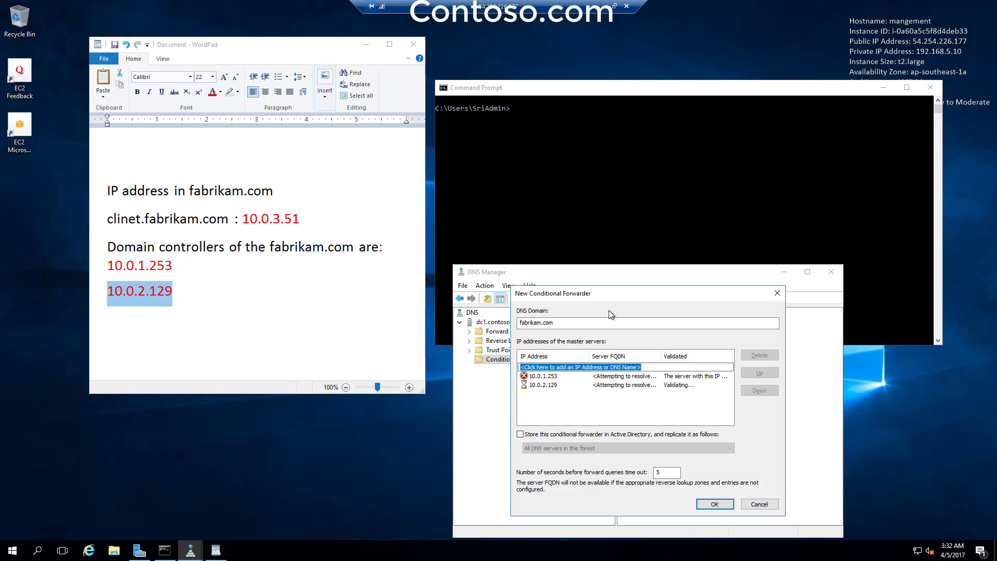
left_click_drag(618, 293, 613, 255)
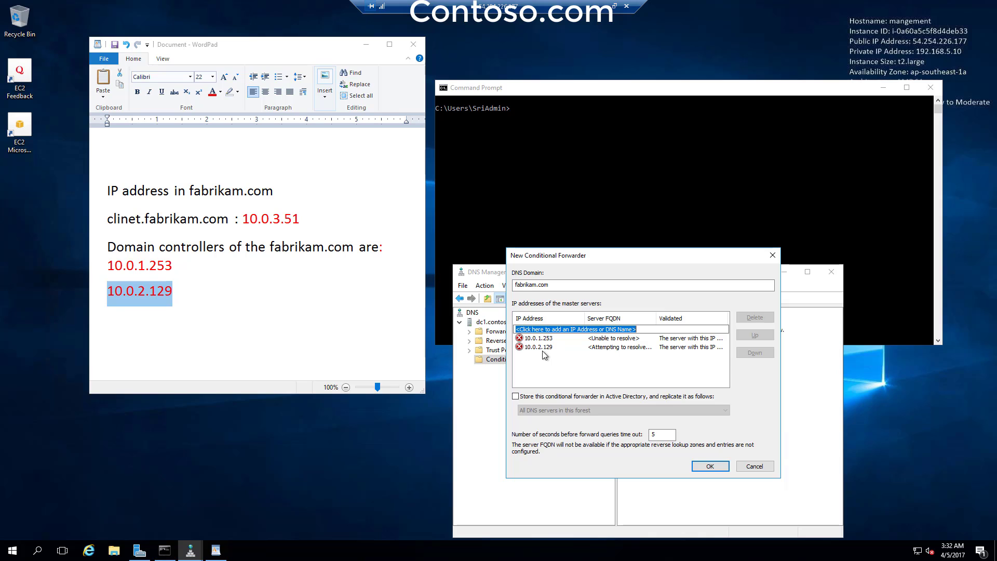
left_click(710, 467)
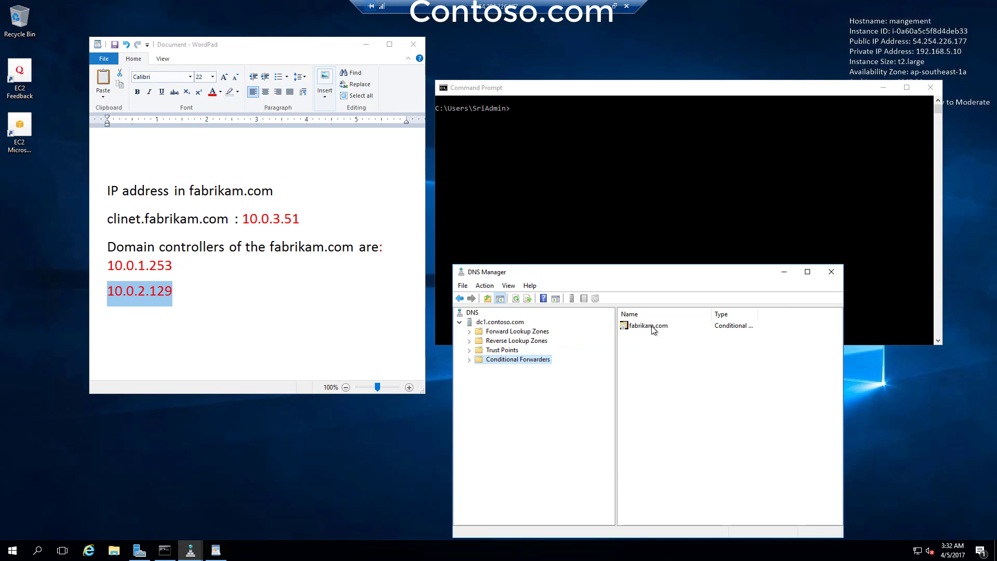
- Try ipconfig /flushdns in the regular Command Prompt, which is refused without elevation
left_click(547, 170)
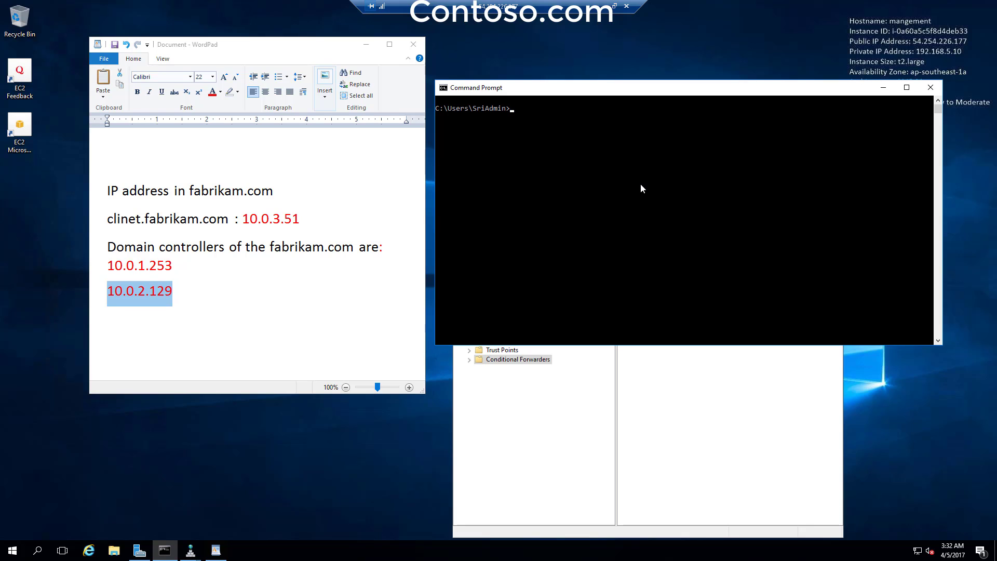
type("ipconfig /flushdns")
key("Return")
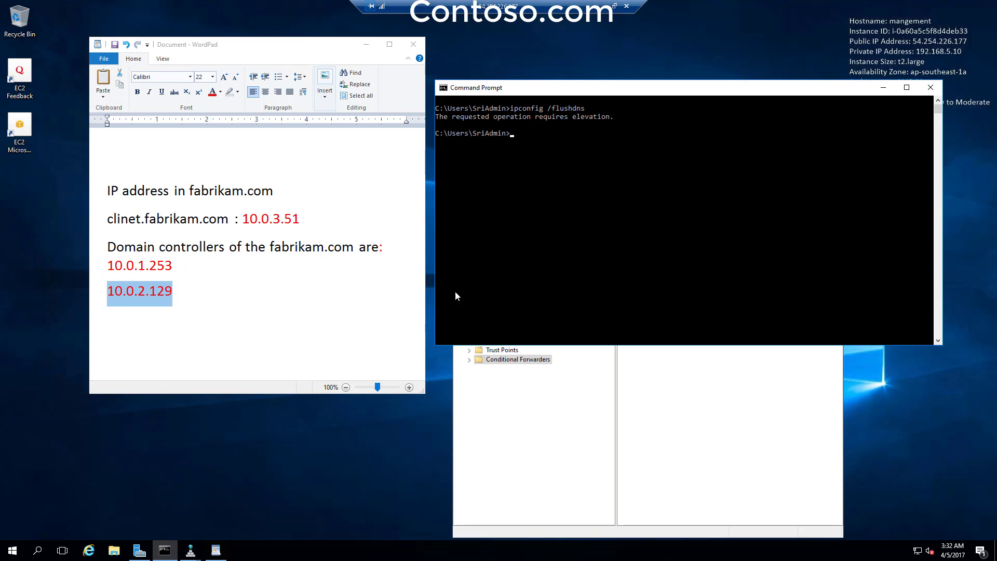
- Open Command Prompt as administrator, accept the UAC prompt, and move it upper right
left_click(21, 553)
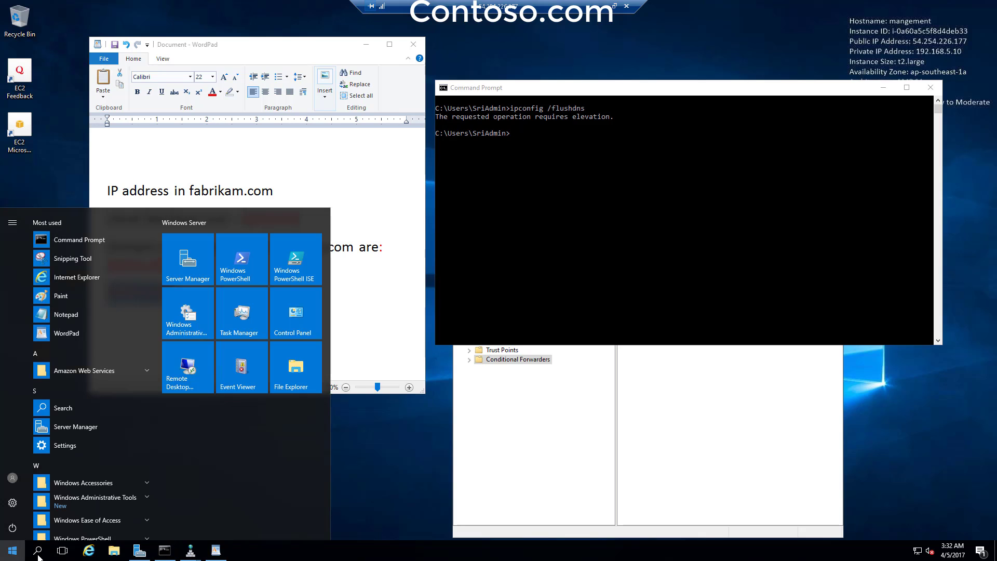
left_click(38, 554)
type("cmd")
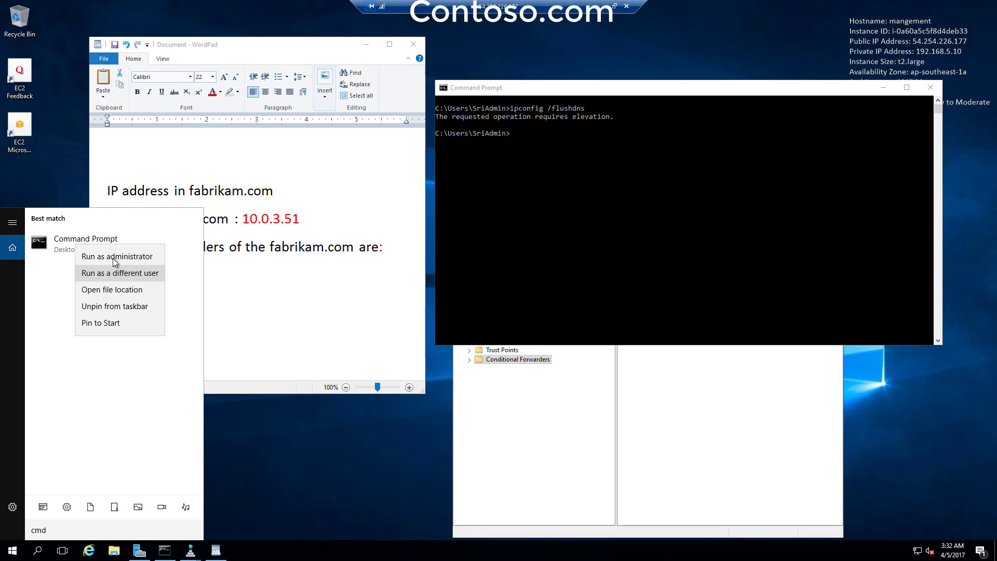
left_click(113, 259)
left_click(437, 345)
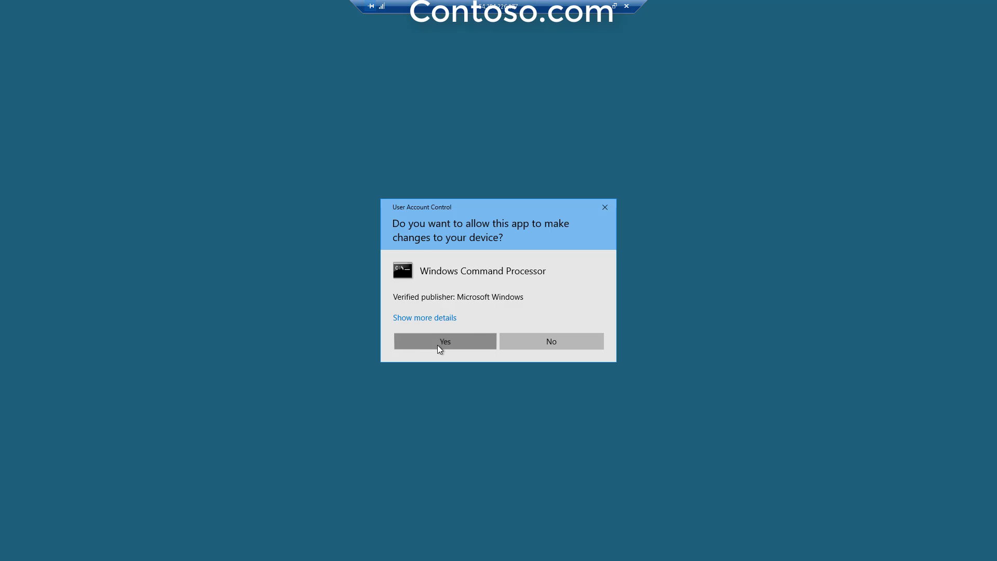
left_click_drag(434, 90, 843, 58)
- Flush the DNS cache and ping fabrikam.com, which resolves to 10.0.2.129 with 0% loss
left_click(697, 146)
type("ipcon")
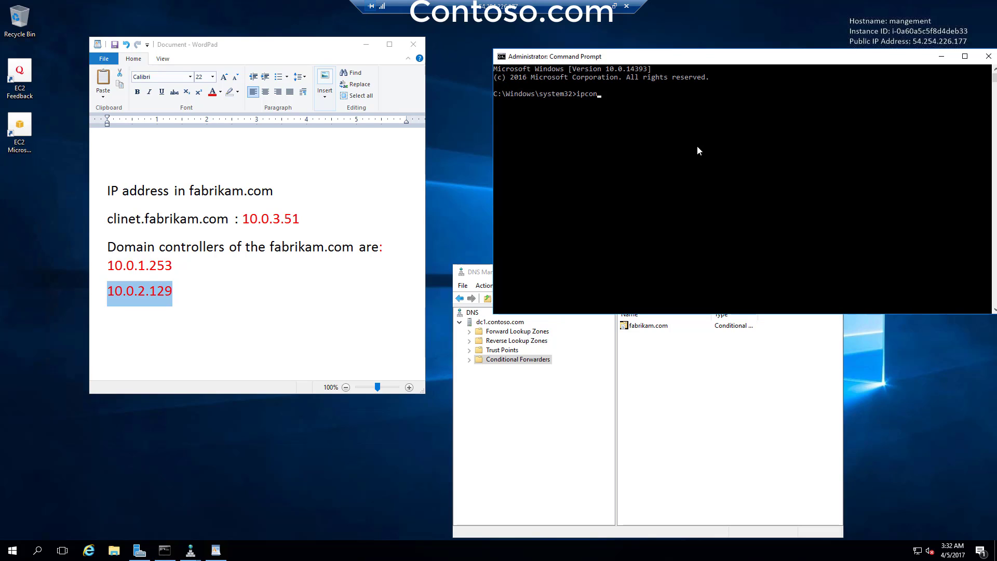
type("fig /flushdns")
key("Return")
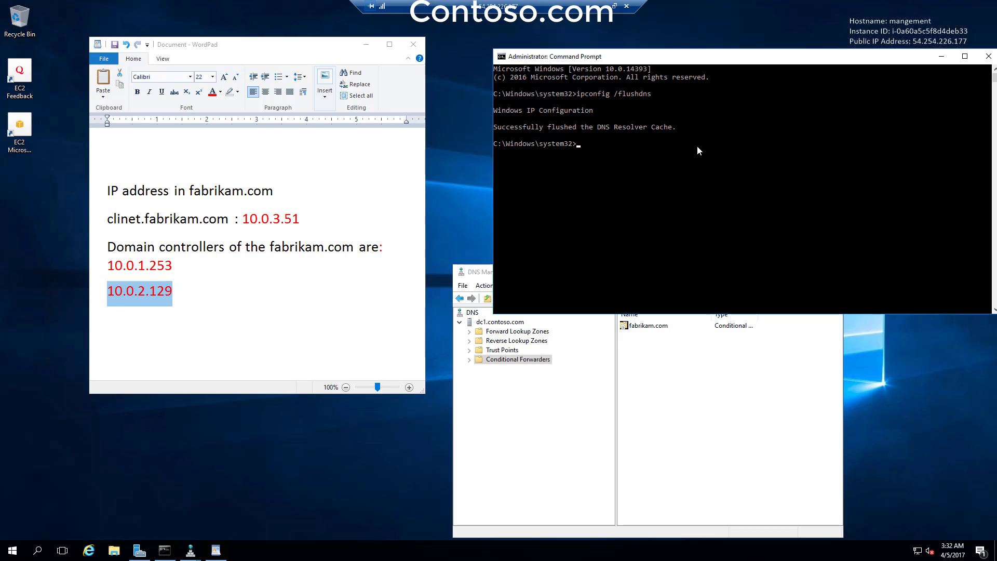
type("ping fabrikam.com")
key("Return")
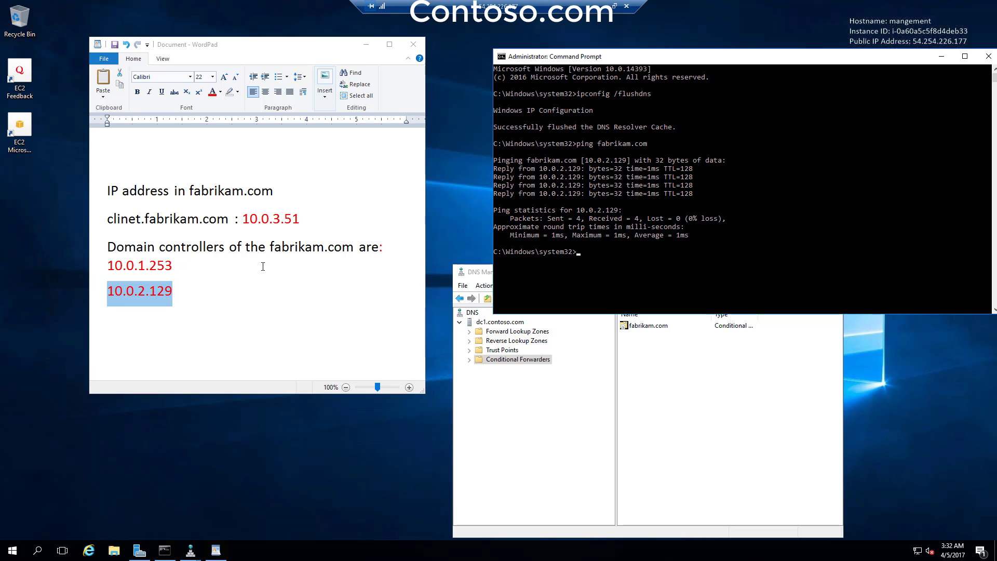
- Select 10.0.1.253 in the notes and rearrange the DNS Manager and notes windows
key("alt+Tab")
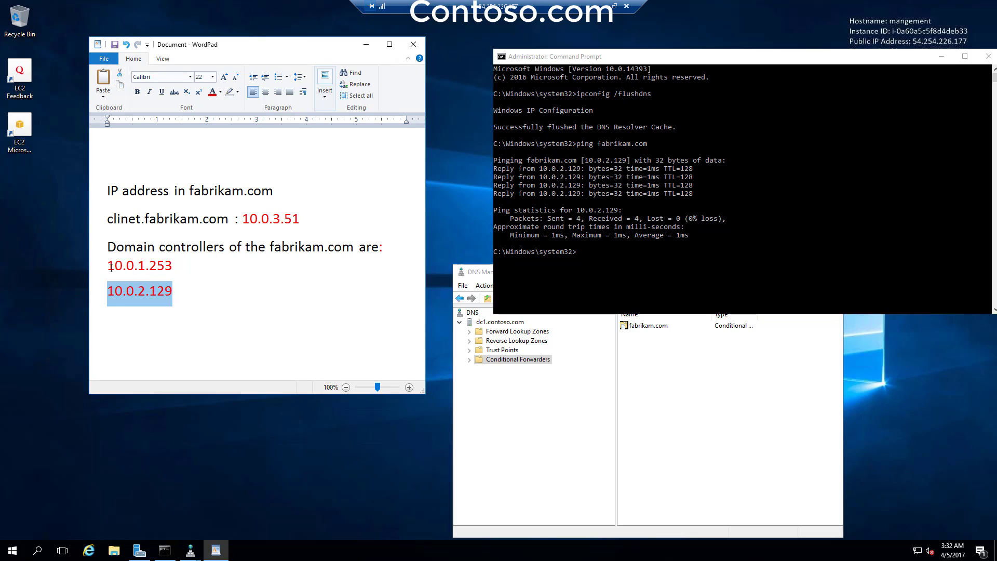
left_click_drag(110, 268, 107, 294)
left_click(681, 237)
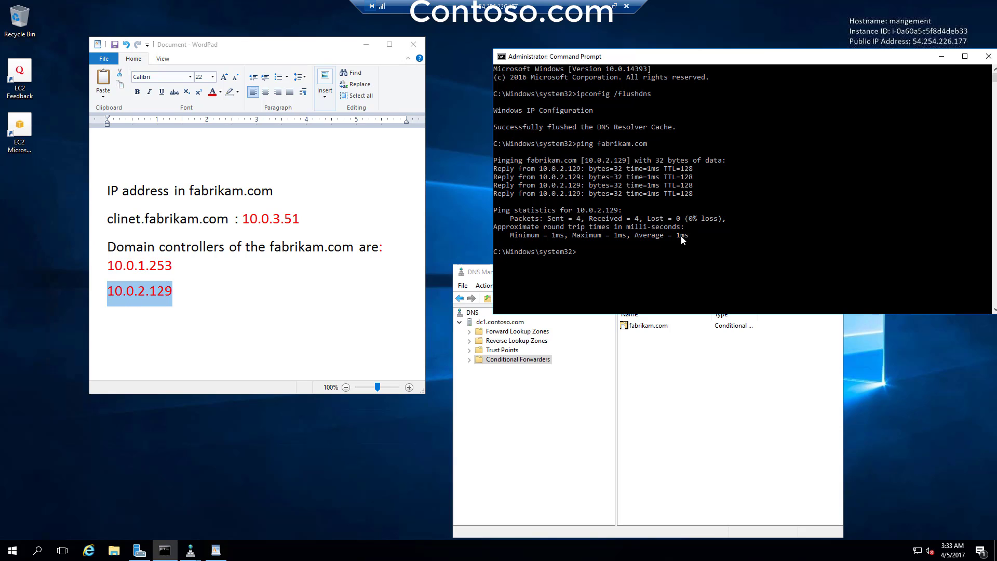
left_click_drag(474, 272, 432, 249)
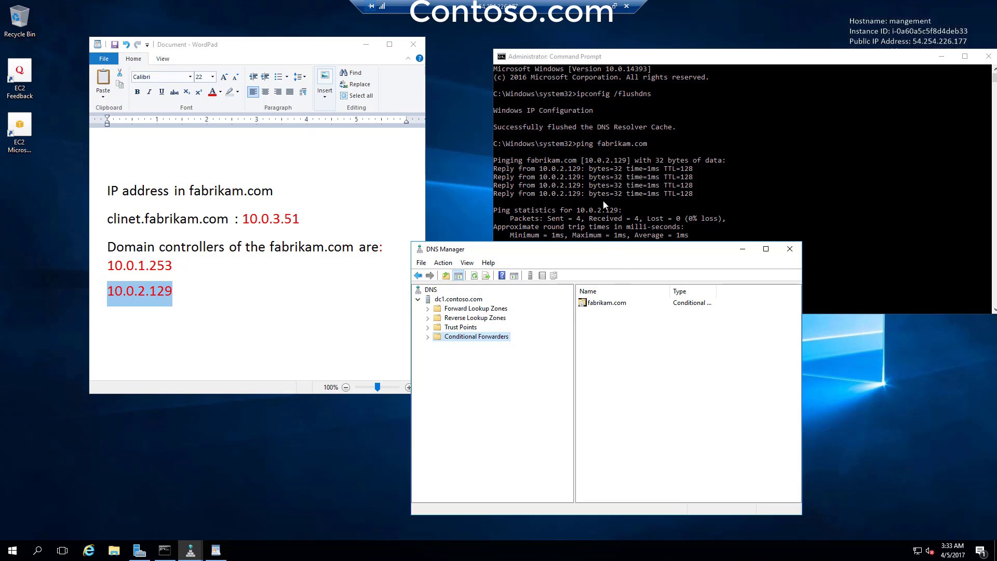
left_click(278, 261)
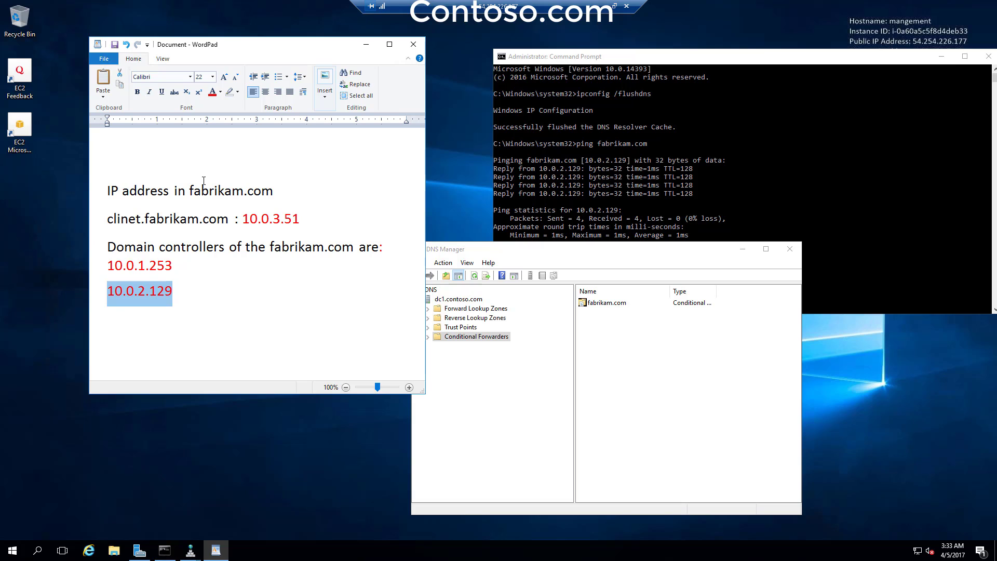
left_click_drag(529, 254, 552, 259)
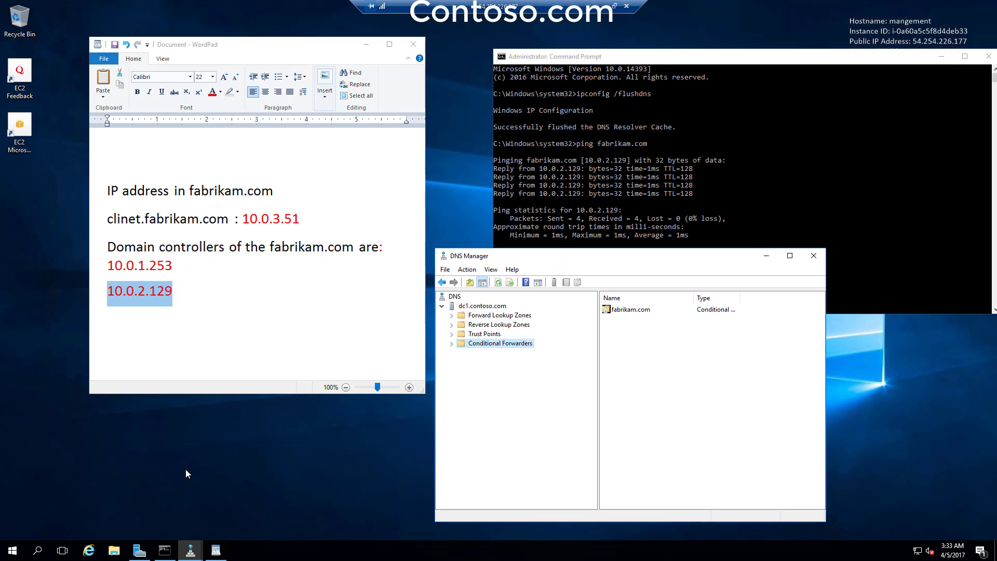
- Launch Active Directory Domains and Trusts from Server Manager Tools and open contoso.com's Properties
left_click(139, 558)
left_click(763, 129)
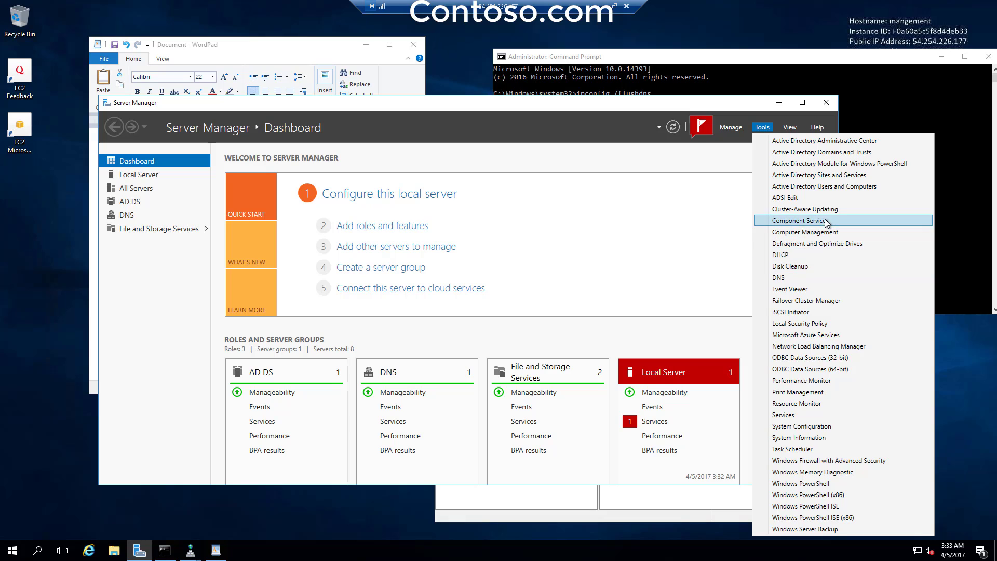
left_click(847, 155)
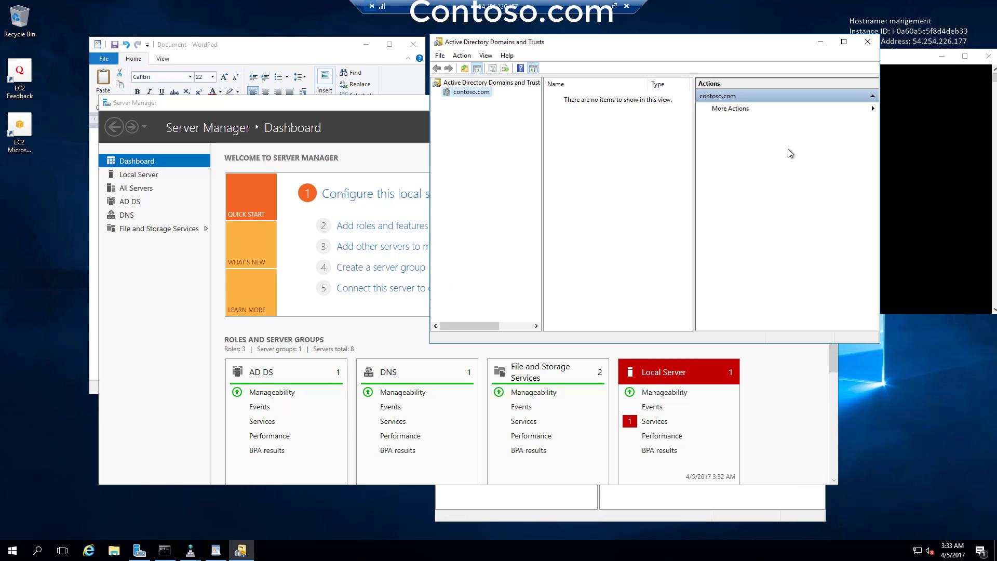
left_click_drag(699, 47, 406, 152)
left_click(779, 102)
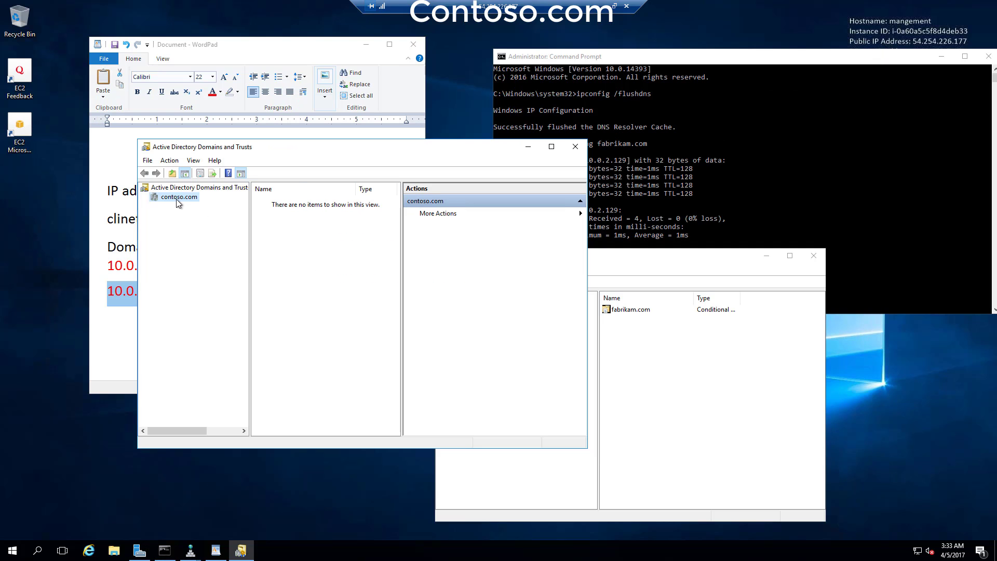
right_click(176, 199)
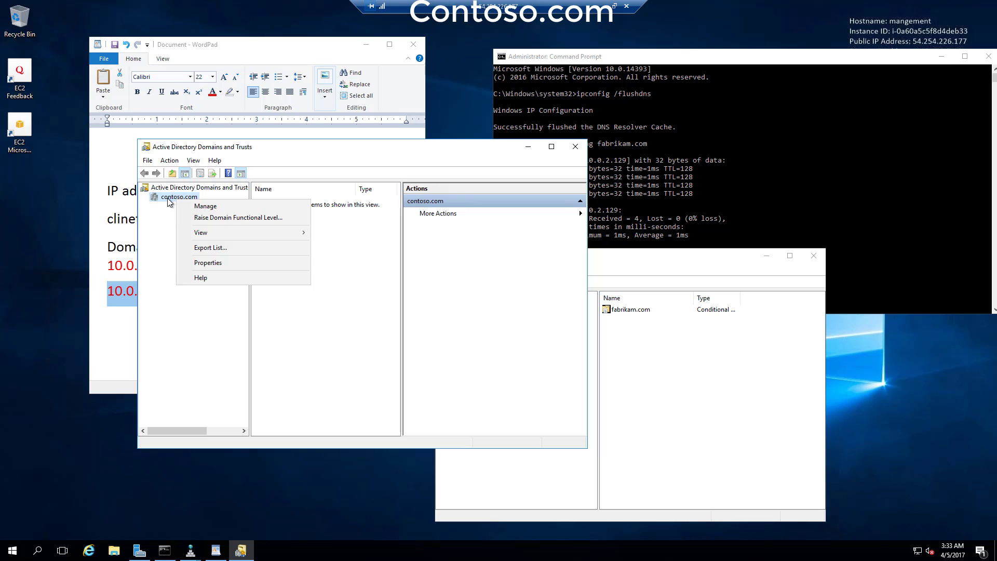
right_click(168, 198)
left_click(159, 211)
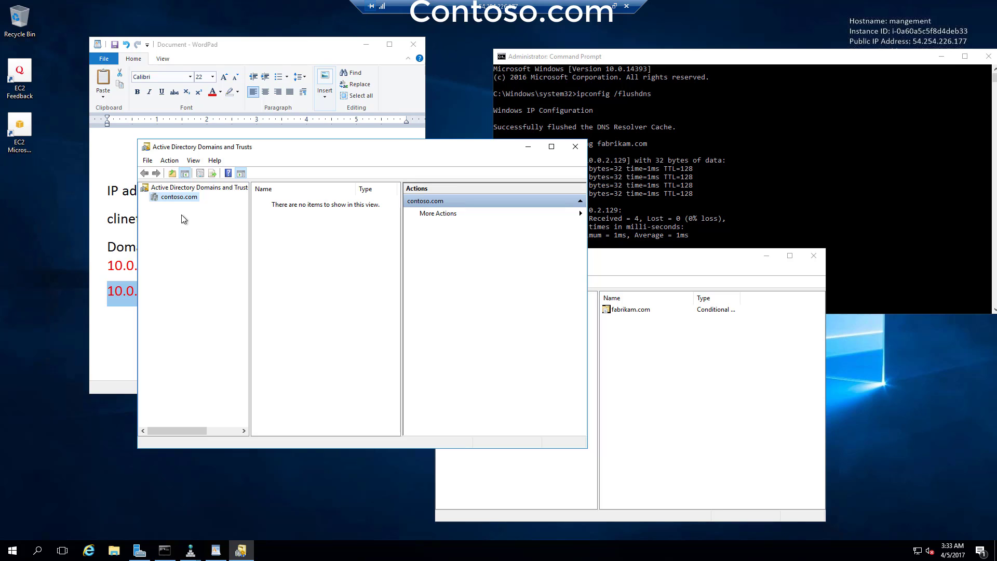
right_click(179, 199)
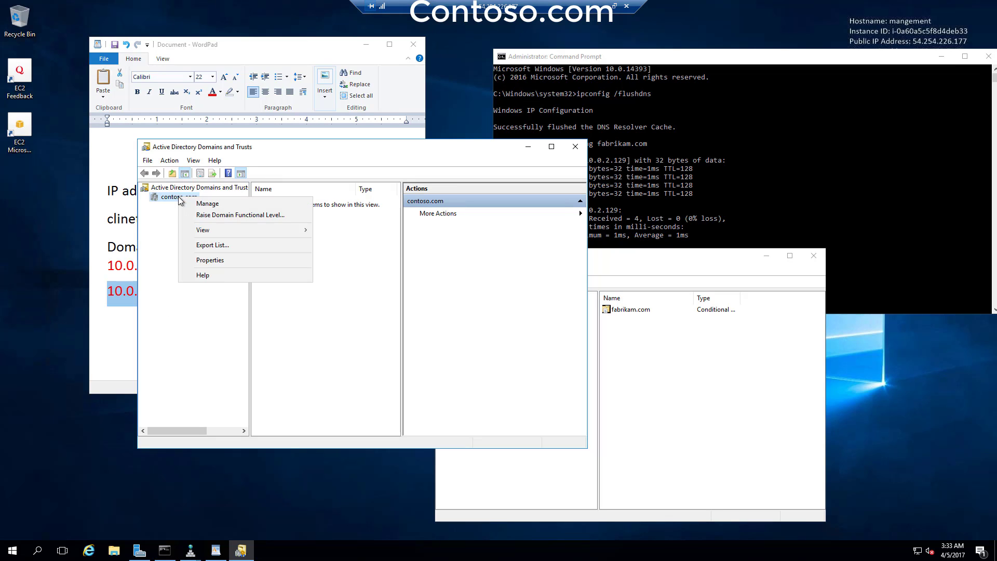
left_click(239, 260)
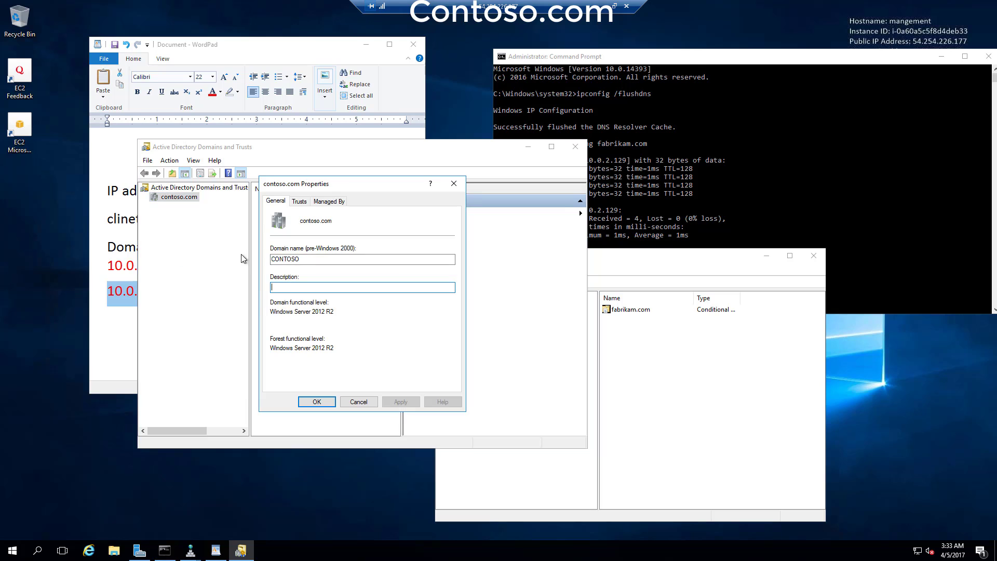
- Start a New Trust from the Trusts tab to fabrikam.com, choosing Forest trust and Two-way direction
left_click(299, 203)
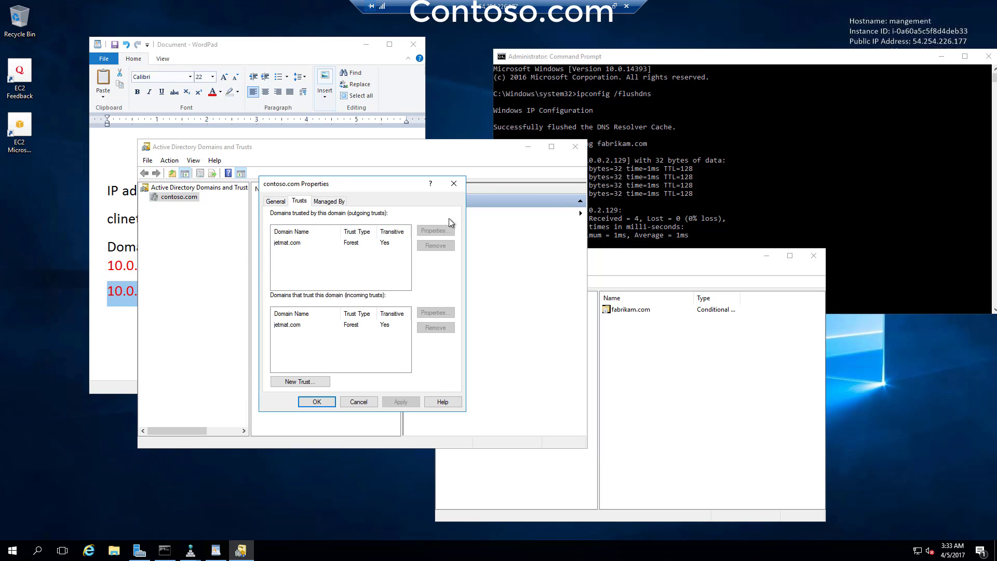
left_click(312, 383)
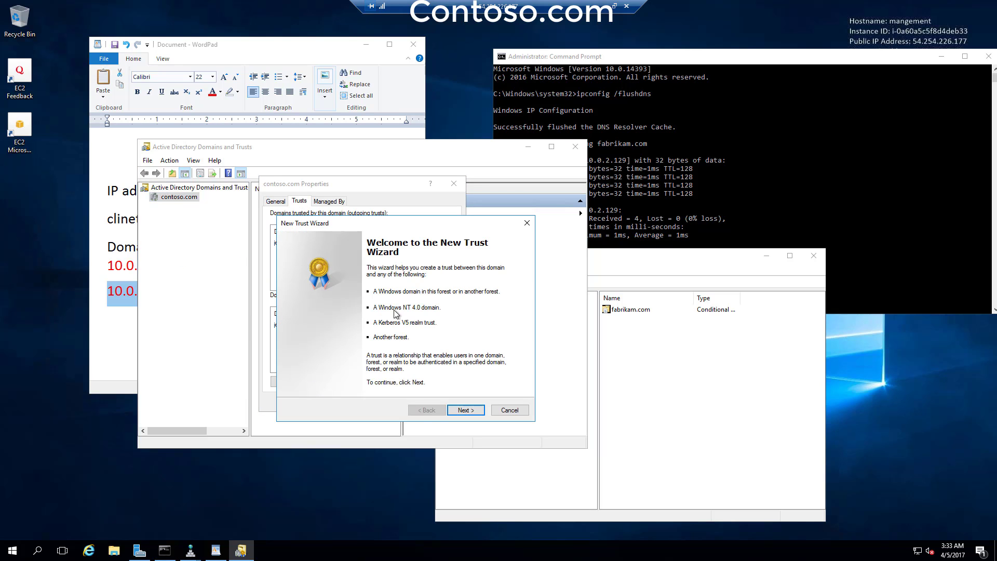
left_click(463, 411)
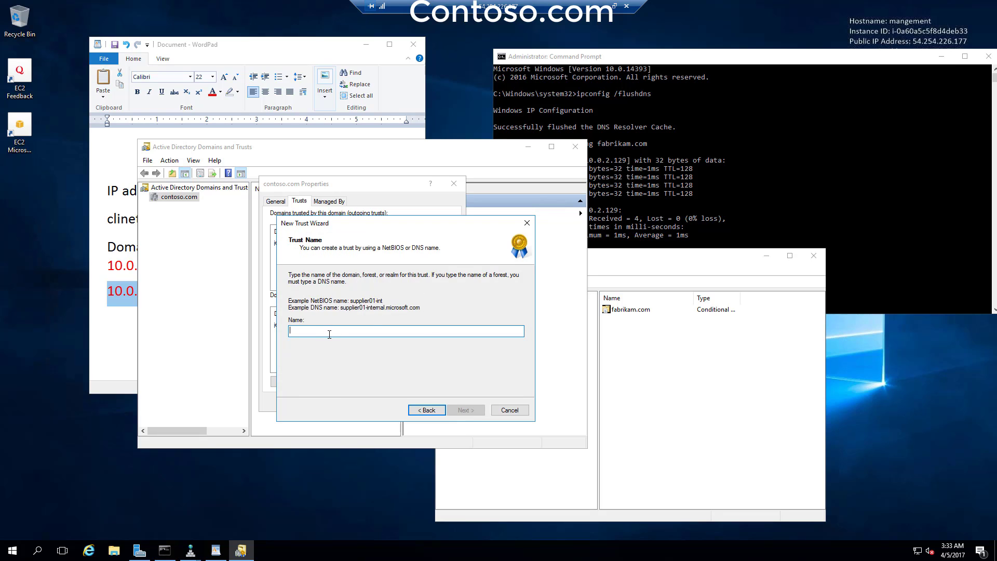
type("fabri")
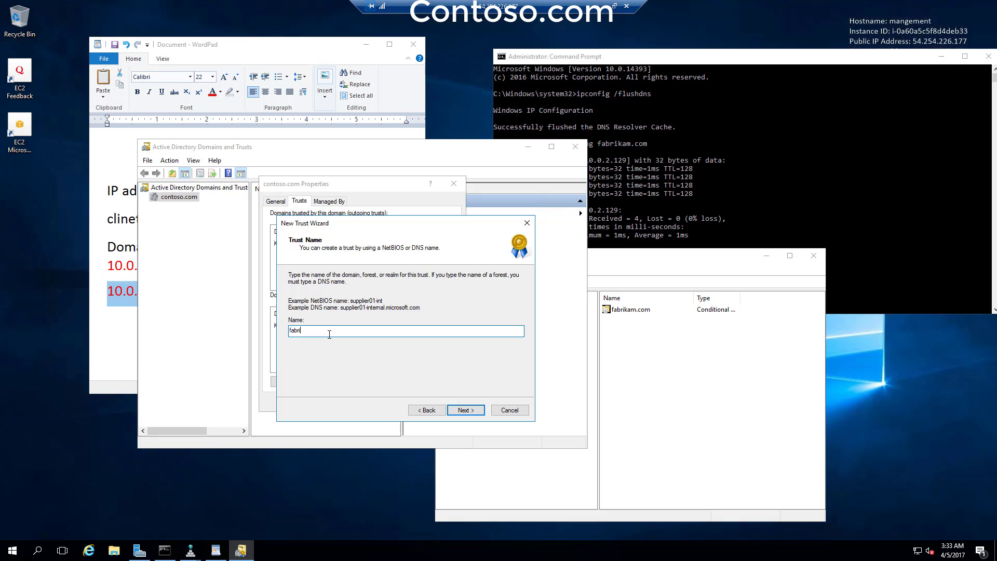
type("kam.com")
key("Return")
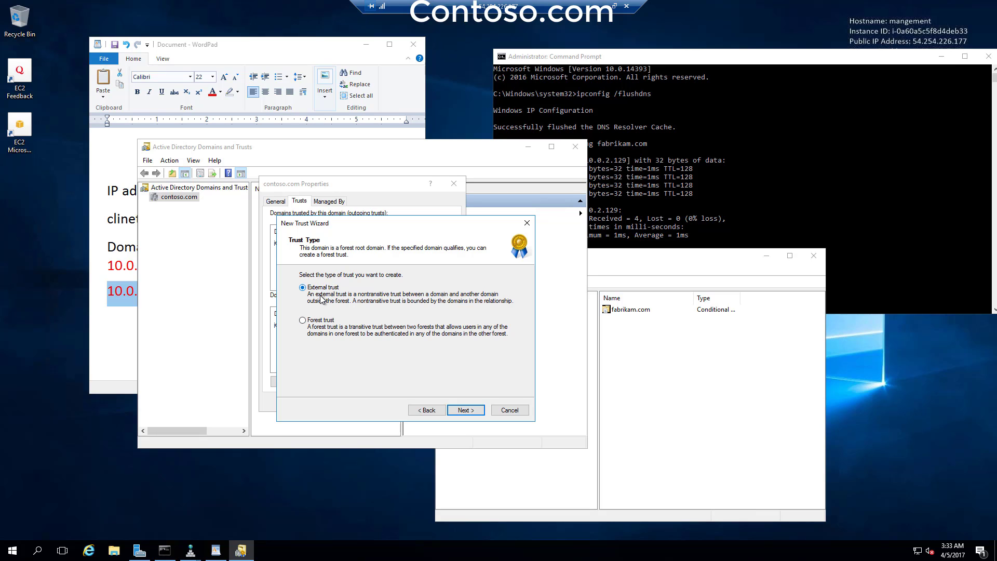
left_click(324, 321)
left_click(462, 410)
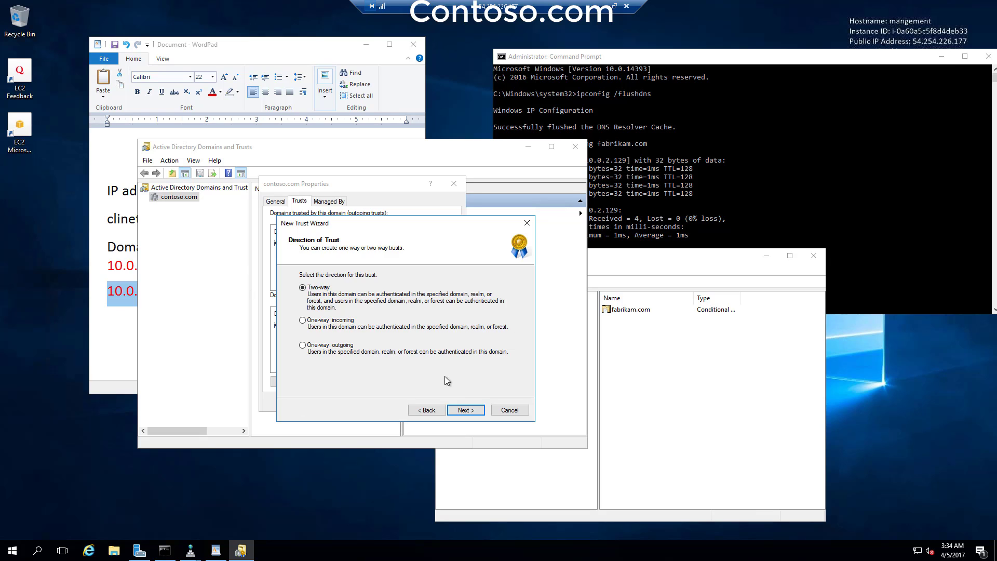
left_click(477, 412)
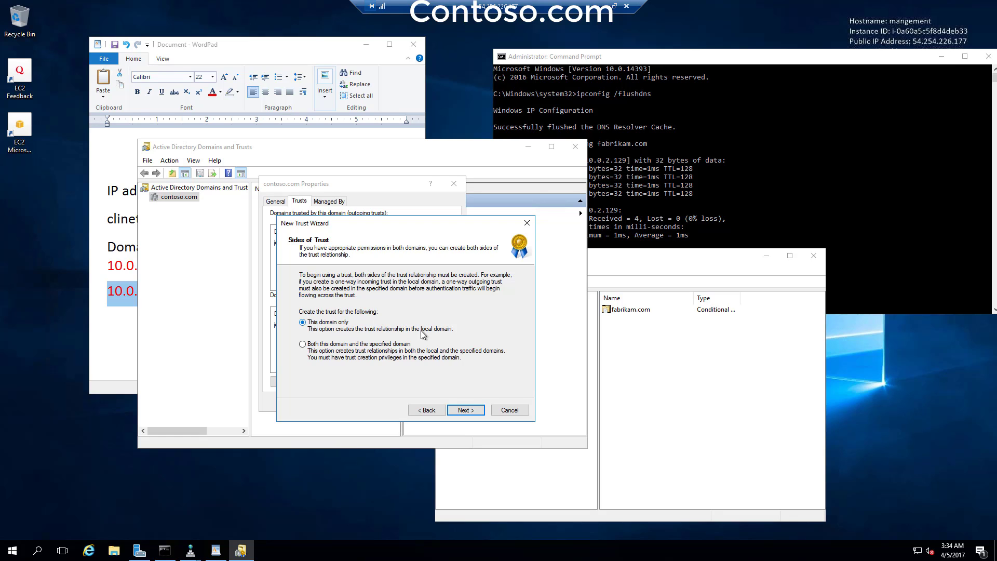
- Choose This domain only and Forest-wide authentication, then enter and confirm the trust password
left_click(464, 410)
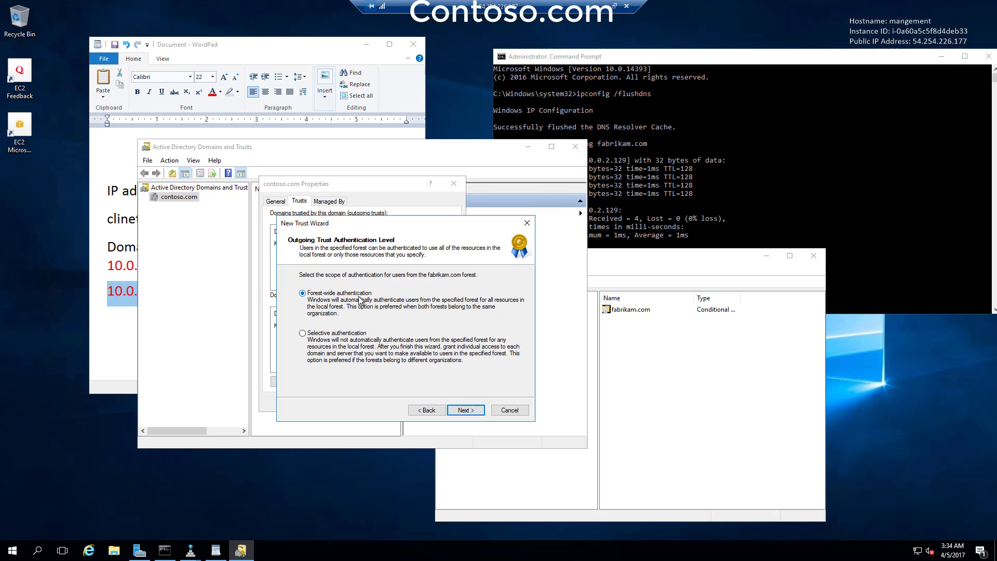
left_click(462, 410)
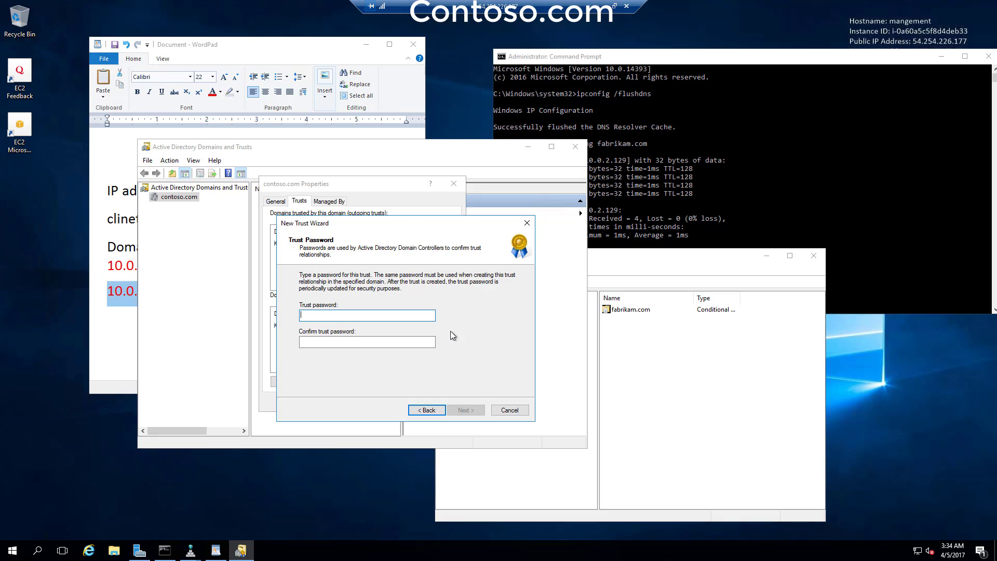
type("Password1")
left_click(390, 344)
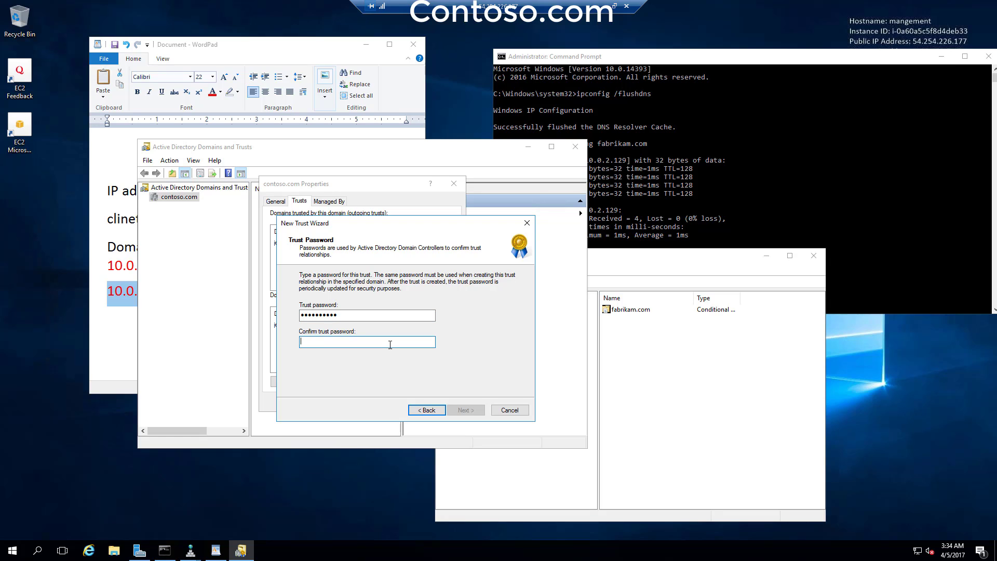
type("Password")
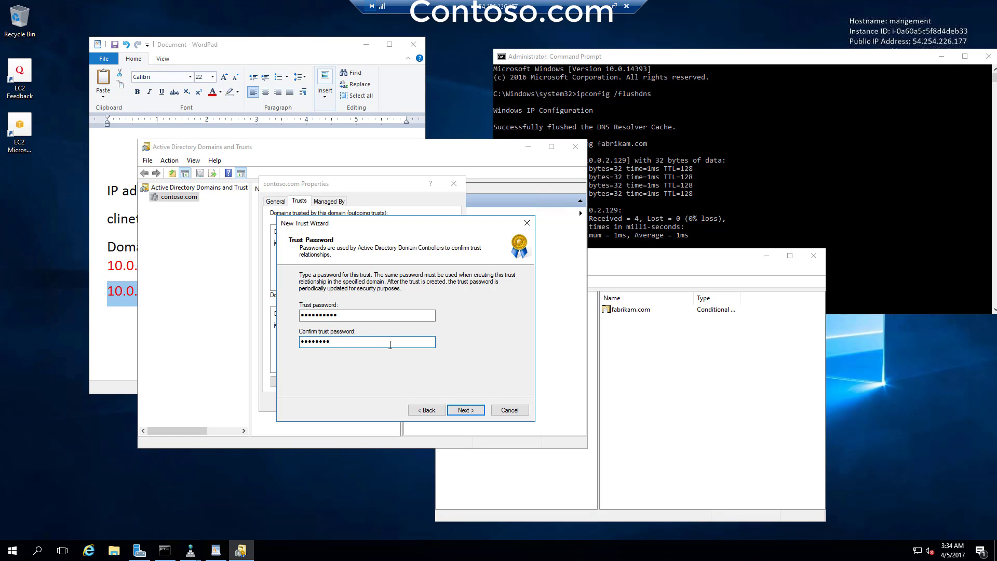
left_click(468, 412)
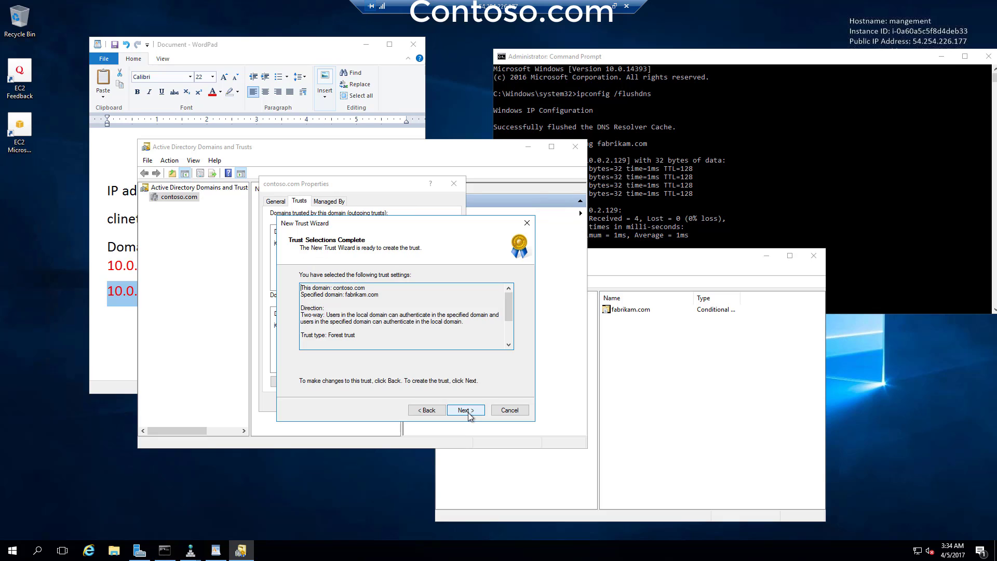
- Accept the reviewed settings, skip confirming the outgoing and incoming trusts, and finish the wizard
left_click(468, 411)
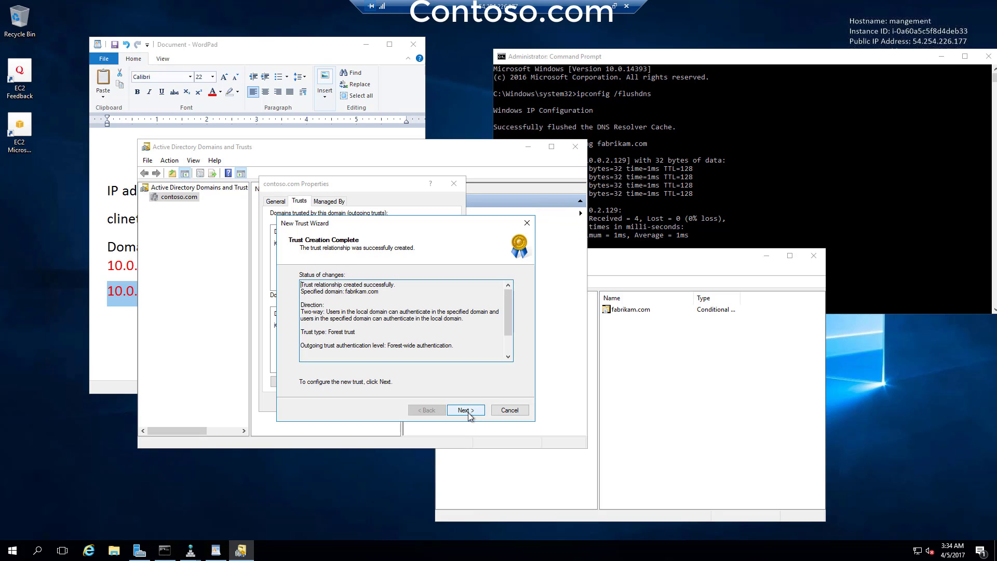
left_click(468, 411)
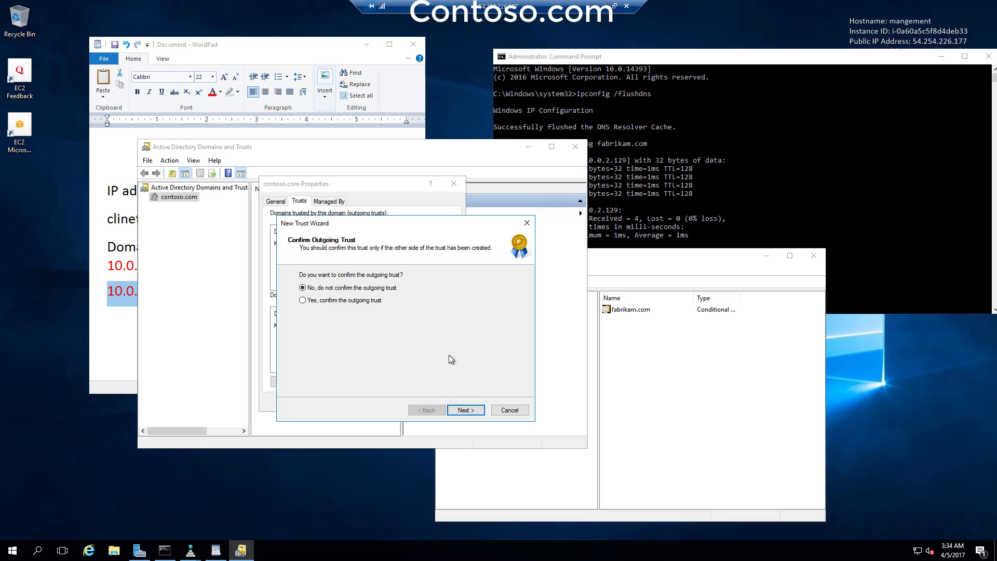
left_click(464, 410)
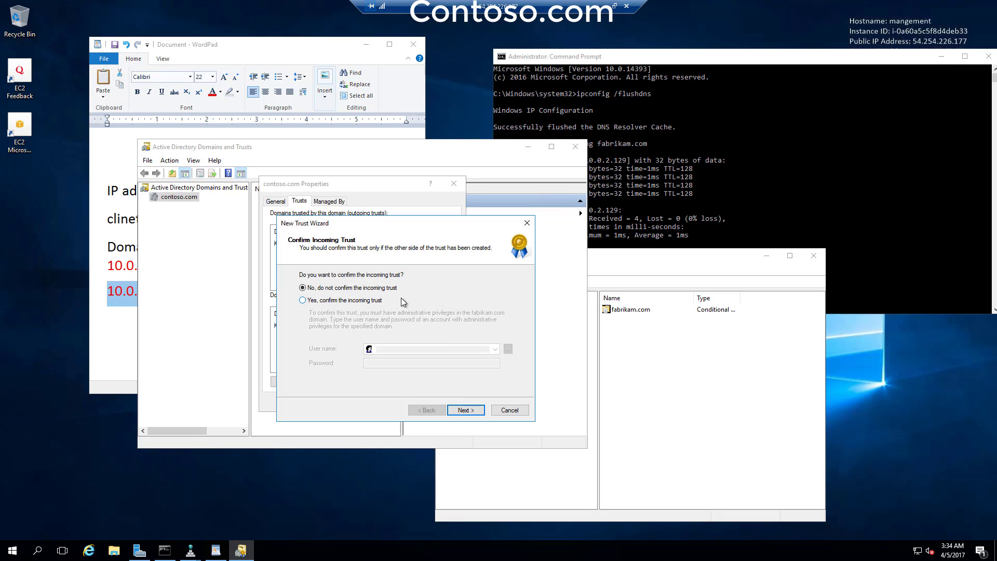
left_click(474, 411)
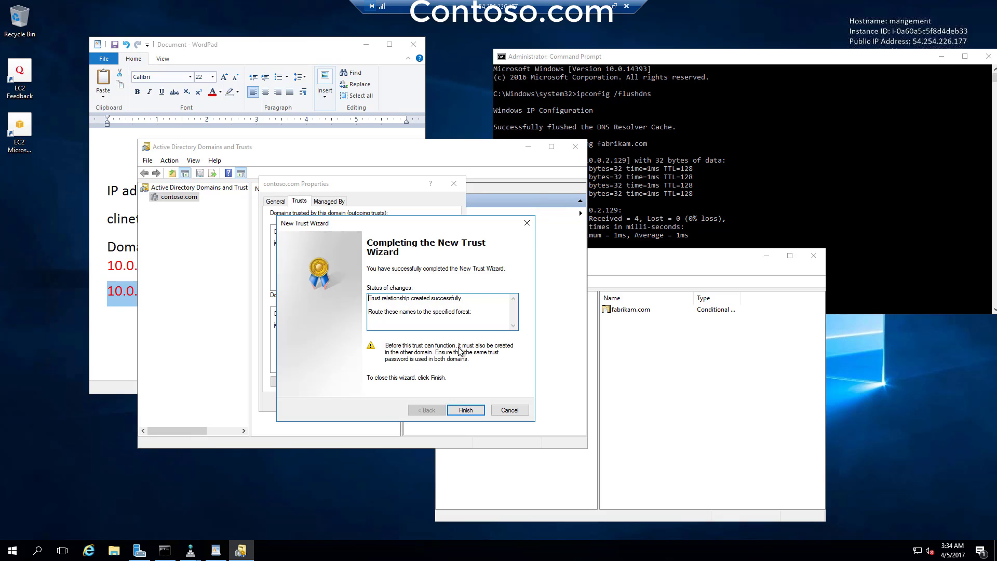
left_click(467, 410)
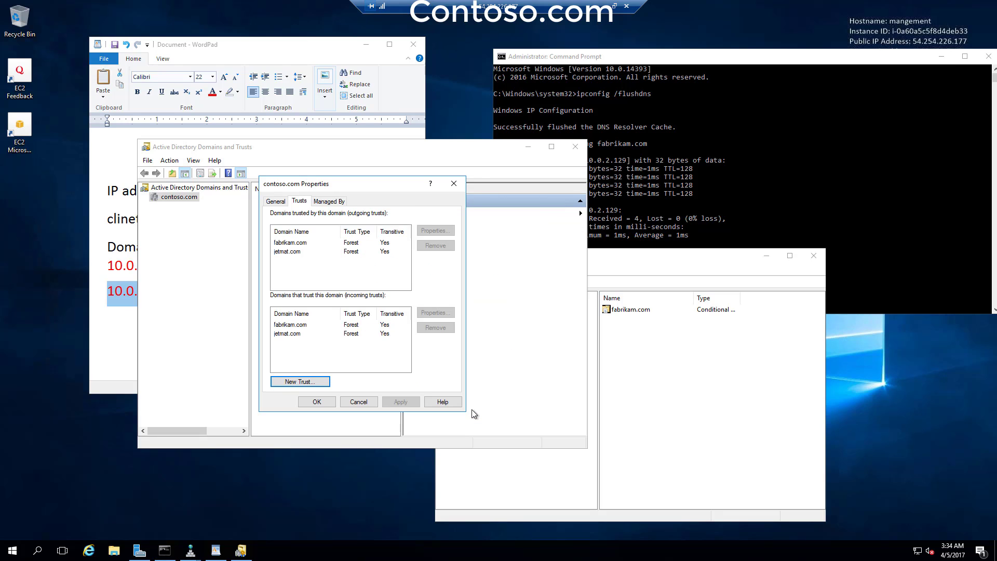
- Remove the stale outgoing jetmat.com trust from contoso.com
left_click(298, 252)
left_click(446, 245)
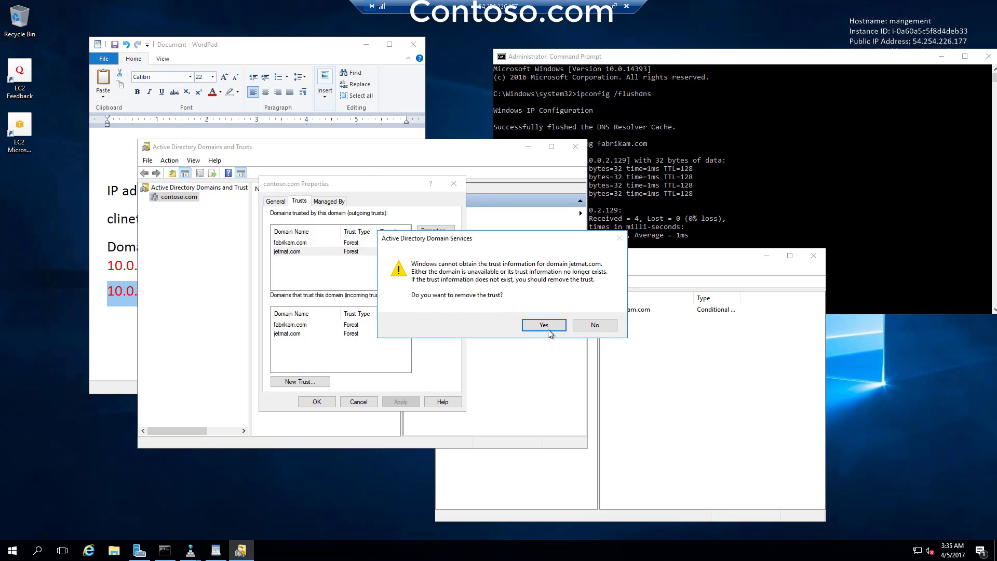
left_click(544, 325)
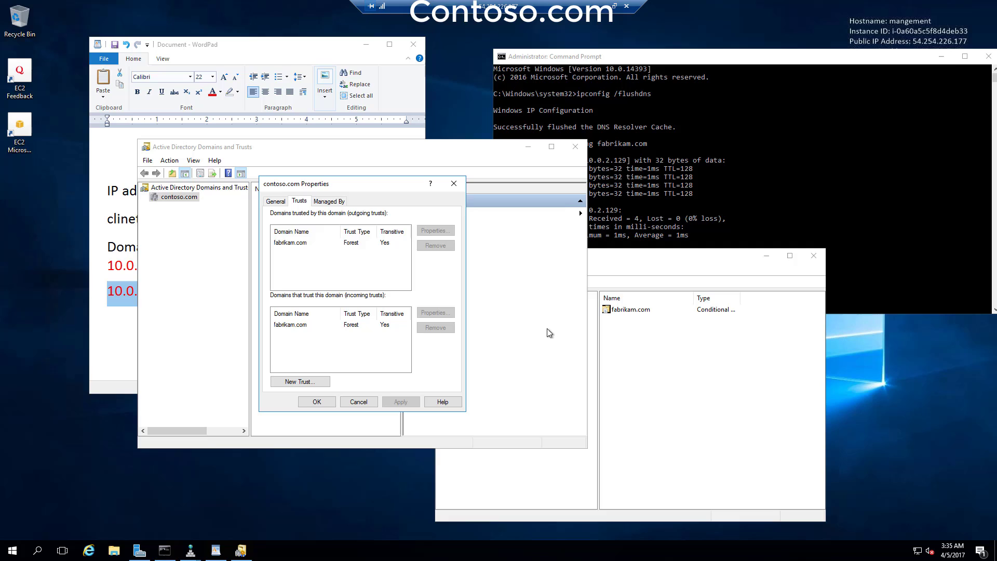
- Compare the outgoing and incoming fabrikam.com trusts, then close the contoso.com properties
left_click(291, 243)
left_click(301, 325)
left_click(302, 244)
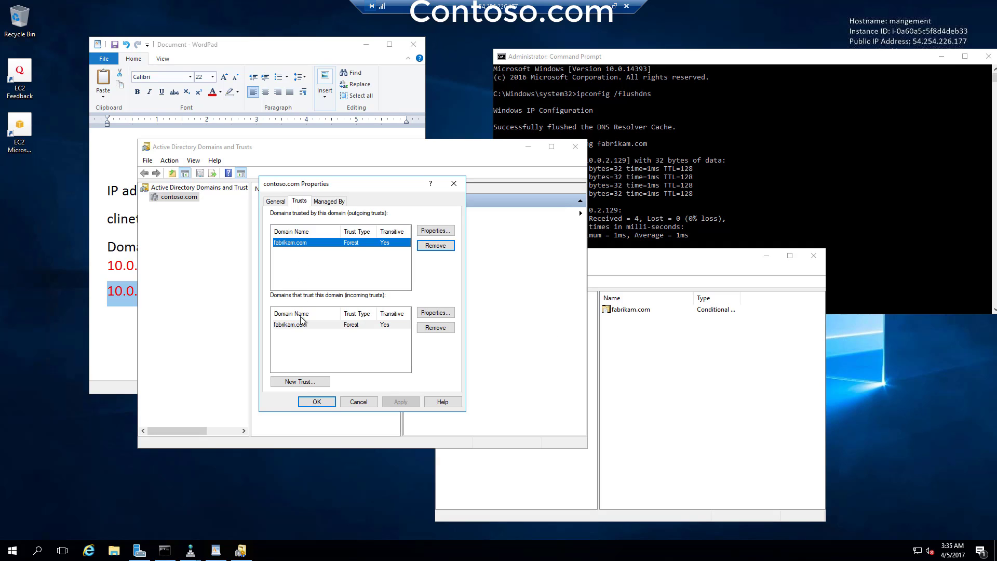
left_click(302, 325)
left_click(304, 245)
left_click(321, 323)
left_click(323, 246)
left_click(320, 325)
left_click(320, 245)
left_click(317, 405)
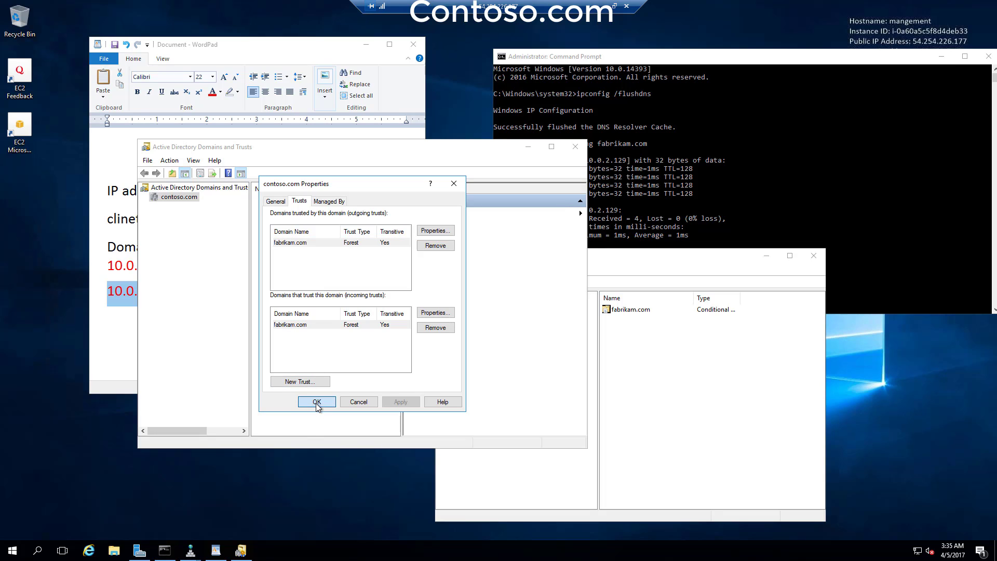
left_click(317, 403)
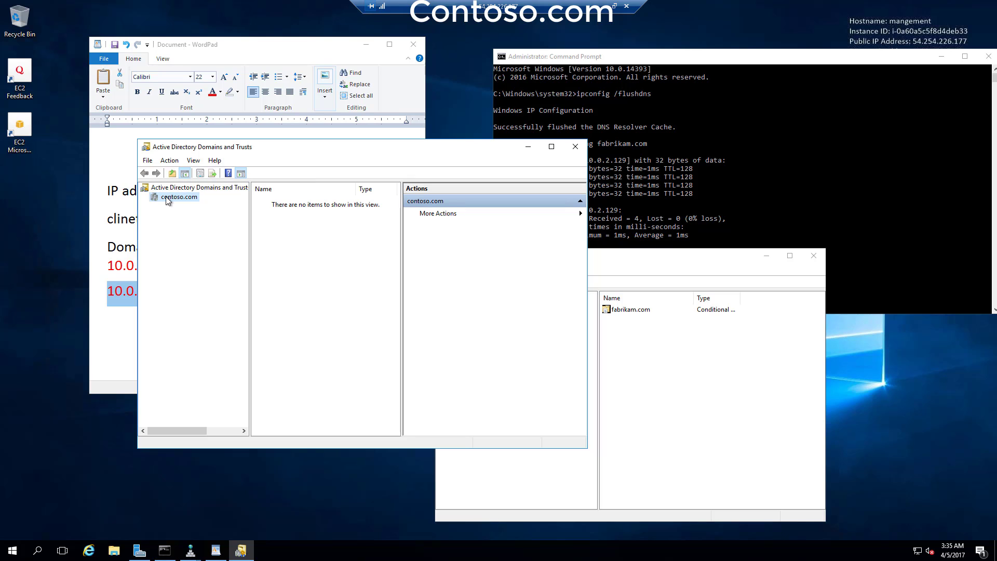
- Back in the AWS console, reload the directories and open fabrikam.com's Trust relationships tab
left_click(602, 6)
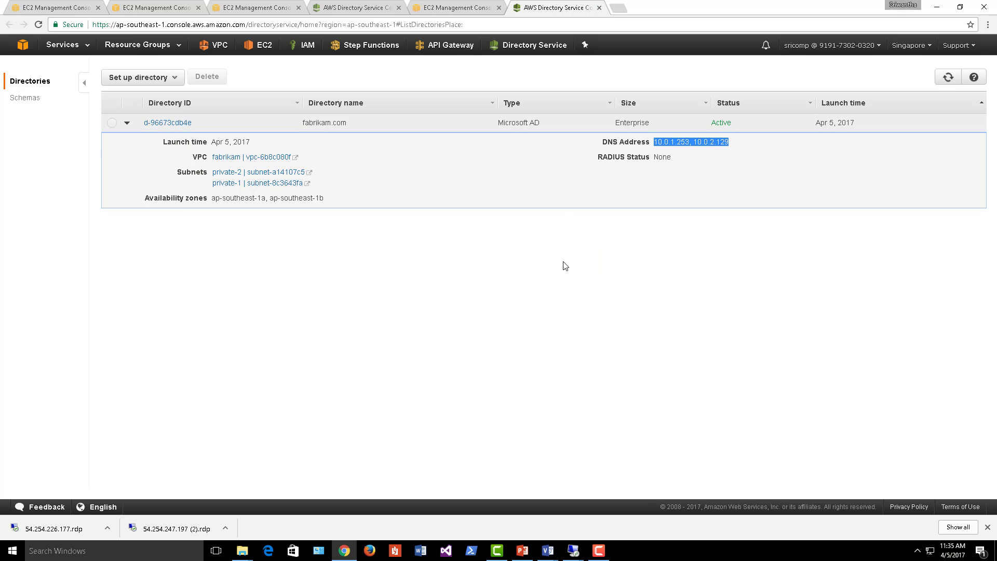
left_click(566, 266)
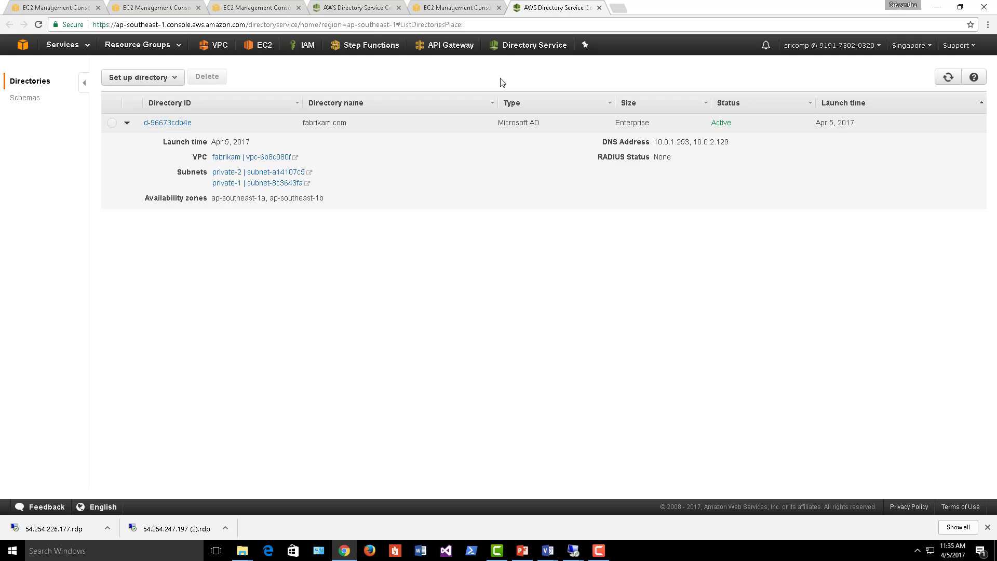
left_click(527, 50)
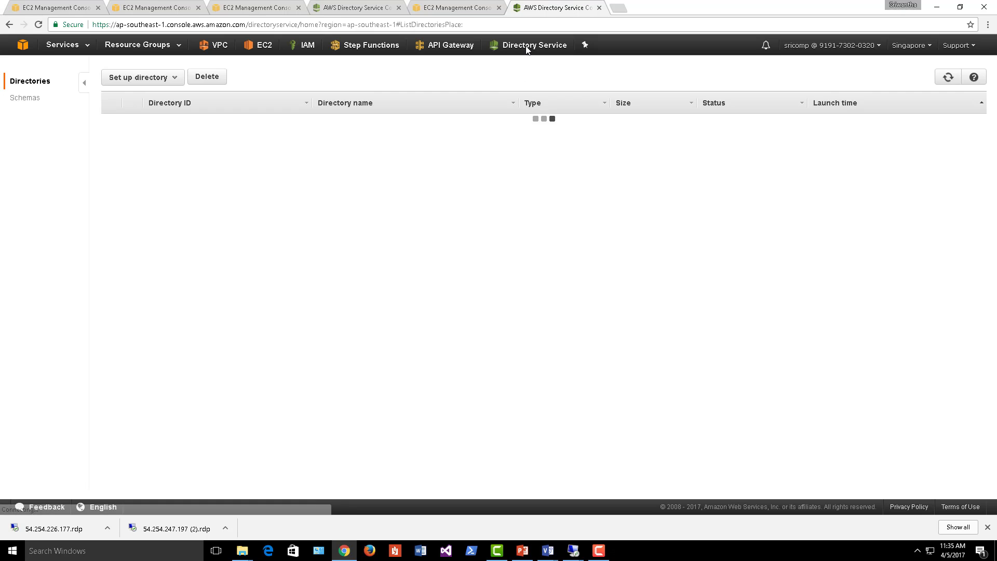
left_click(127, 124)
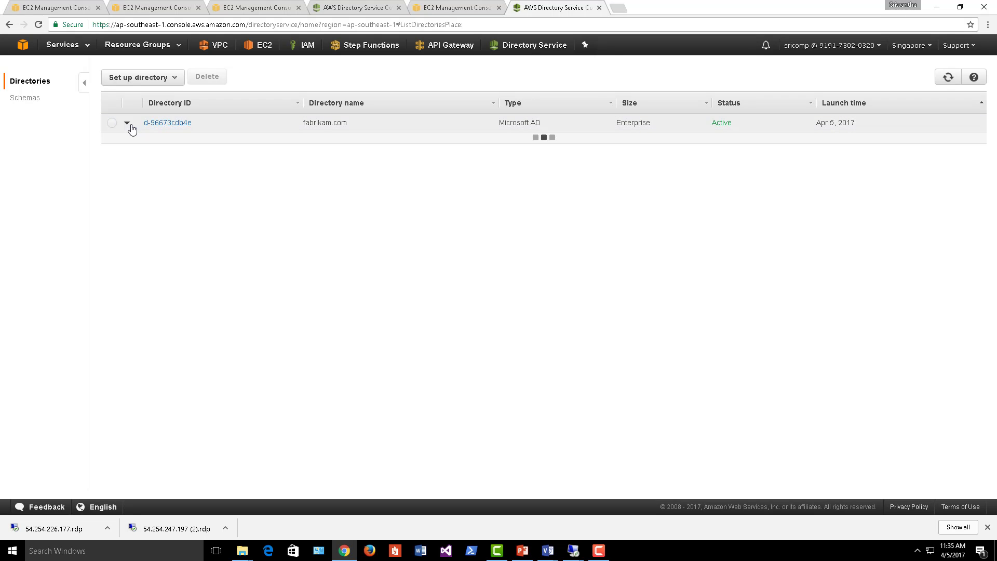
left_click(167, 123)
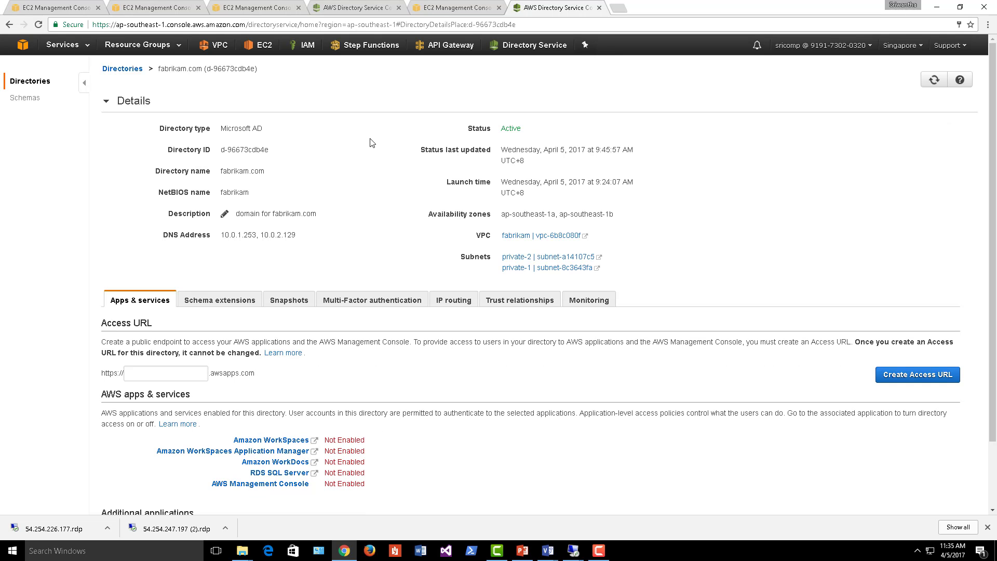
left_click(521, 304)
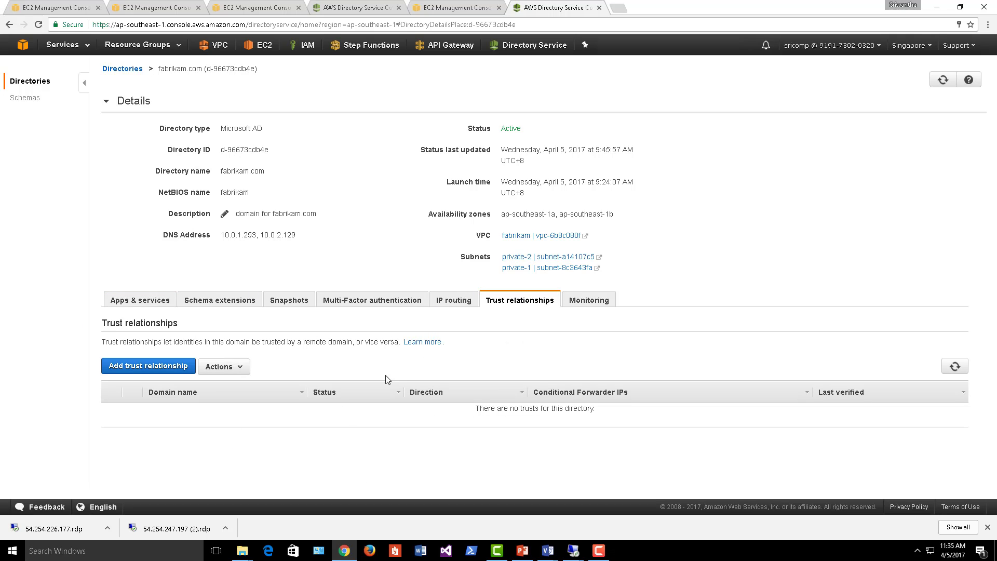
- Start a new trust relationship with remote domain contoso.com and enter the trust password
left_click(183, 369)
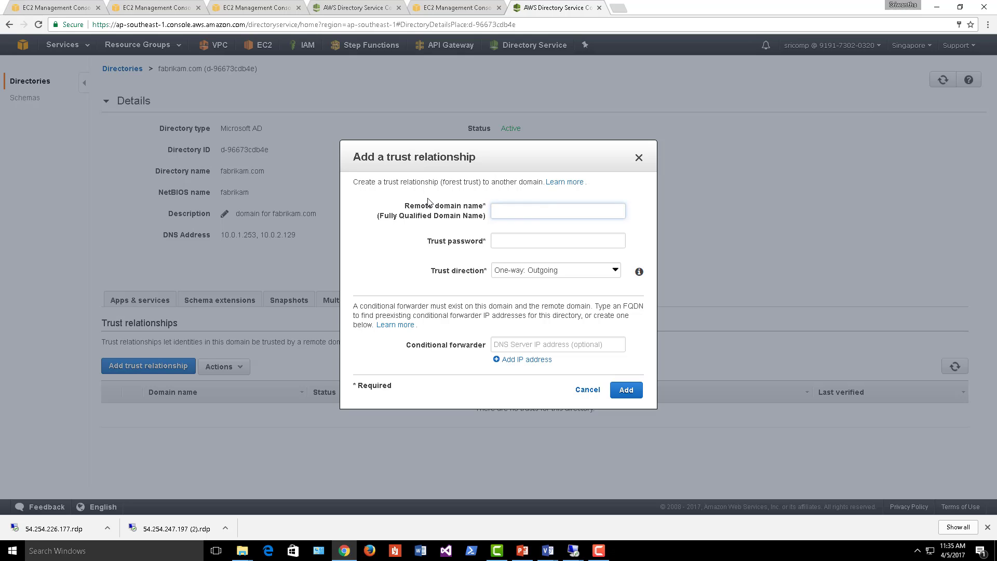
type("contoso.com")
key("Tab")
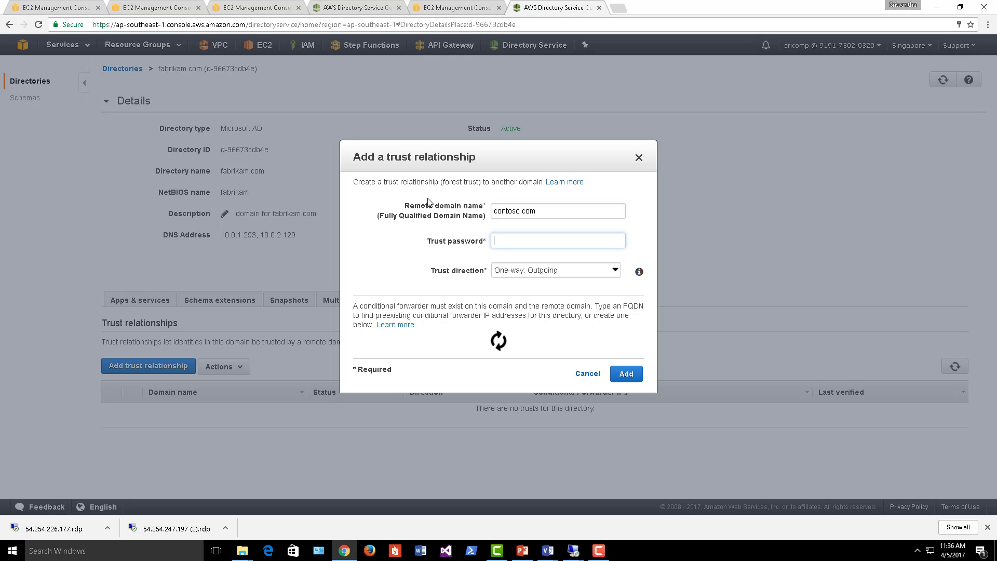
type("*****")
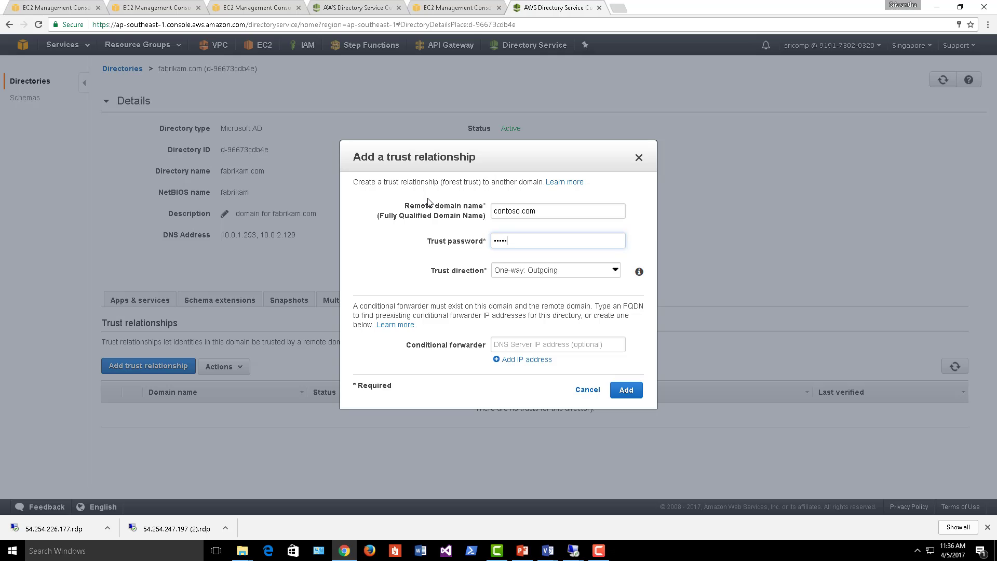
type("****")
- Set the trust direction to Two-way and focus the empty Conditional forwarder field
left_click(574, 275)
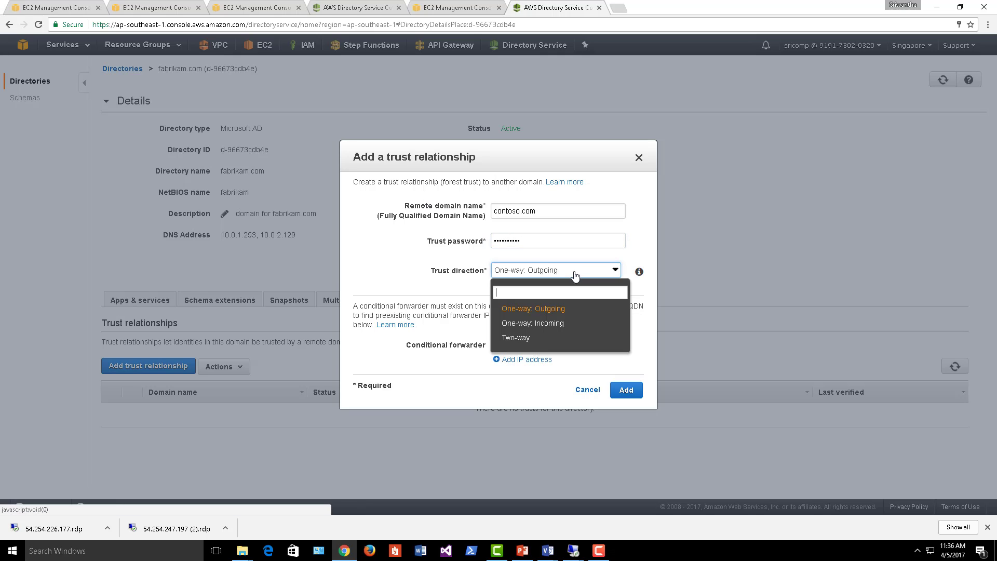
left_click(532, 339)
left_click(530, 345)
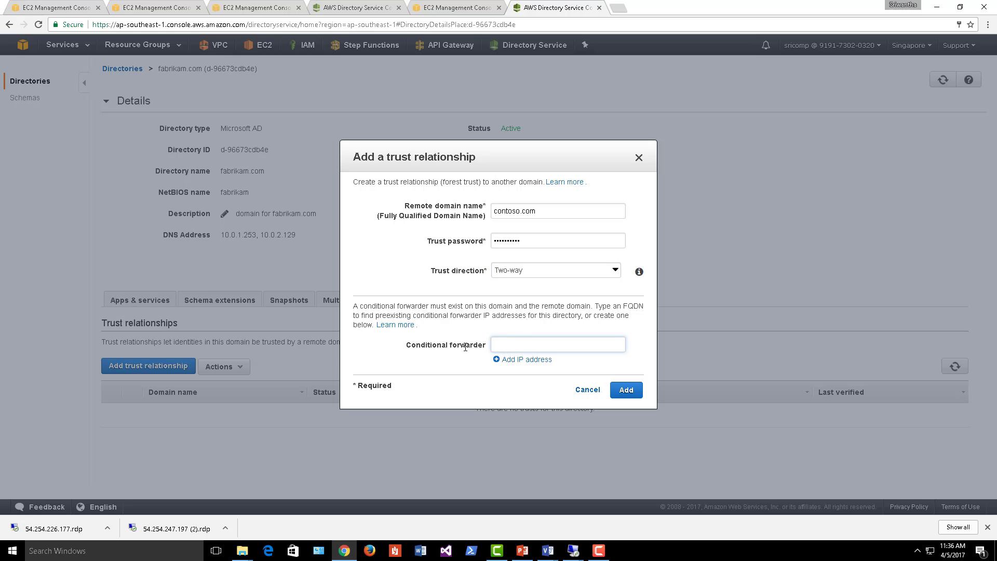
left_click_drag(406, 345, 485, 345)
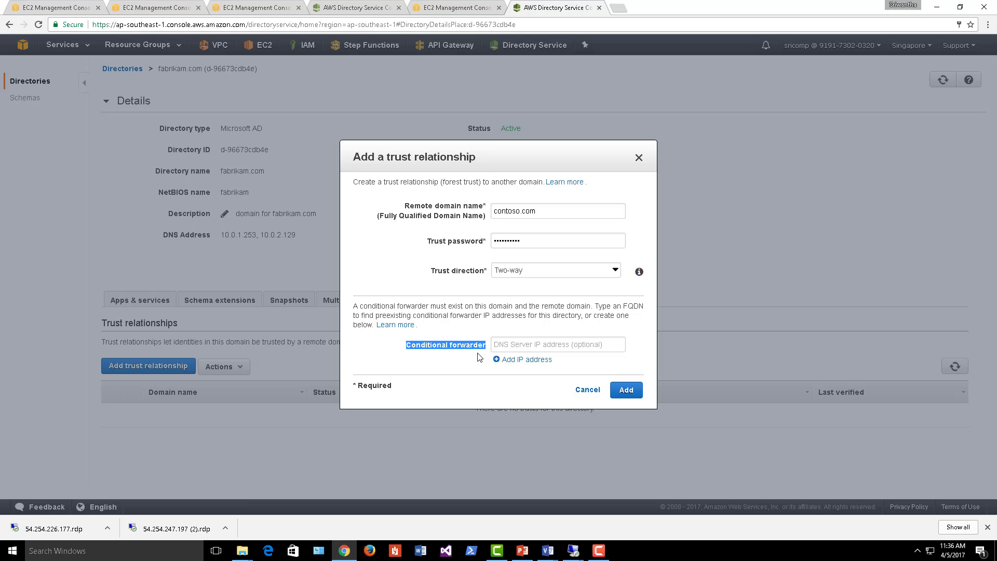
left_click(498, 345)
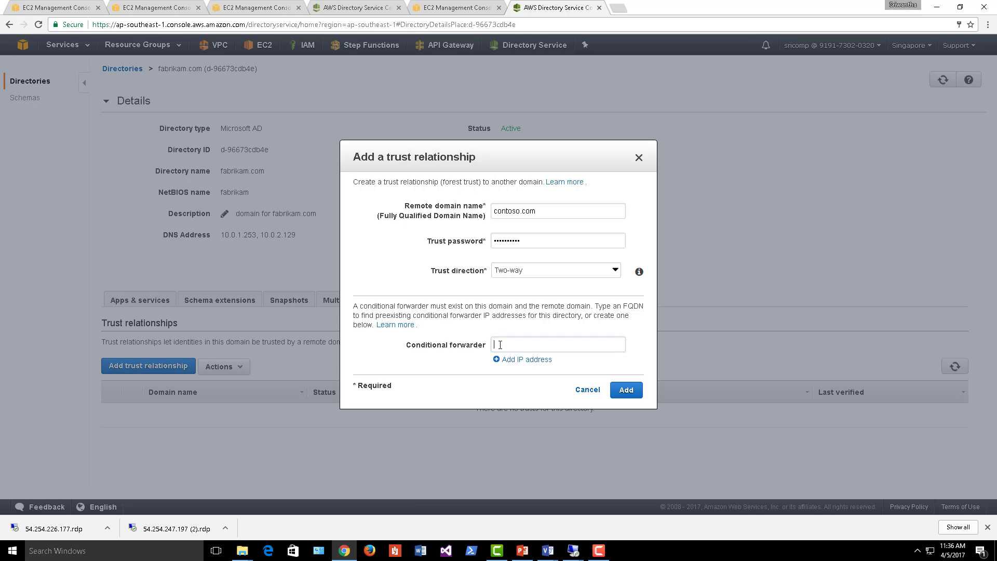
- In the contoso.com session's Command Prompt, run cls and ipconfig /all, then select DNS server 192.168.1.10
mouse_move(574, 551)
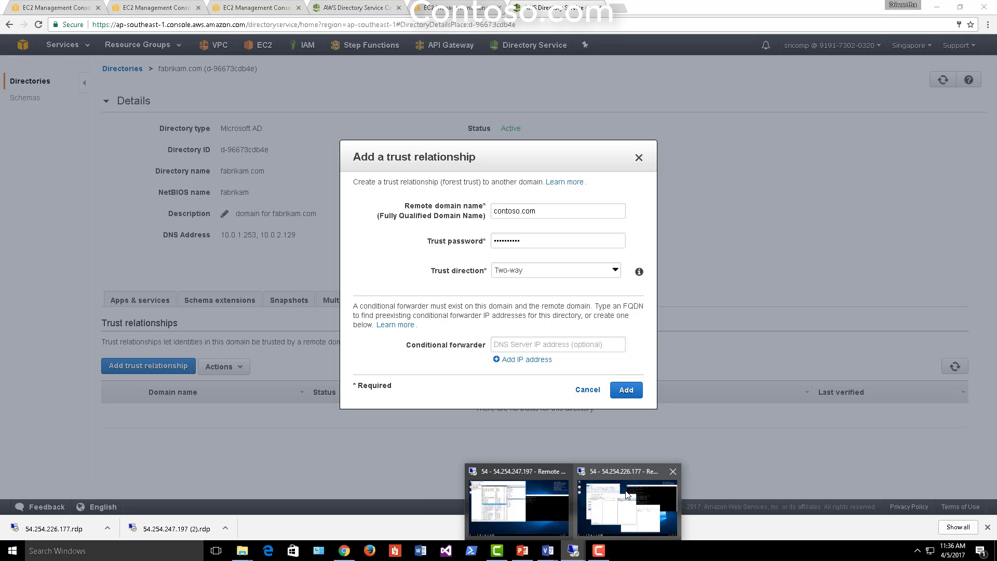
left_click(625, 491)
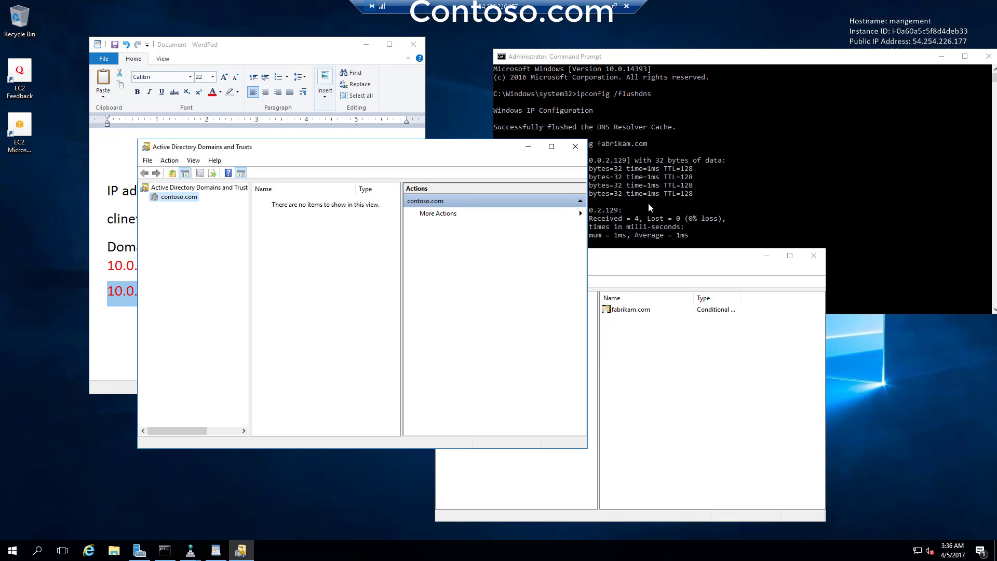
left_click(648, 202)
left_click(603, 227)
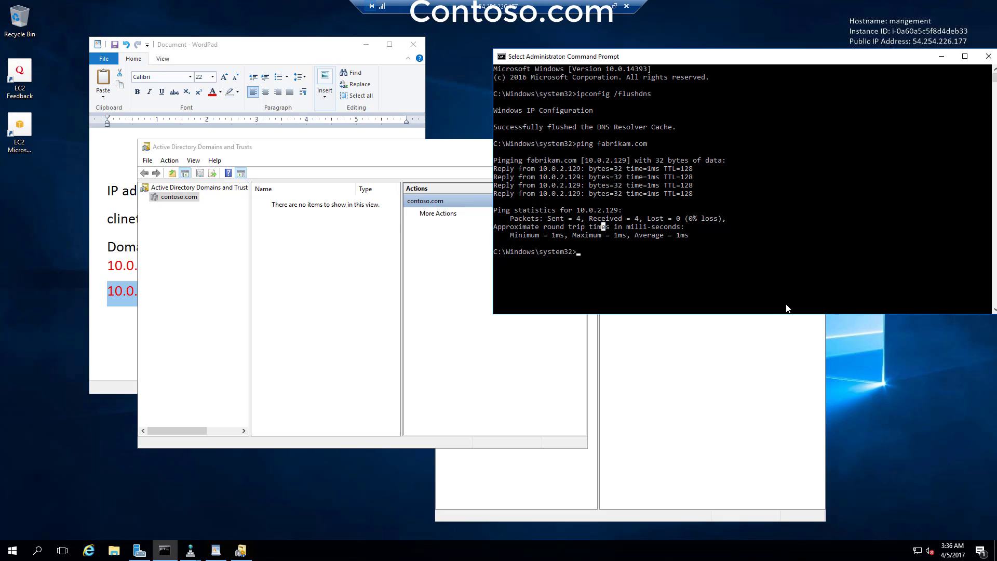
type("cls")
key("Return")
type("ip")
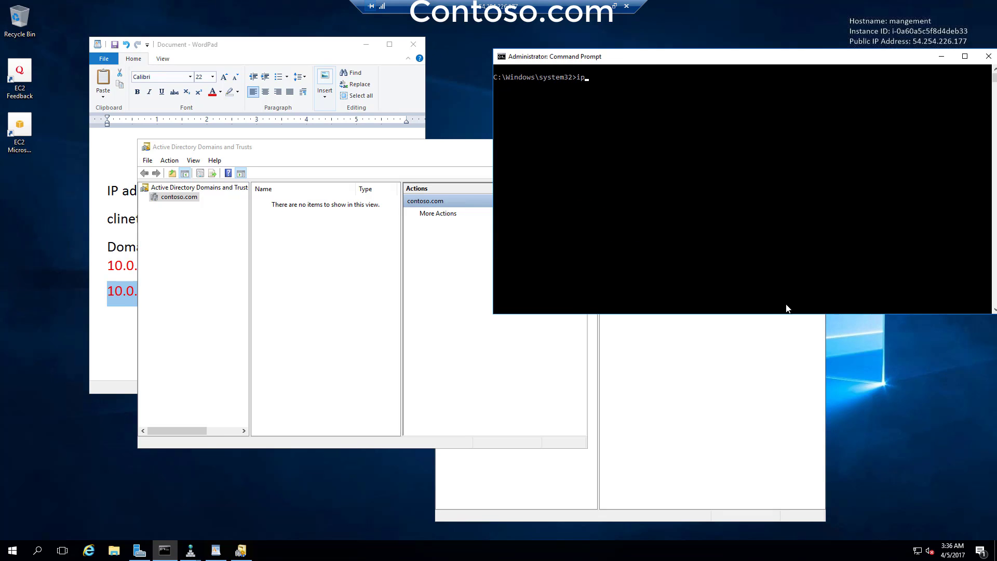
type("config /all")
key("Return")
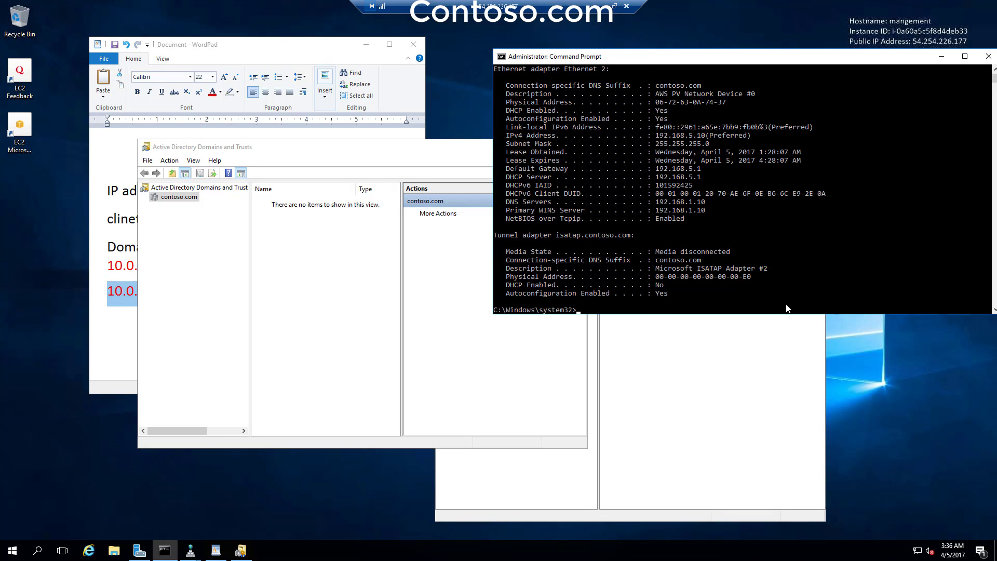
left_click(786, 237)
scroll(717, 226, "up", 3)
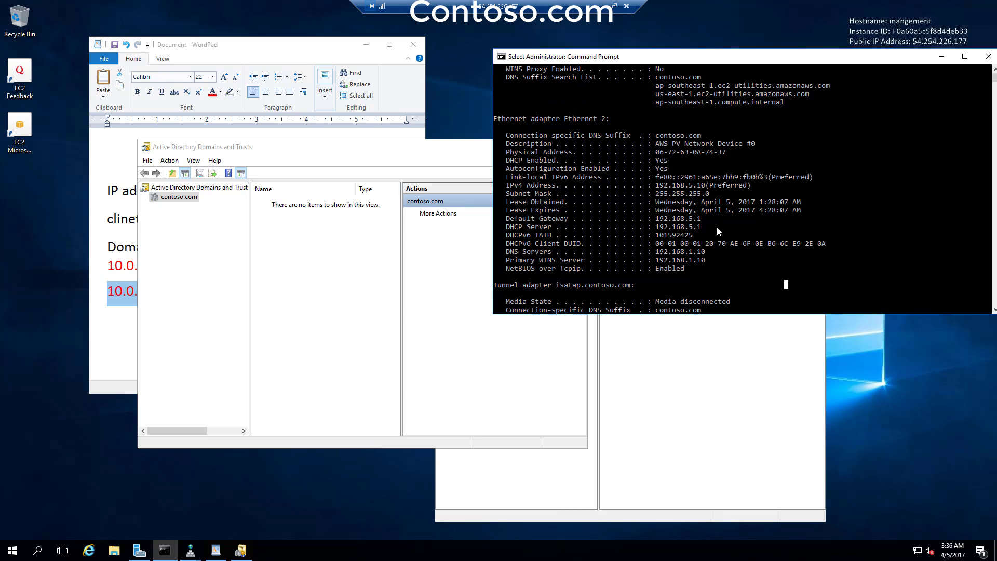
scroll(717, 226, "down", 2)
left_click_drag(655, 228, 712, 225)
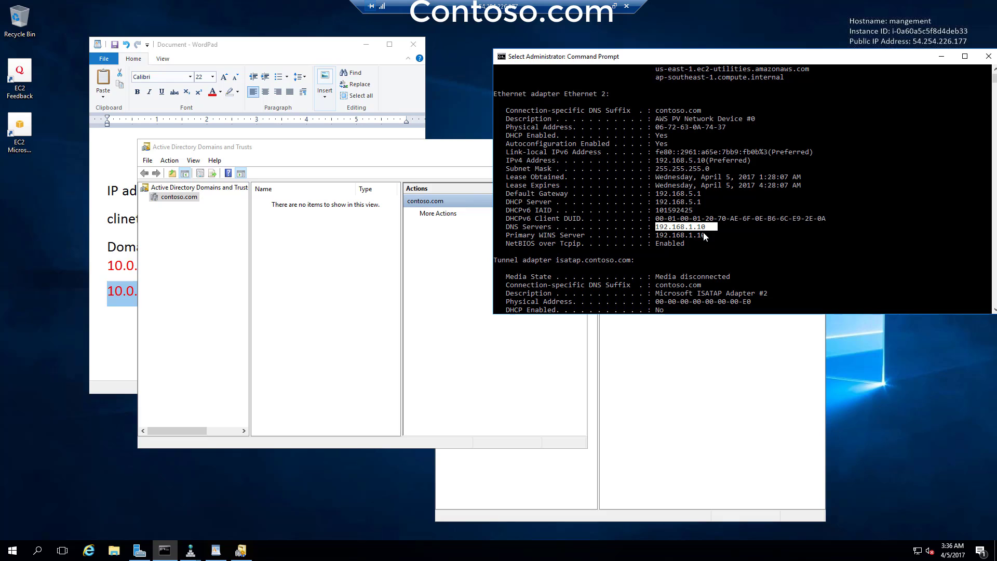
- Enter 192.168.1.10 as the conditional forwarder, drop the extra address fields, and add the trust
left_click(604, 7)
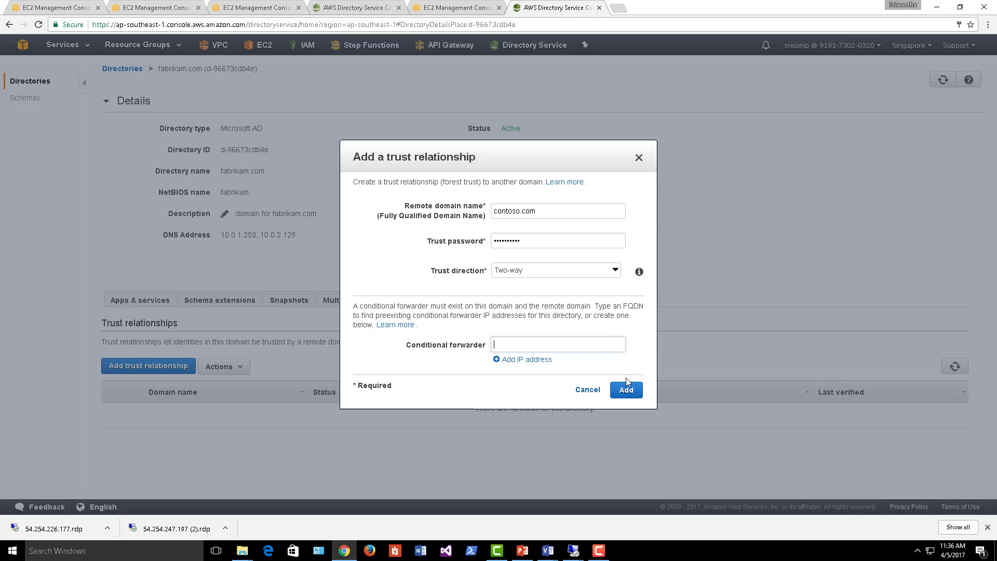
left_click(544, 344)
type("192.168.1.10")
left_click(540, 360)
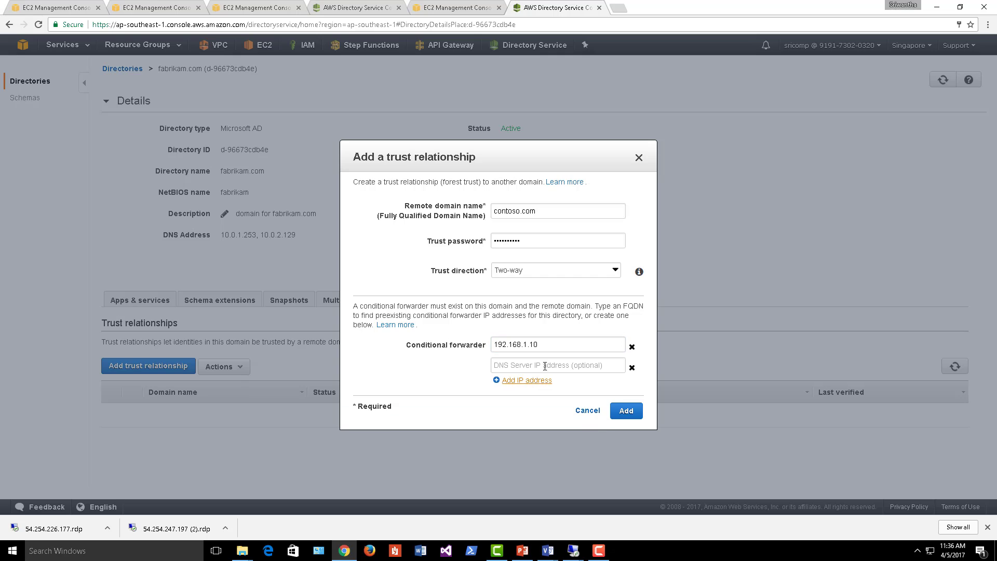
left_click(547, 382)
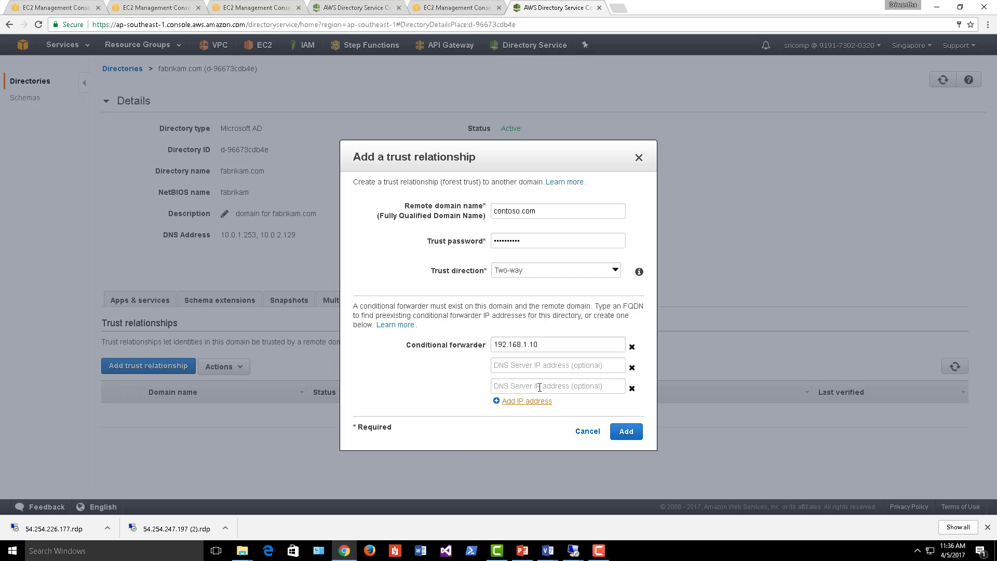
left_click(633, 388)
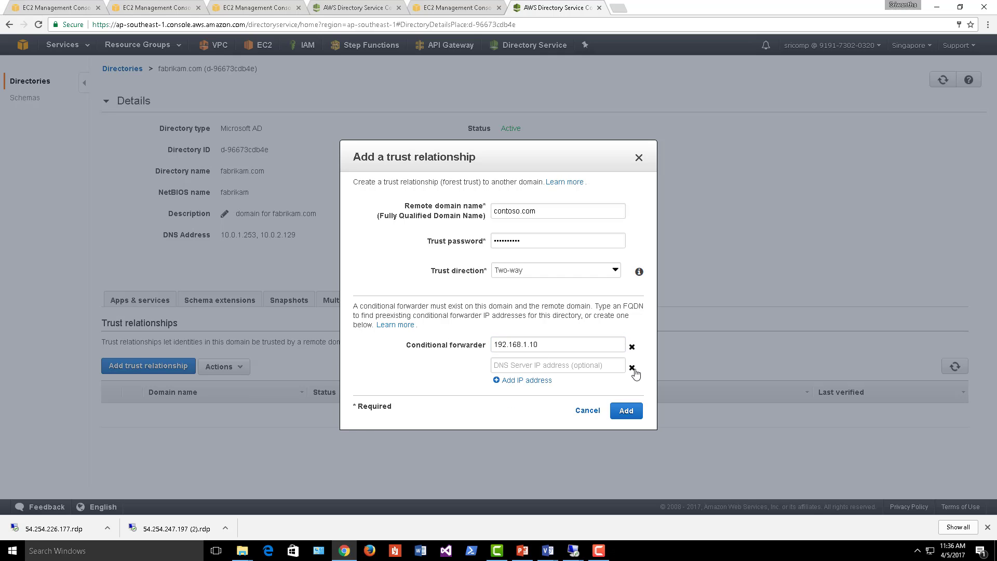
left_click(632, 367)
left_click(574, 348)
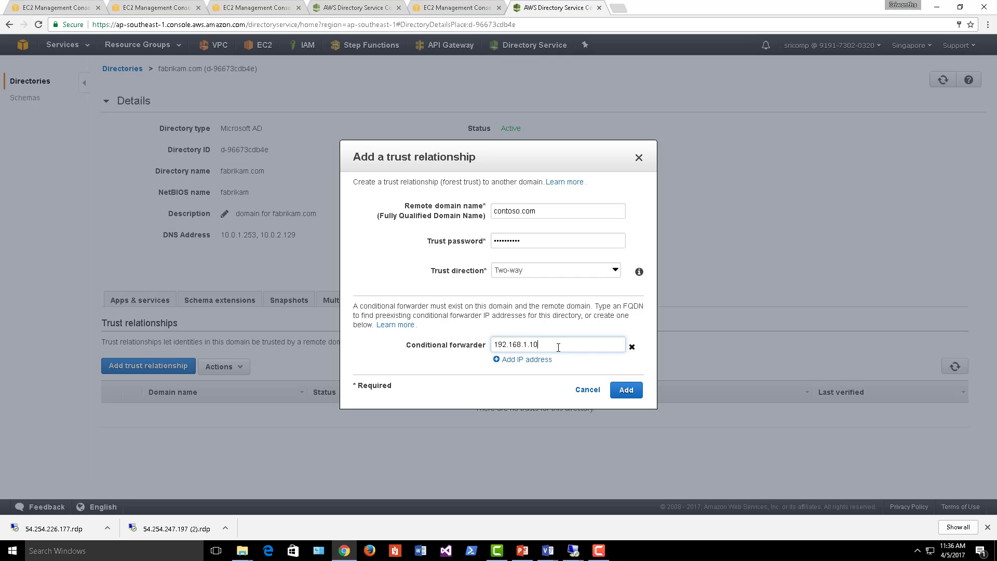
left_click(629, 393)
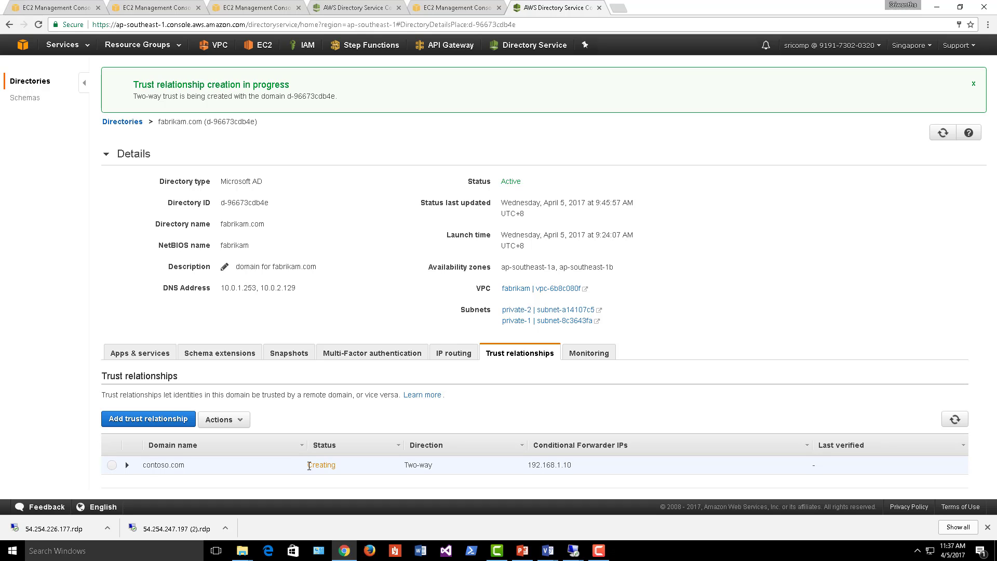
- Refresh the trust list, close the downloads bar, and read the contoso.com trust's unreachable-domain error
left_click_drag(309, 466, 337, 465)
left_click(337, 471)
left_click(955, 420)
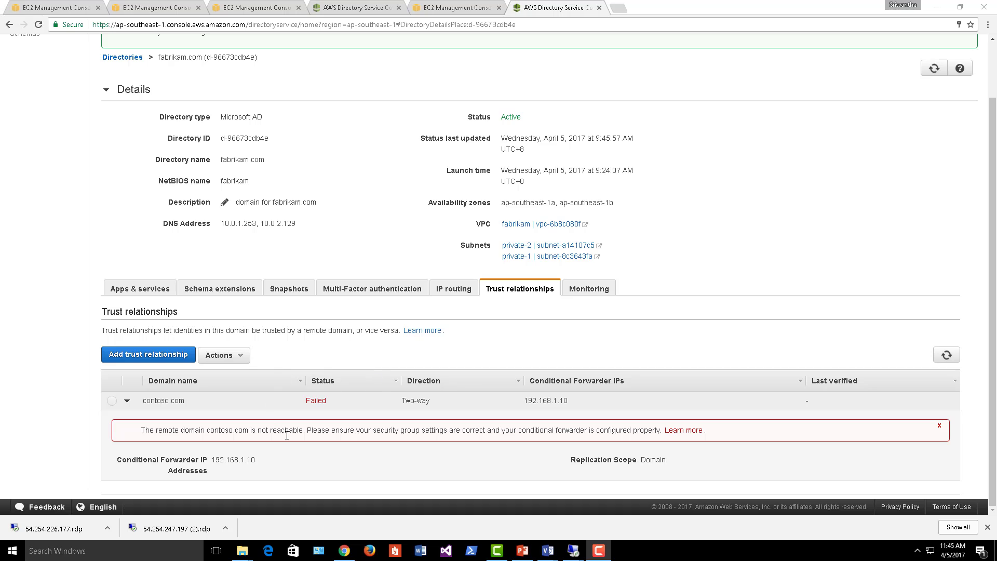
left_click(989, 529)
left_click(989, 527)
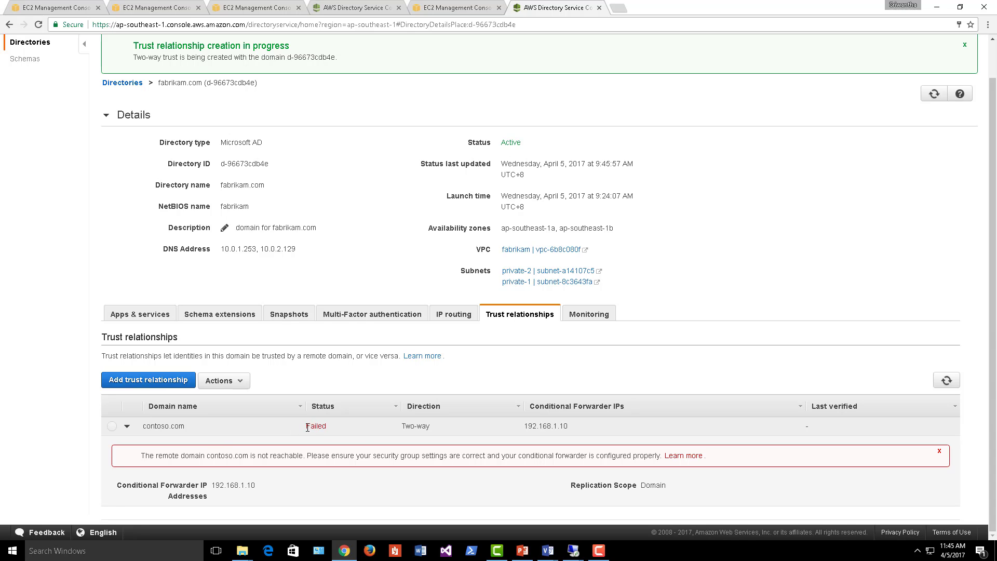
left_click(324, 426)
left_click_drag(141, 456, 660, 455)
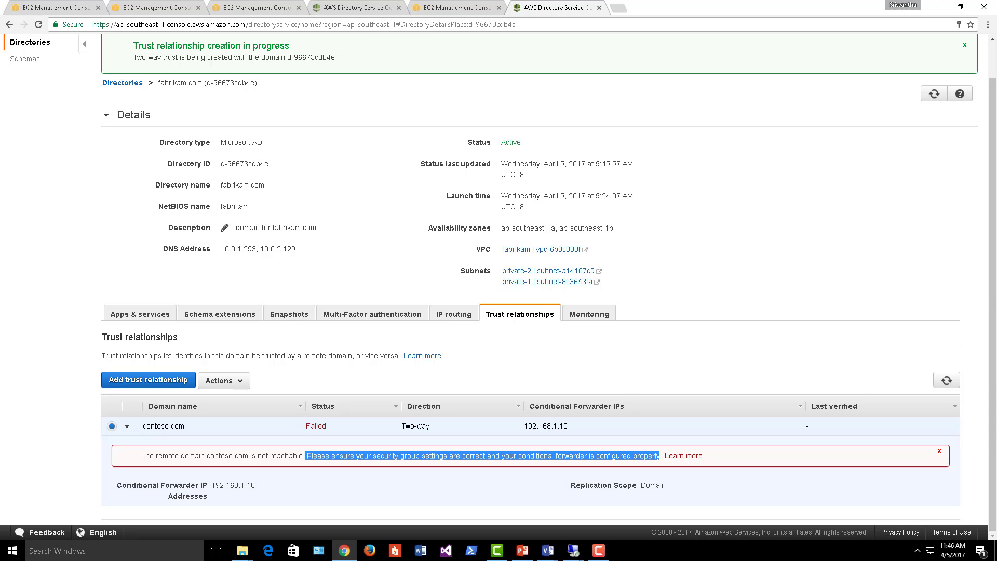
- Highlight fabrikam.com, 192.168.1.10 and the trust error, then minimize Active Directory Users and Computers
left_click(144, 455)
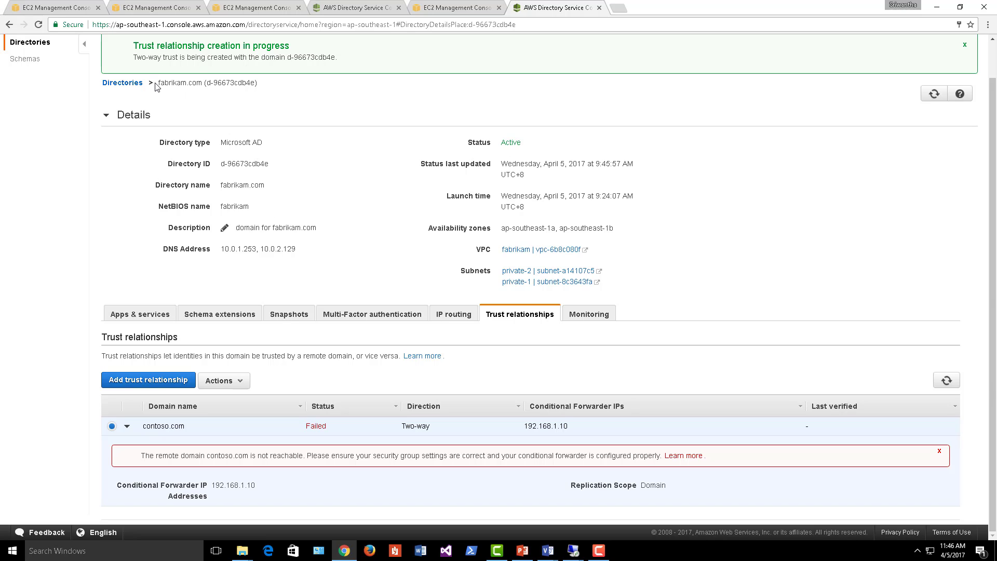
left_click_drag(158, 84, 202, 86)
left_click_drag(525, 427, 579, 428)
left_click(585, 454)
left_click_drag(554, 457, 522, 435)
double_click(539, 455)
double_click(146, 456)
left_click_drag(187, 457, 711, 455)
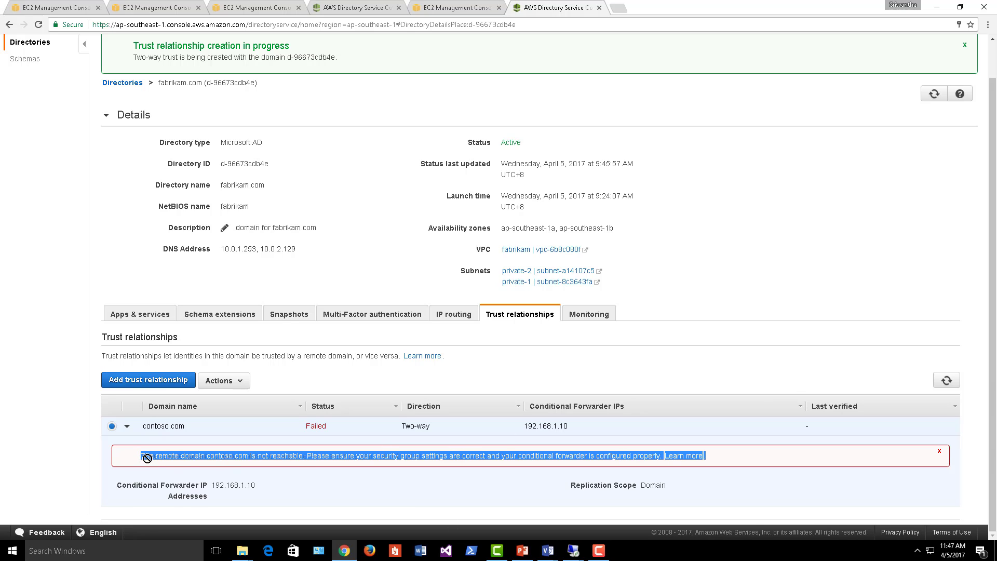
left_click(599, 550)
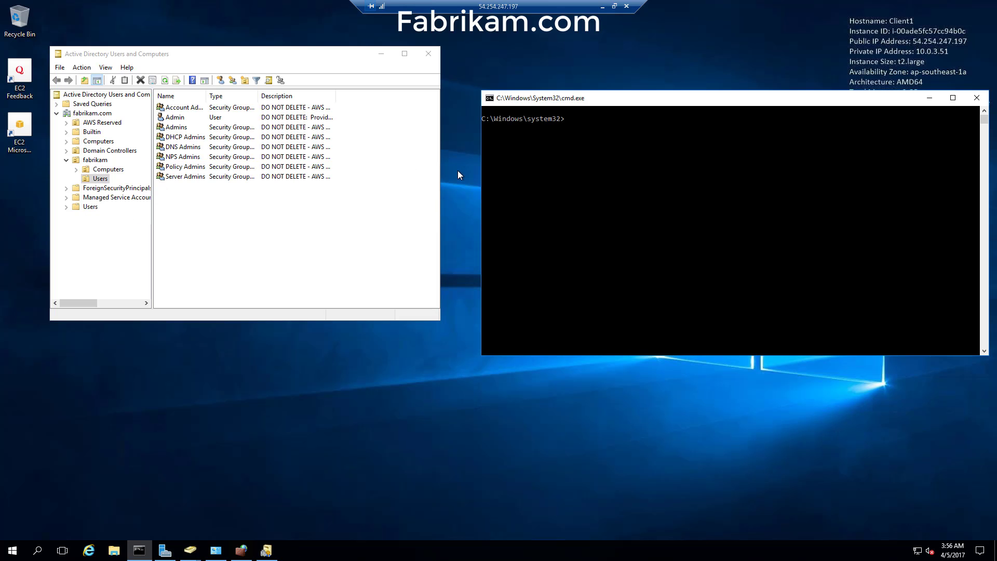
left_click(383, 54)
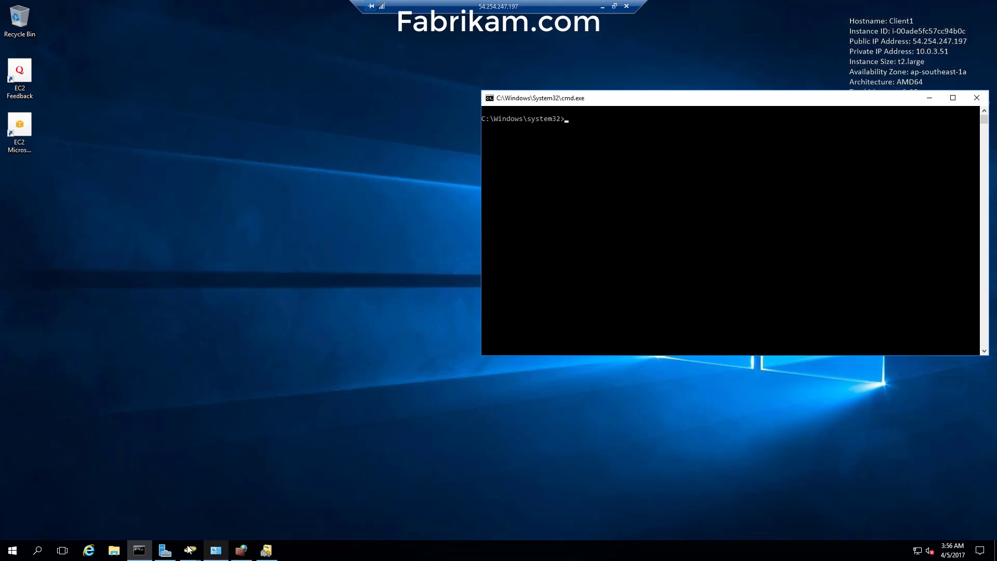
- Open DNS Manager from Server Manager and view 10.0.1.253's contoso.com conditional forwarder to 192.168.1.10
left_click(165, 550)
left_click(789, 152)
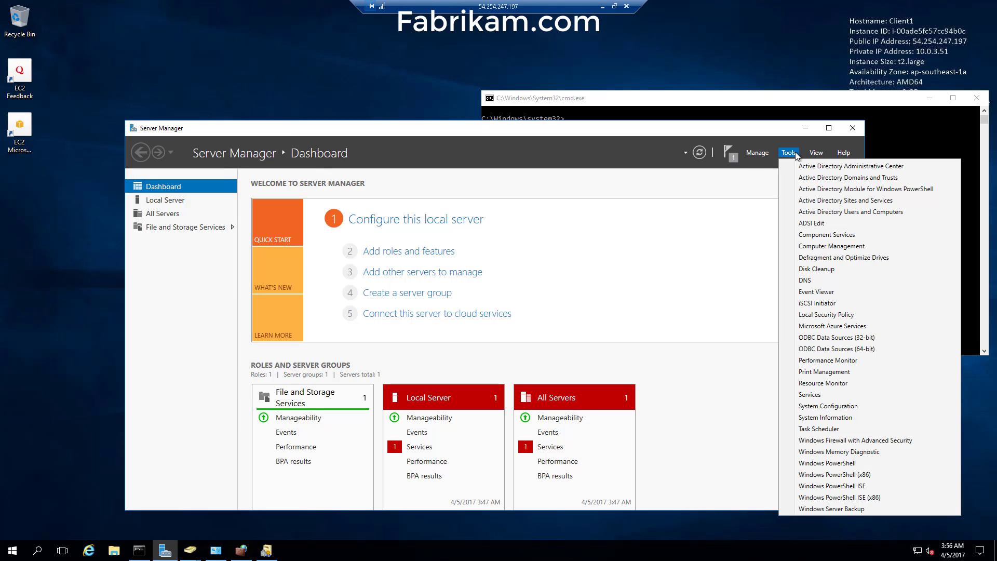
left_click(811, 281)
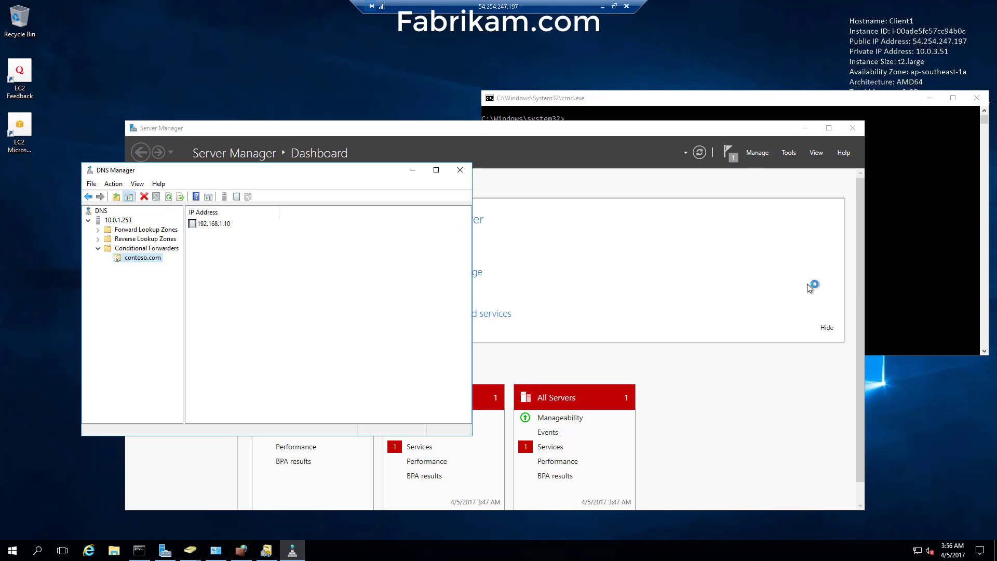
left_click(120, 221)
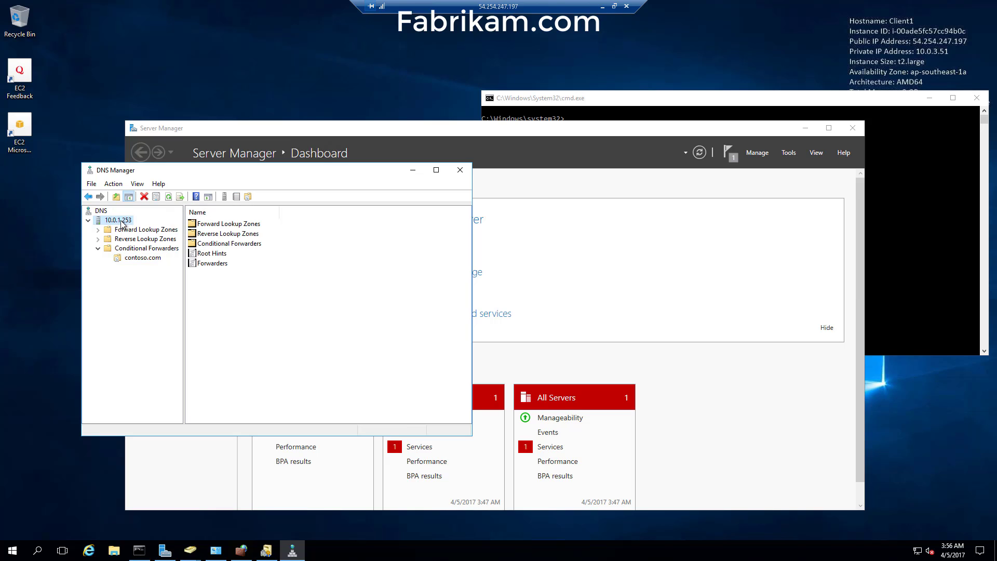
left_click(806, 128)
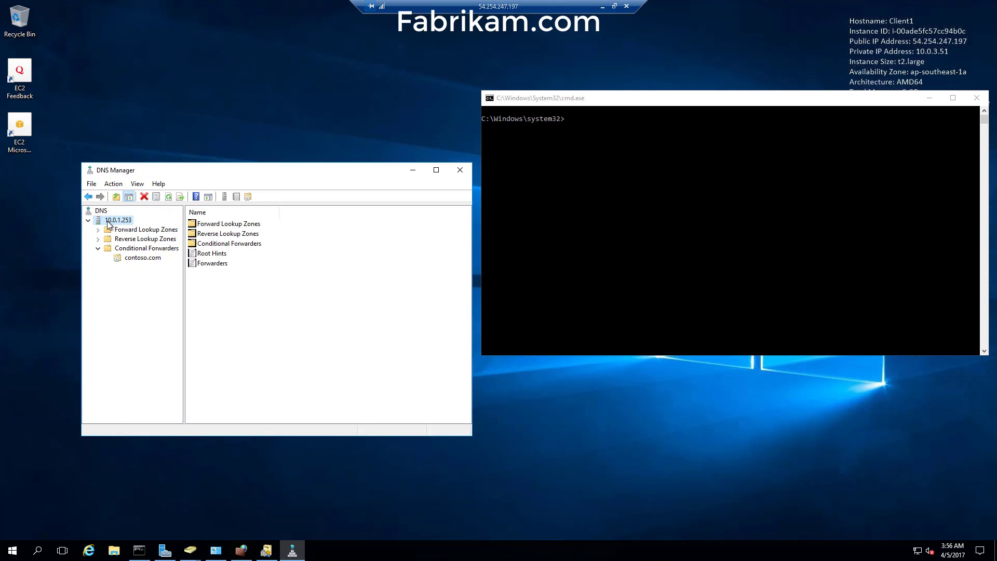
left_click(133, 262)
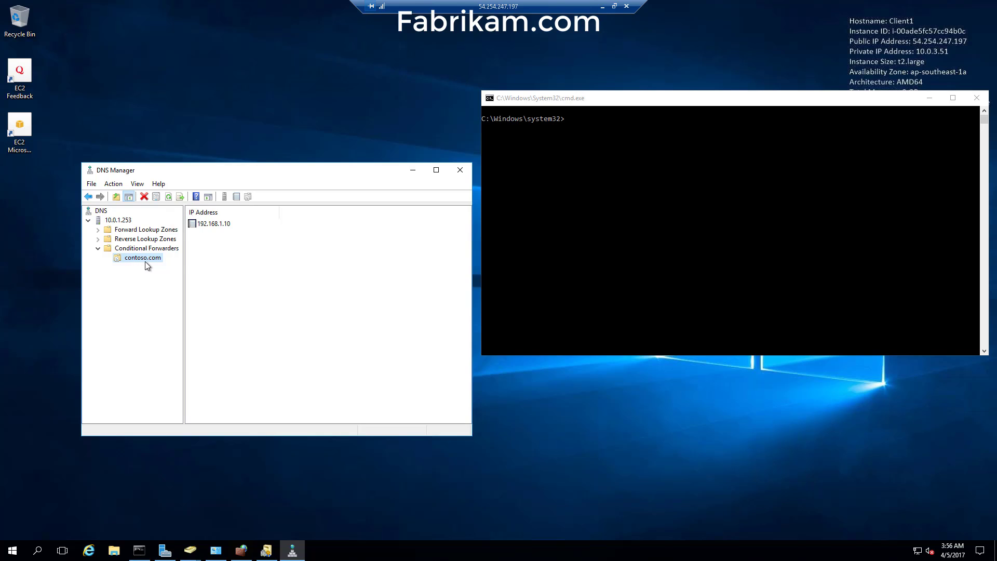
left_click(211, 228)
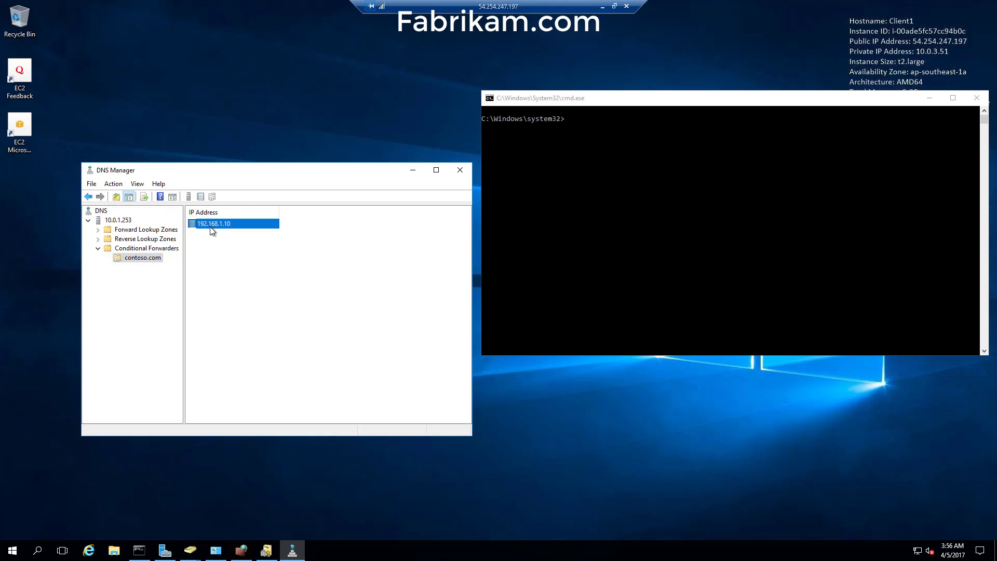
left_click(128, 260)
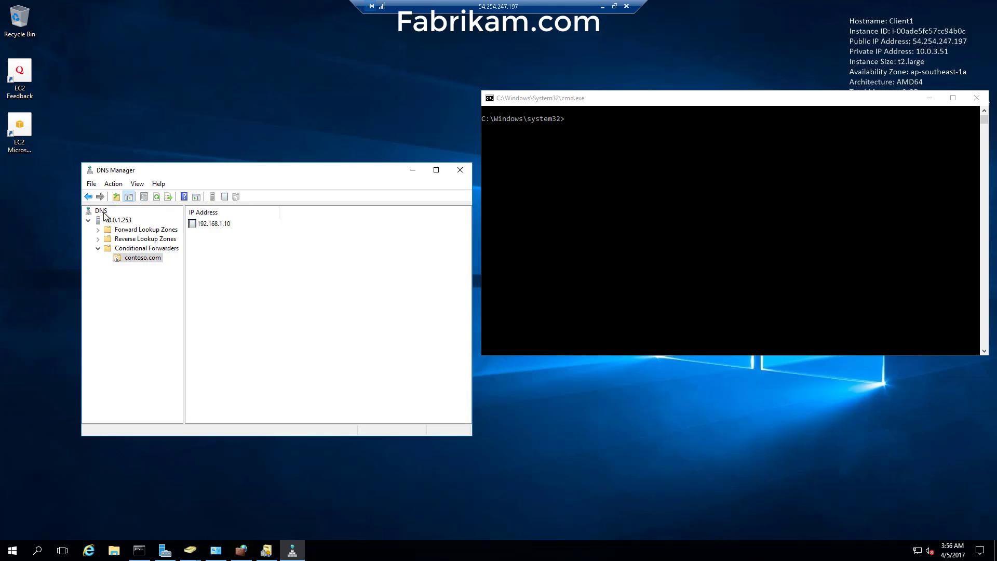
- Bring DNS Manager forward, move Server Manager aside, and open the DNS root's context menu
left_click(164, 551)
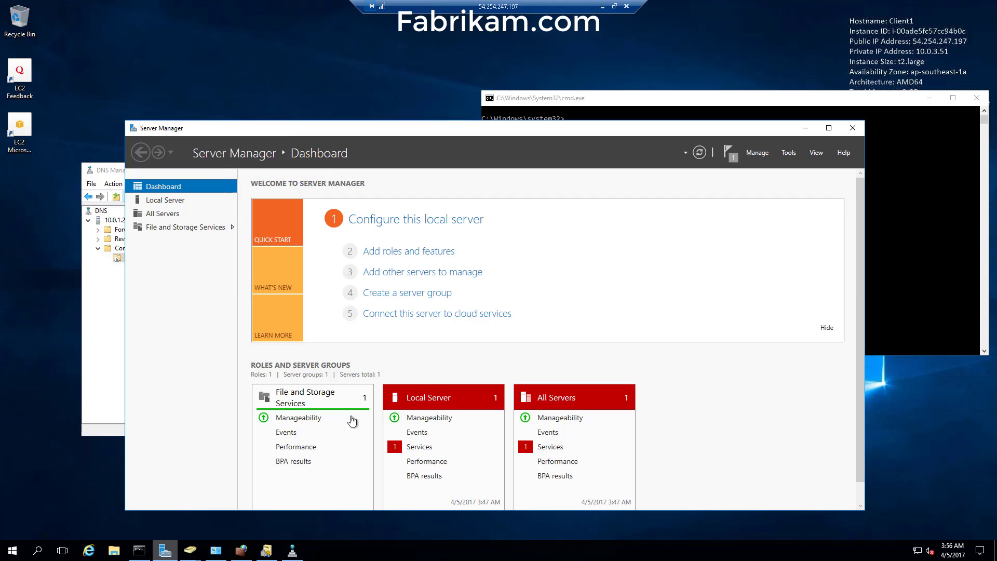
left_click(793, 155)
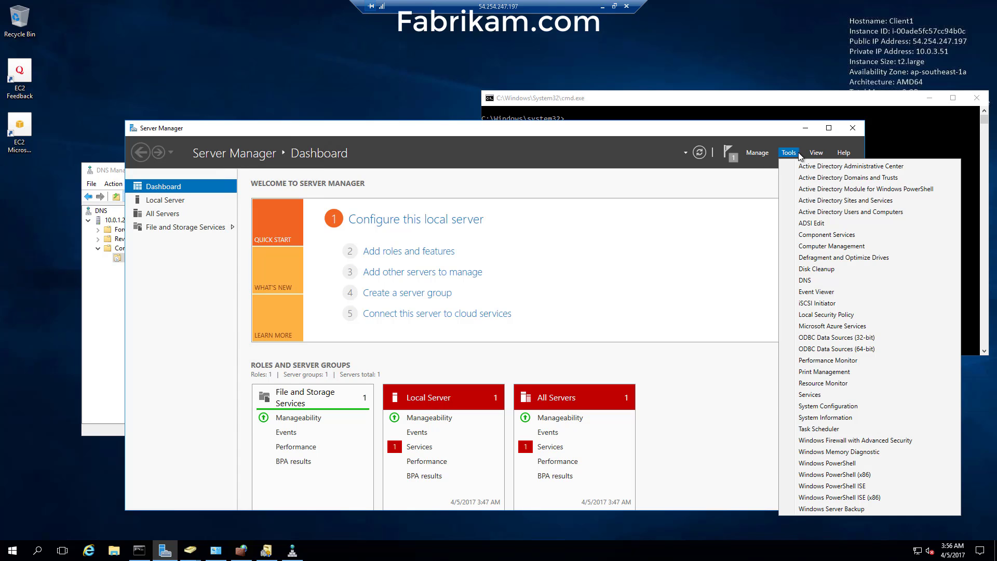
left_click(805, 280)
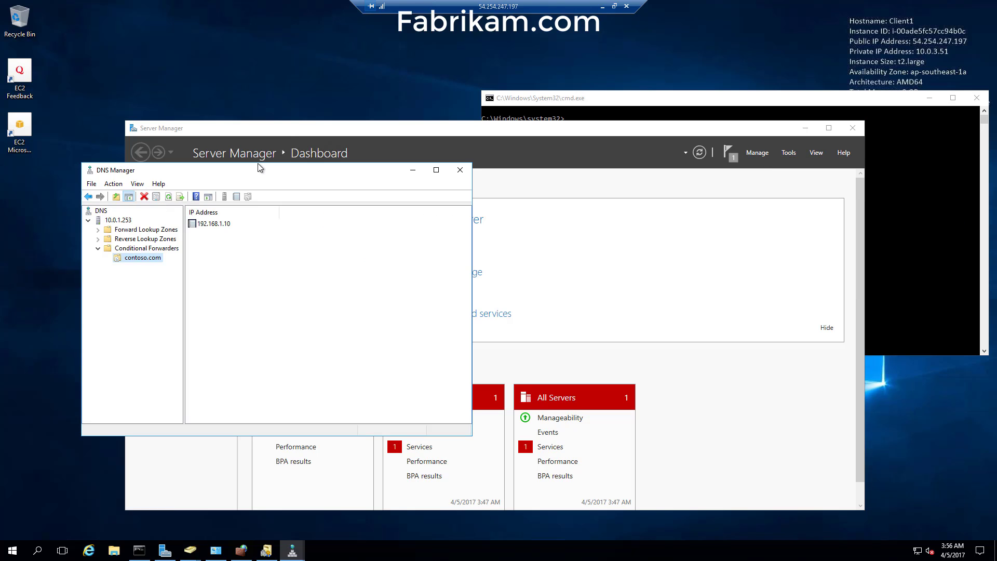
left_click_drag(466, 128, 496, 219)
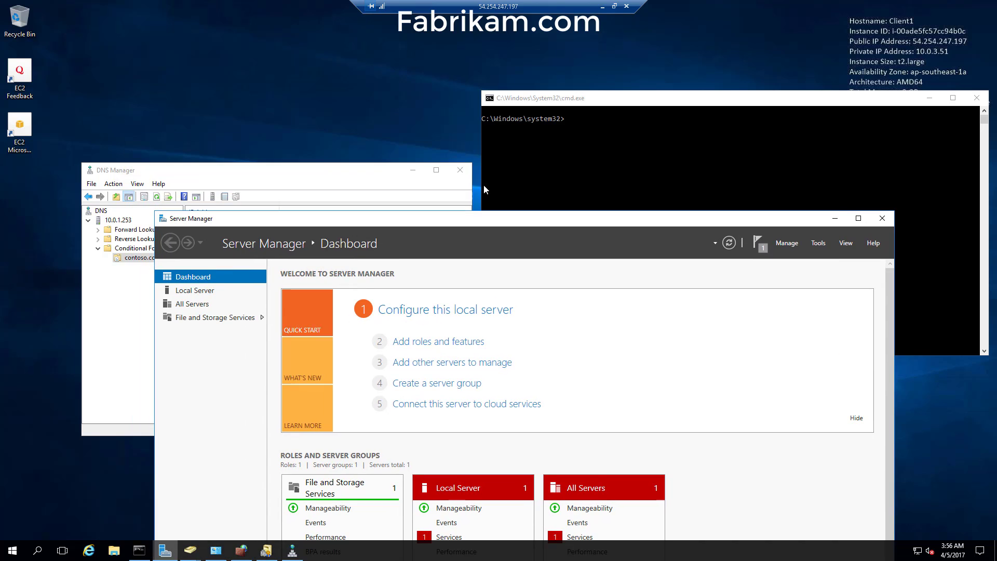
left_click(106, 217)
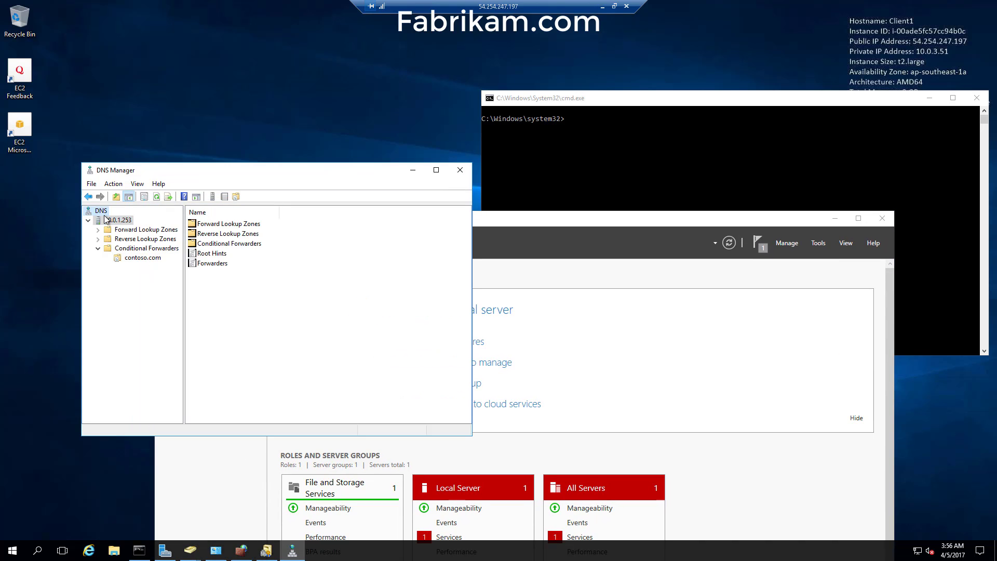
right_click(106, 218)
- Connect DNS Manager to the second DNS server 10.0.2.129, copied from the AWS directory page
left_click(149, 222)
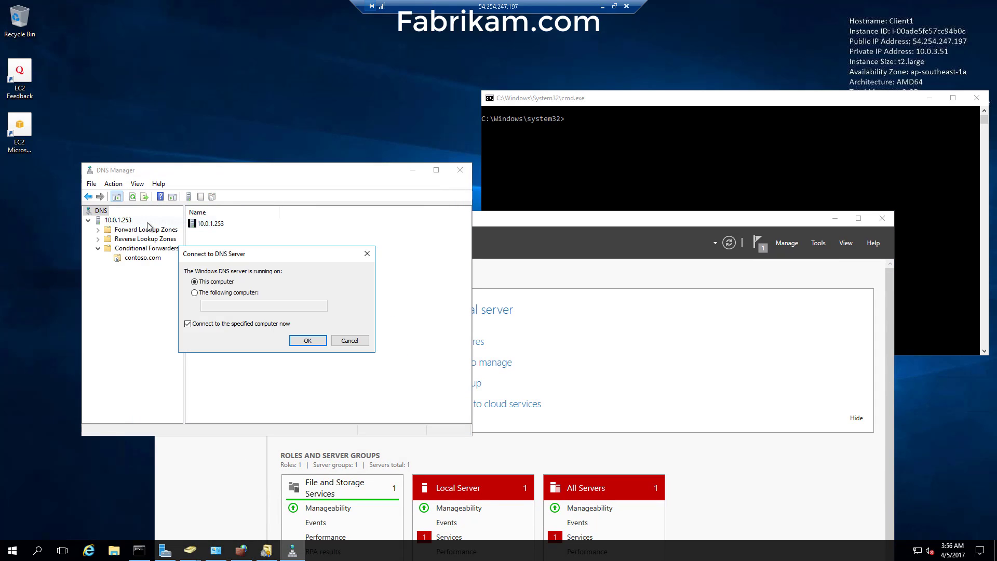
left_click(603, 9)
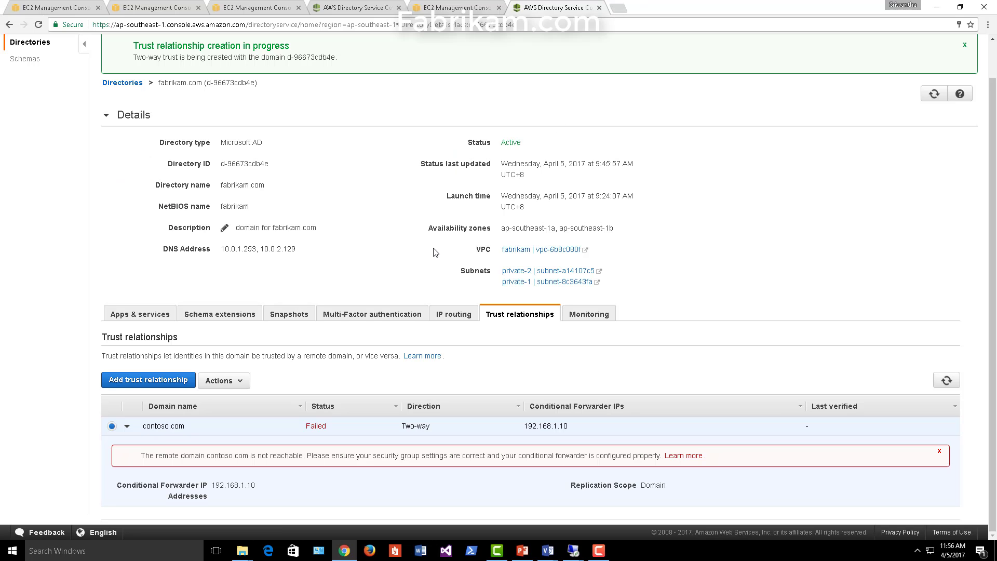
left_click_drag(261, 249, 309, 255)
key("ctrl+c")
mouse_move(573, 552)
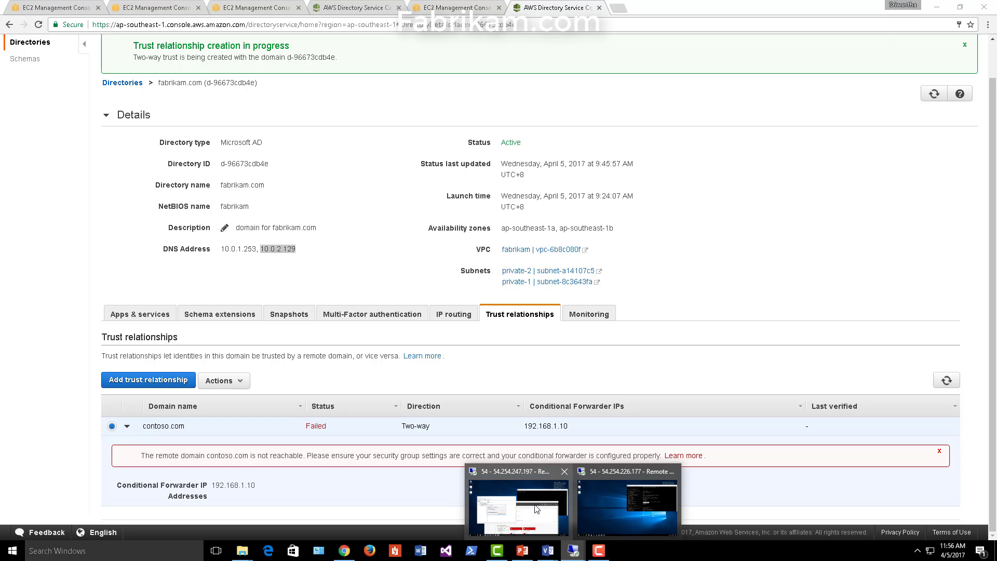
left_click(518, 501)
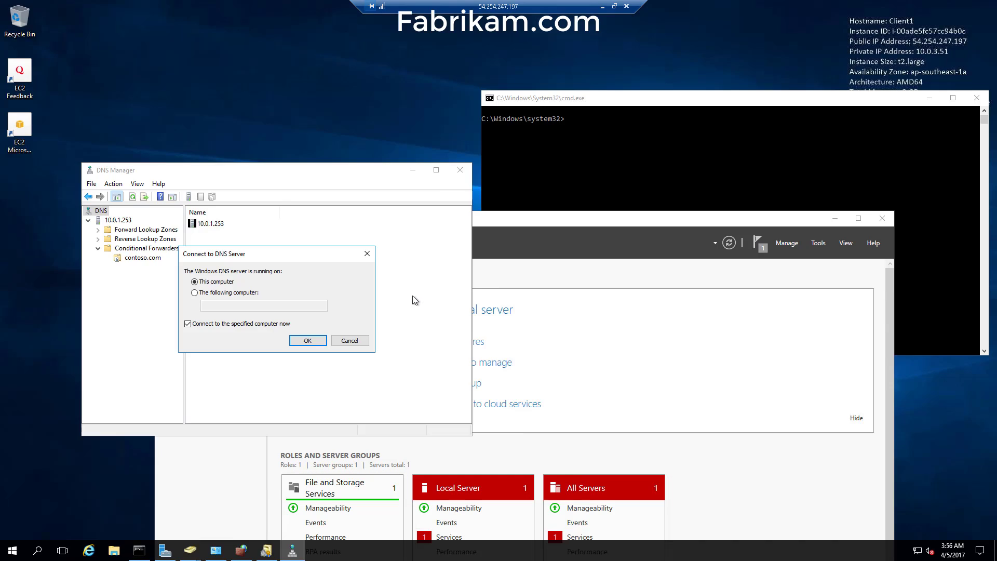
left_click(240, 304)
key("ctrl+v")
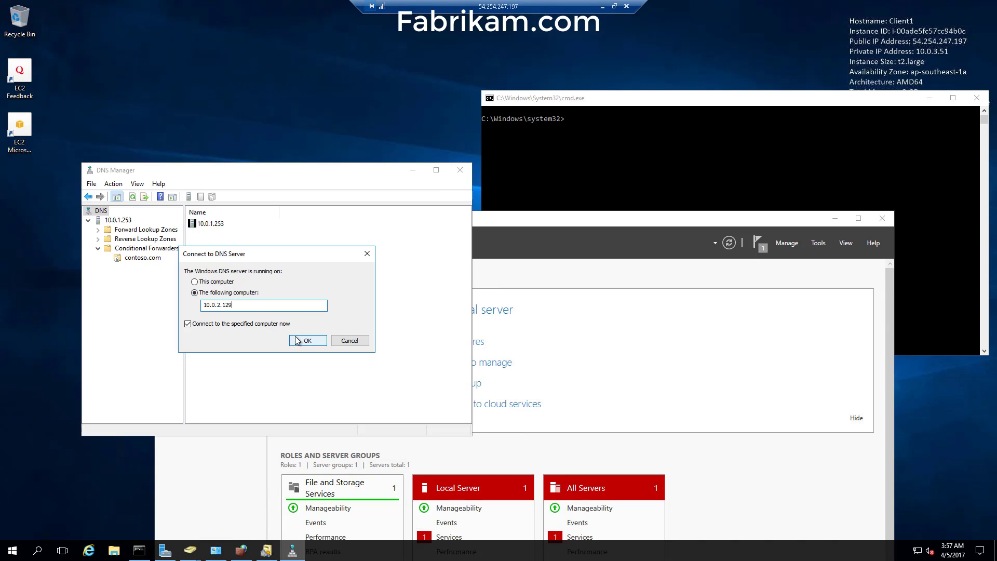
left_click(308, 340)
- Show 10.0.2.129's contoso.com conditional forwarder to 192.168.1.10, then minimize Server Manager
double_click(125, 268)
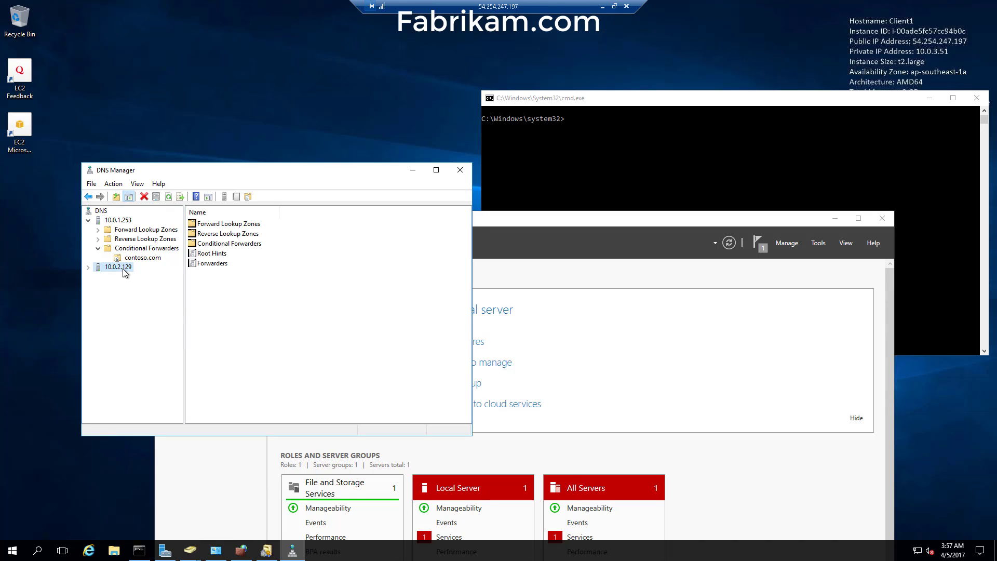
double_click(117, 295)
left_click(127, 304)
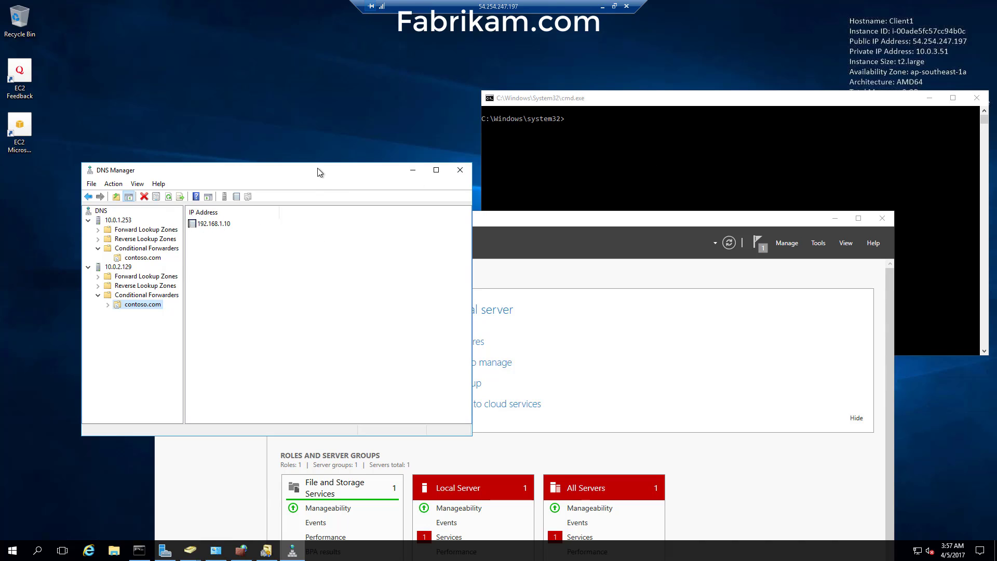
left_click_drag(317, 170, 324, 118)
left_click(842, 223)
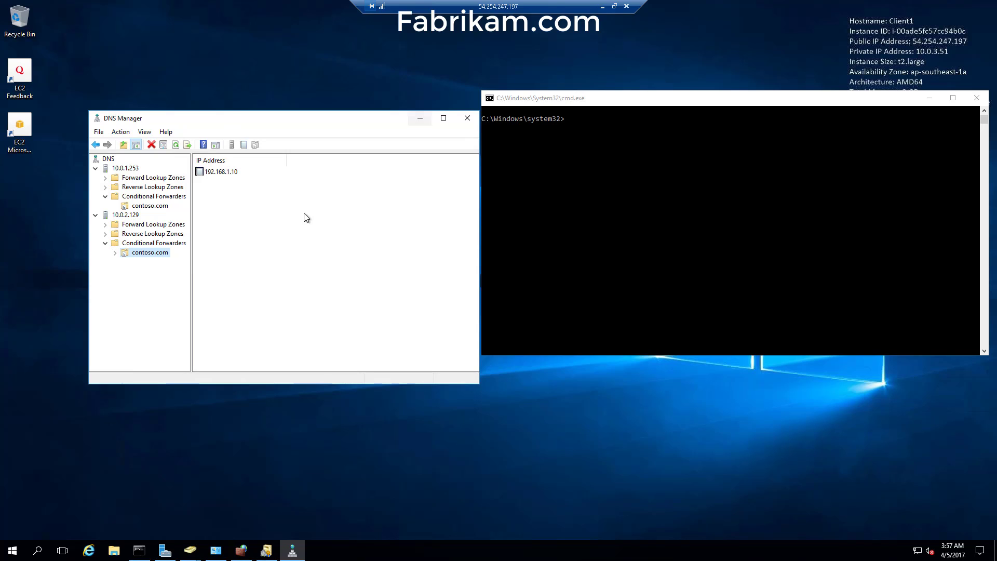
- Ping contoso.com from the fabrikam client's command prompt
left_click(595, 145)
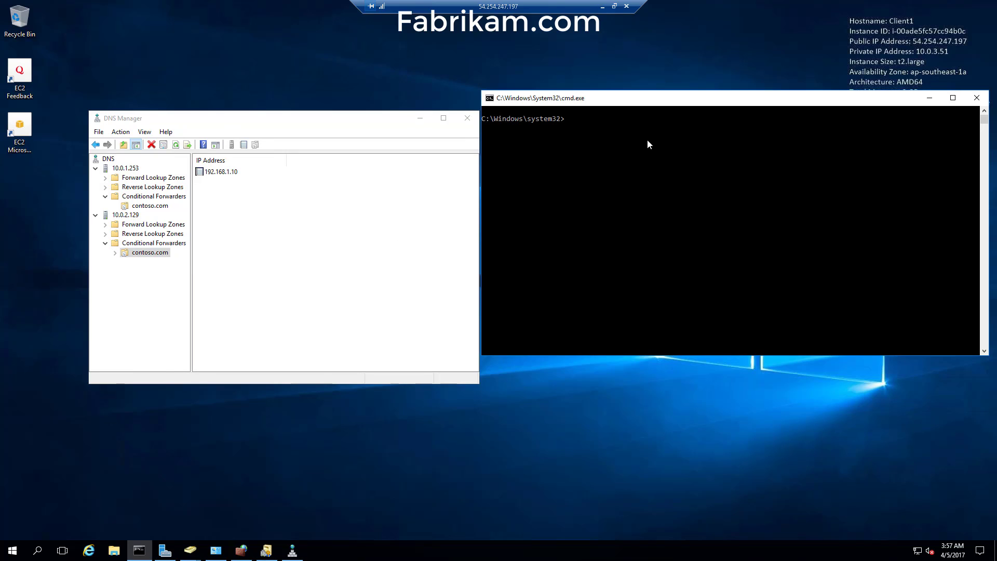
left_click(647, 144)
type("ping con")
type("toso.com")
key("Return")
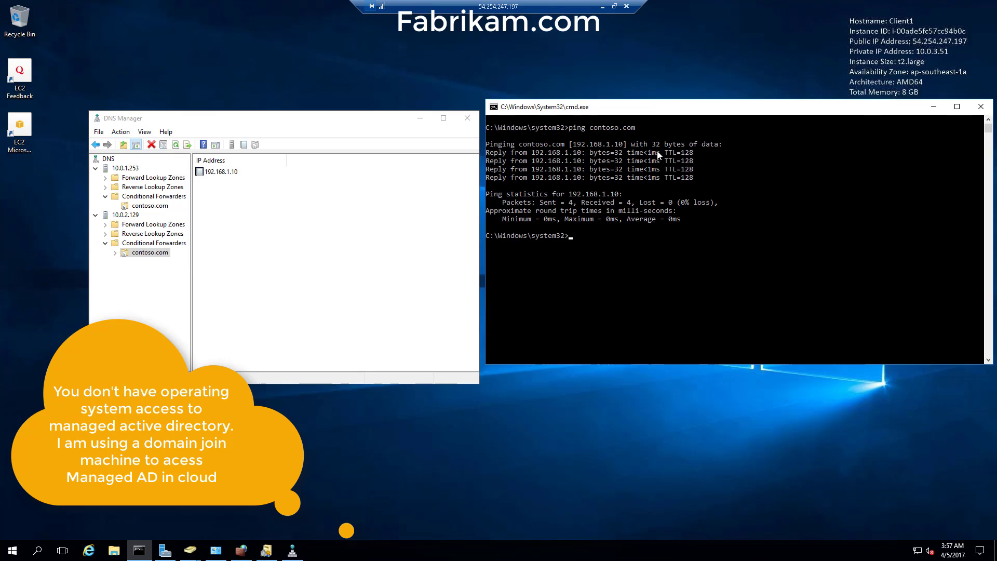
left_click_drag(641, 96, 657, 154)
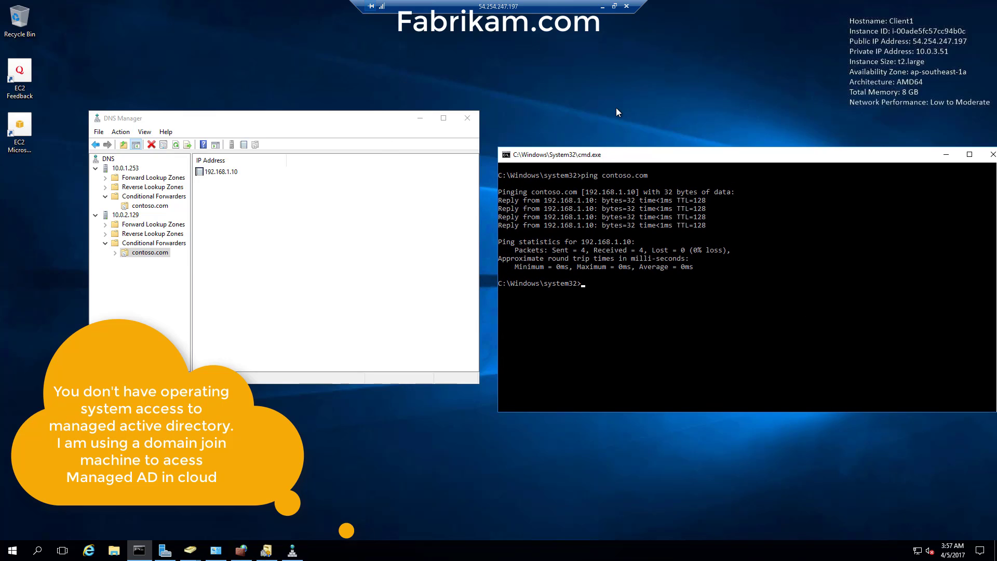
left_click_drag(616, 151, 611, 120)
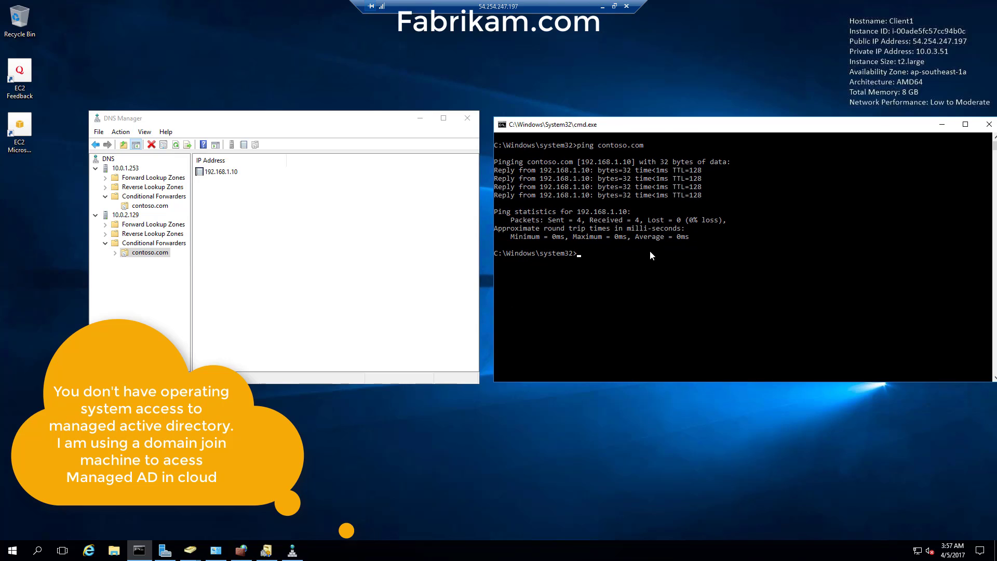
- Run ipconfig /all and check the client's IPv4 address 10.0.3.51
type("ipconig /all")
key("Return")
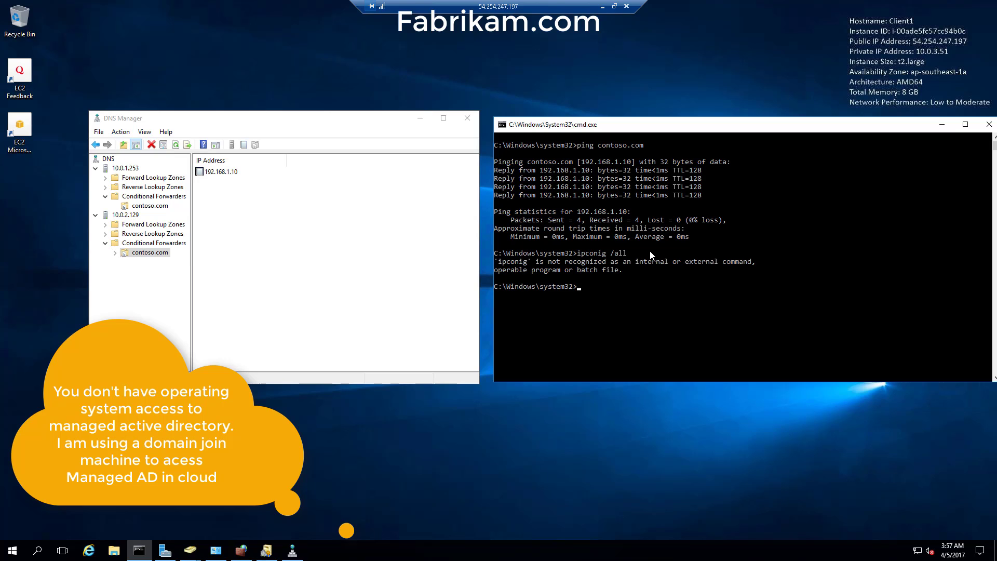
type("ipconfig /all")
key("Return")
scroll(671, 267, "up", 3)
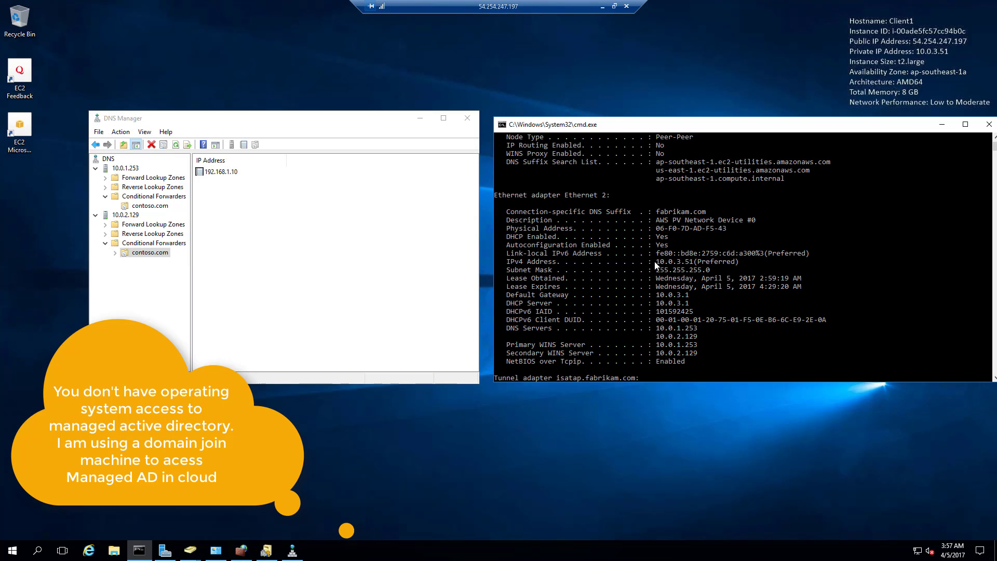
left_click_drag(655, 261, 698, 262)
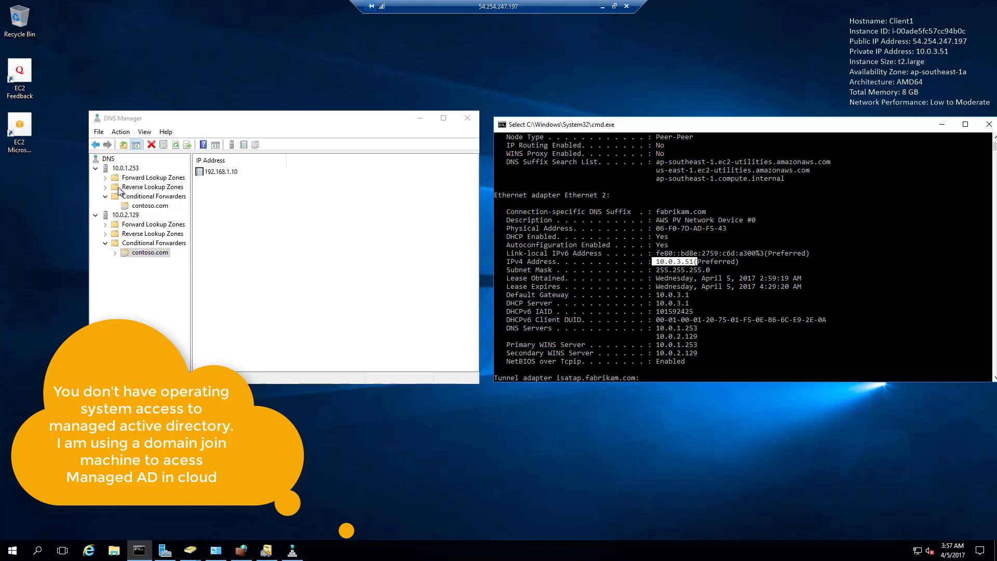
- Check DNS servers 10.0.1.253 and 10.0.2.129 in DNS Manager, rearrange windows, and collapse both nodes
left_click(125, 168)
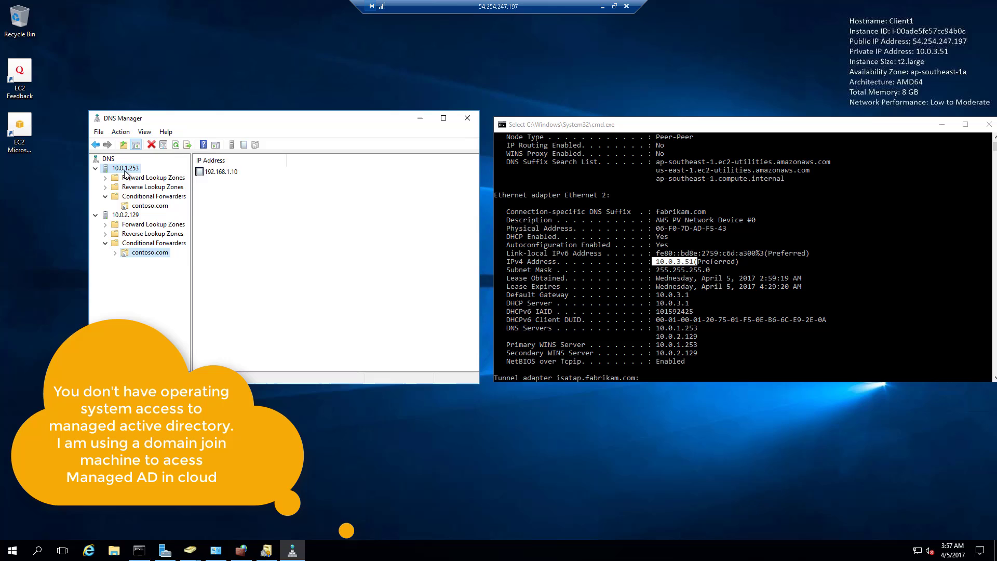
left_click(126, 215)
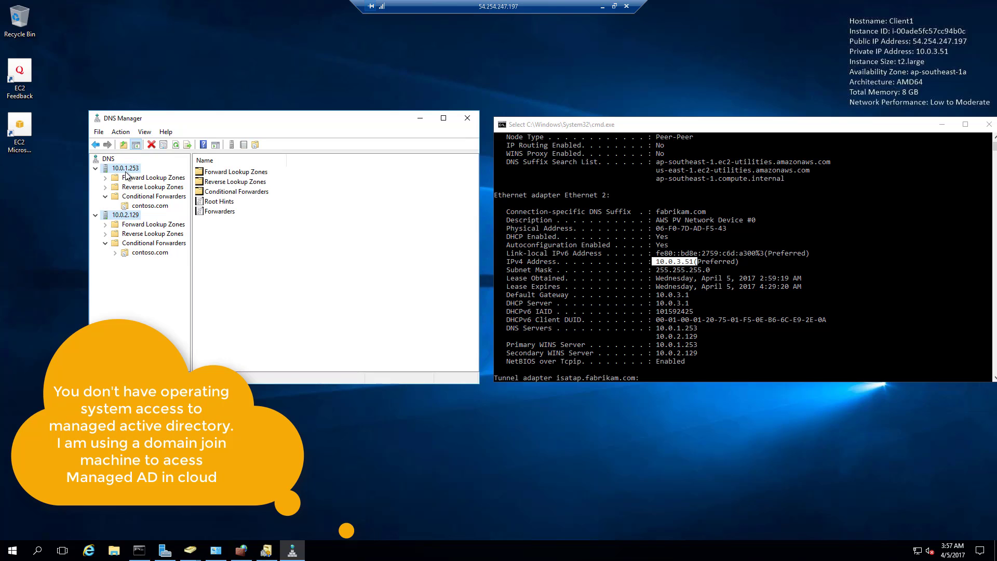
left_click(638, 242)
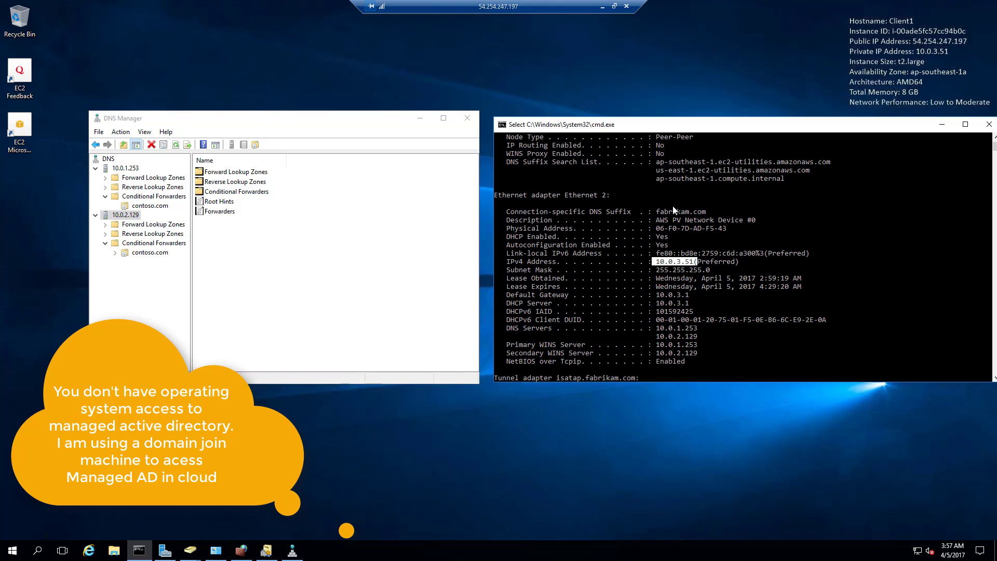
left_click_drag(691, 129, 679, 120)
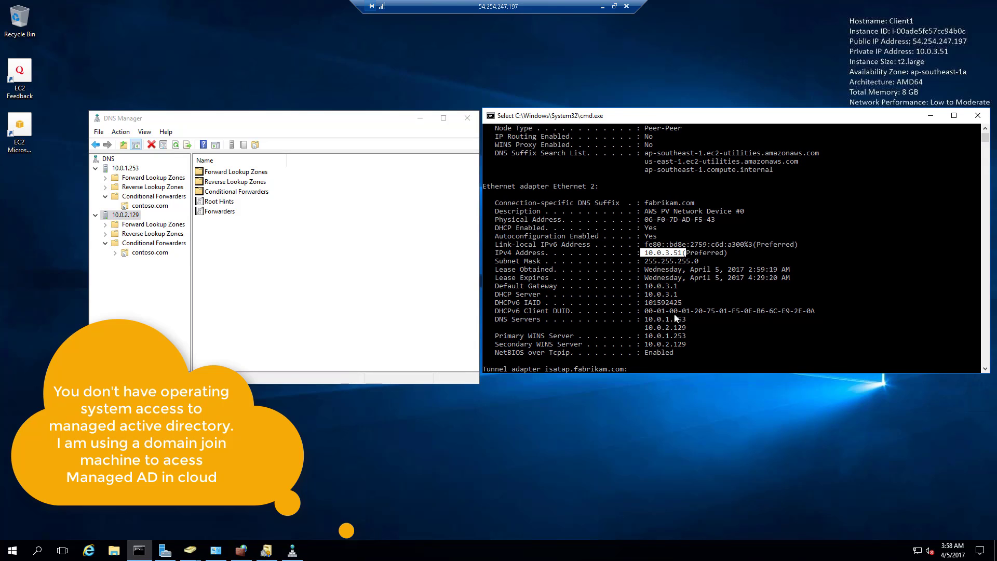
left_click(726, 261)
left_click_drag(325, 119, 294, 89)
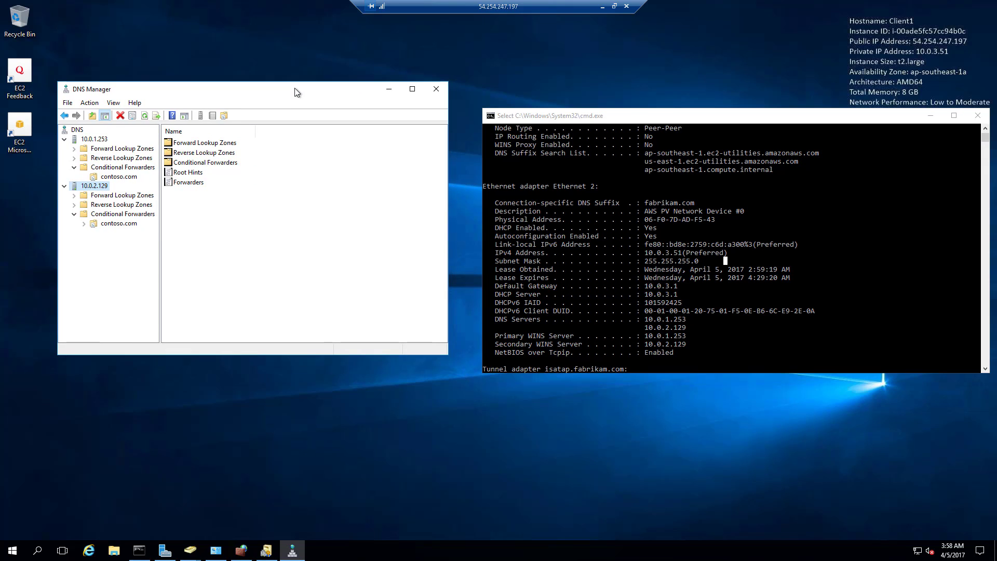
left_click(64, 138)
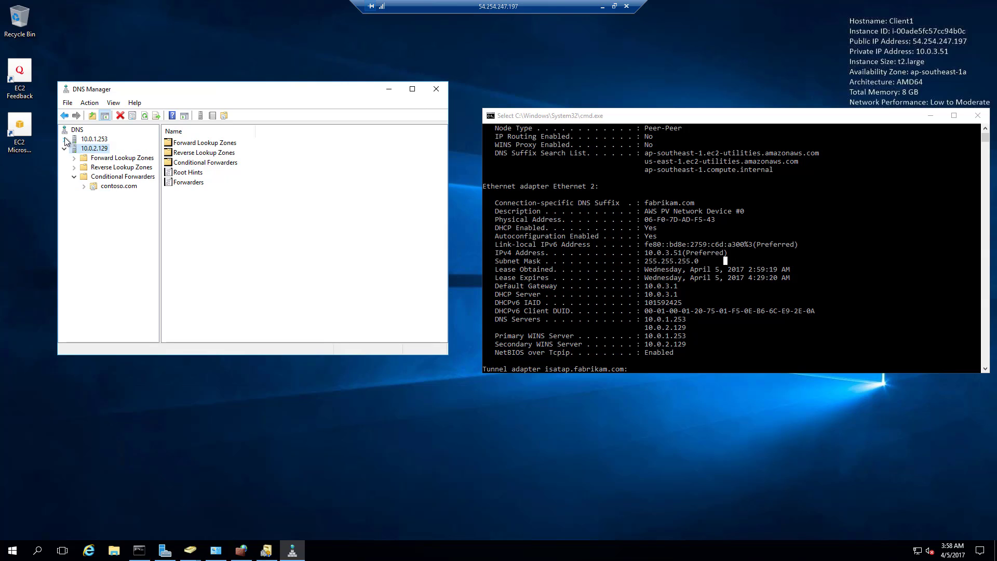
left_click(65, 148)
left_click(645, 270)
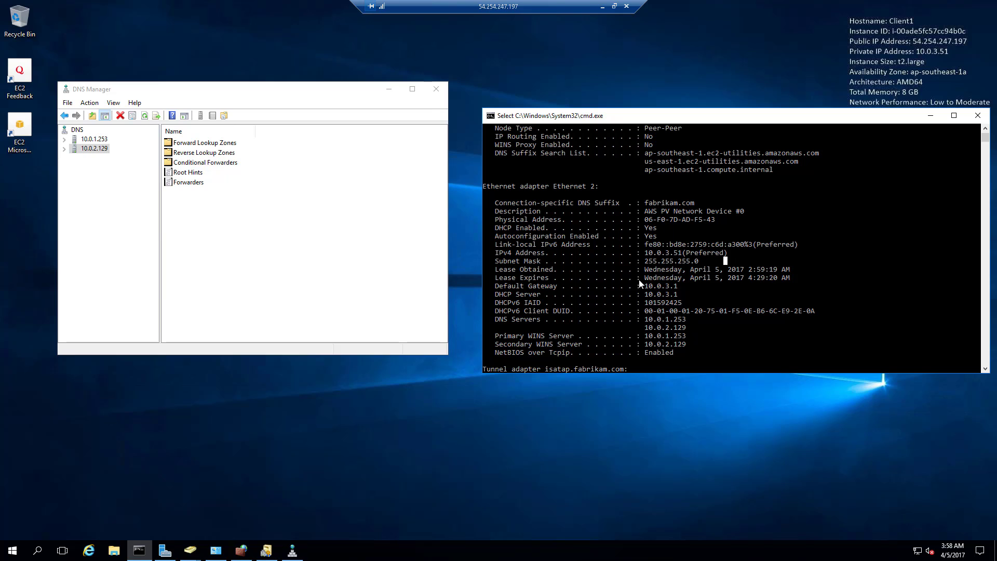
- Delete the failed contoso.com trust from fabrikam.com's trust relationships
left_click(602, 6)
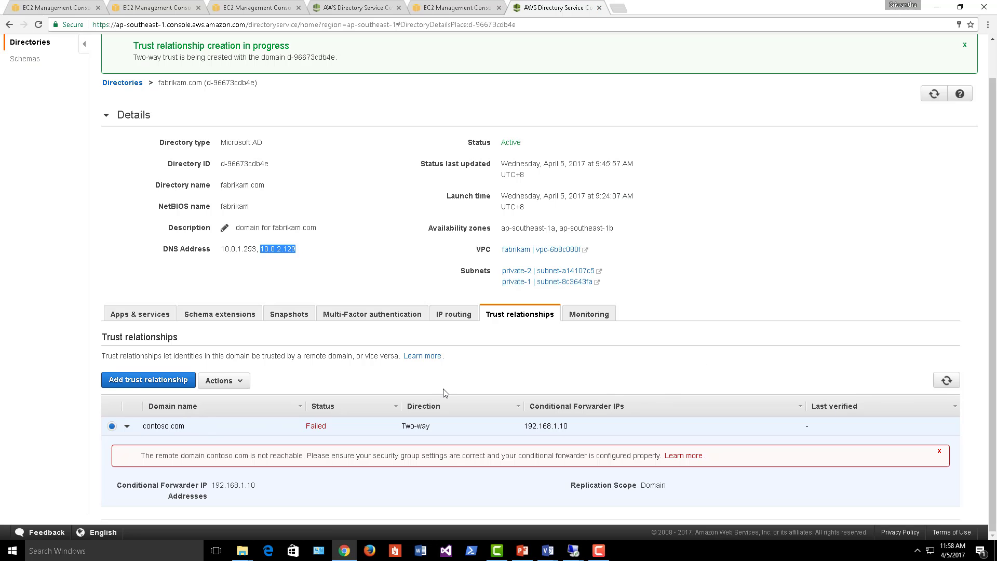
left_click(234, 385)
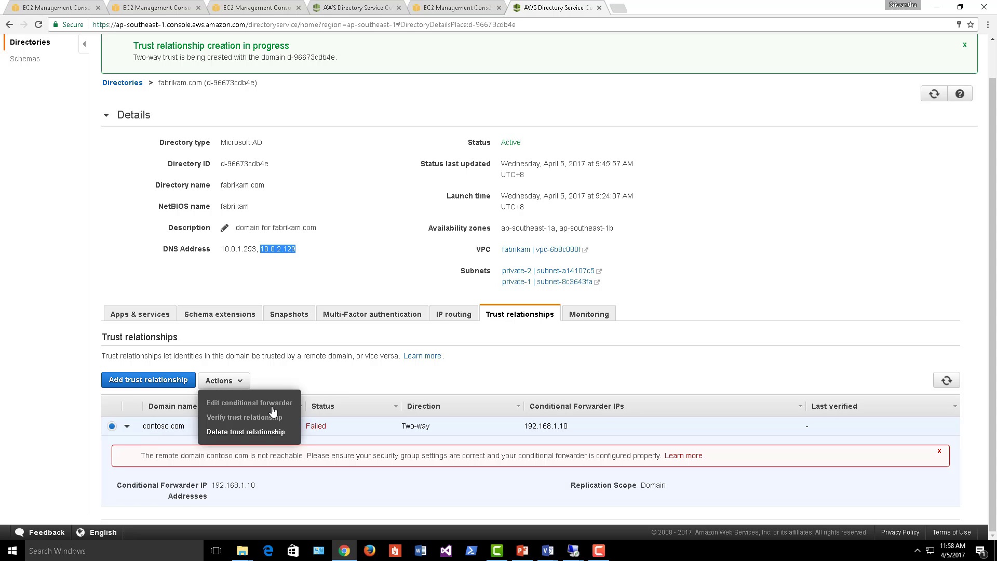
left_click(244, 435)
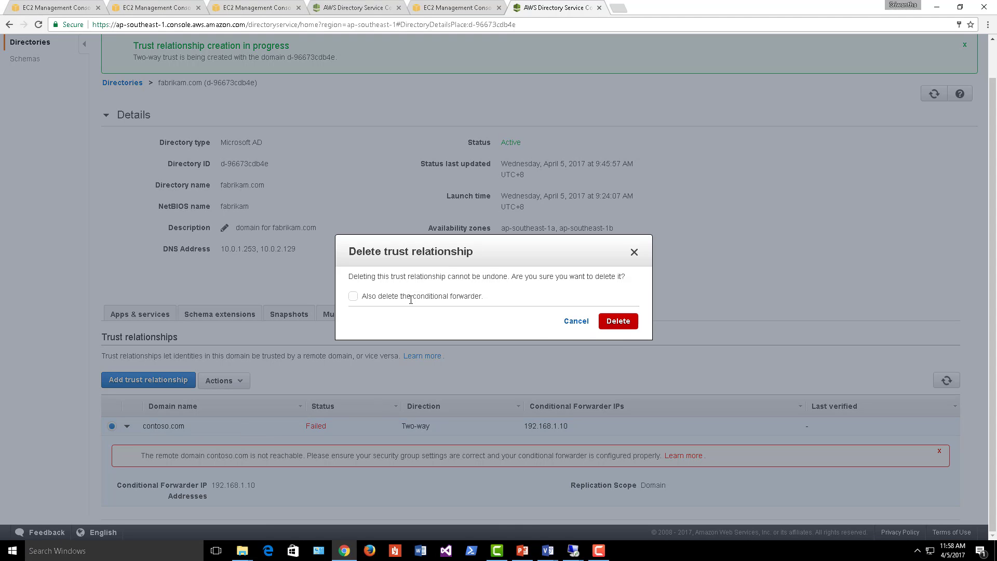
left_click(618, 321)
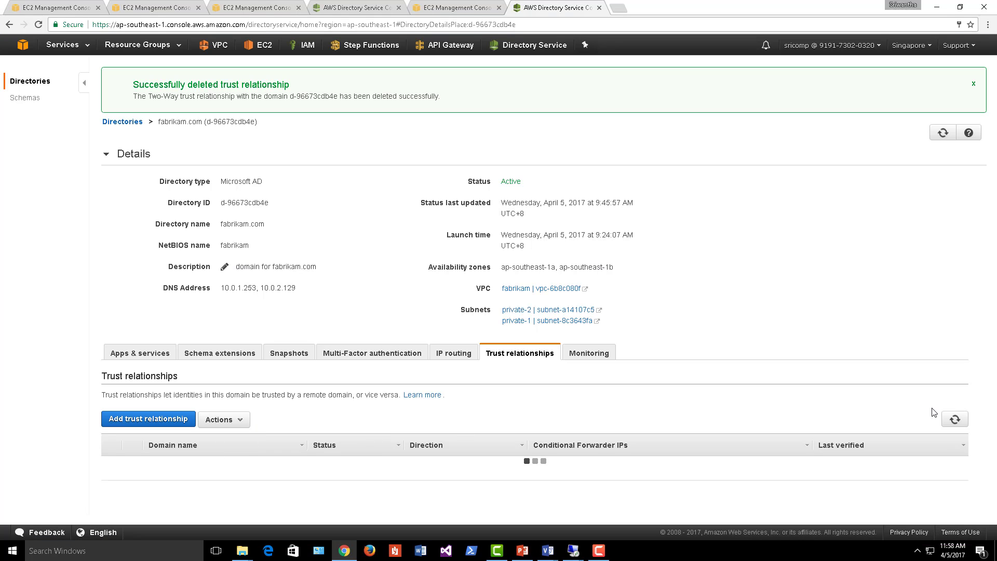
- Add a Two-way trust to contoso.com with the trust password and forwarder 192.168.1.10
left_click(165, 424)
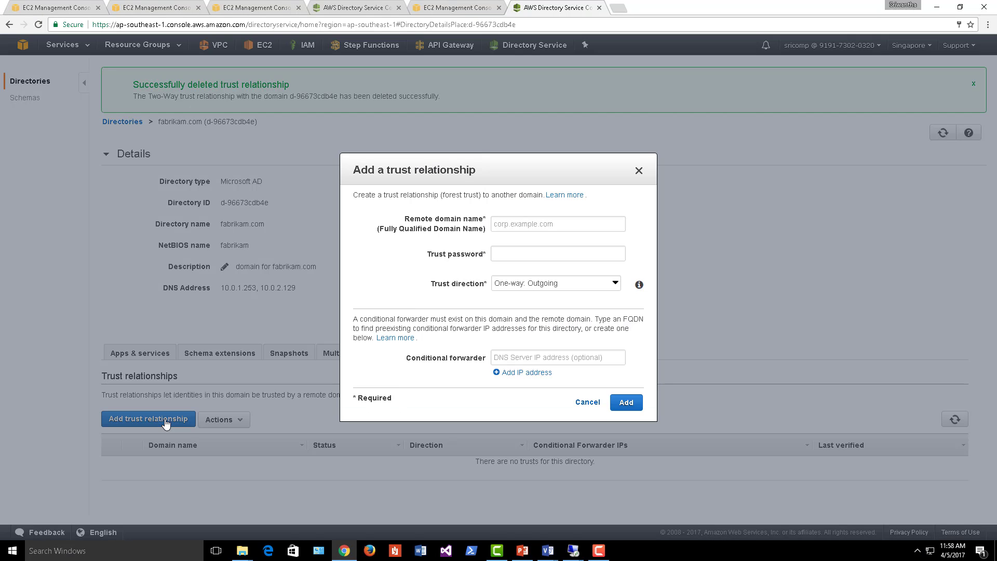
left_click(609, 227)
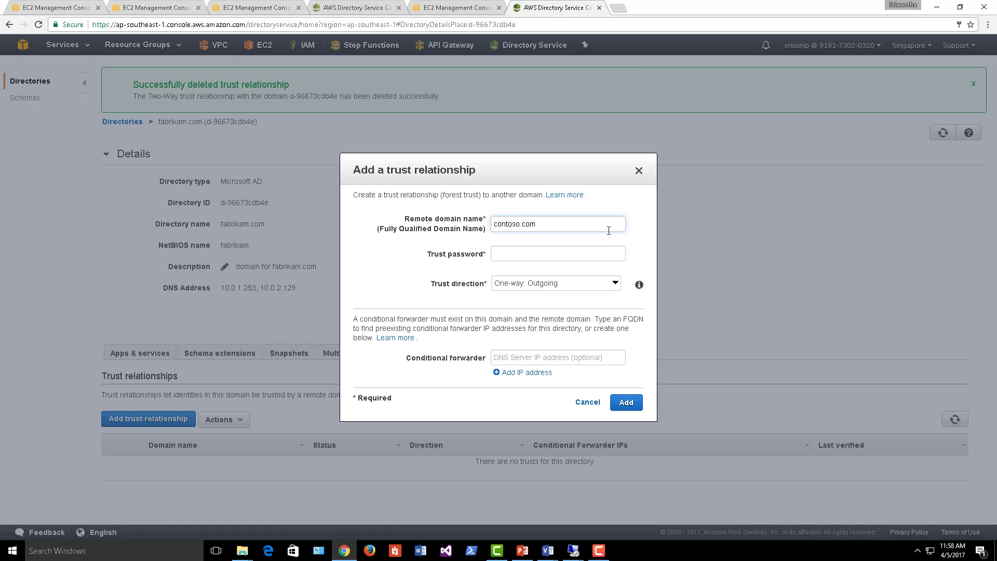
type("contoso.com")
key("Tab")
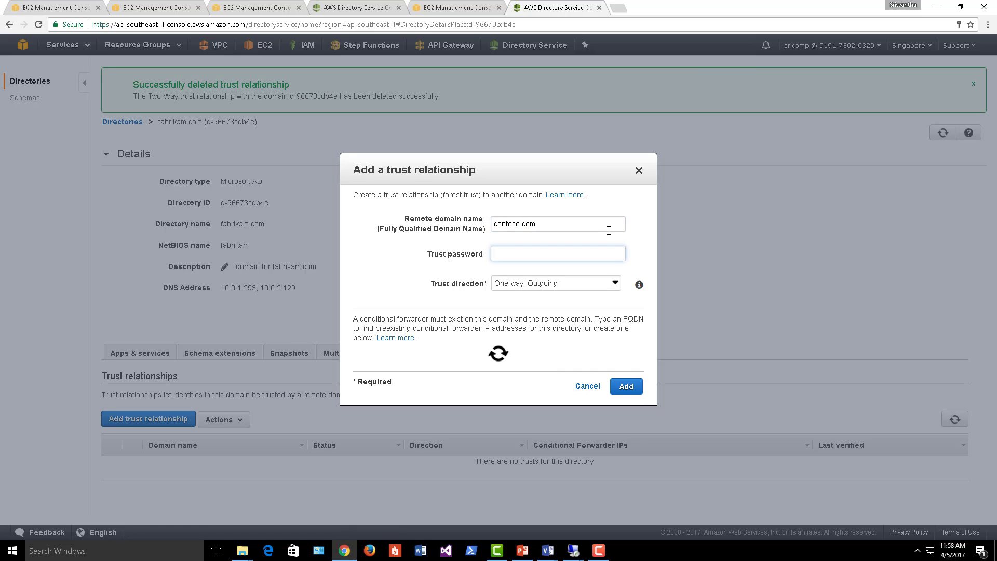
type("P@s")
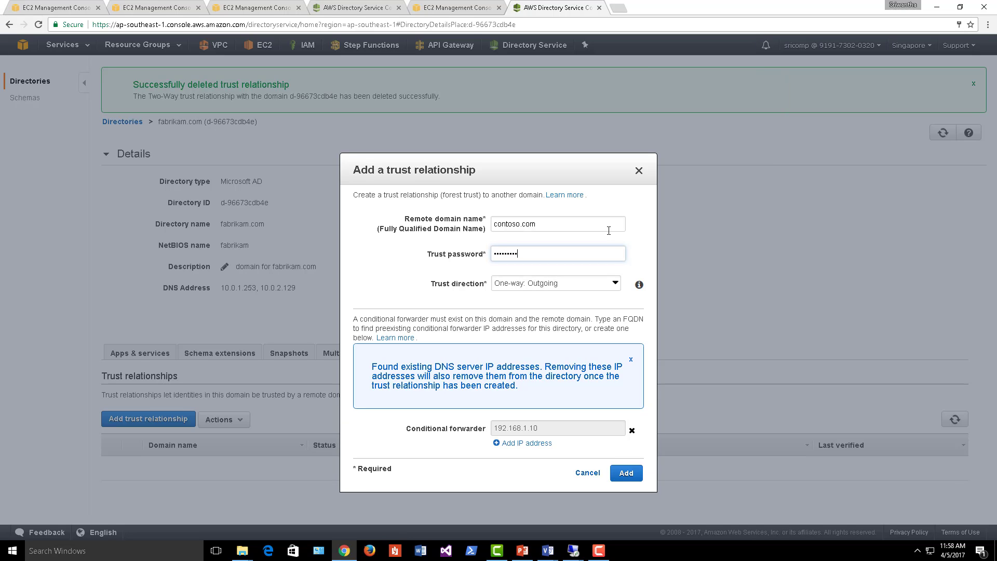
left_click(579, 283)
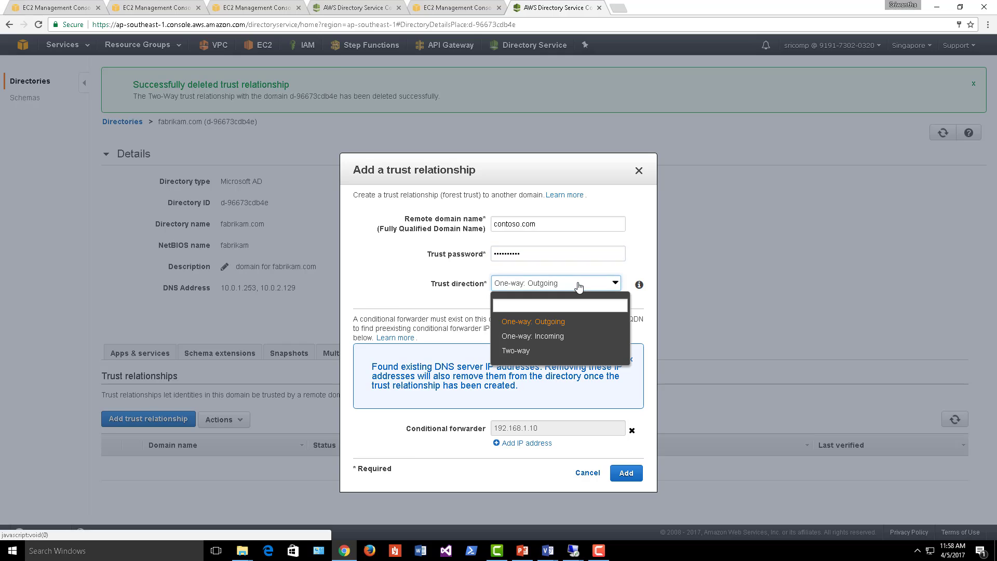
left_click(531, 351)
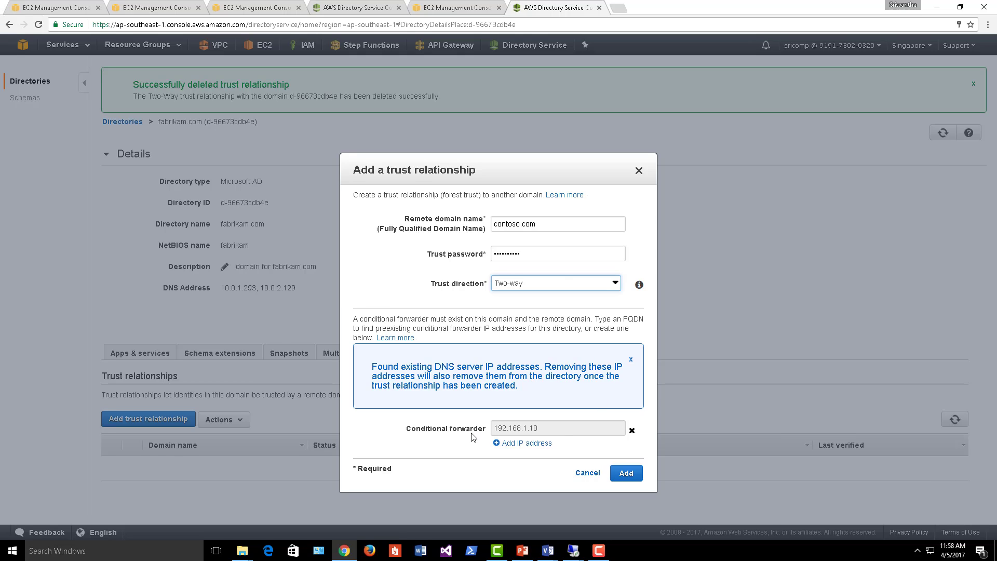
left_click(545, 433)
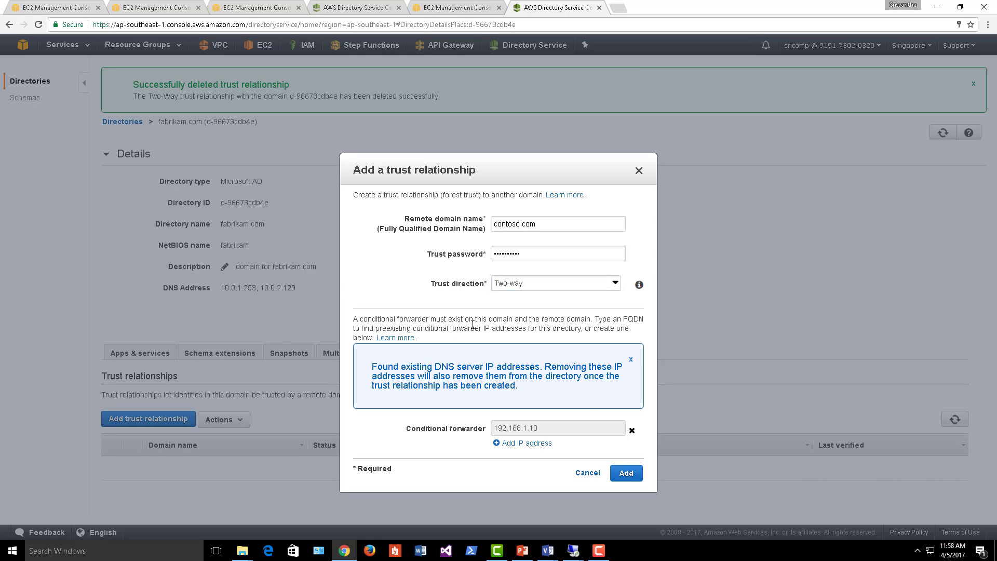
left_click(628, 474)
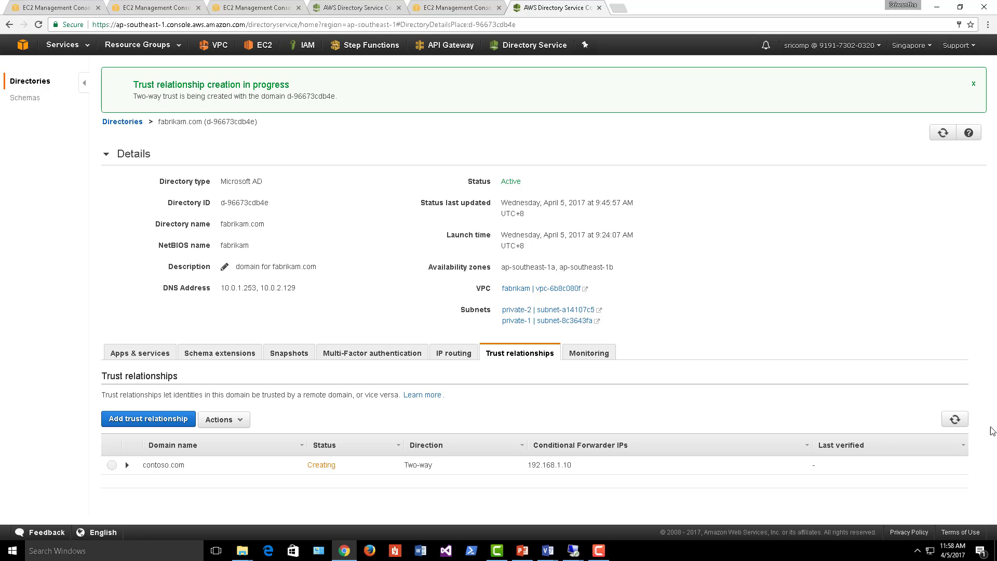
- Refresh the trust list and confirm contoso.com is Verified with forwarder 192.168.1.10
left_click(954, 418)
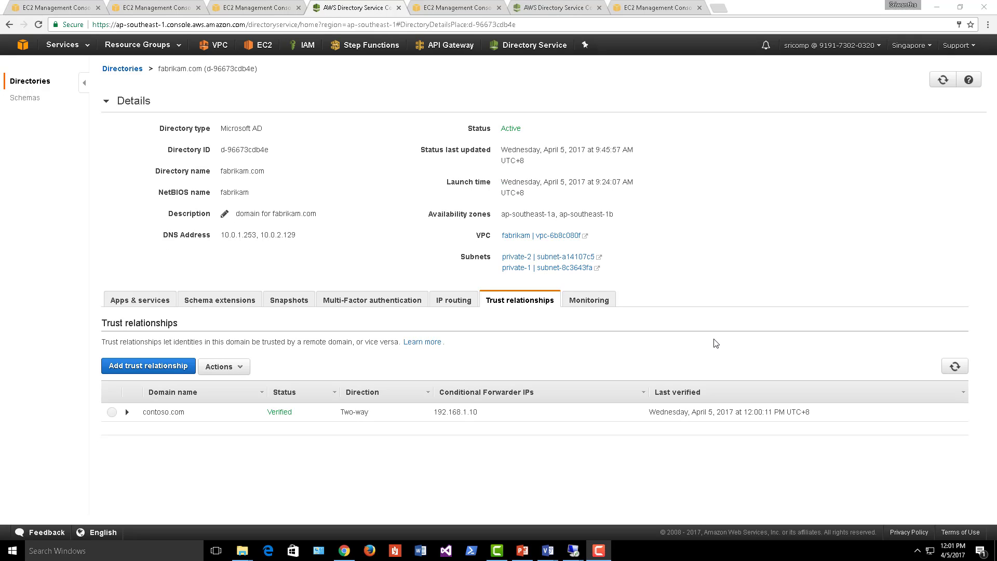
left_click(127, 413)
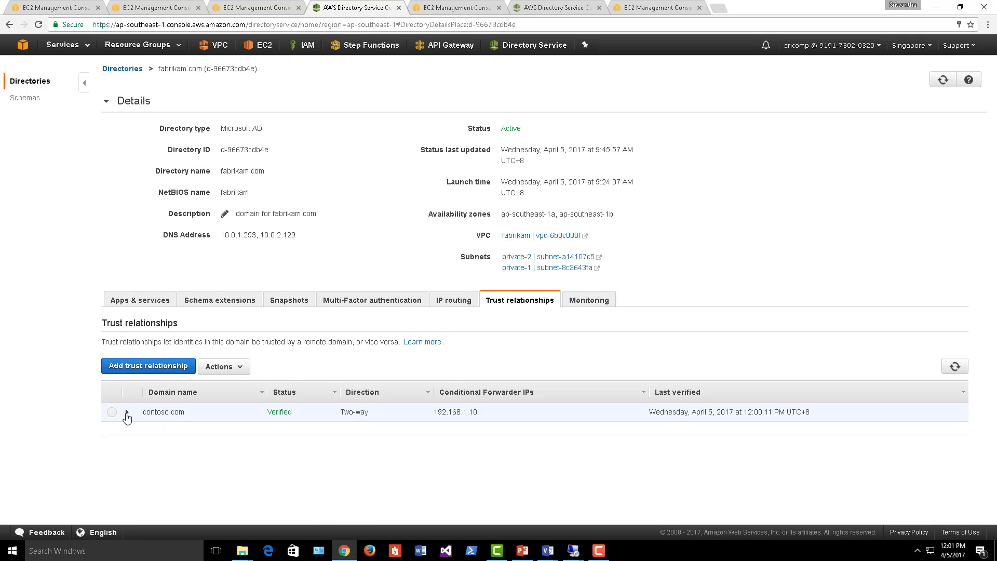
double_click(301, 413)
left_click(301, 434)
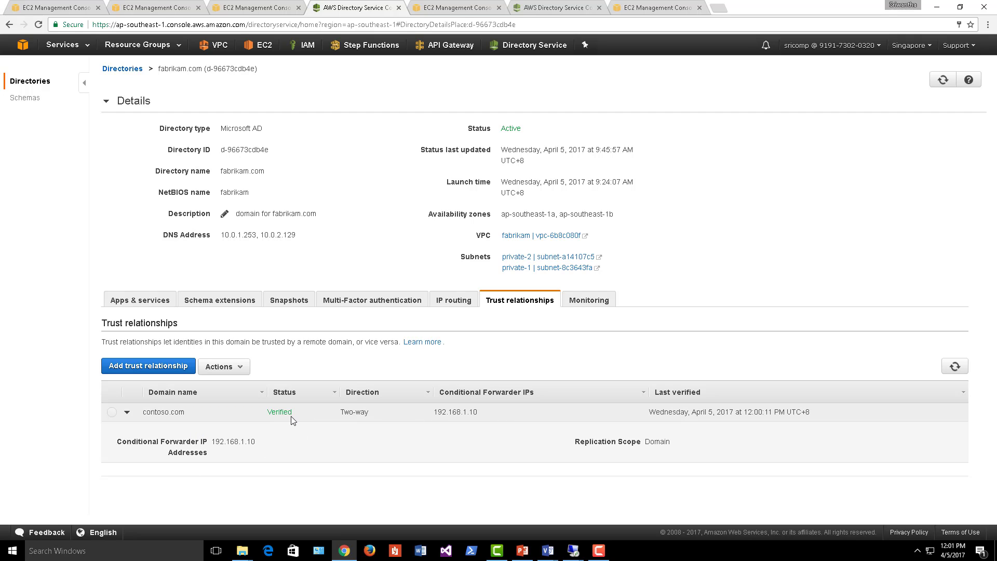
left_click_drag(268, 412, 305, 413)
left_click(450, 409)
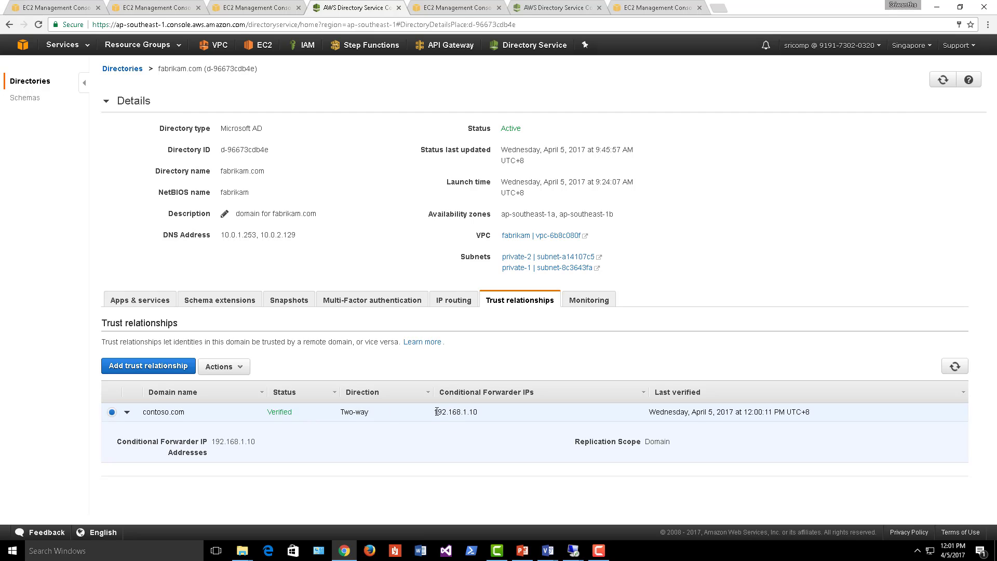
left_click_drag(437, 412, 478, 413)
left_click_drag(186, 413, 144, 411)
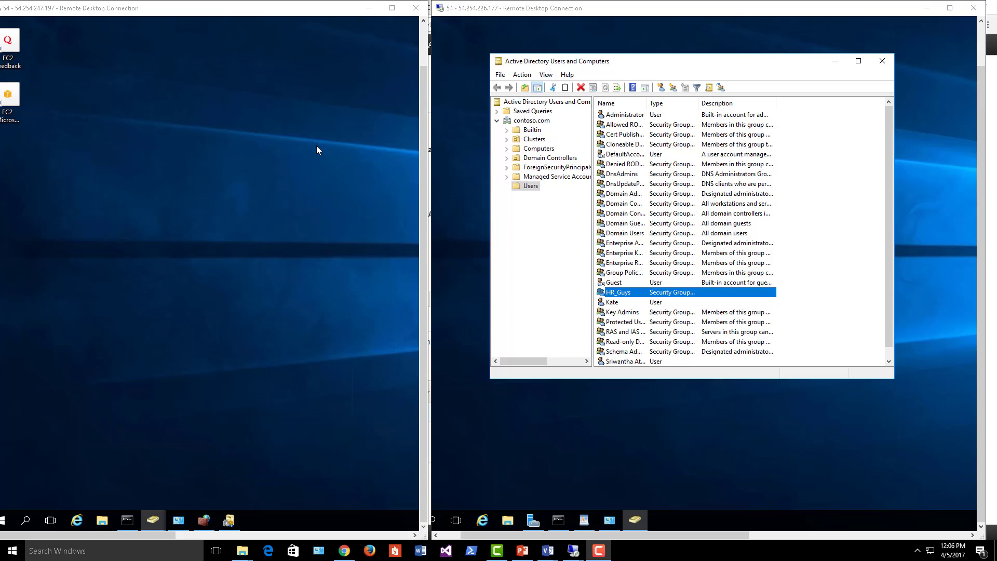
- On the Fabrikam desktop, launch Server Manager and open Active Directory Domains and Trusts
left_click(201, 145)
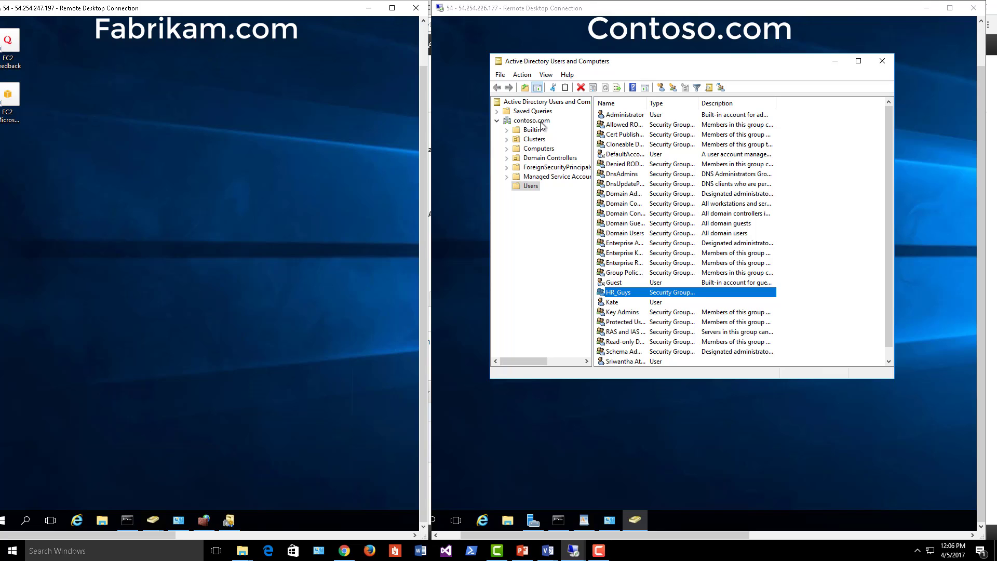
left_click(26, 522)
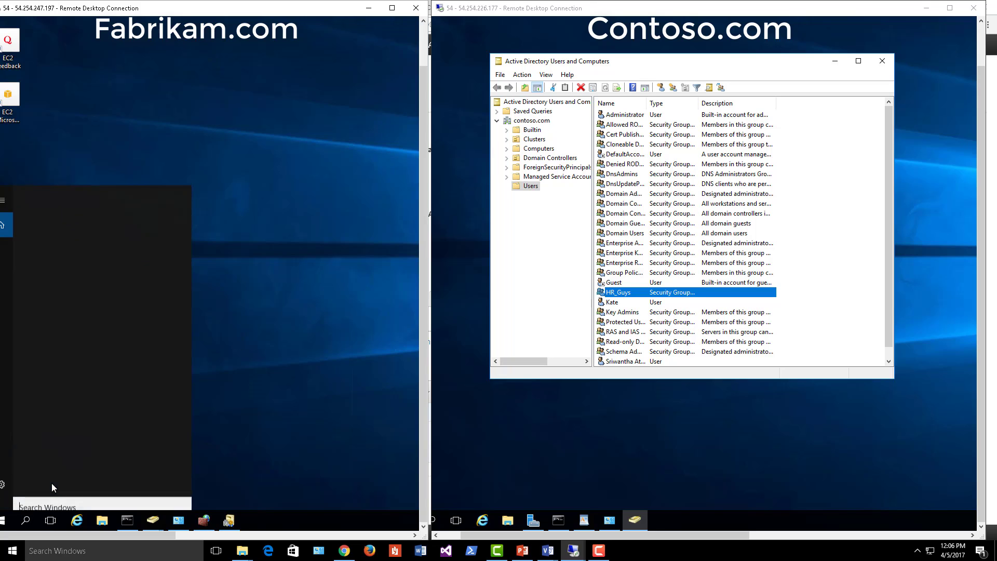
type("server")
left_click(64, 220)
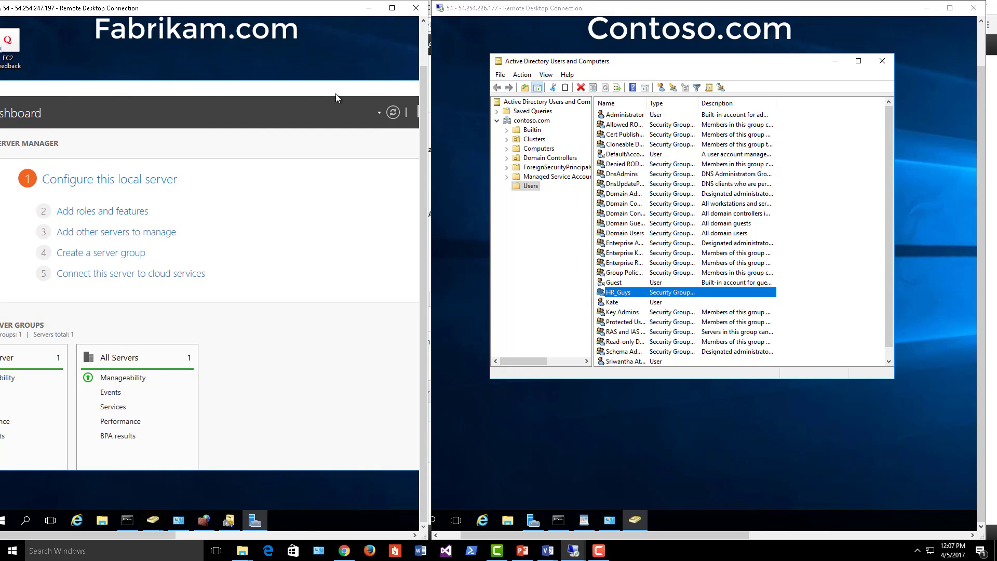
left_click(329, 101)
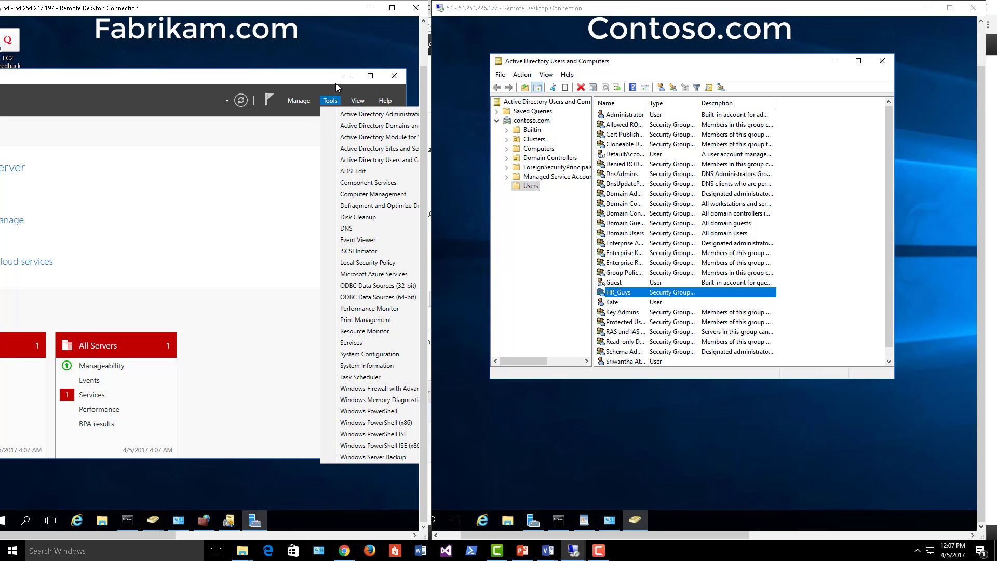
left_click(217, 69)
left_click_drag(219, 76, 151, 74)
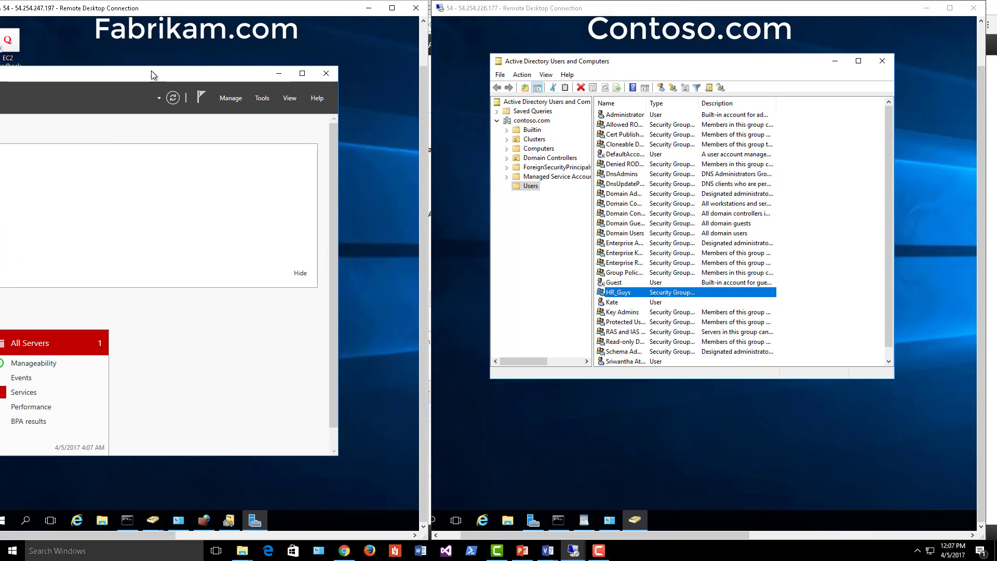
left_click(261, 97)
left_click(297, 126)
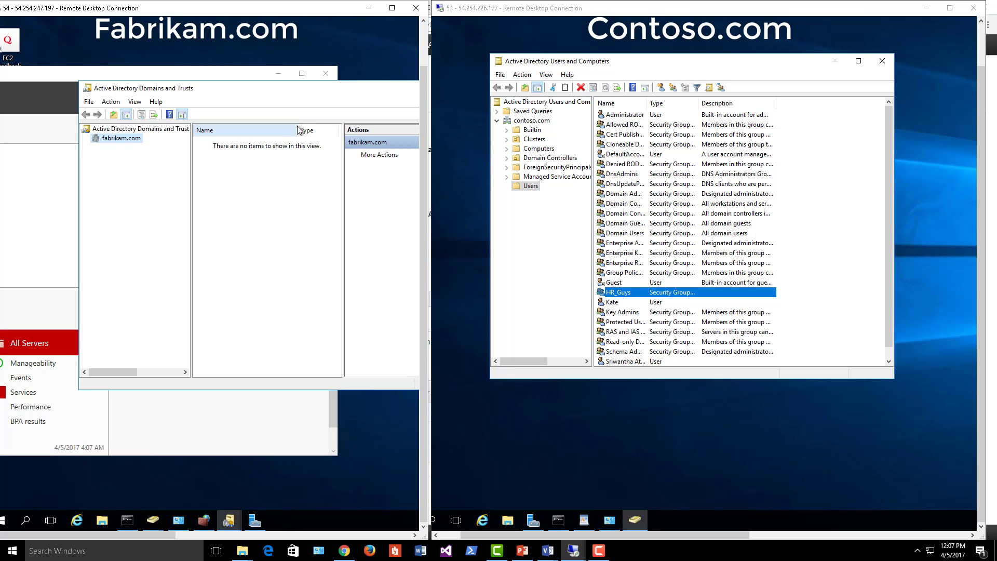
- Confirm fabrikam.com's outgoing and incoming contoso.com trusts, then cancel and close the console
right_click(123, 140)
left_click(182, 207)
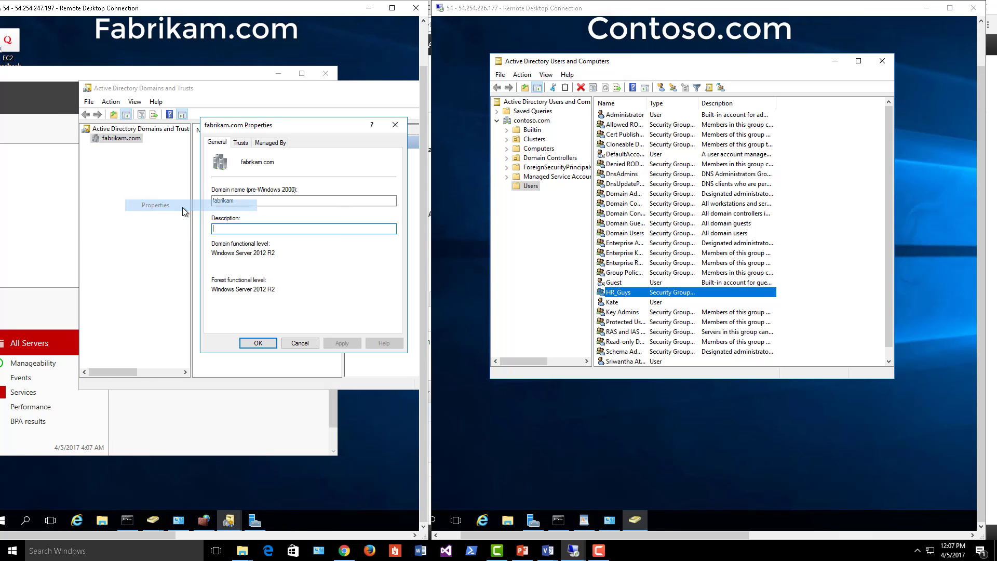
left_click(242, 143)
left_click(230, 187)
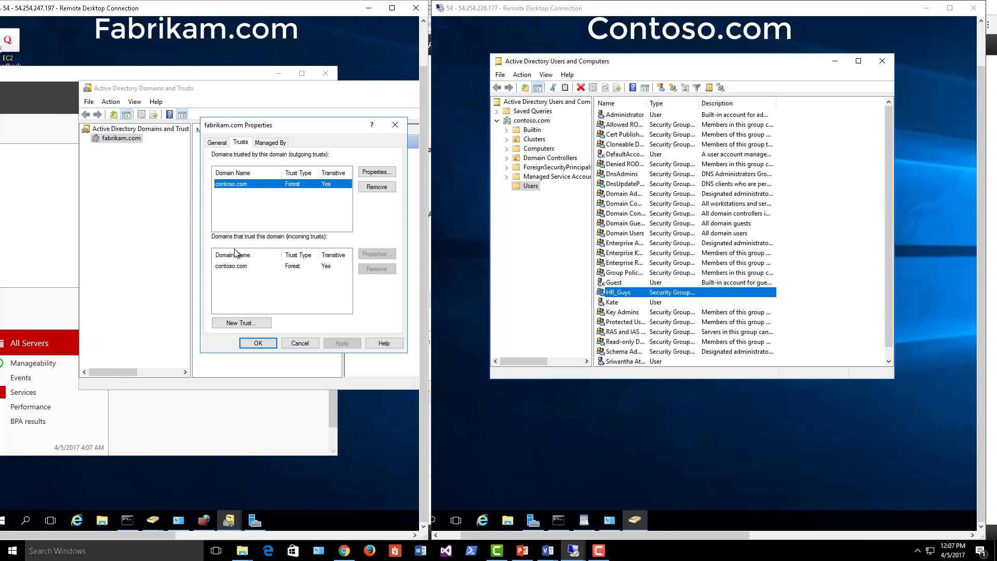
left_click(234, 265)
left_click(243, 185)
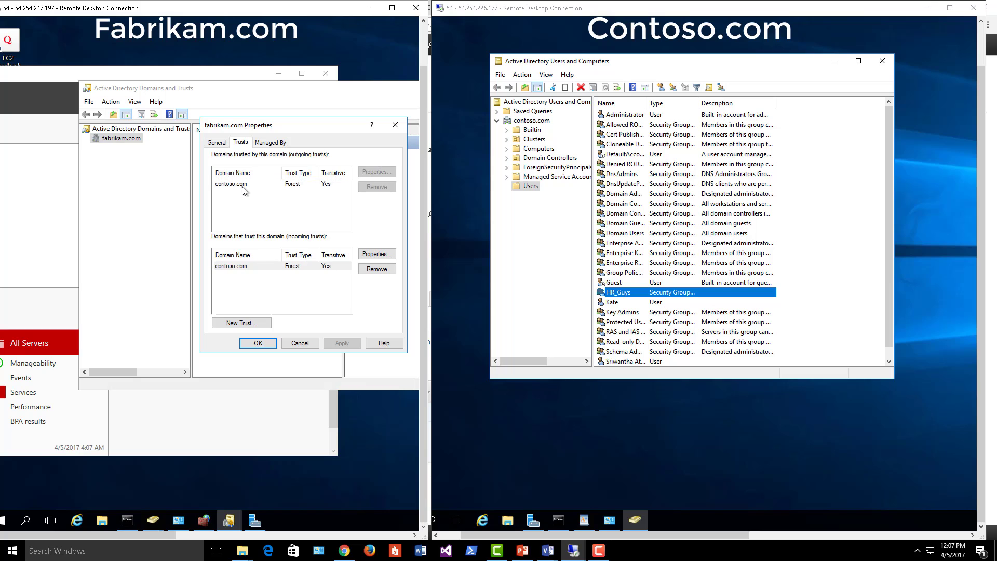
left_click(240, 266)
left_click_drag(308, 126, 186, 116)
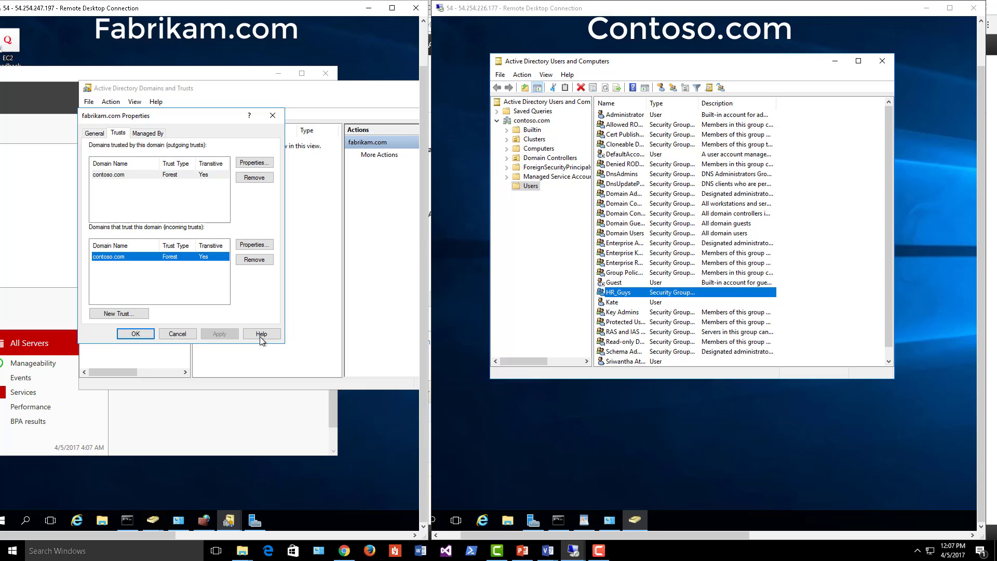
left_click(177, 334)
left_click_drag(380, 90, 240, 74)
left_click(335, 86)
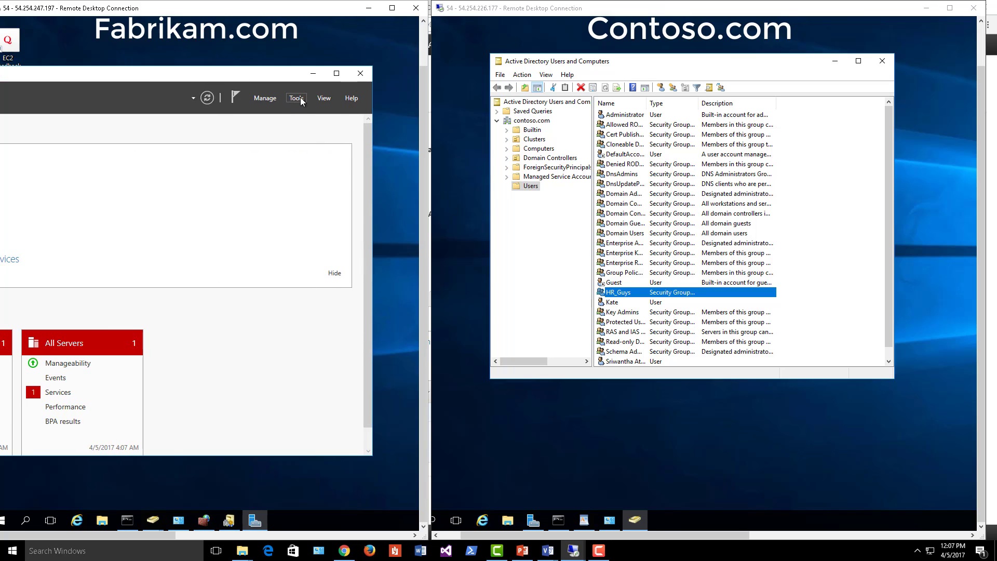
- Open ADUC and add a Domain local security group named Finance under fabrikam Users
left_click(300, 97)
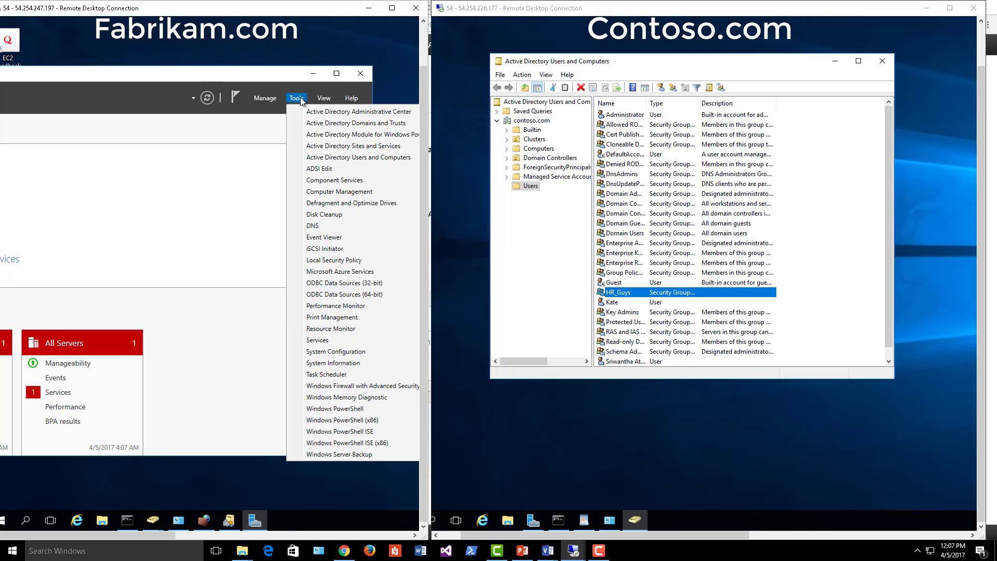
left_click(375, 158)
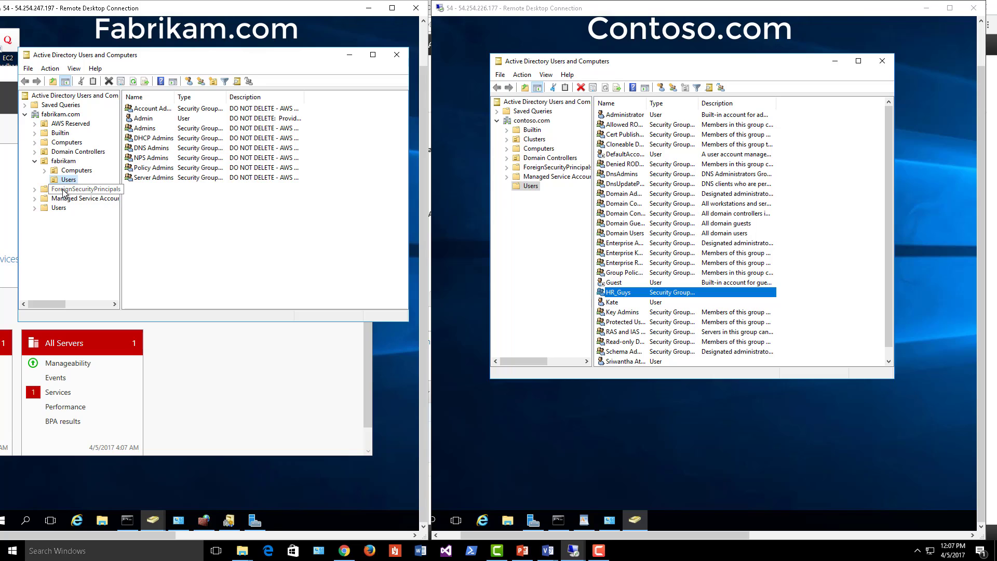
right_click(65, 180)
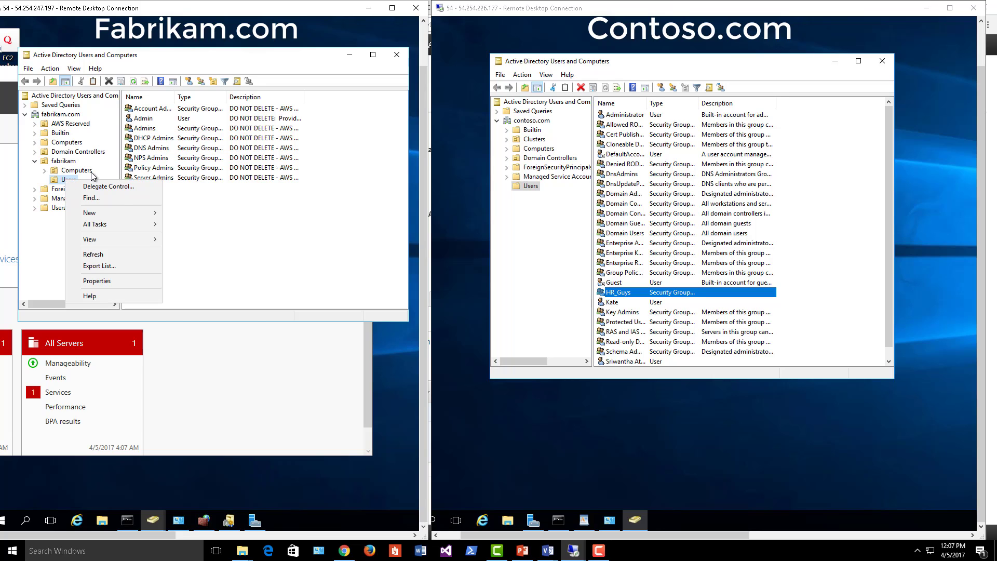
mouse_move(114, 212)
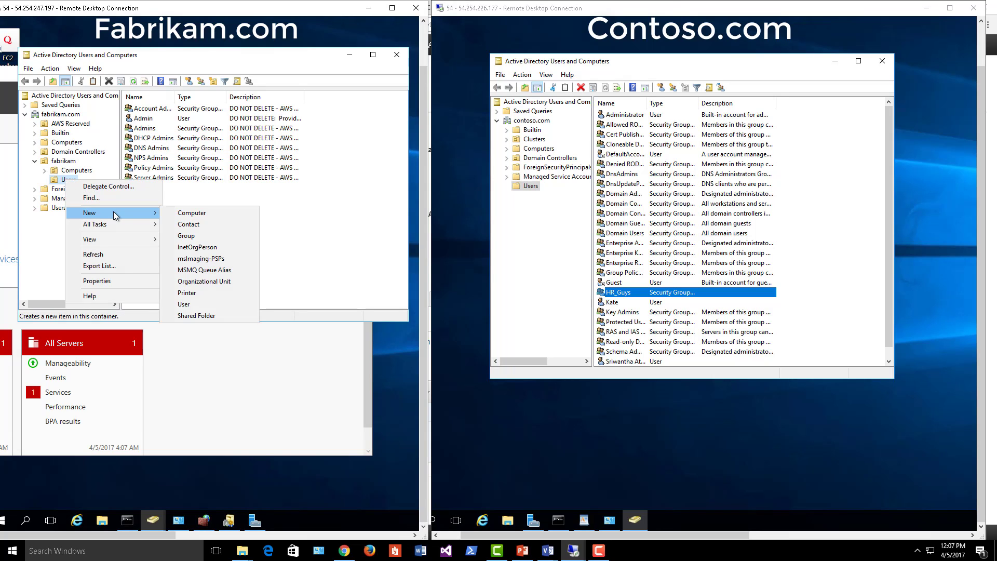
left_click(196, 237)
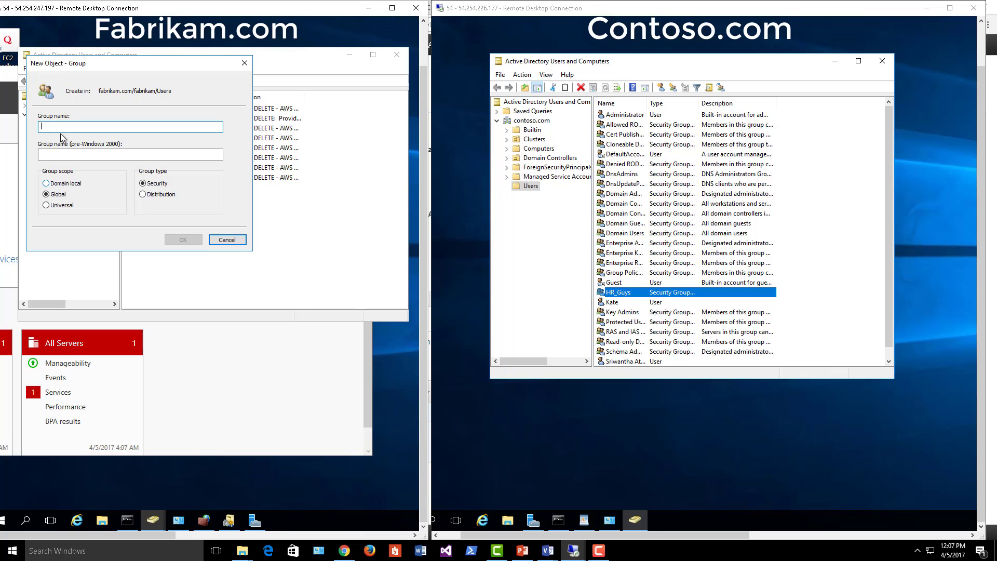
left_click(57, 186)
left_click(112, 127)
type("Finance")
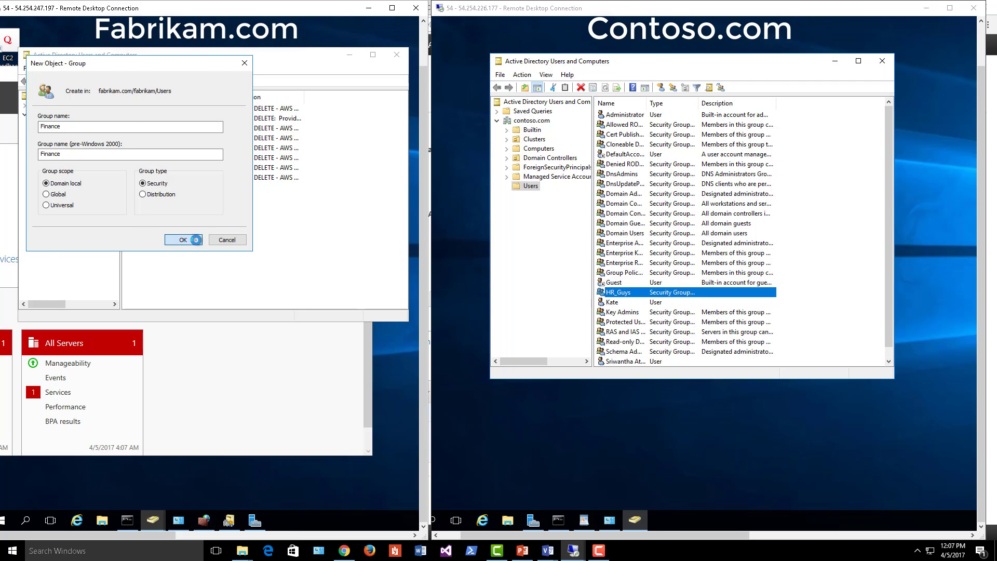
left_click(196, 240)
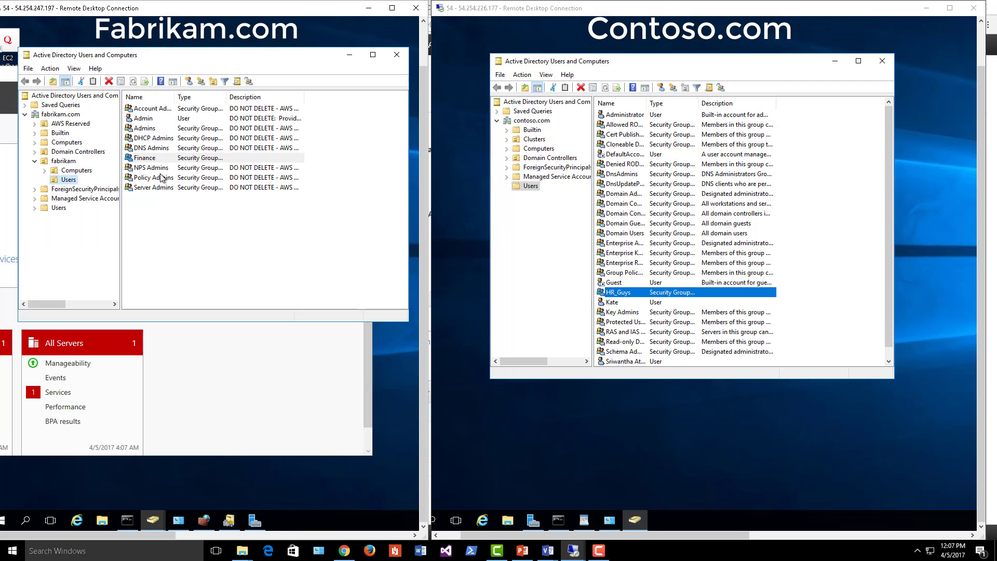
- Start a new user in fabrikam Users and enter its name and logon name
right_click(75, 181)
mouse_move(107, 214)
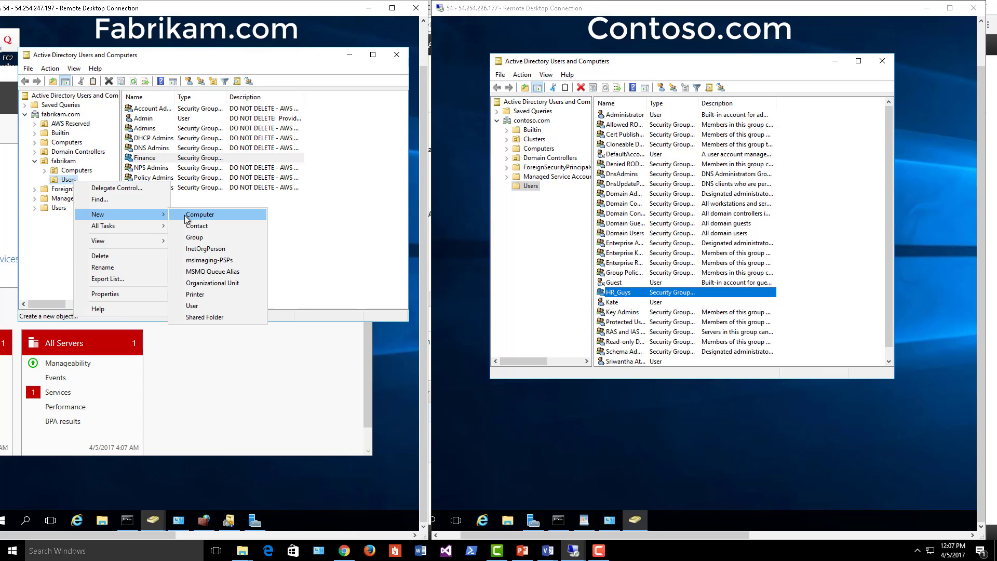
left_click(196, 306)
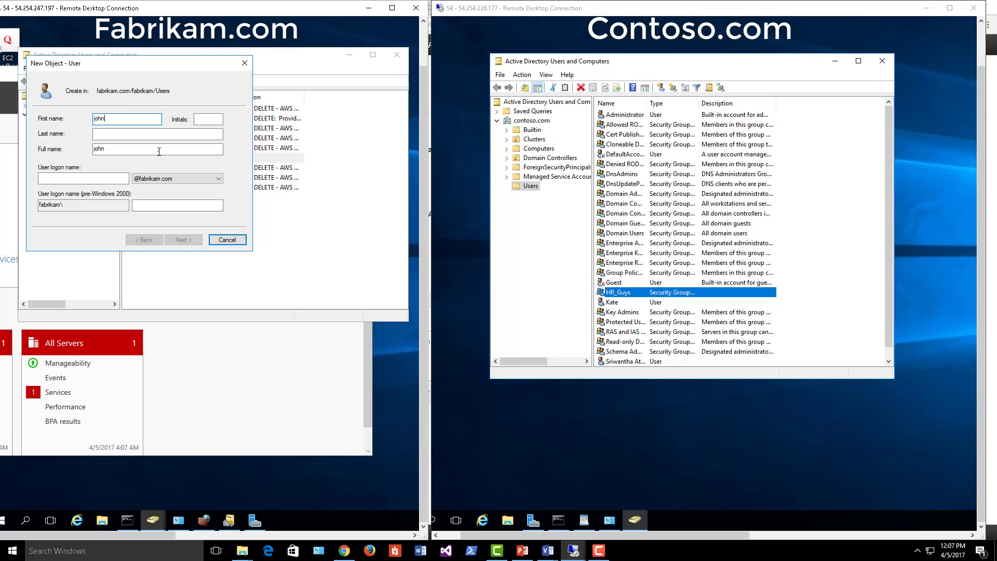
left_click(144, 204)
left_click(104, 179)
type("john")
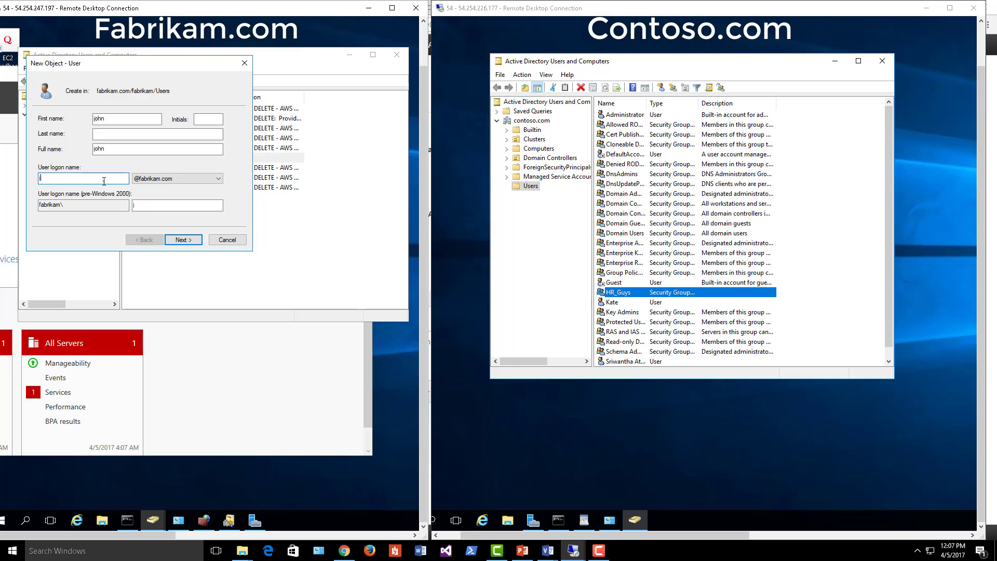
left_click(182, 240)
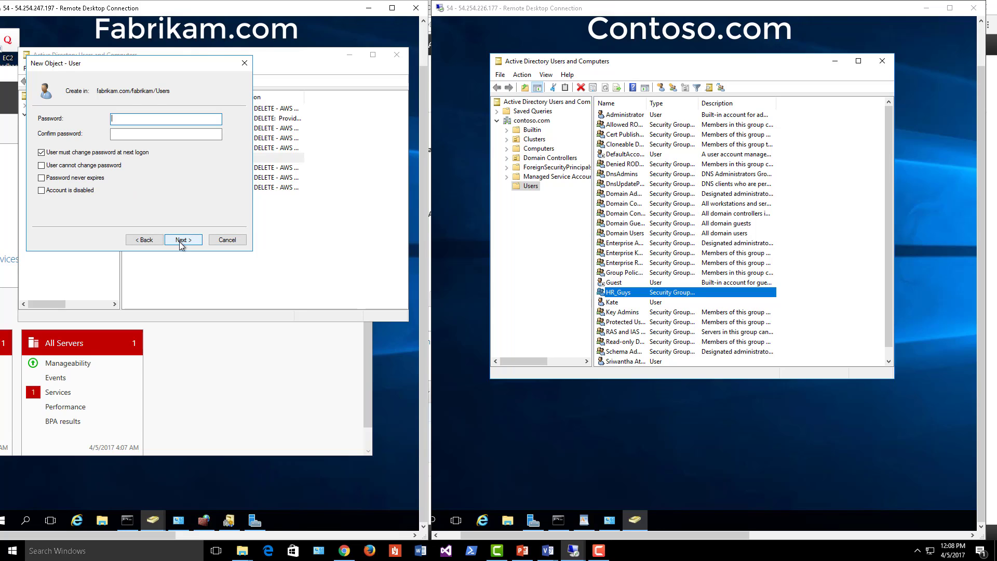
- Set the user's password to never expire, without forced change at logon, and finish
left_click(58, 178)
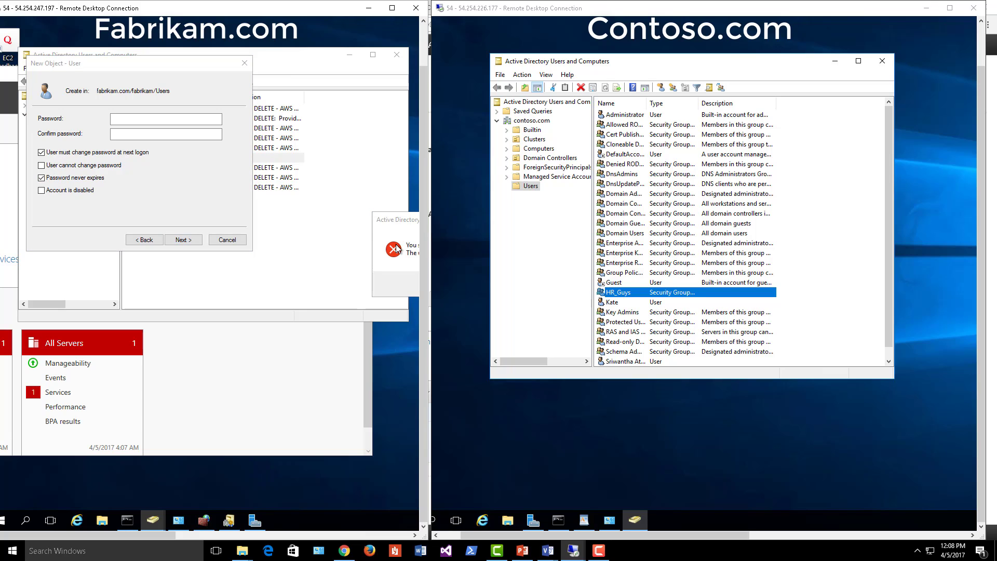
key("Return")
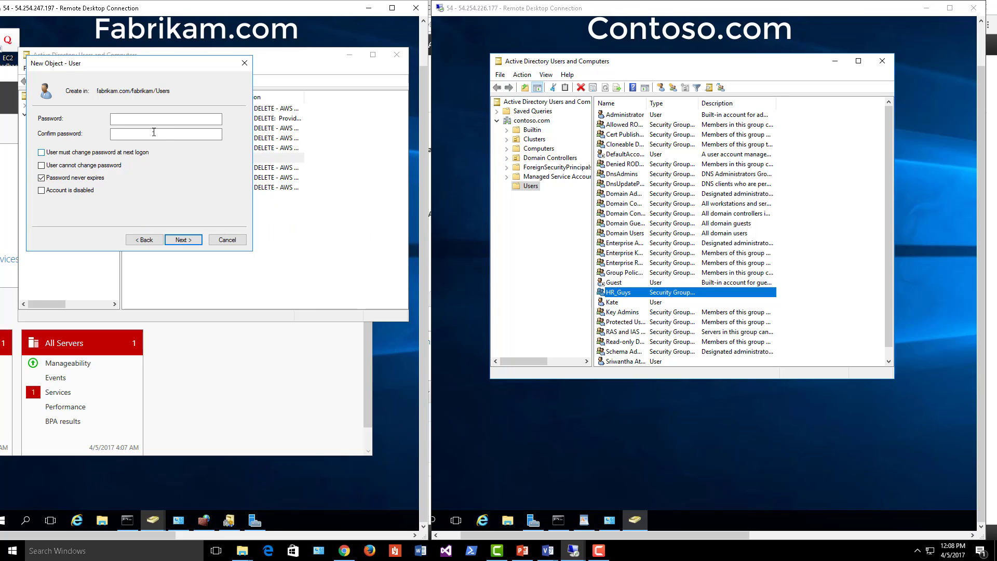
left_click(144, 118)
type("••••")
key("Tab")
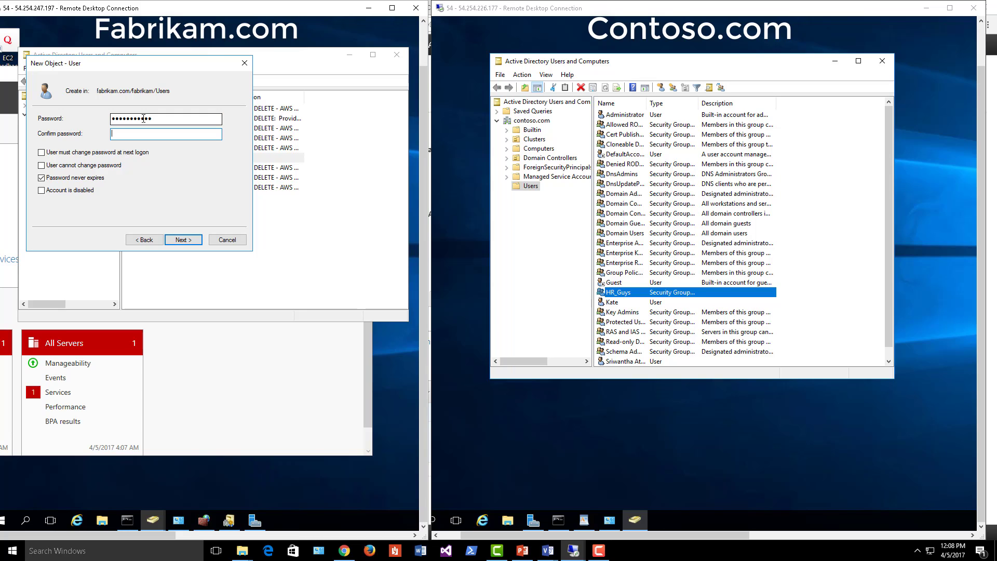
type("••••••••••")
key("BackSpace")
key("BackSpace")
key("BackSpace")
key("BackSpace")
key("BackSpace")
key("BackSpace")
key("BackSpace")
key("BackSpace")
key("BackSpace")
key("BackSpace")
type("••••••••")
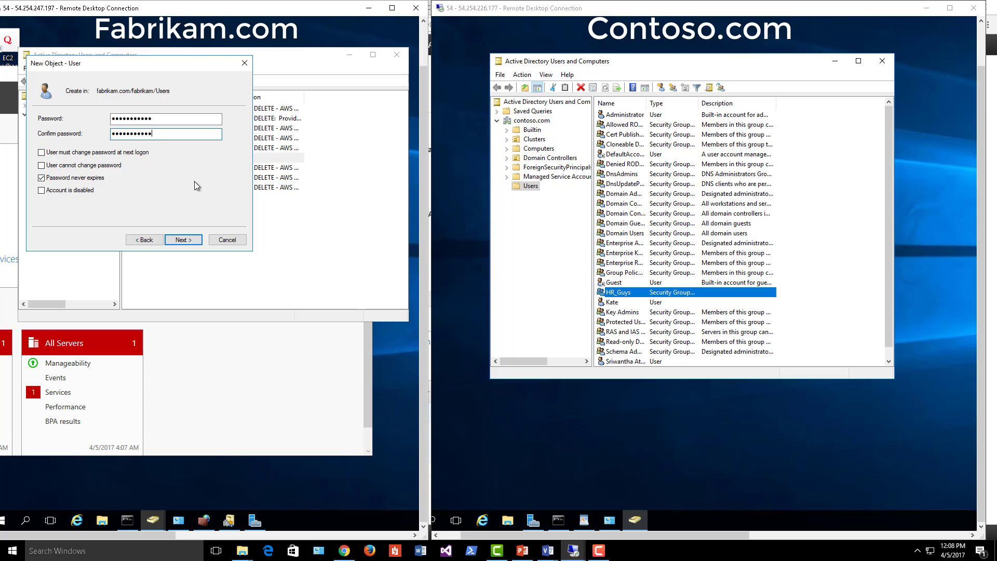
type("•••")
left_click(198, 241)
left_click(197, 242)
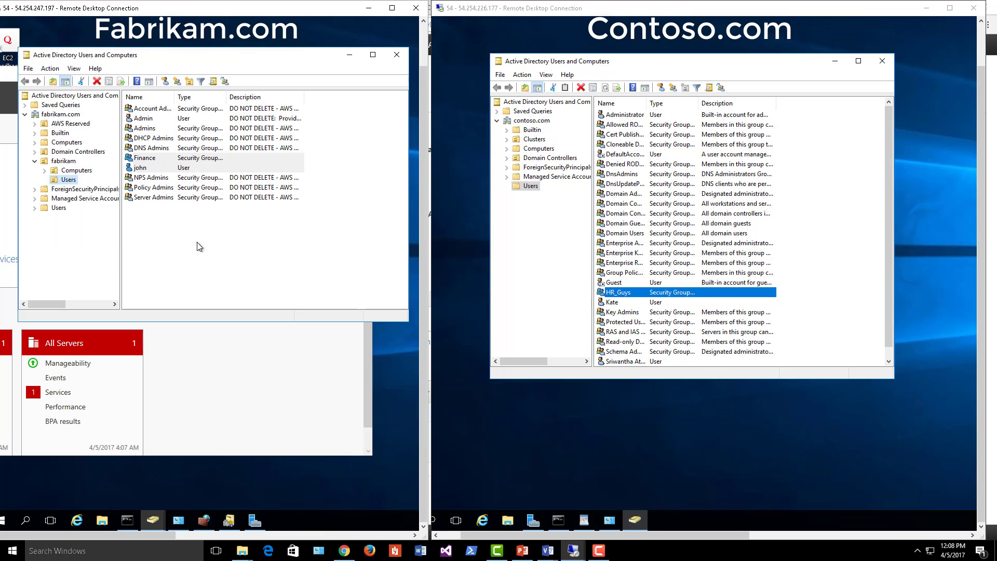
left_click(155, 169)
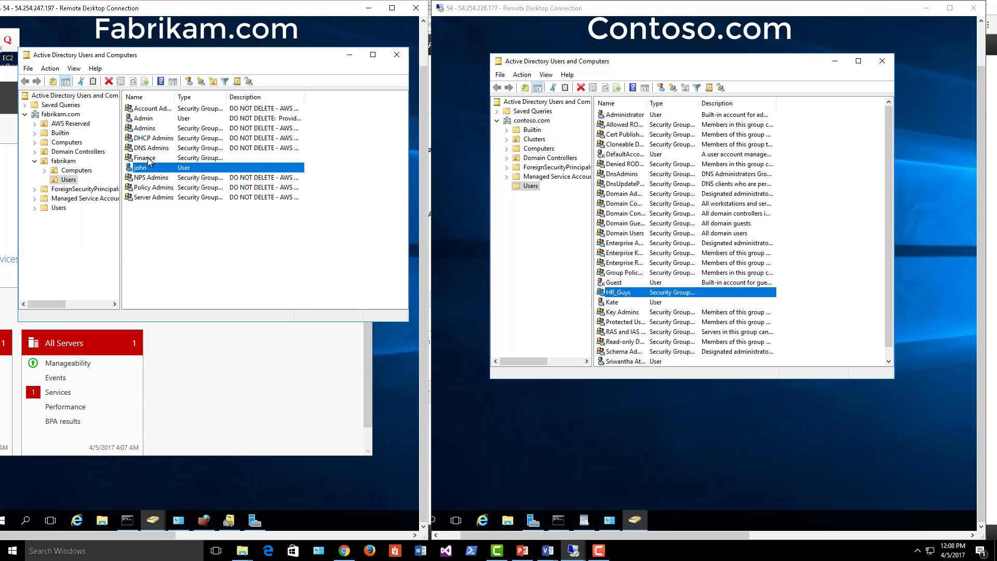
left_click(148, 158)
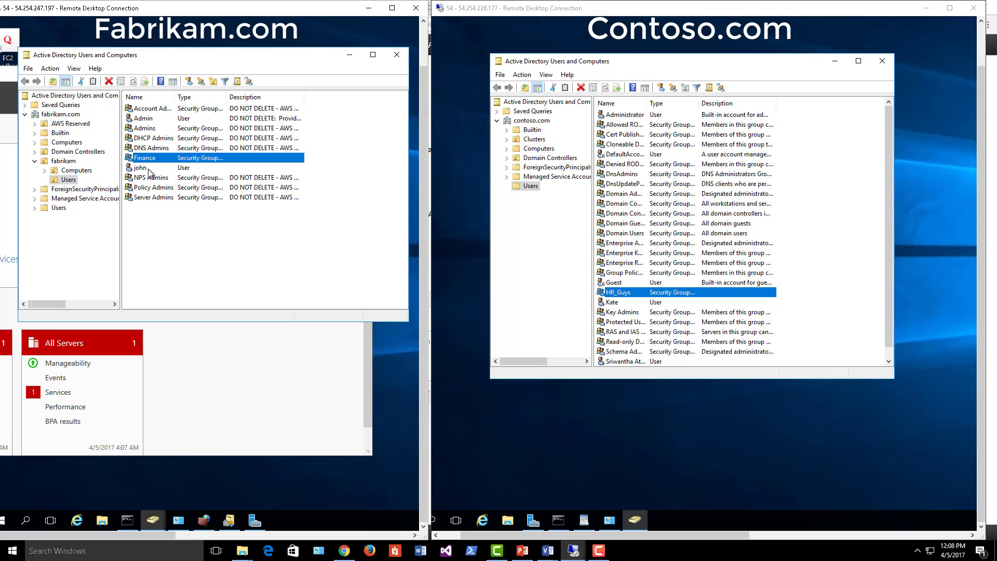
left_click(586, 62)
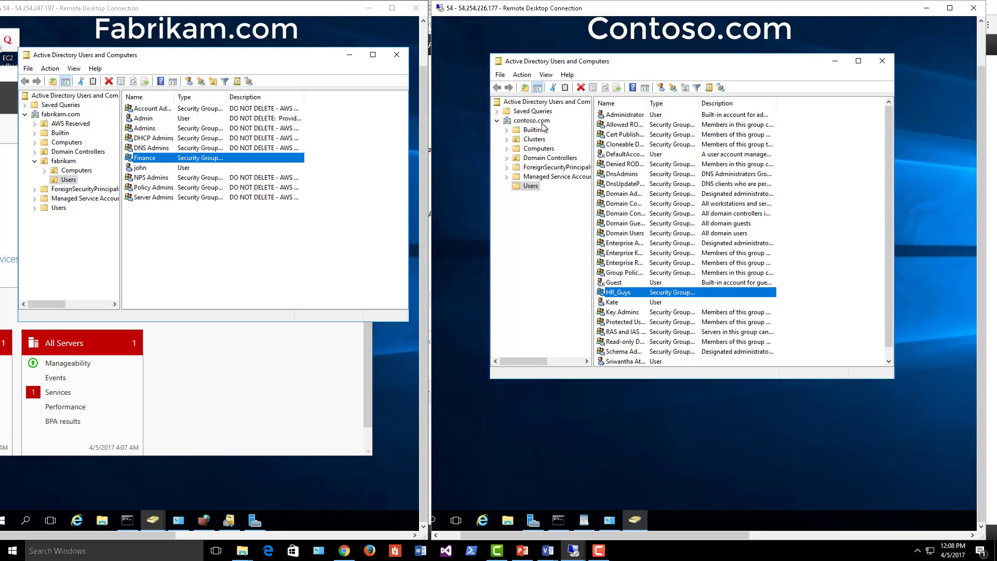
right_click(533, 191)
left_click(644, 302)
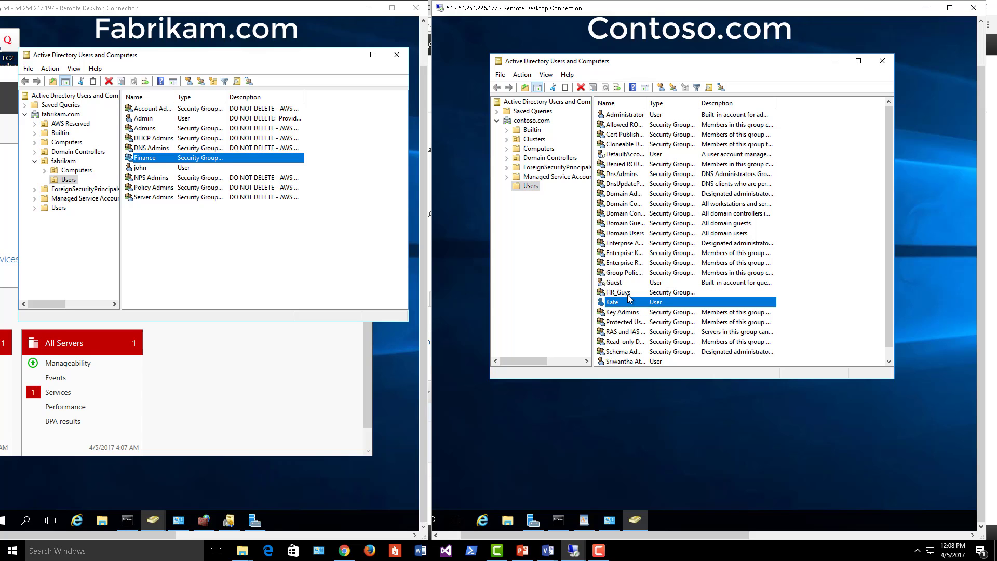
left_click(628, 294)
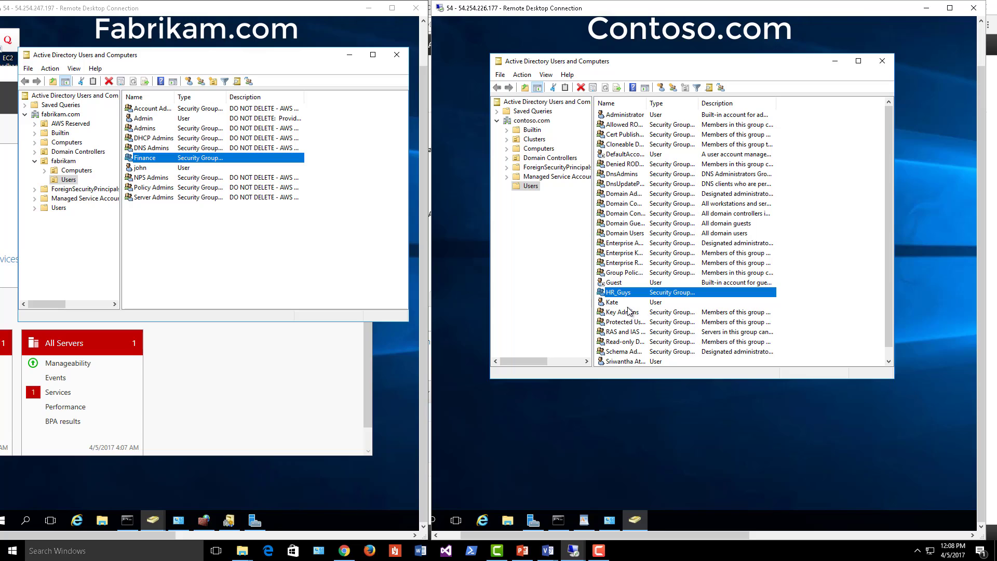
- Open the properties of Contoso's HR_Guys group
left_click(140, 168)
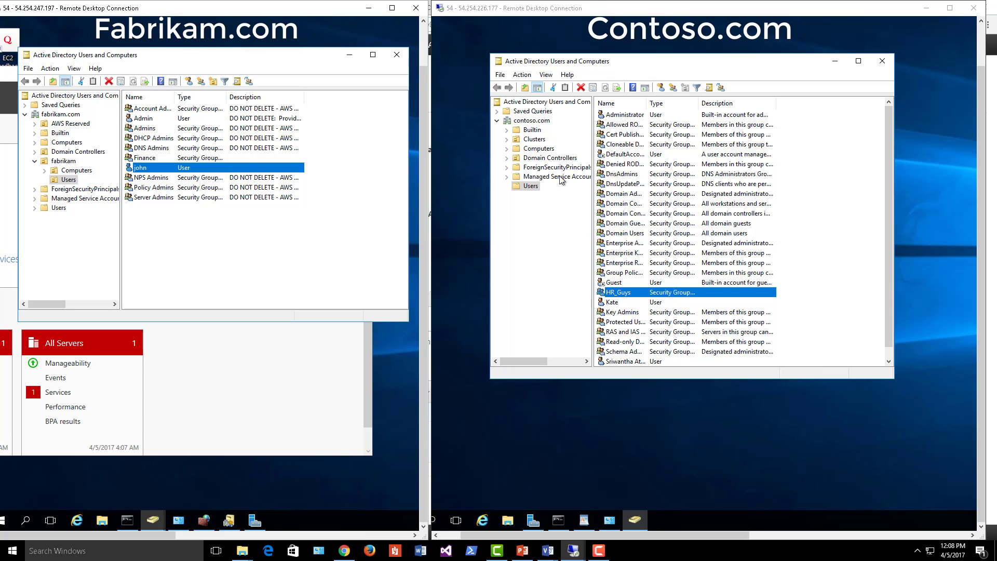
left_click(629, 294)
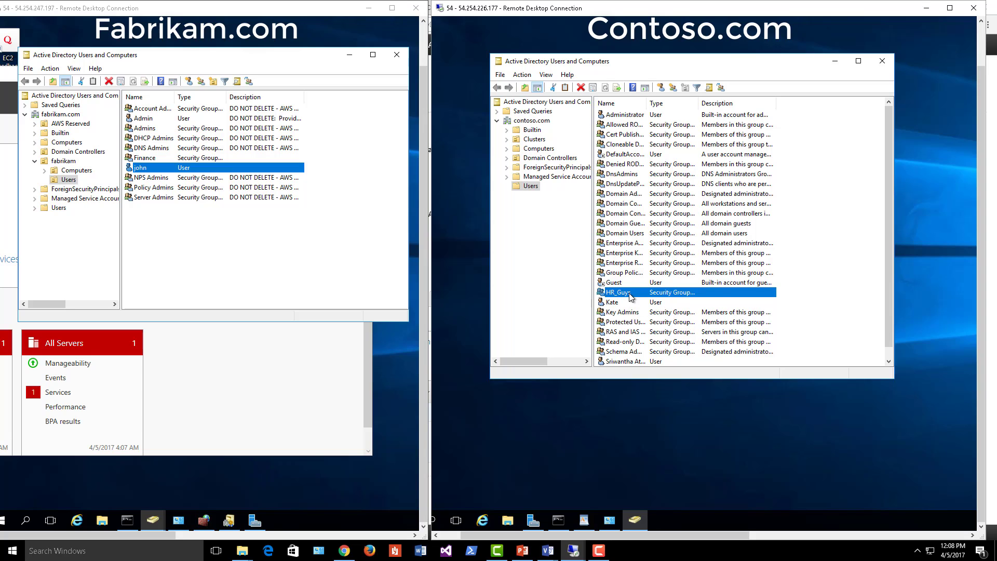
right_click(631, 296)
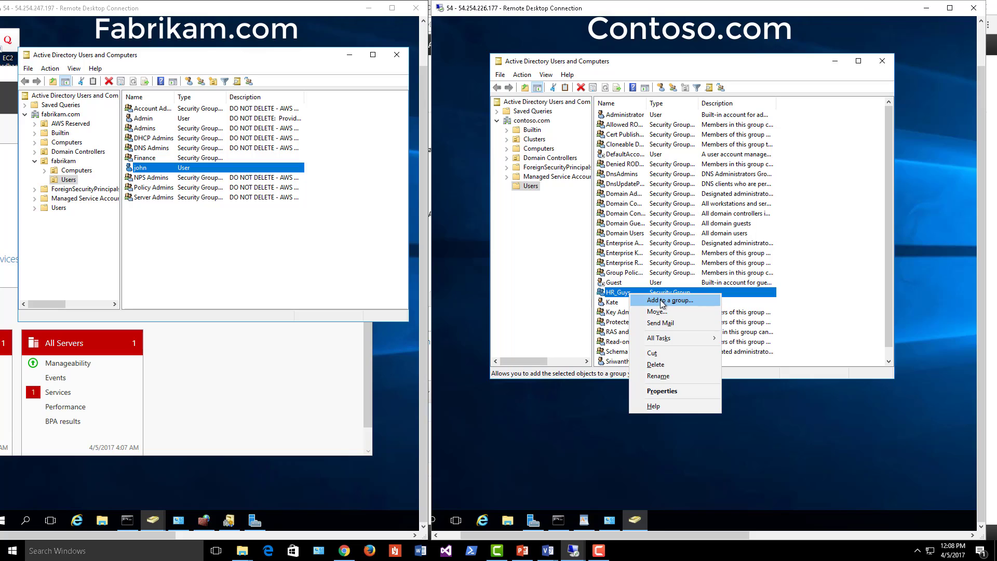
left_click(668, 391)
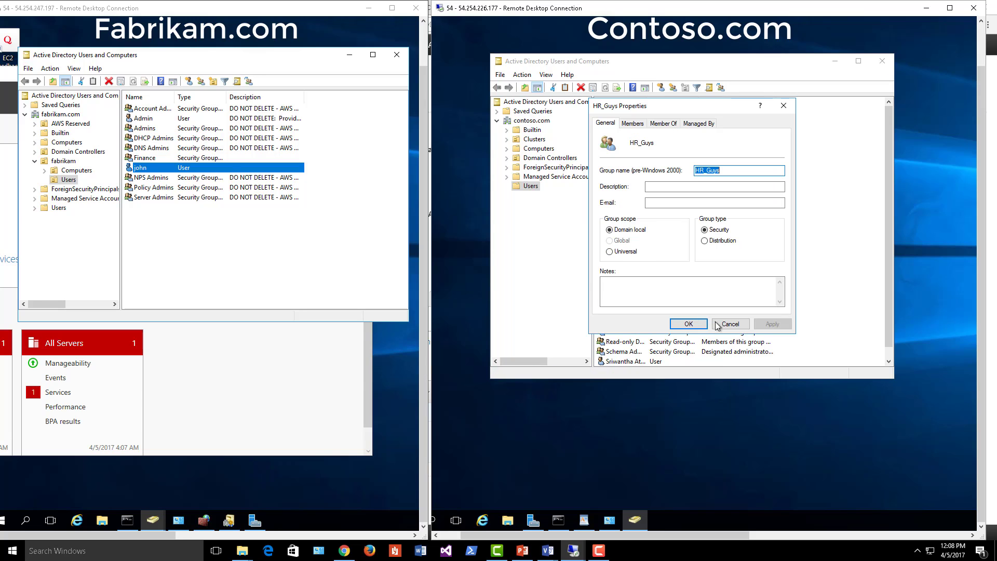
left_click(718, 324)
double_click(627, 294)
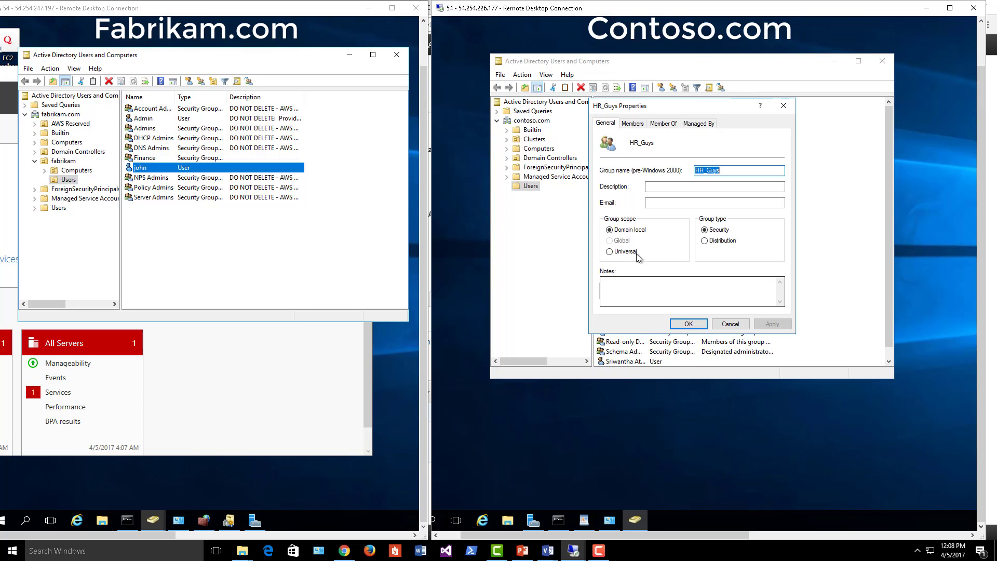
- Remove the unresolved SID entry from the HR_Guys members list
left_click(633, 123)
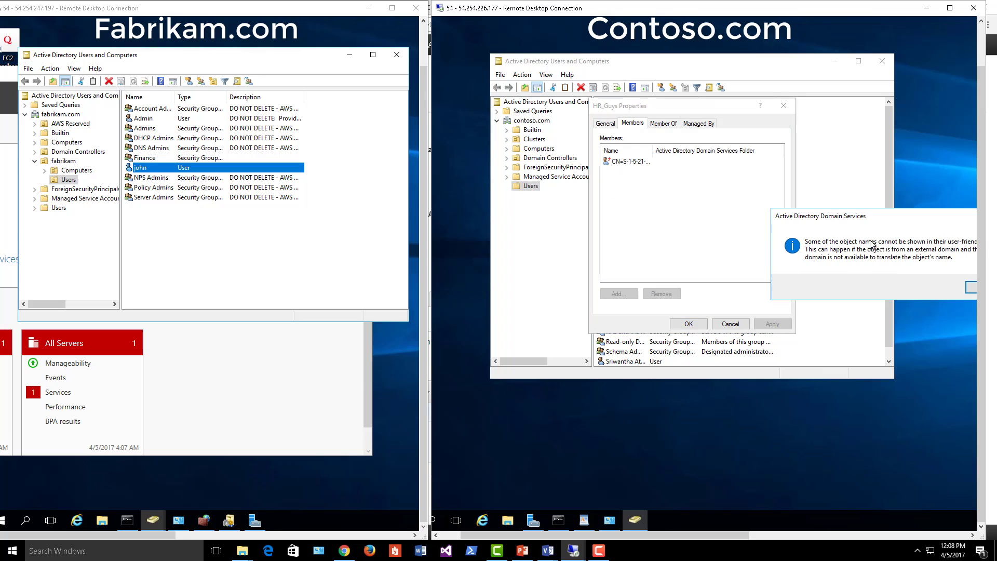
left_click(759, 286)
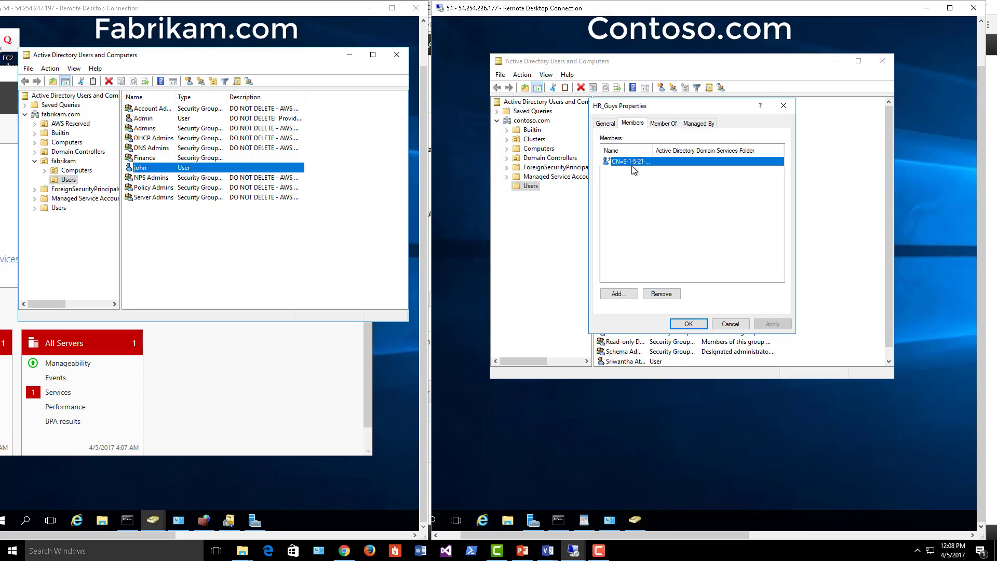
left_click(667, 293)
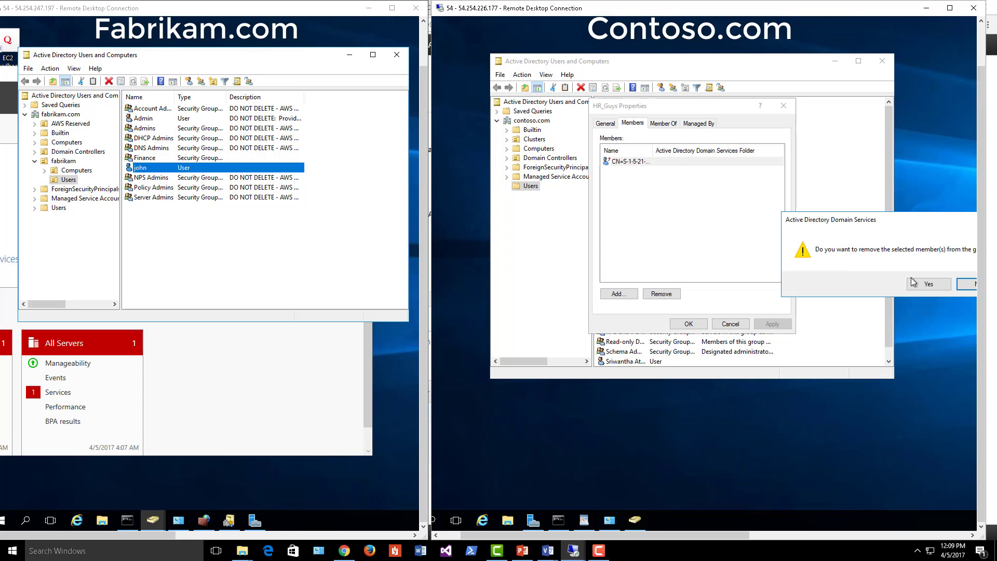
left_click(914, 283)
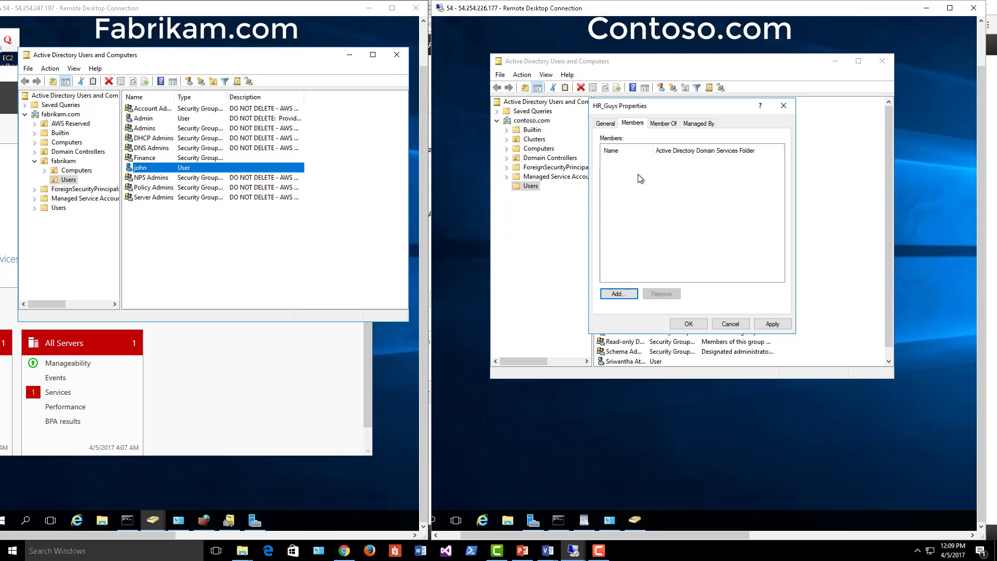
- Look up the Fabrikam user account by name in the fabrikam.com domain
left_click(620, 293)
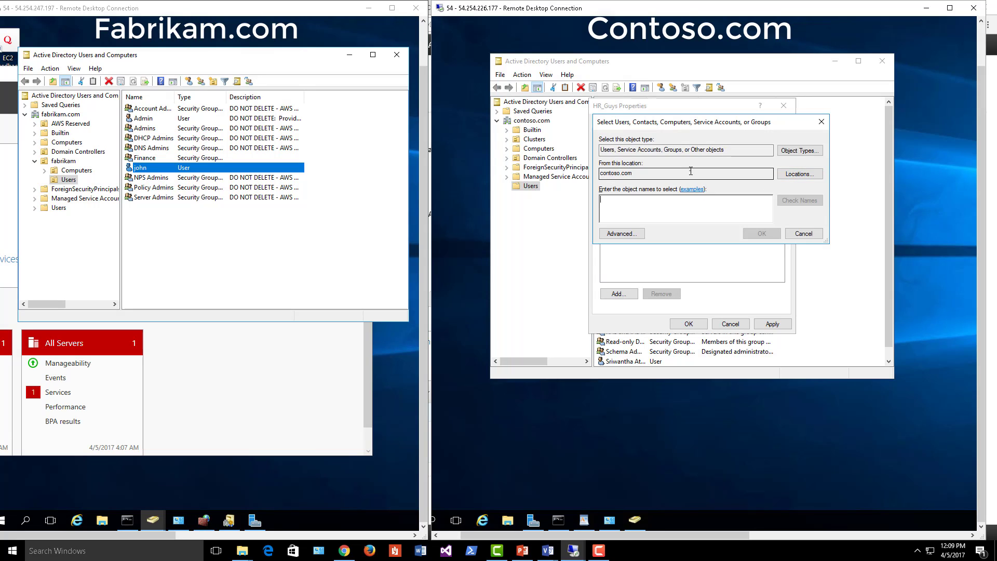
left_click(801, 173)
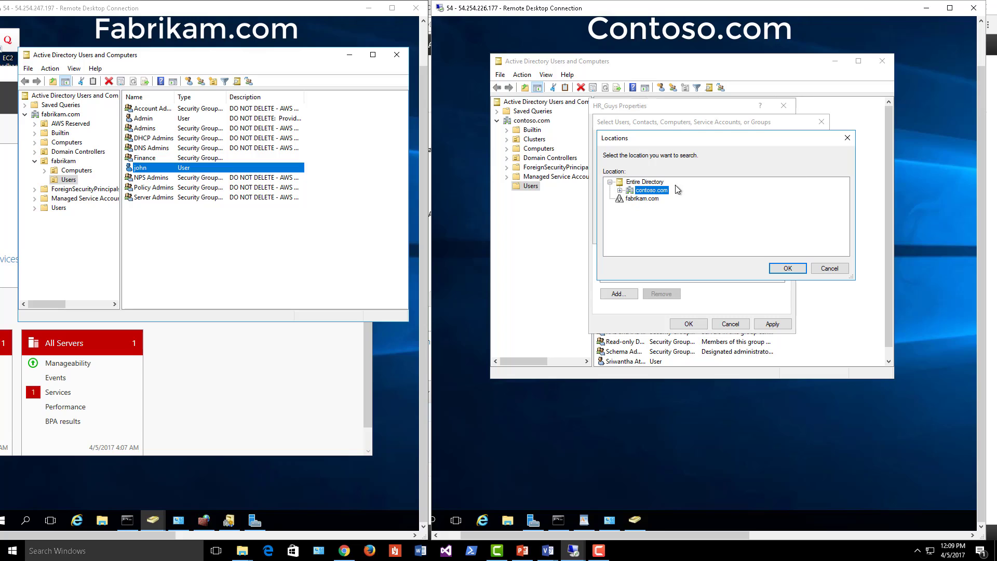
left_click(649, 201)
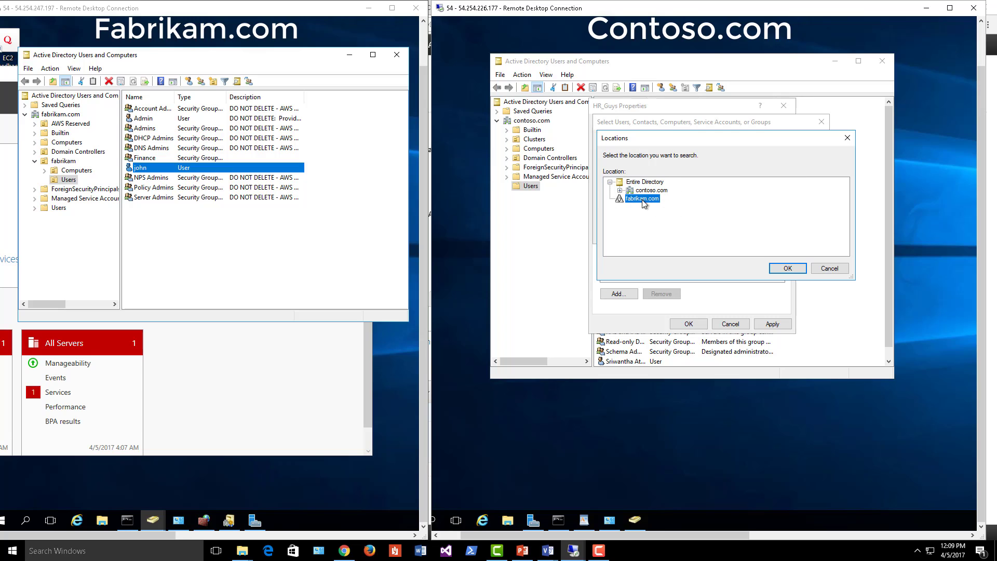
left_click(785, 268)
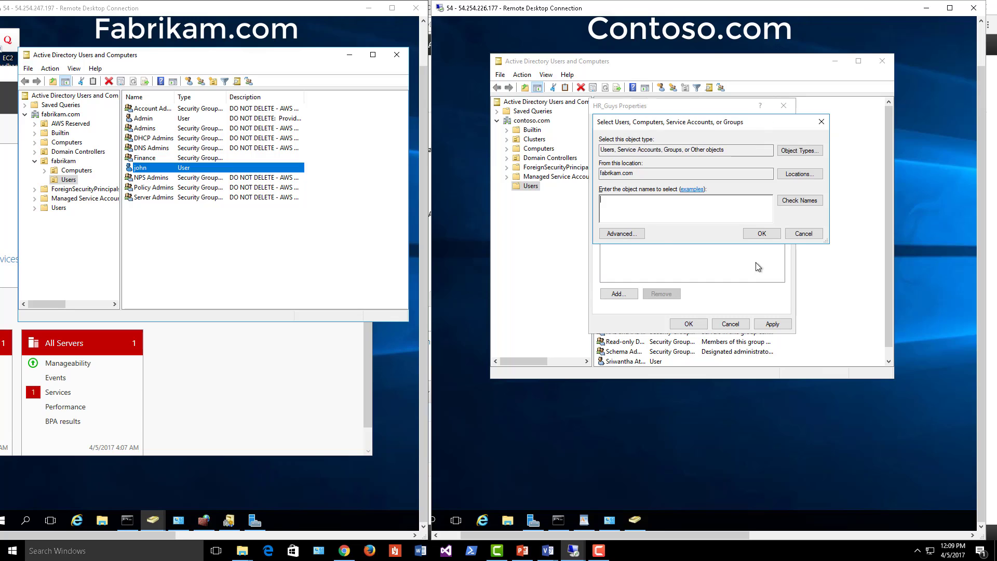
left_click(640, 208)
type("john")
left_click(787, 200)
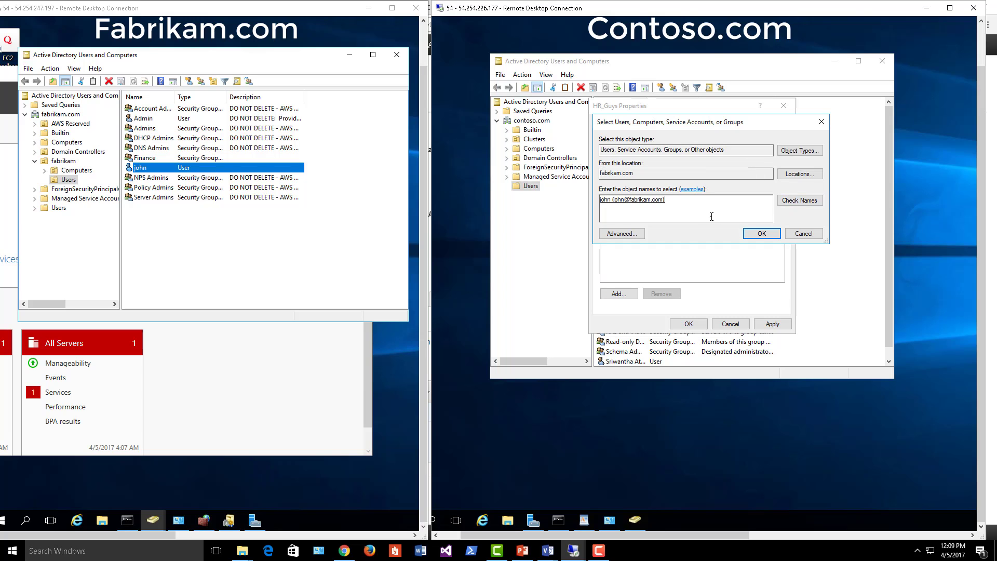
- Add the fabrikam.com user to HR_Guys, apply and close the properties
left_click(762, 234)
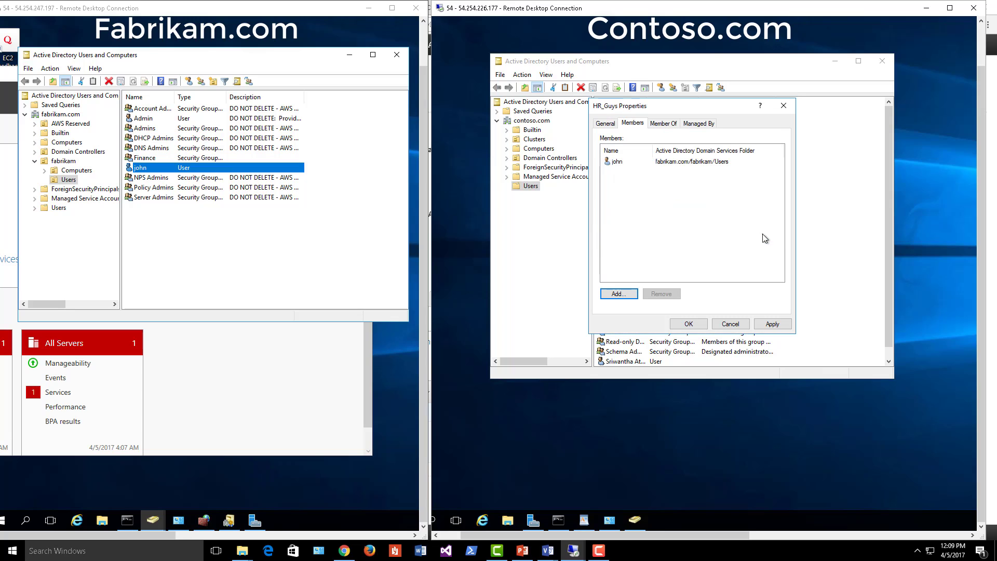
left_click(666, 163)
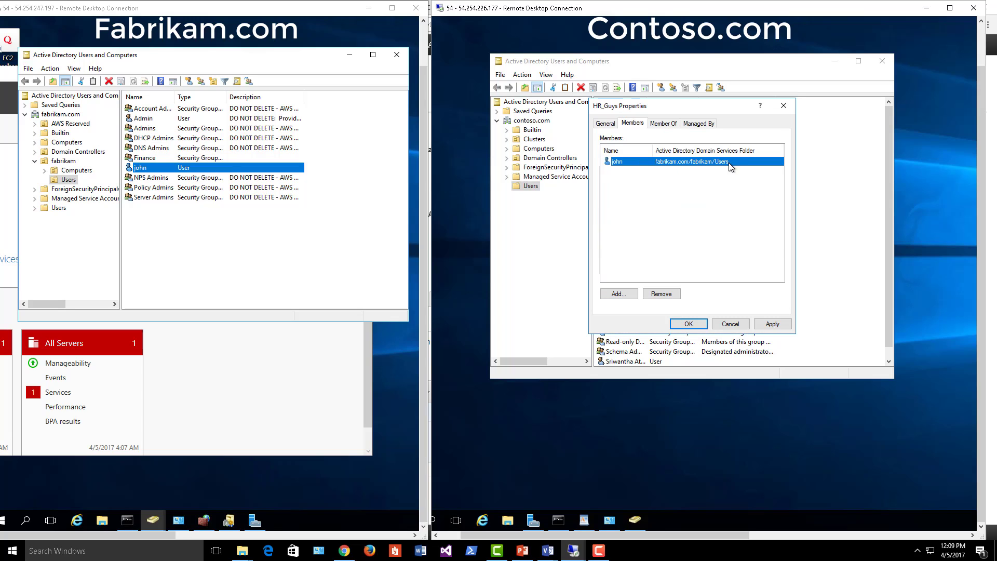
left_click(772, 324)
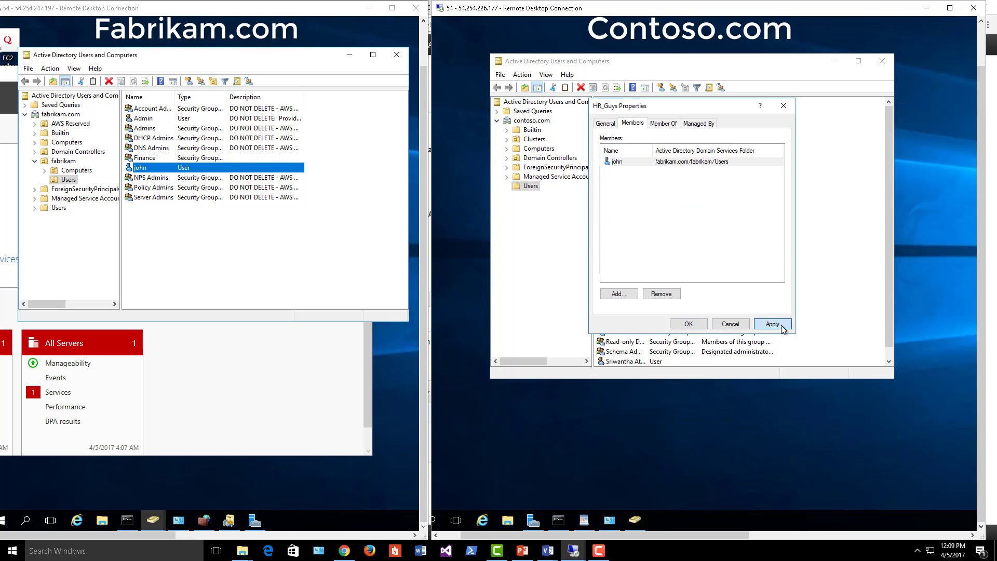
left_click(689, 325)
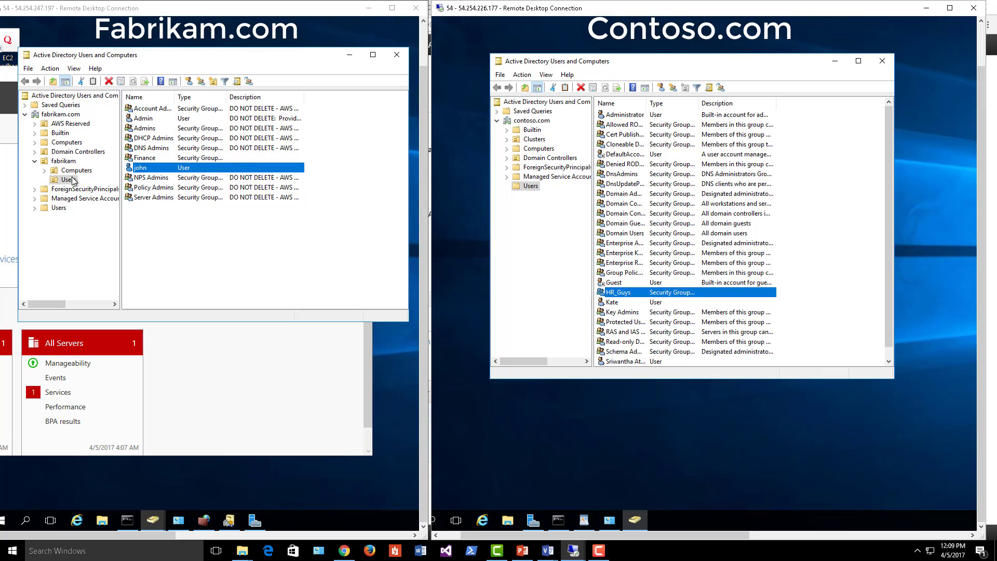
- Open the Members list of Fabrikam's Finance group
left_click(146, 161)
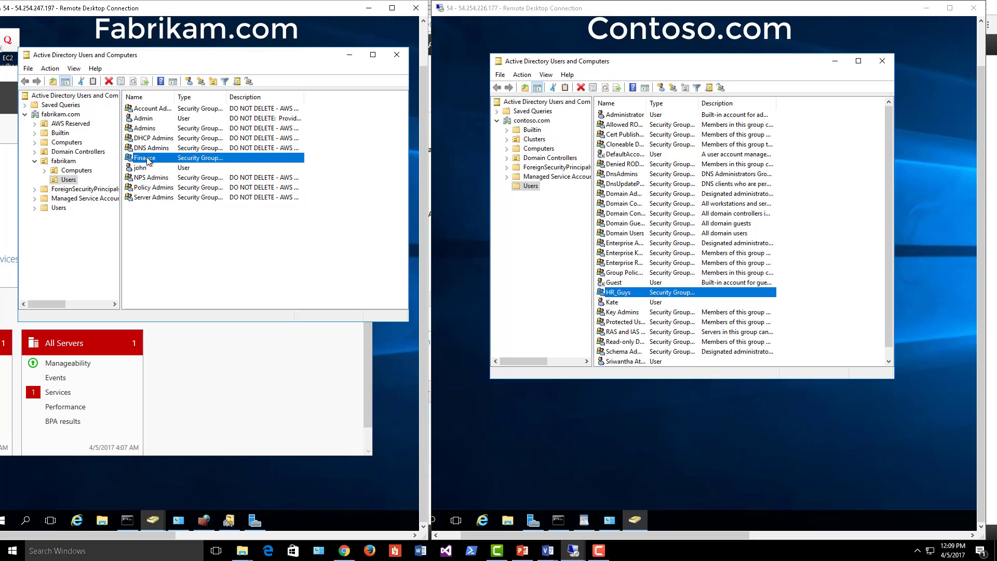
right_click(146, 161)
left_click(187, 256)
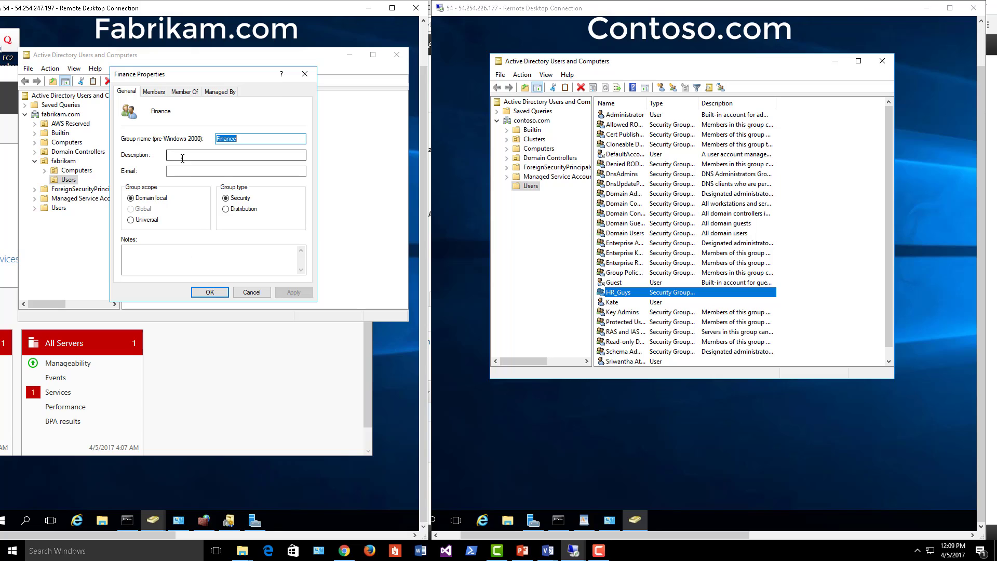
left_click(185, 91)
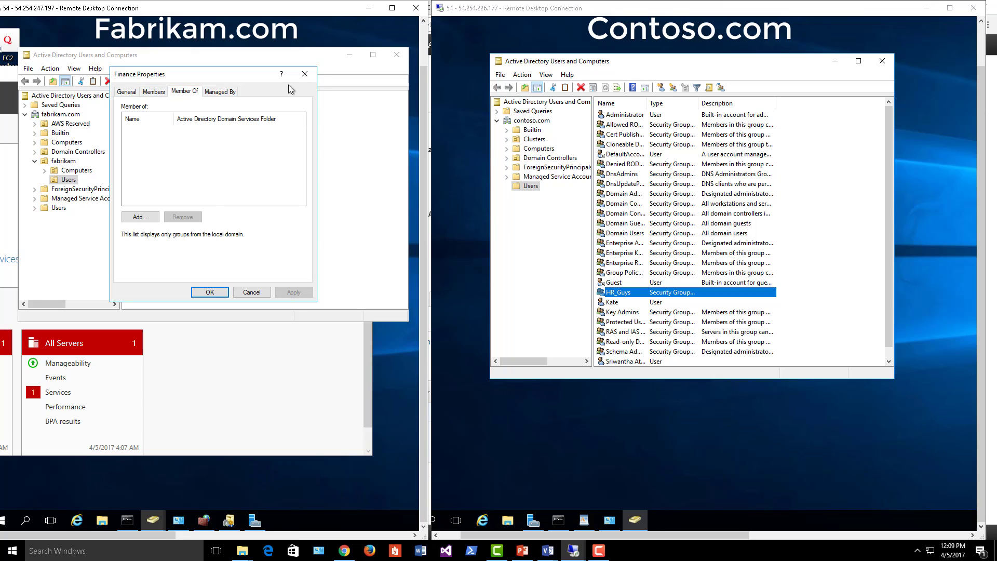
left_click(305, 74)
double_click(155, 164)
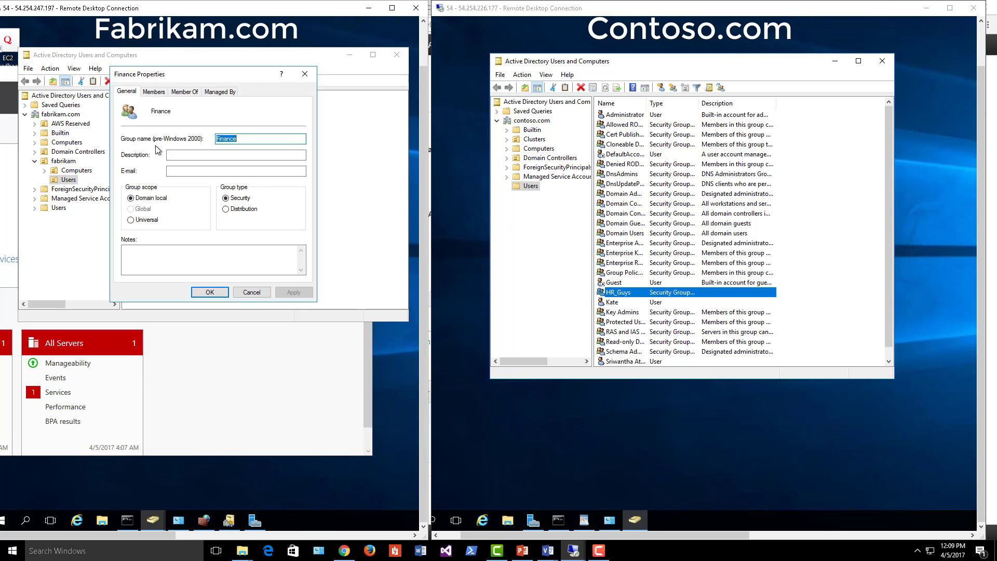
left_click(156, 91)
- Add the contoso.com user, resolved from the partial name 'Ka', to Finance and save
left_click(142, 262)
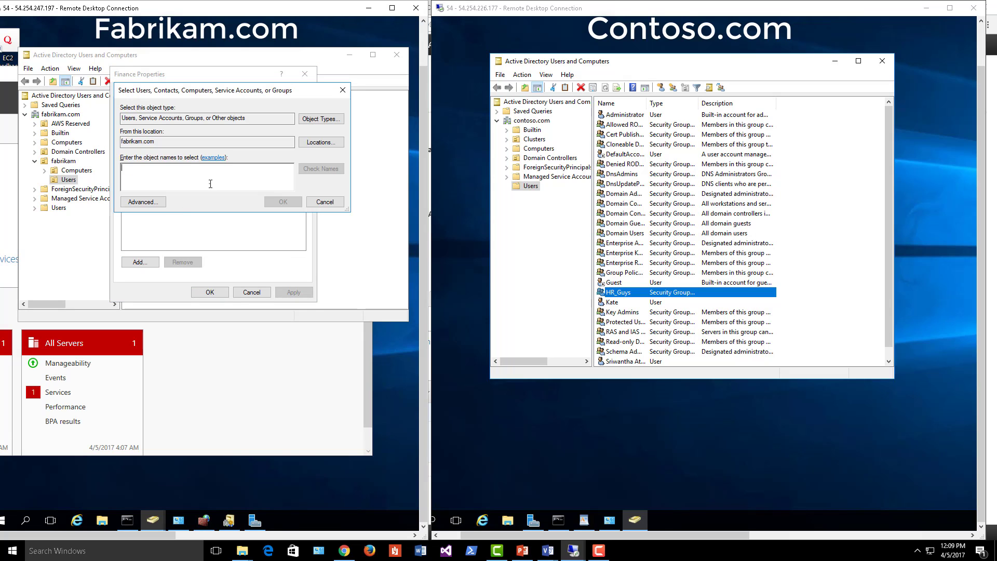
left_click(302, 144)
left_click(156, 167)
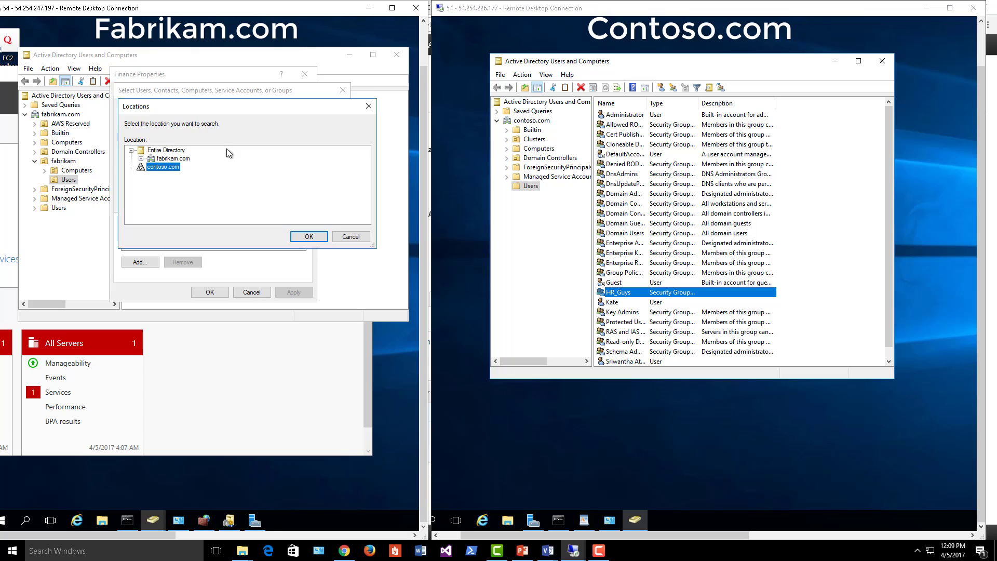
left_click(309, 237)
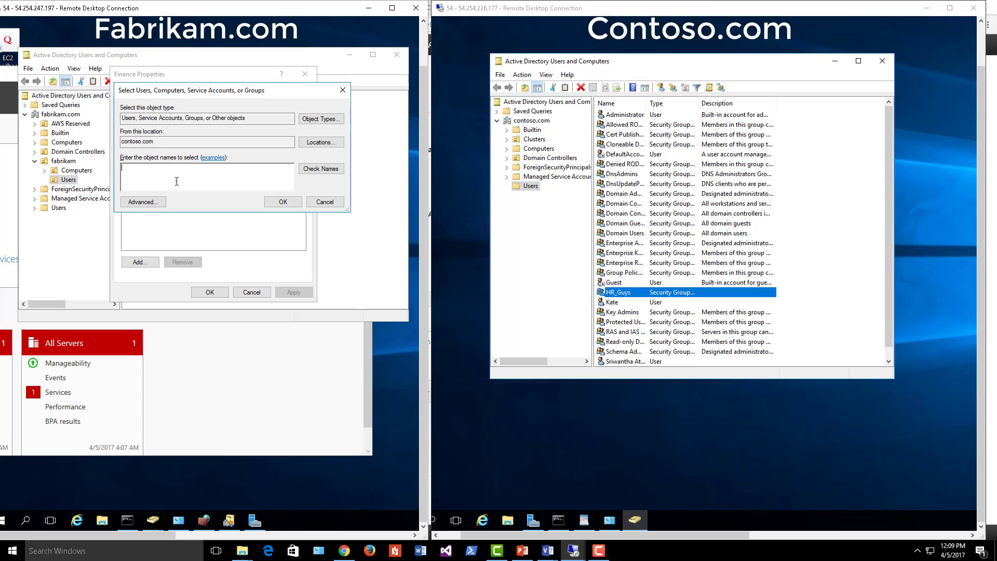
type("Kate")
left_click(321, 169)
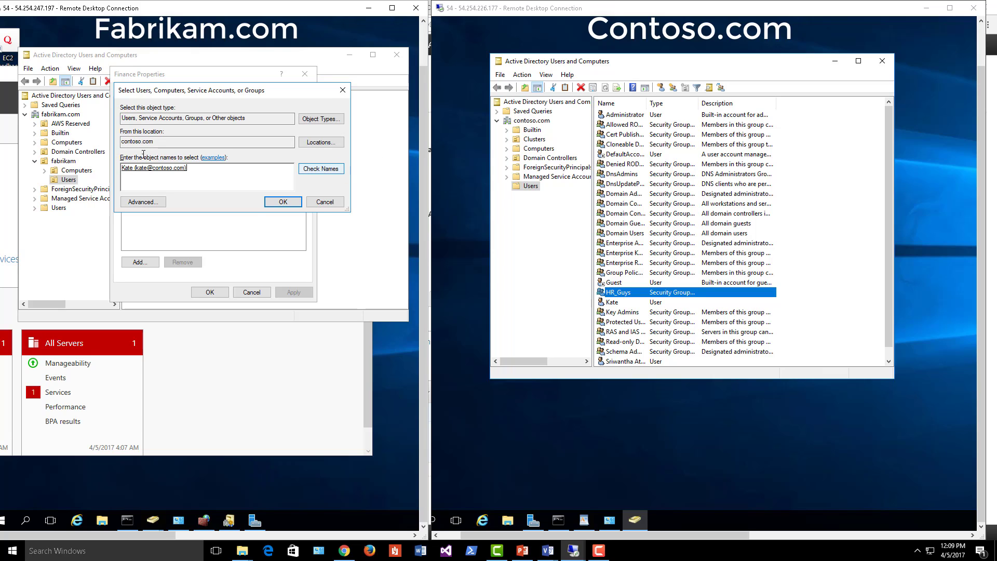
left_click(283, 202)
left_click(287, 290)
left_click(208, 292)
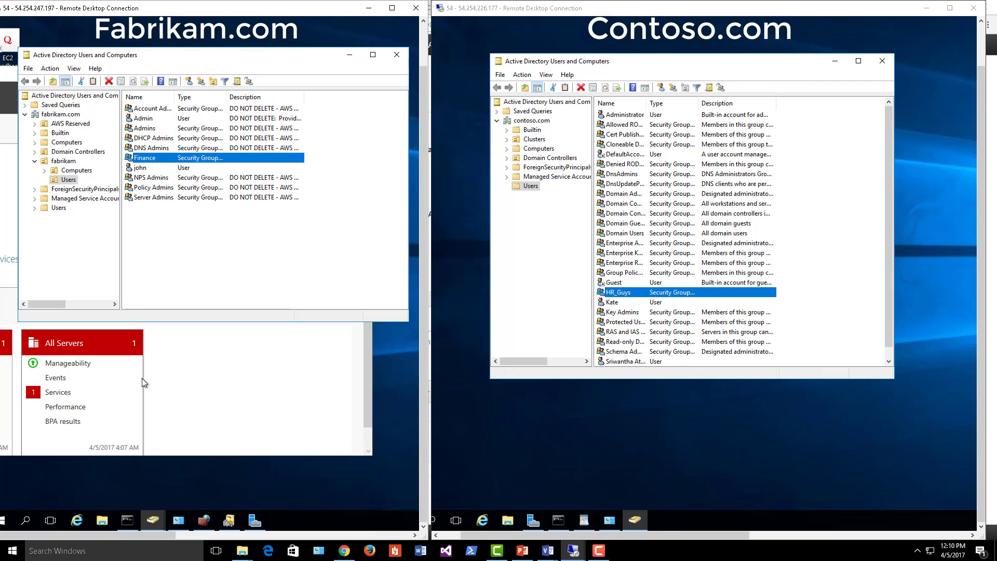
- Create a new folder named FinanceDocs at the root of Windows (C:) in File Explorer
left_click(102, 520)
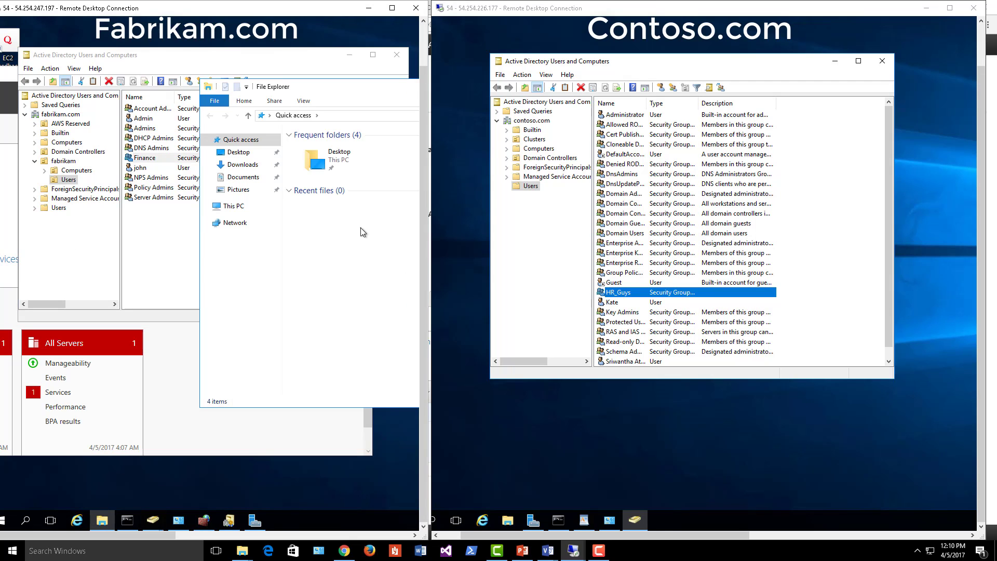
left_click_drag(366, 85, 210, 70)
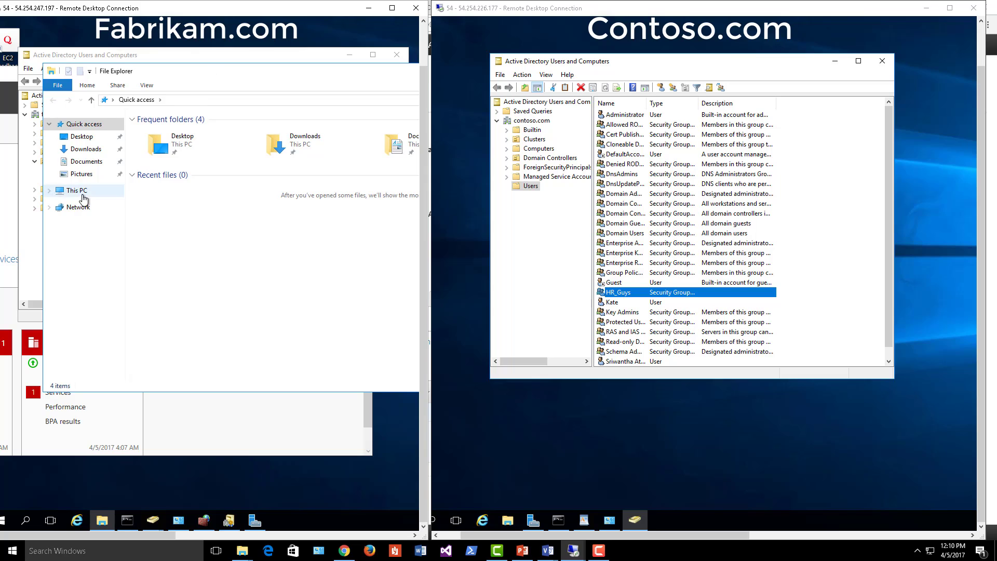
left_click(76, 191)
left_click(187, 222)
double_click(187, 222)
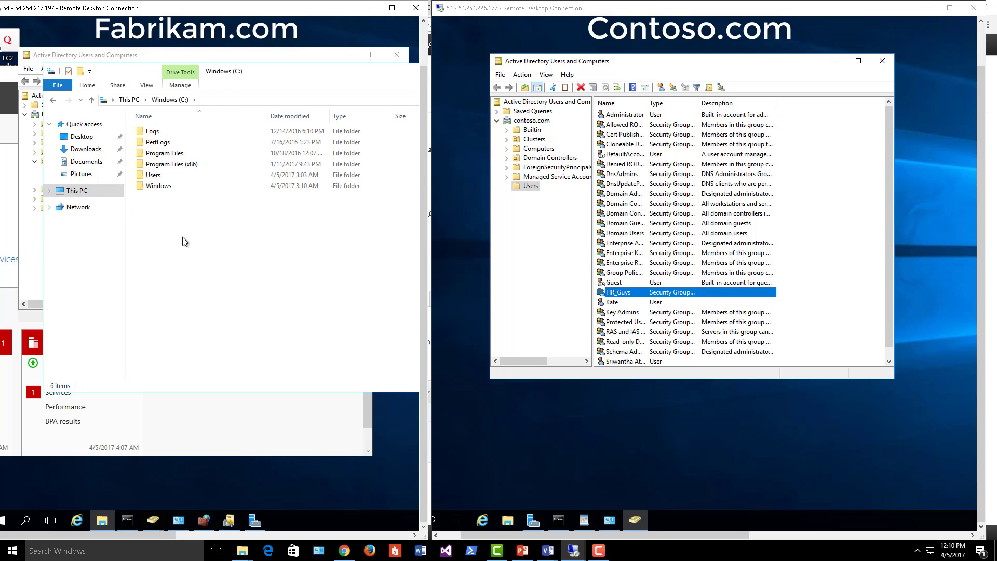
right_click(177, 231)
mouse_move(203, 330)
left_click(296, 329)
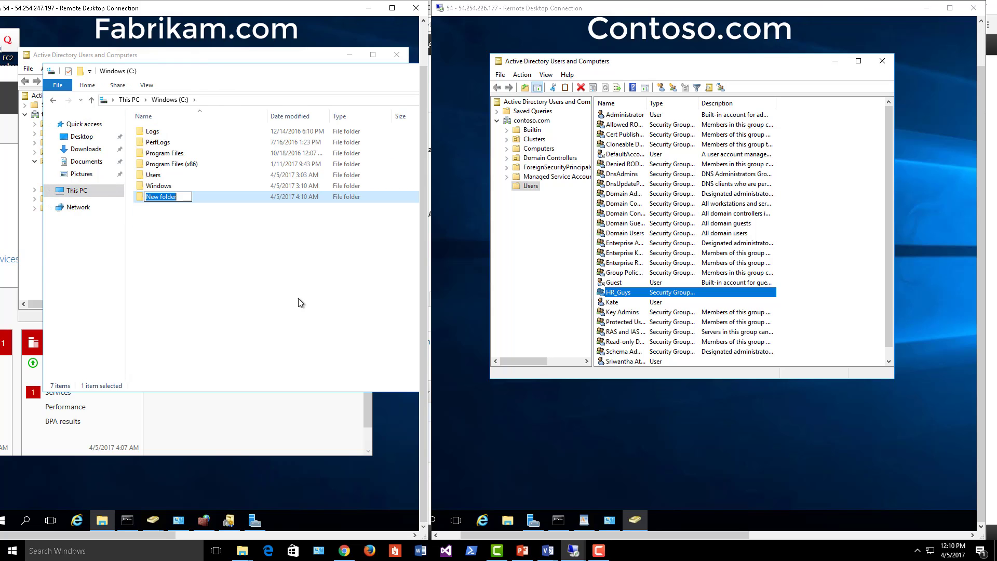
type("Importnat")
key("BackSpace")
key("BackSpace")
key("BackSpace")
key("BackSpace")
key("BackSpace")
key("BackSpace")
key("BackSpace")
key("BackSpace")
key("BackSpace")
type("FinanceDocs")
key("Return")
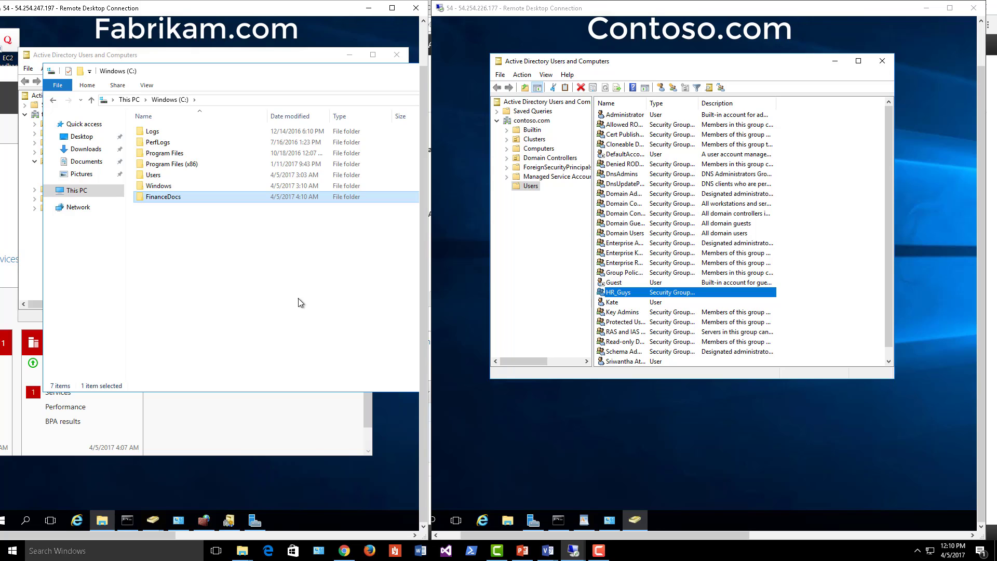
- Start sharing FinanceDocs with specific people from its Sharing properties
right_click(173, 198)
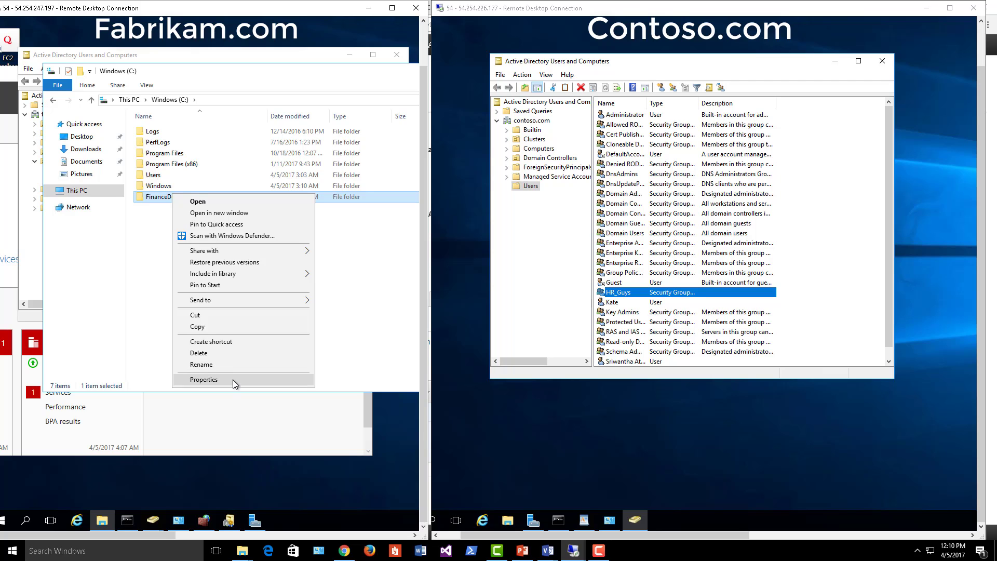
left_click(233, 380)
left_click(222, 221)
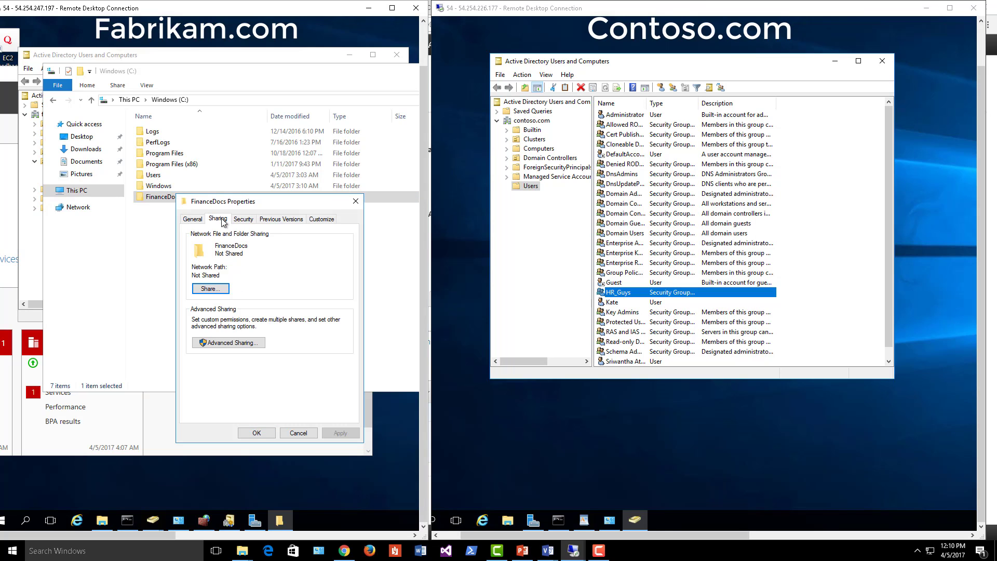
left_click(227, 289)
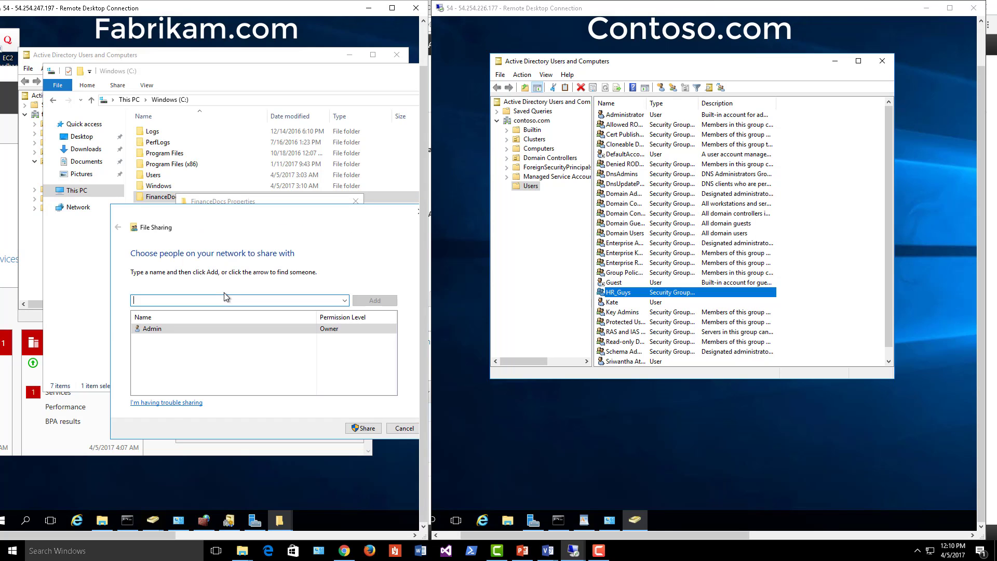
left_click(345, 300)
left_click(290, 318)
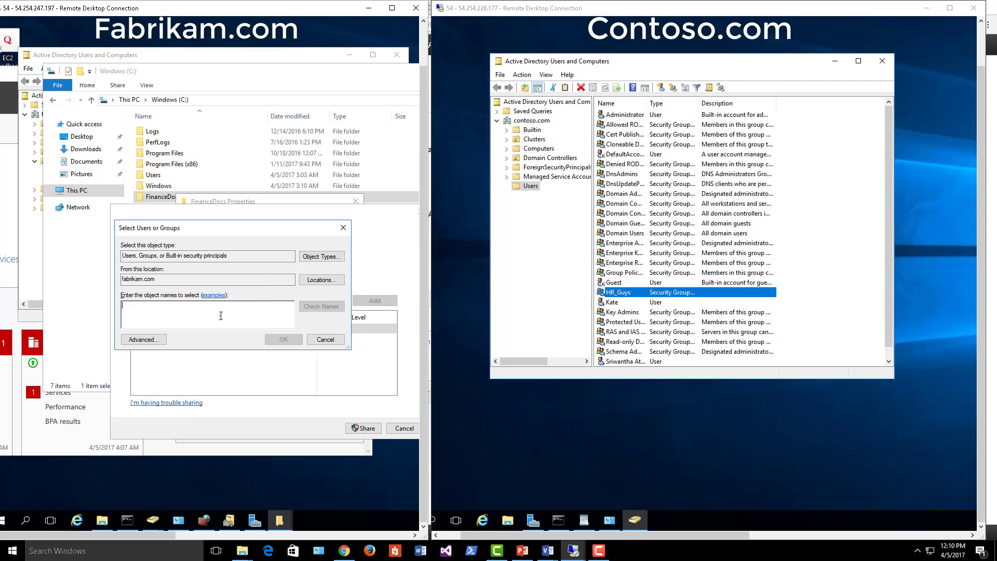
- Find the user account by switching the search location from fabrikam.com to contoso.com
type("fian")
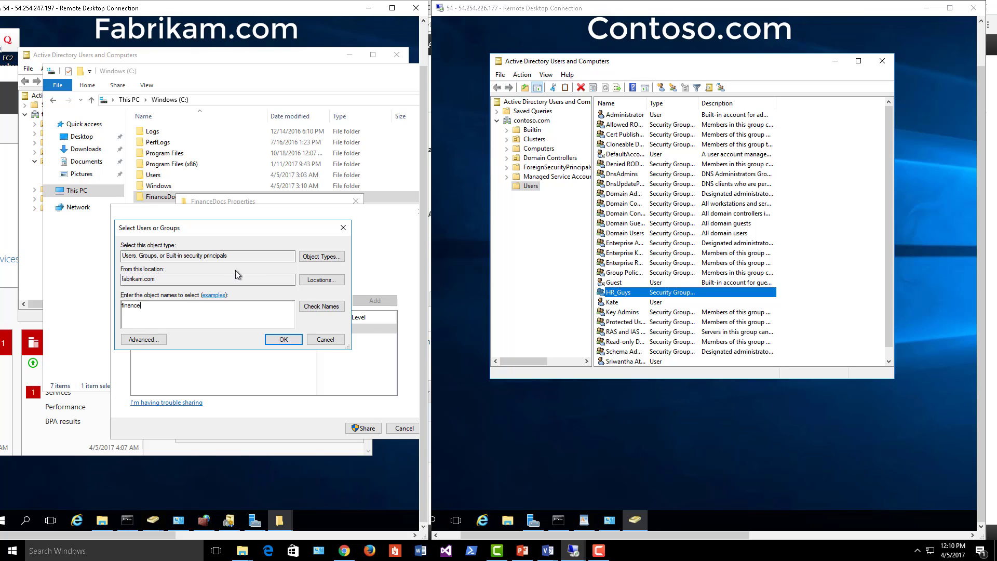
left_click(321, 306)
key("ctrl+a")
type("Kate")
left_click(321, 306)
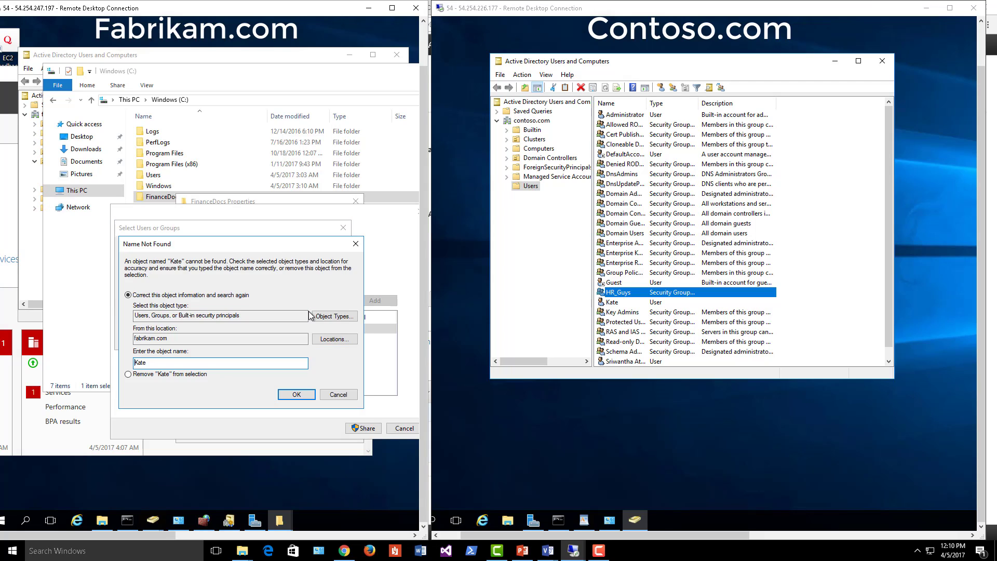
left_click(337, 395)
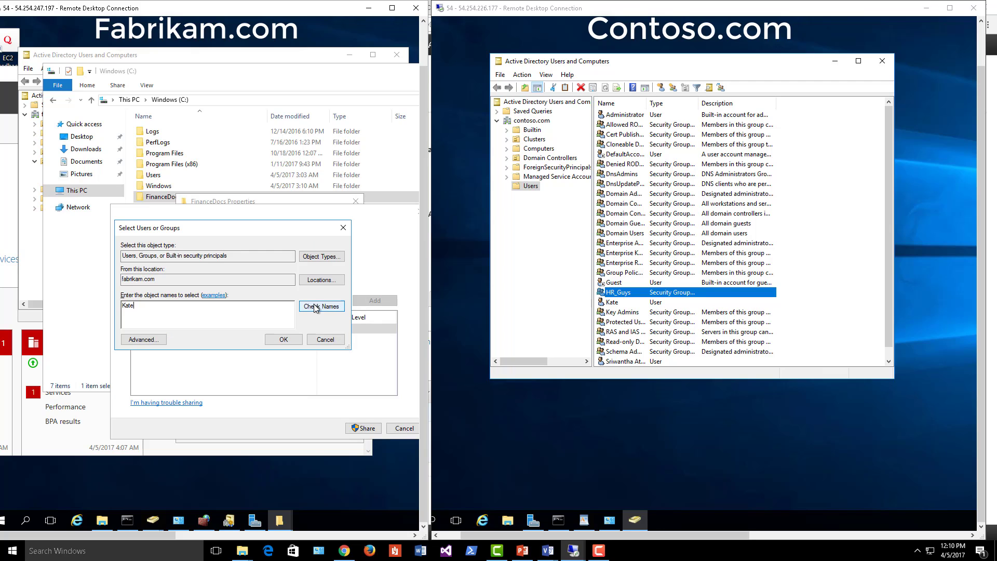
left_click(323, 280)
left_click(169, 314)
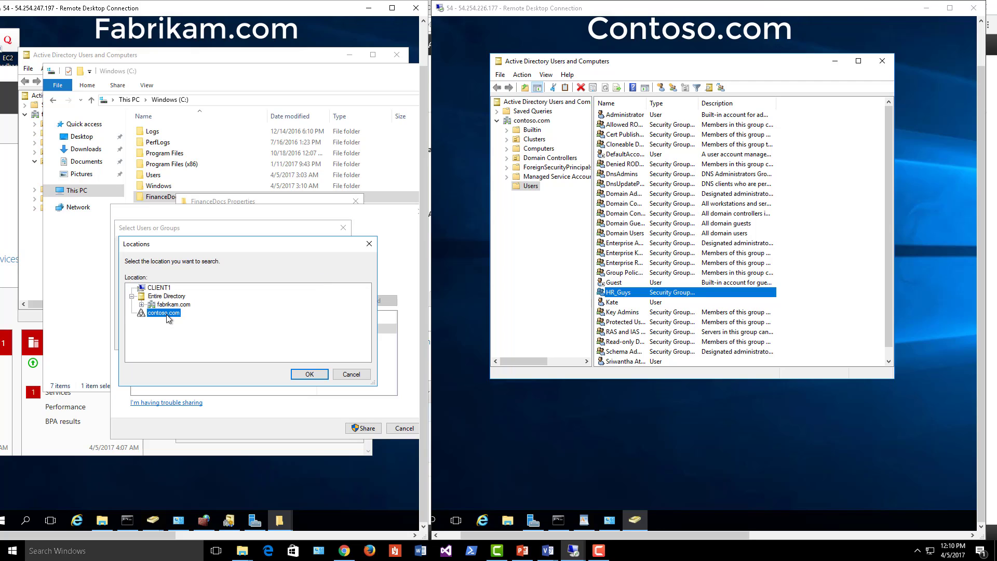
left_click(300, 374)
left_click(319, 307)
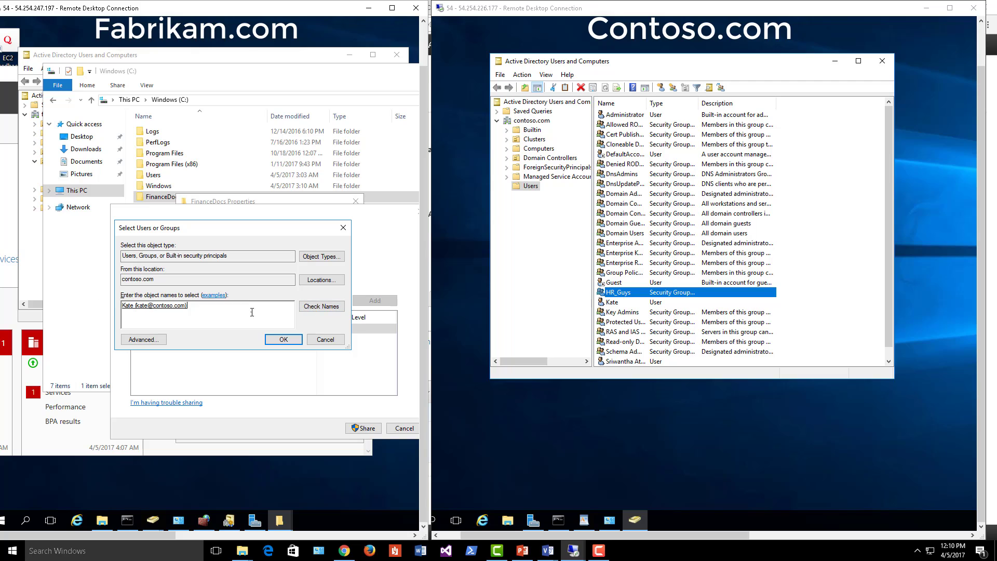
- Add the contoso.com user with Read/Write permission and share the folder
left_click(283, 339)
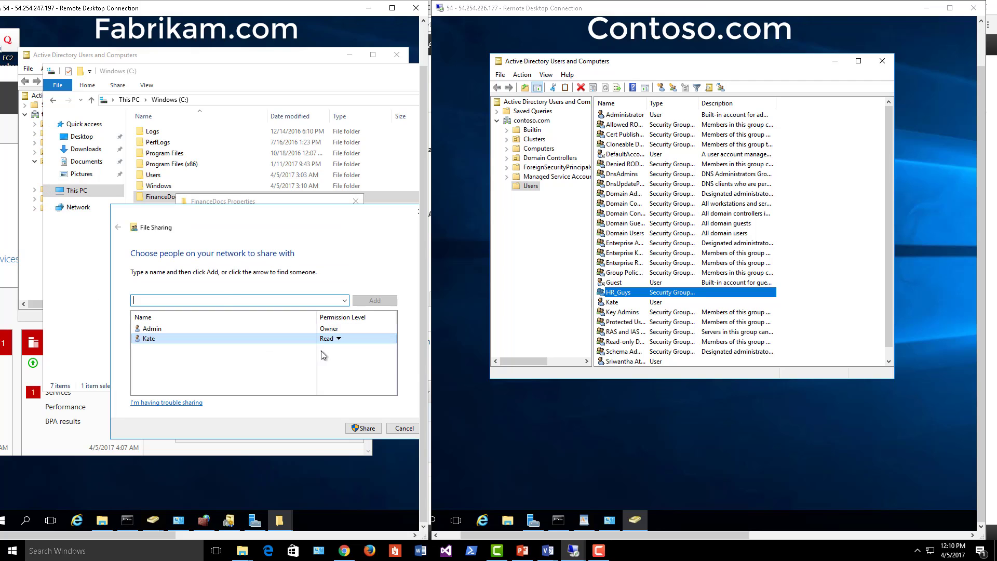
left_click(337, 338)
left_click(369, 352)
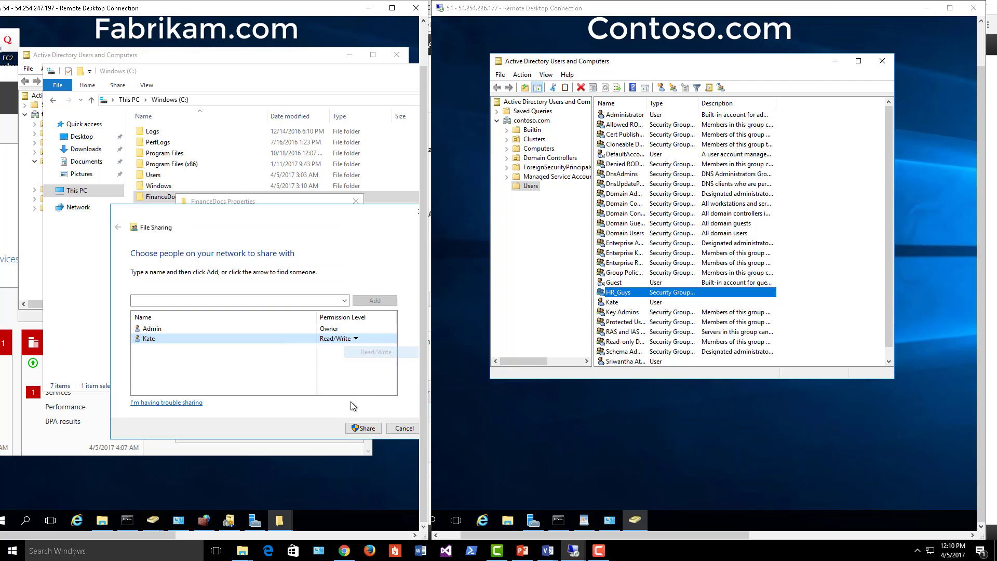
left_click(364, 428)
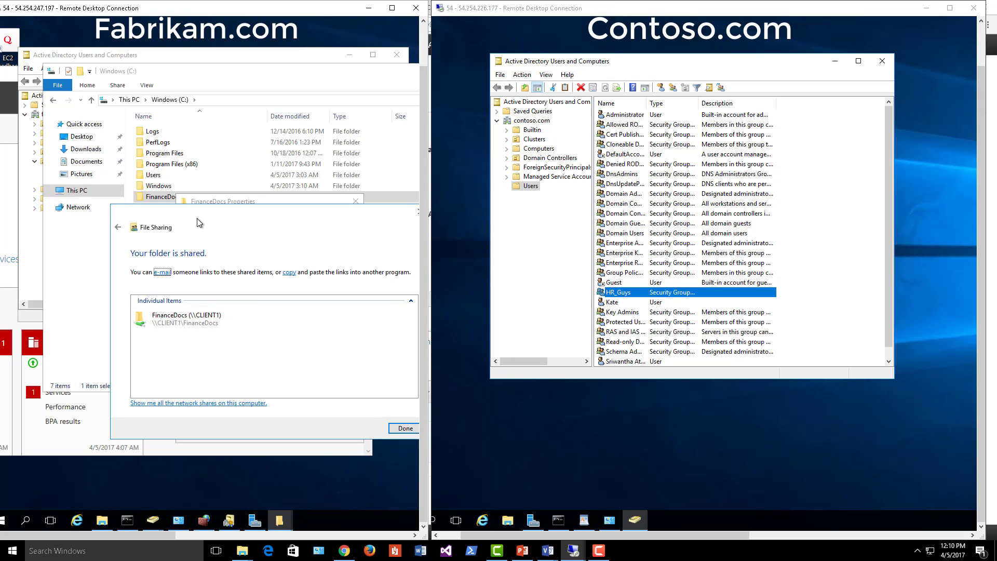
- Close the sharing dialogs and minimize Explorer to show Active Directory Users and Computers
left_click_drag(197, 219, 145, 167)
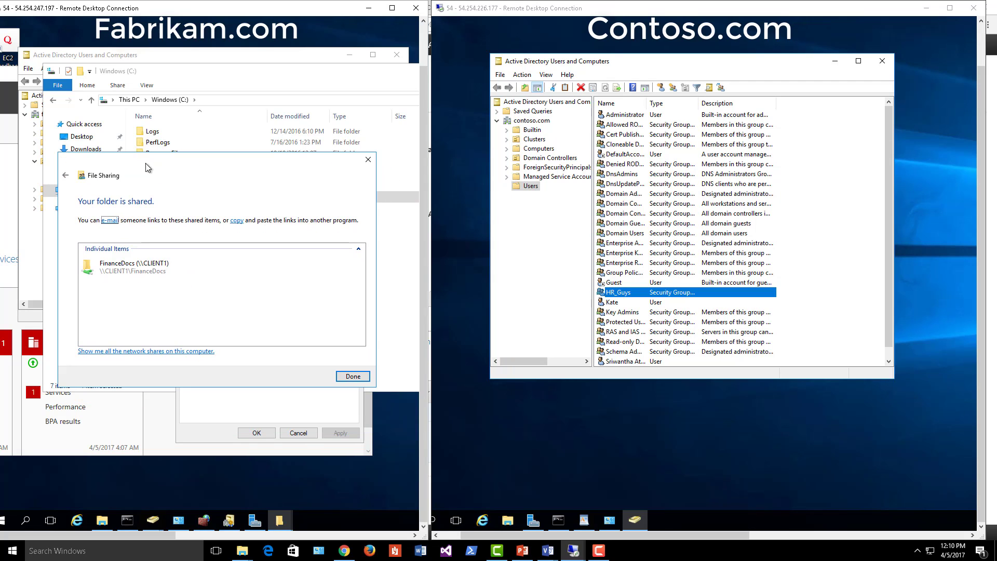
left_click(368, 159)
left_click(355, 202)
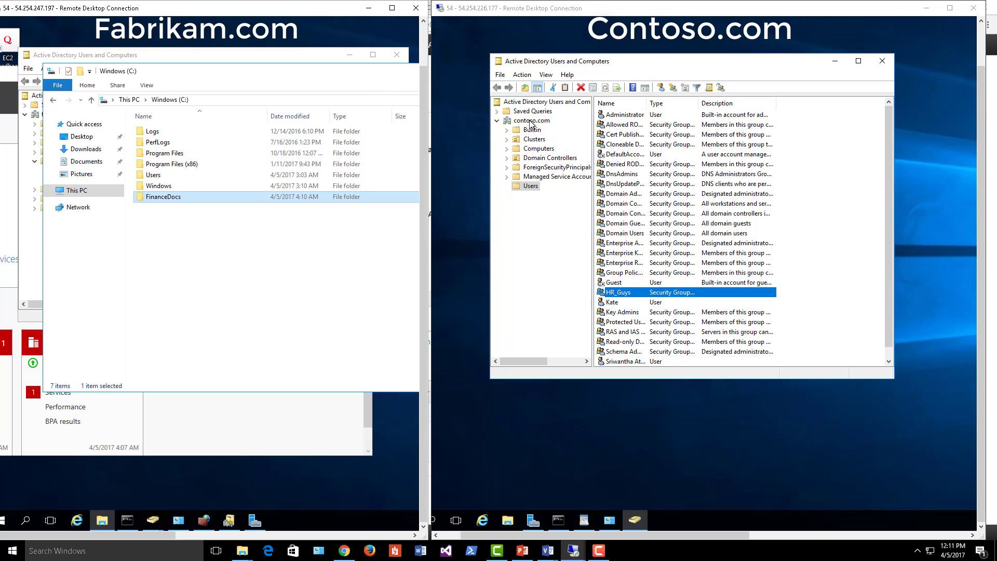
left_click_drag(387, 71, 161, 91)
left_click(340, 92)
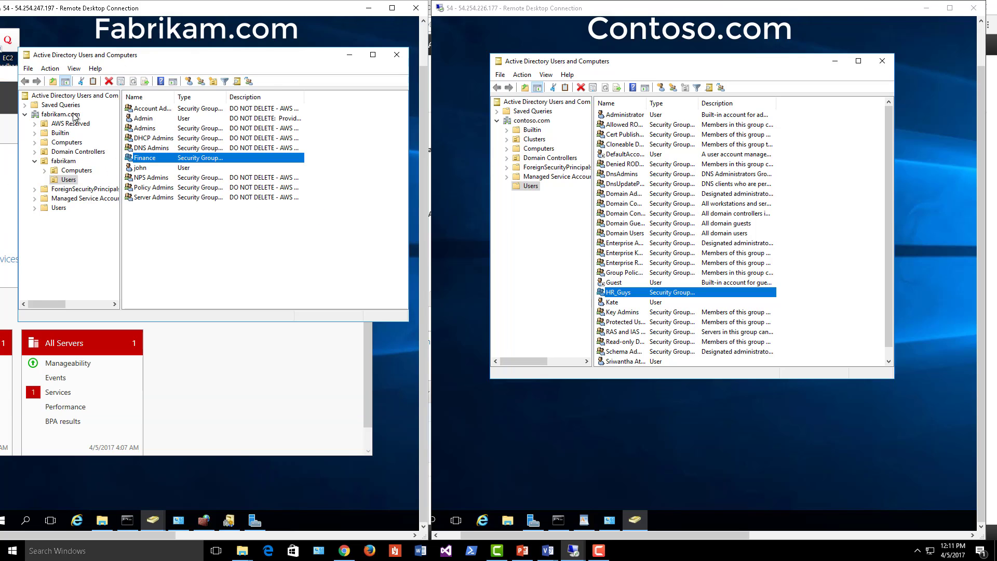